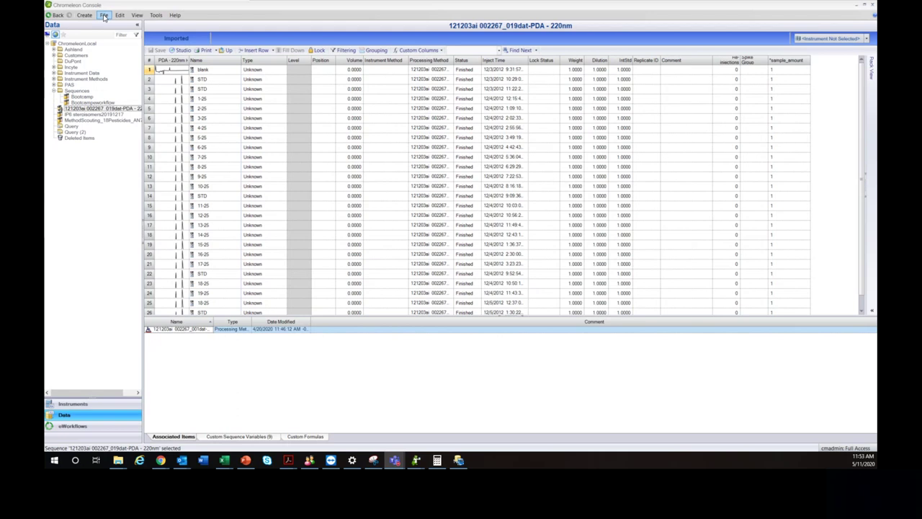
Start a bulk data import and add the Desktop folder "121203ai 002267_019dat-PDA - 220nm" as its source.
click(105, 15)
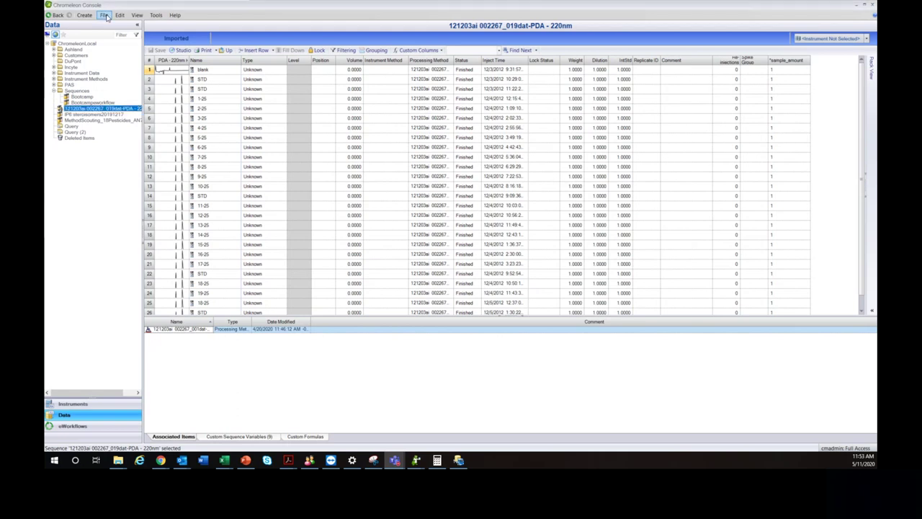
click(104, 16)
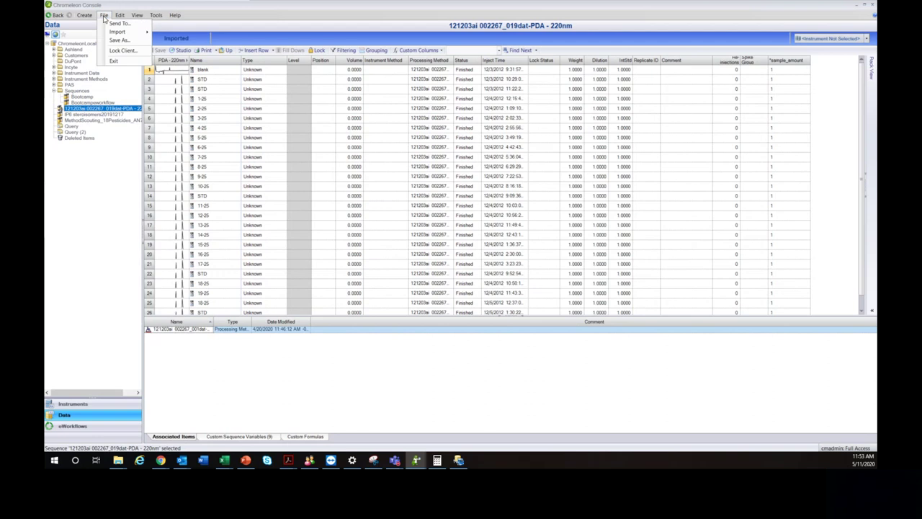
mouse_move(129, 33)
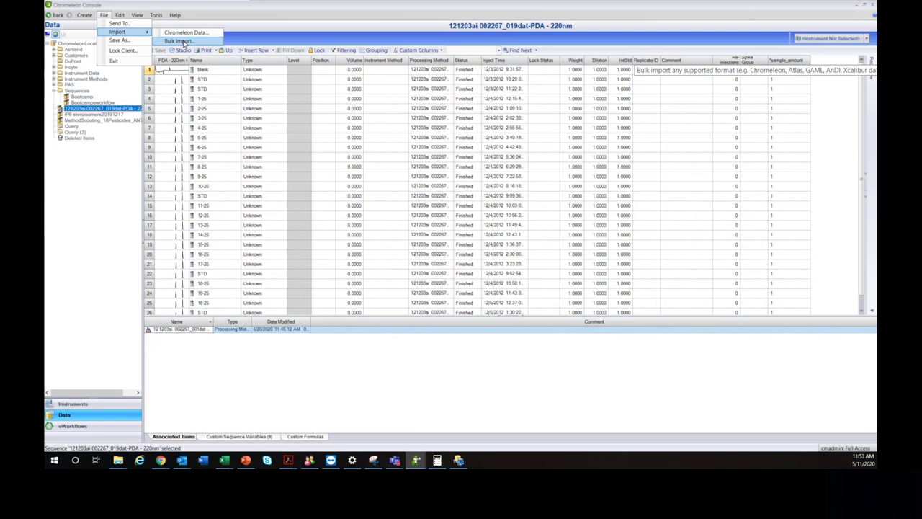
click(180, 41)
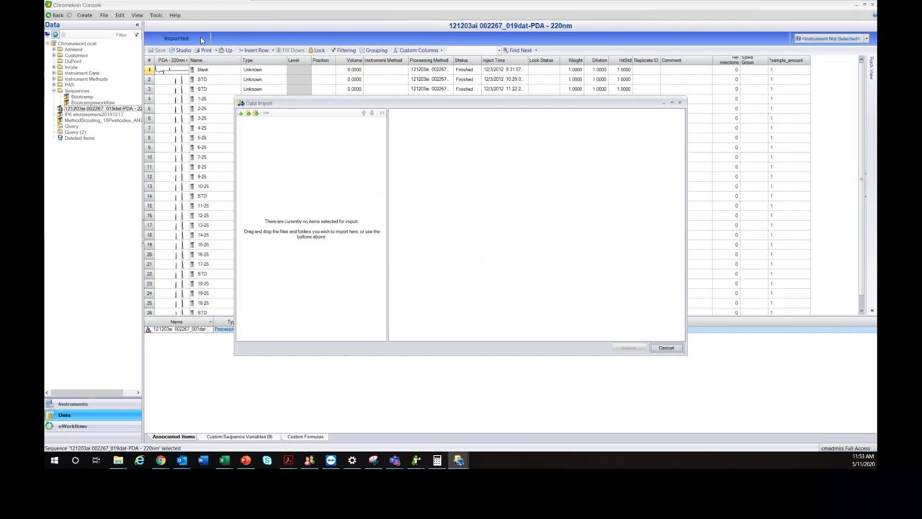
click(248, 114)
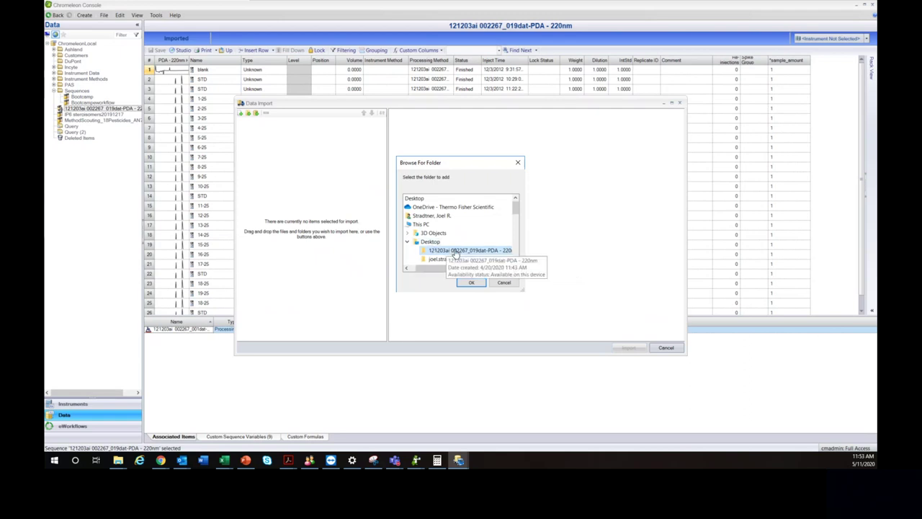
click(468, 281)
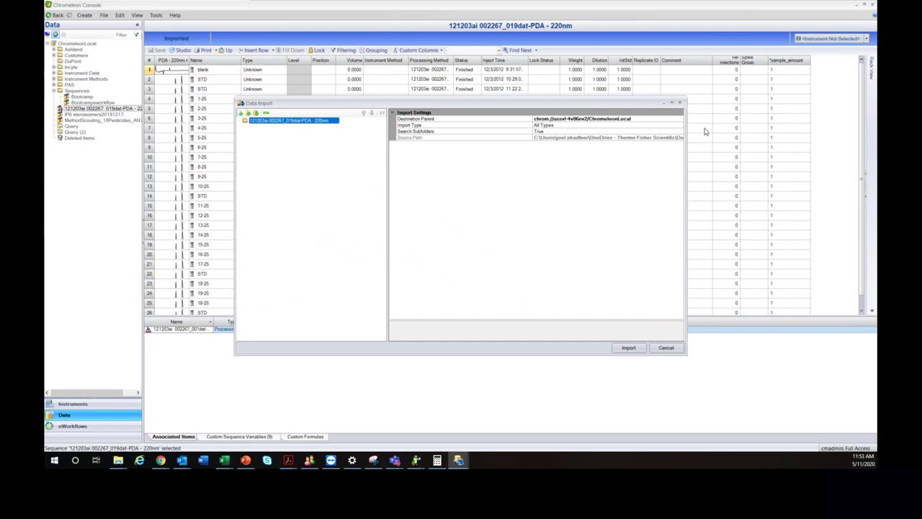
Set the import's destination parent to the DuPont folder in ChromeleonLocal and run the import to completion.
click(638, 119)
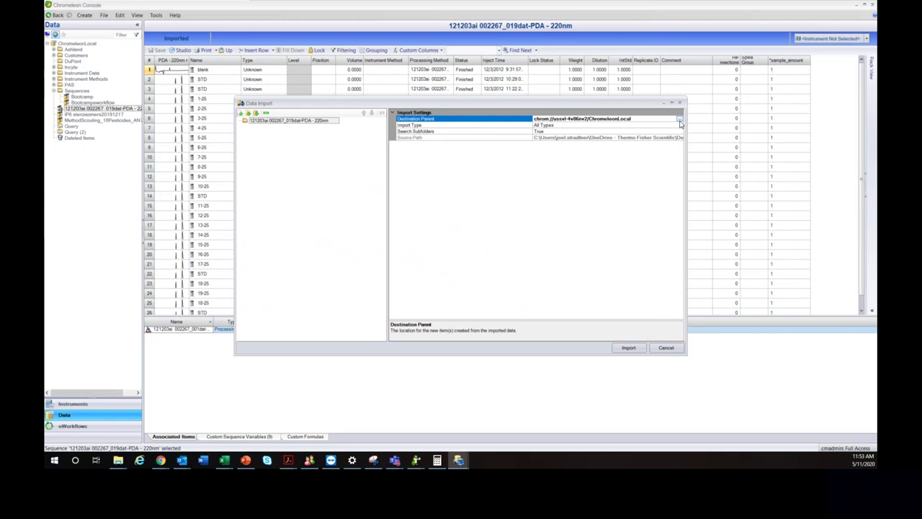
click(679, 121)
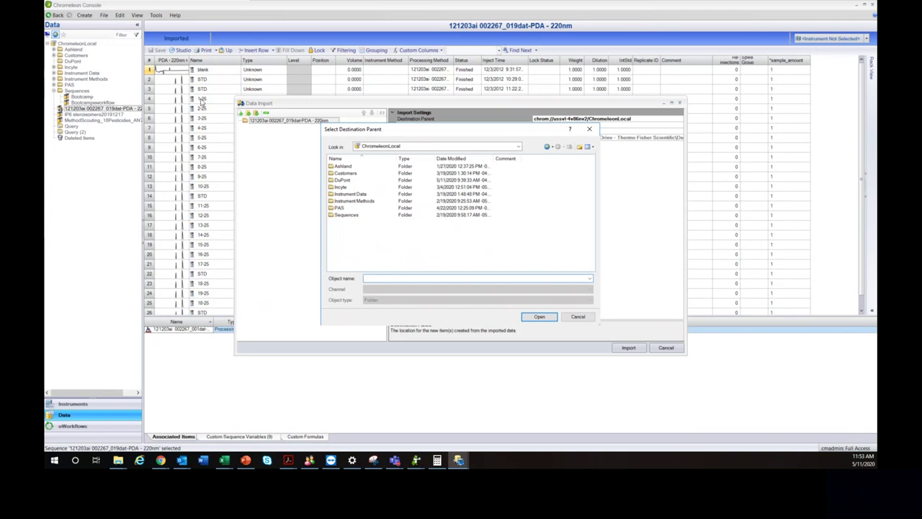
click(348, 181)
double_click(347, 181)
click(540, 317)
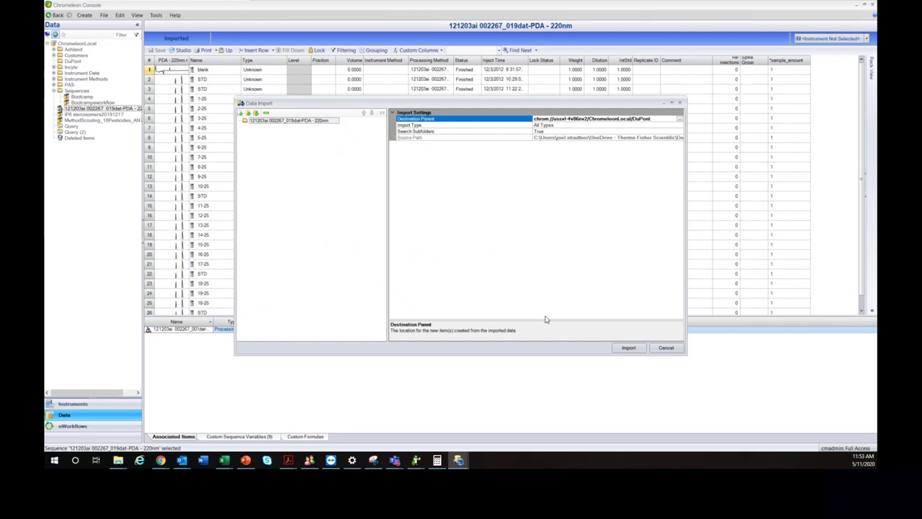
click(628, 349)
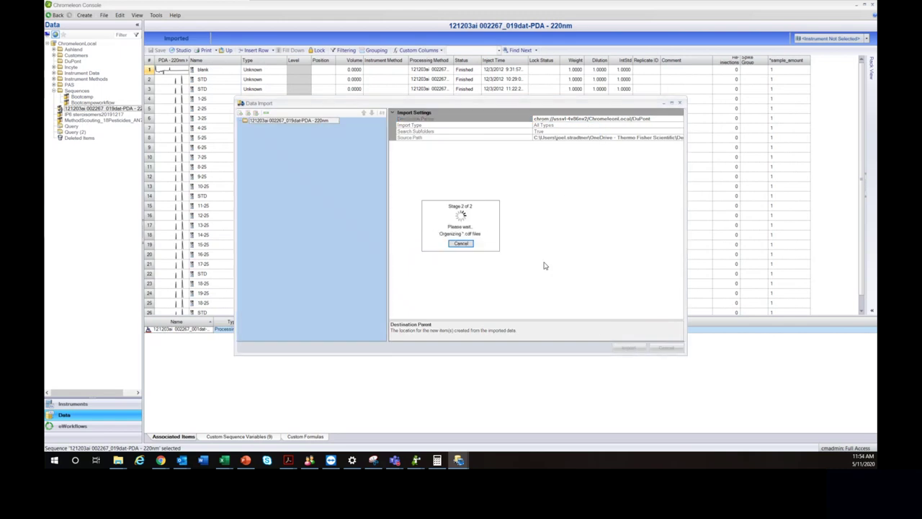
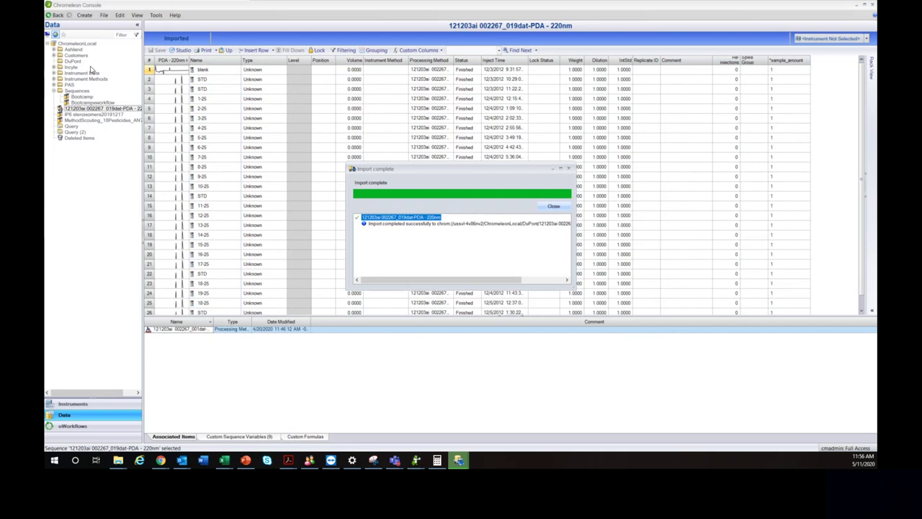
click(553, 206)
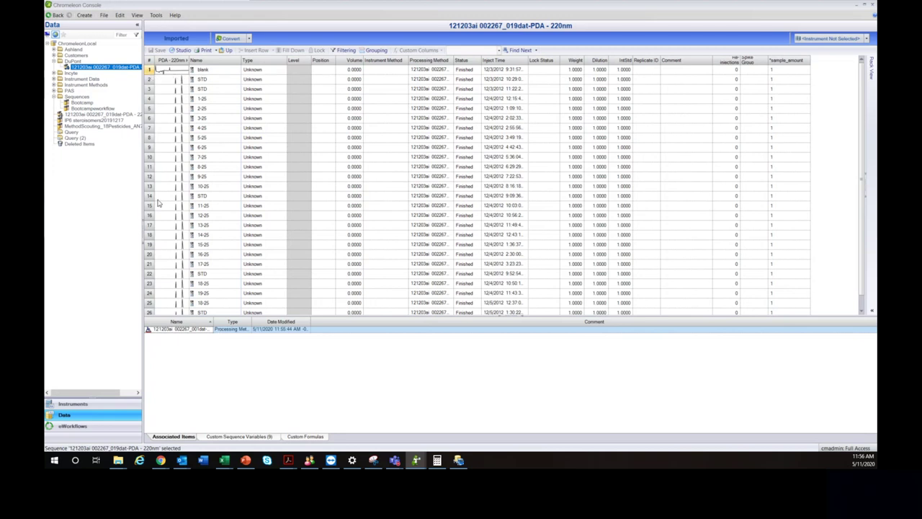
Convert the imported sequence in the DuPont folder to use the current Chromeleon processing algorithms.
scroll(158, 288, down, 3)
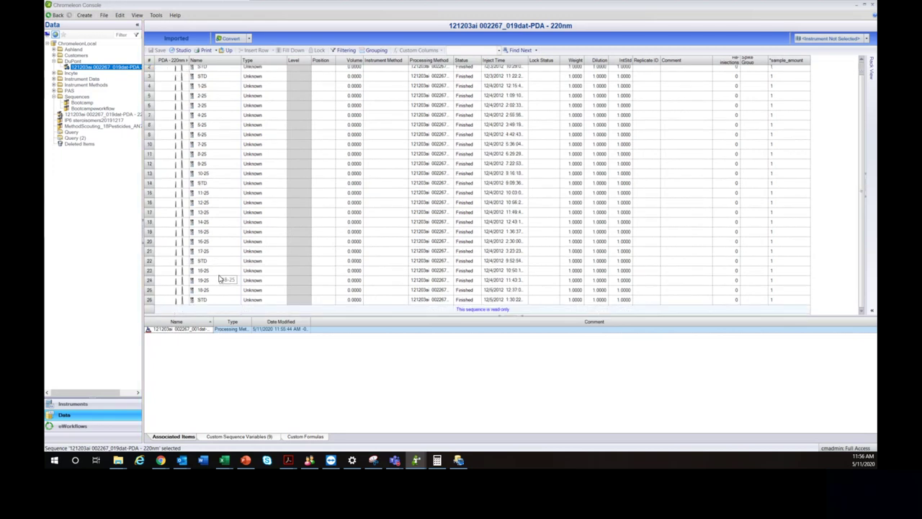
scroll(221, 277, up, 3)
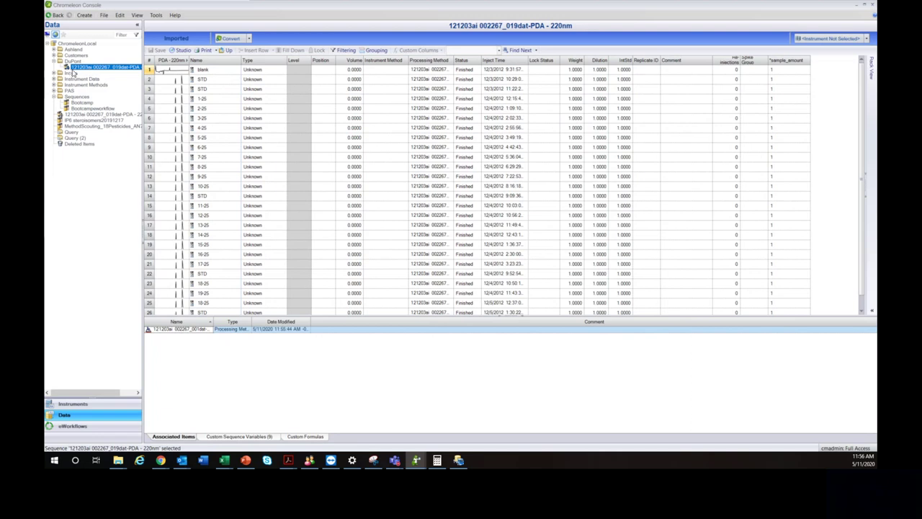
drag(66, 67, 72, 73)
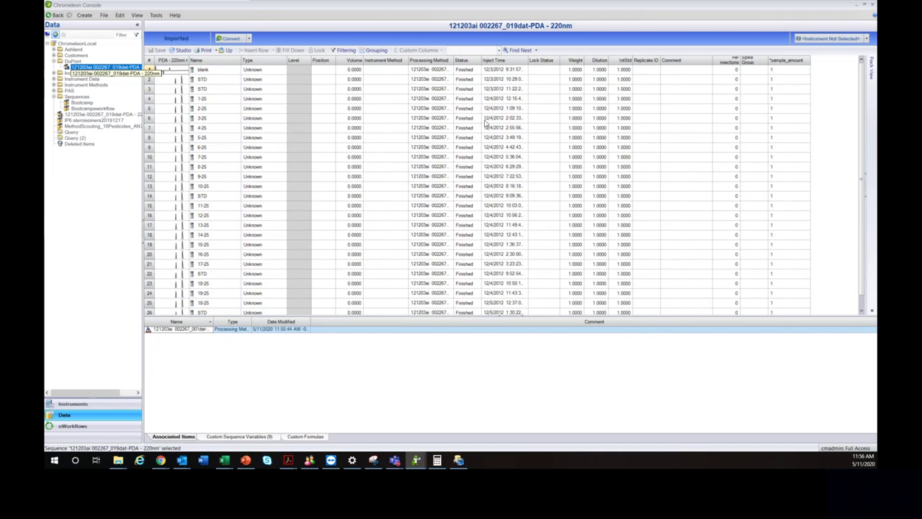
click(230, 40)
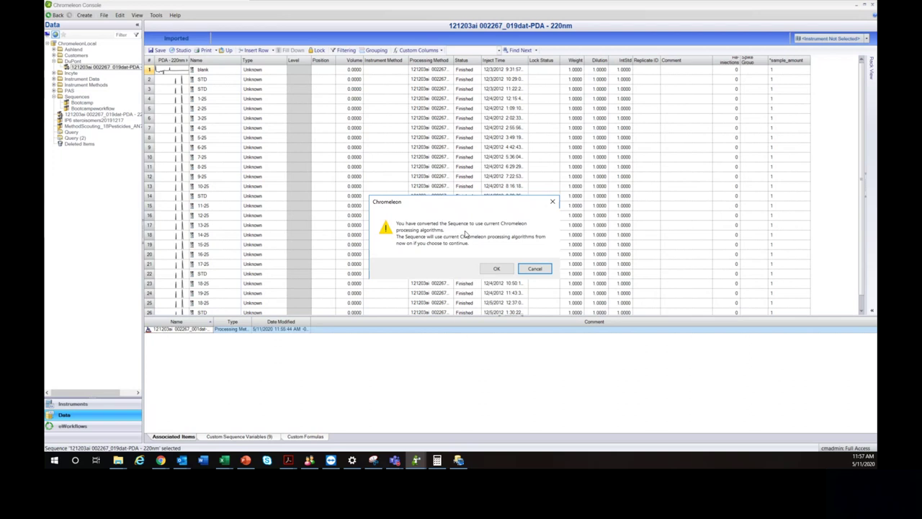
click(498, 270)
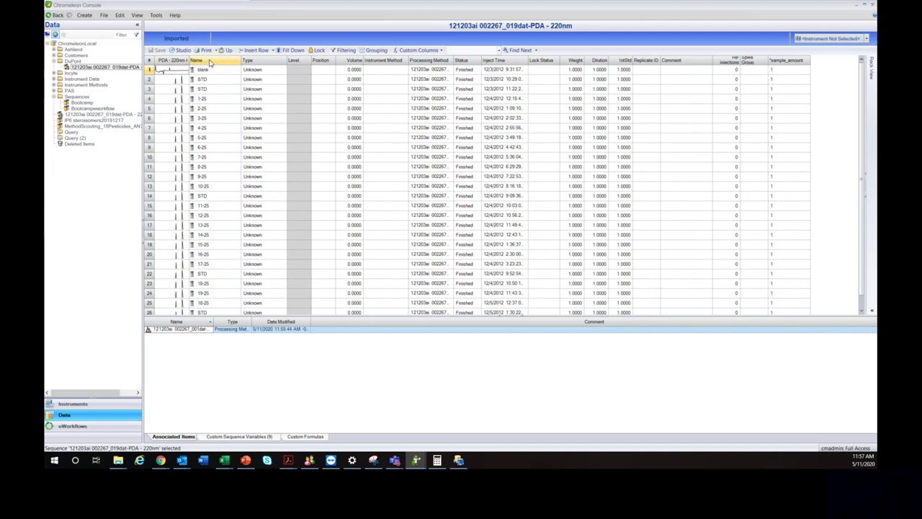
scroll(220, 245, down, 1)
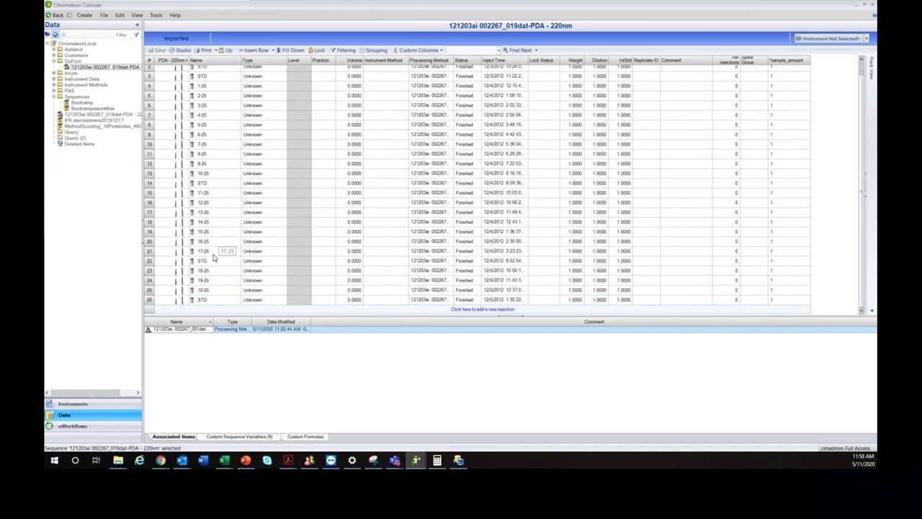
scroll(213, 257, up, 1)
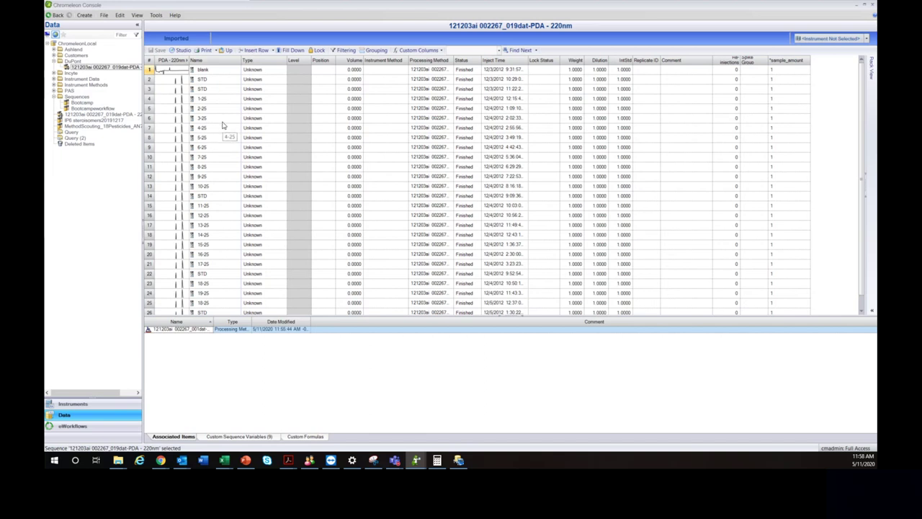
click(213, 81)
drag(213, 85, 215, 92)
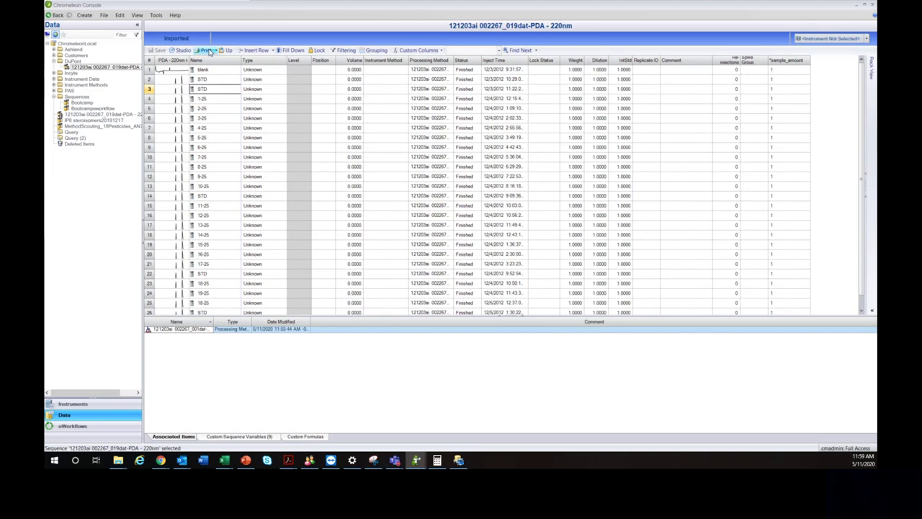
Set the type of the blank injection in row 1 to Blank.
click(280, 71)
click(282, 71)
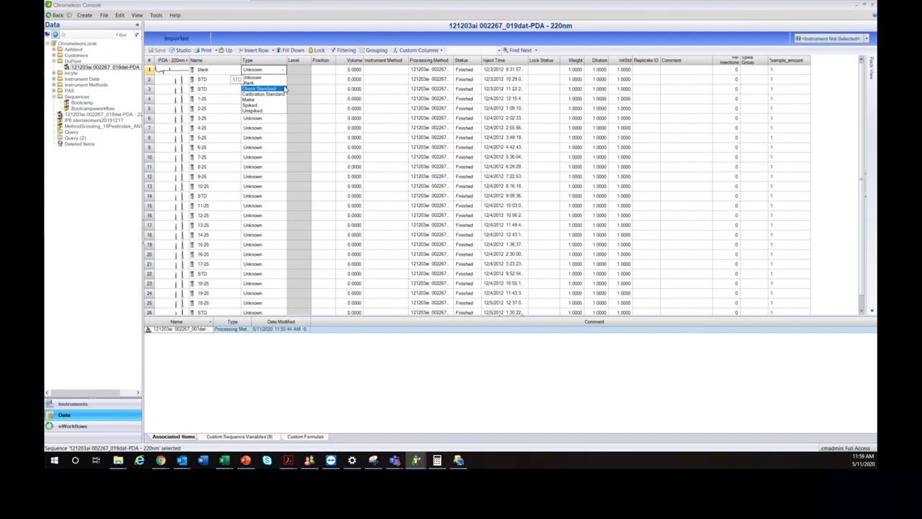
click(265, 83)
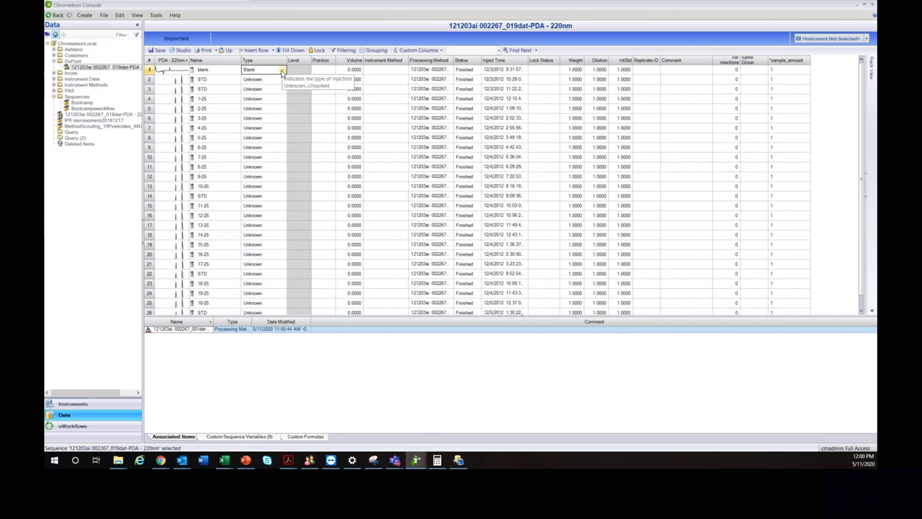
Try Matrix as the type of the injection in row 1 and restore it to Blank.
click(283, 70)
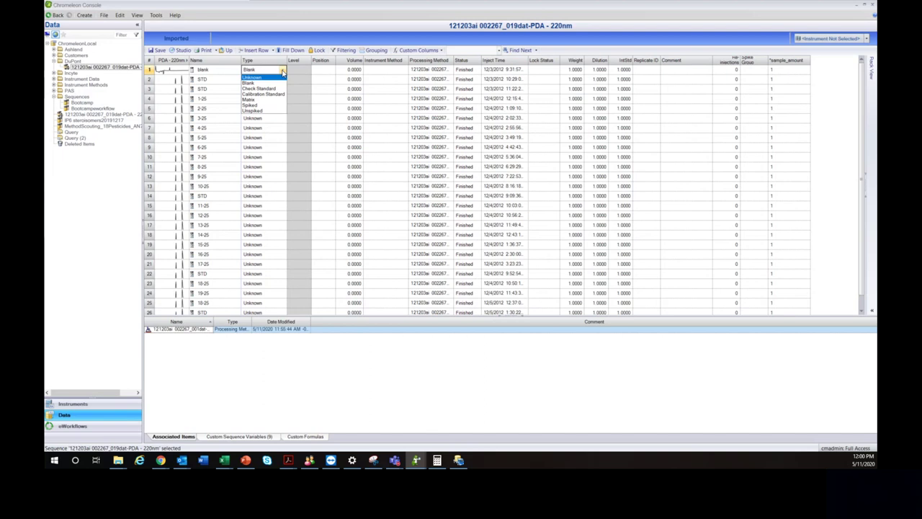
click(265, 99)
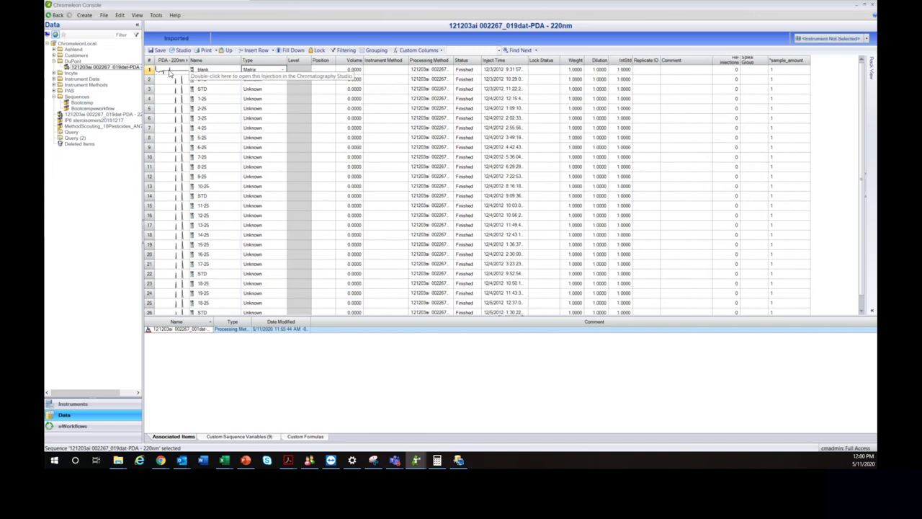
click(282, 70)
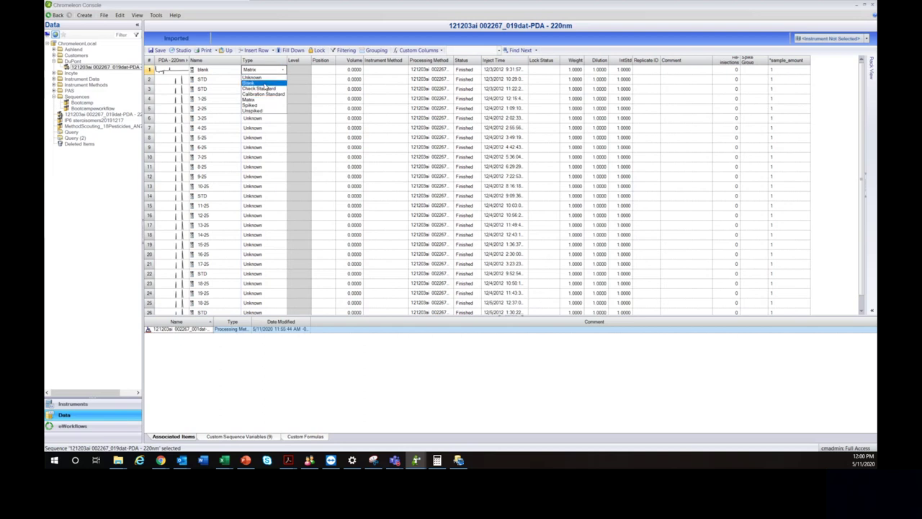
click(263, 83)
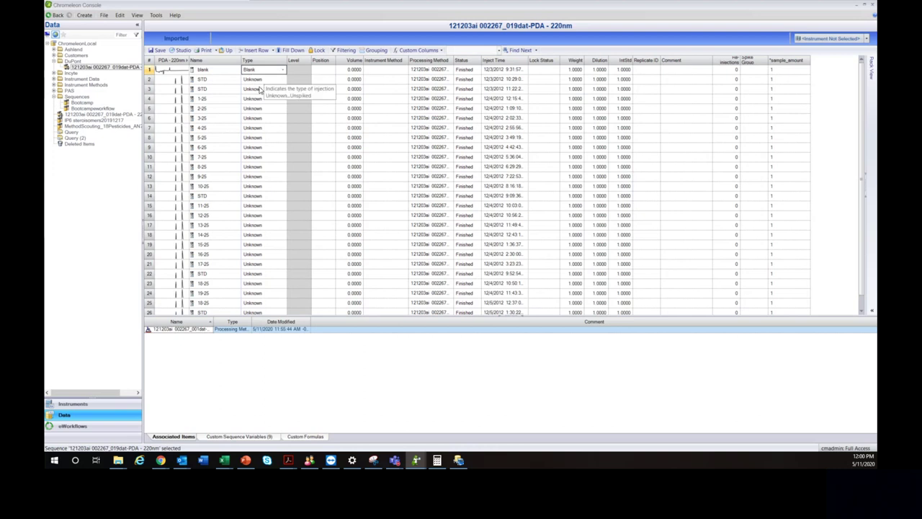
Set the type of the STD injections in rows 2 and 3 to Calibration Standard.
click(267, 80)
click(283, 80)
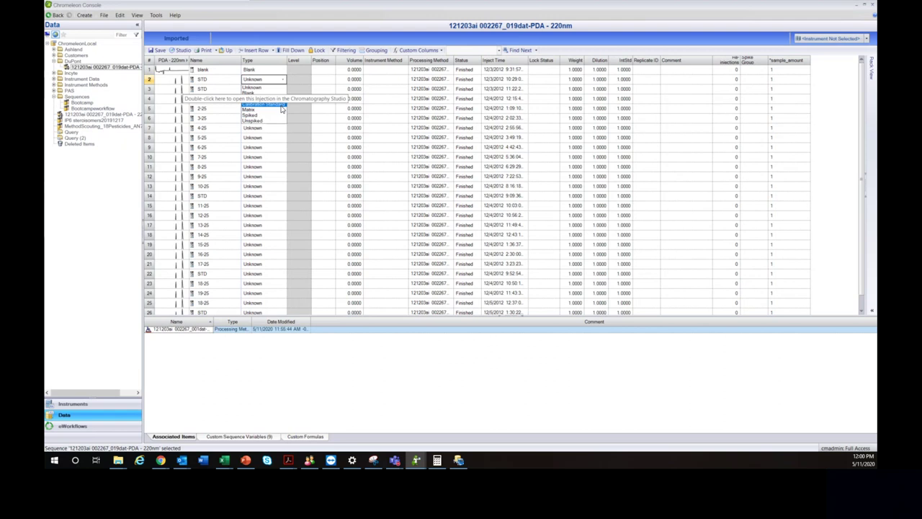
click(281, 108)
click(278, 88)
click(283, 89)
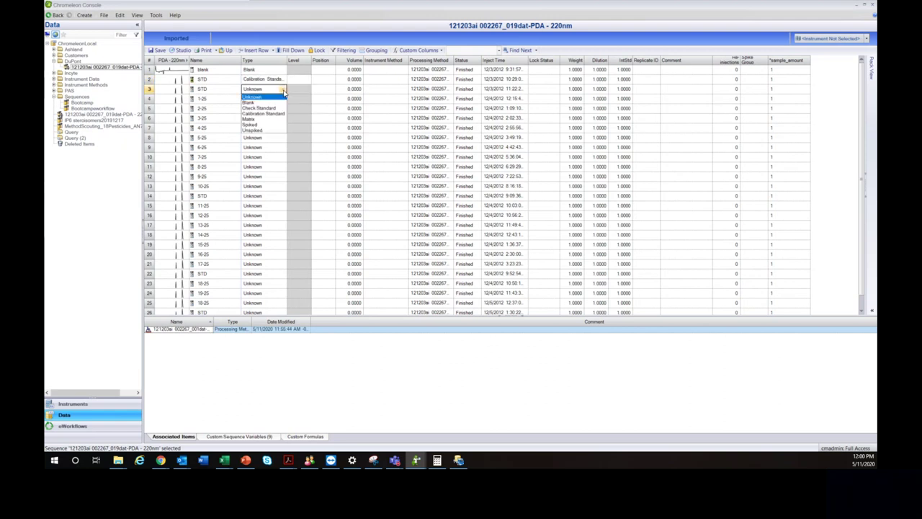
click(277, 113)
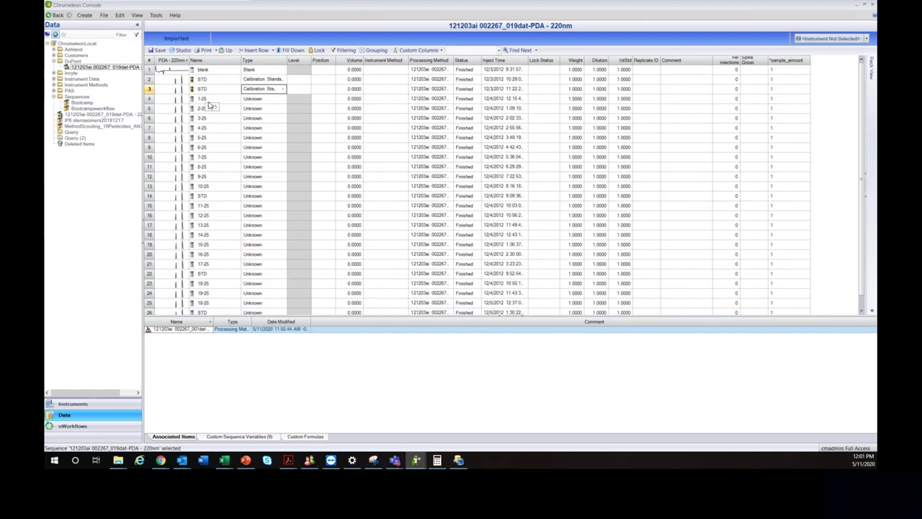
Set the type of the STD injections in rows 14 and 22 to Check Standard.
click(280, 200)
click(283, 196)
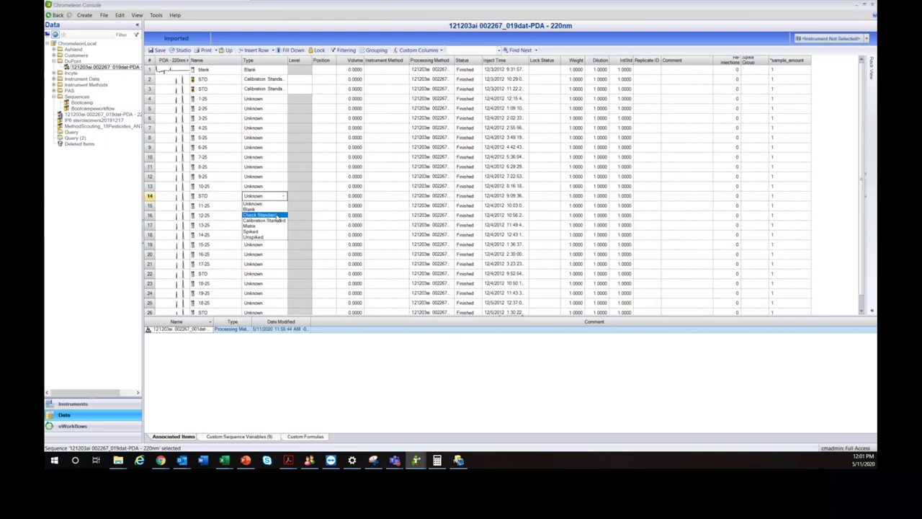
click(265, 215)
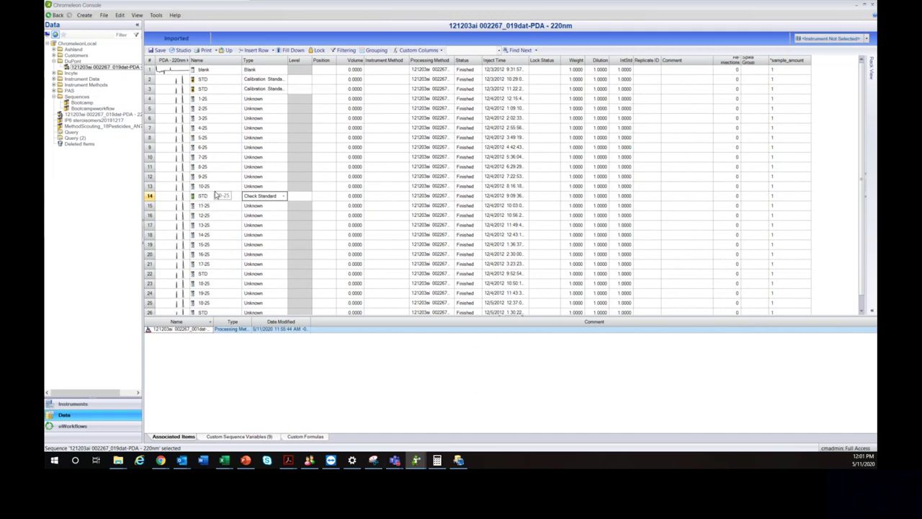
click(284, 197)
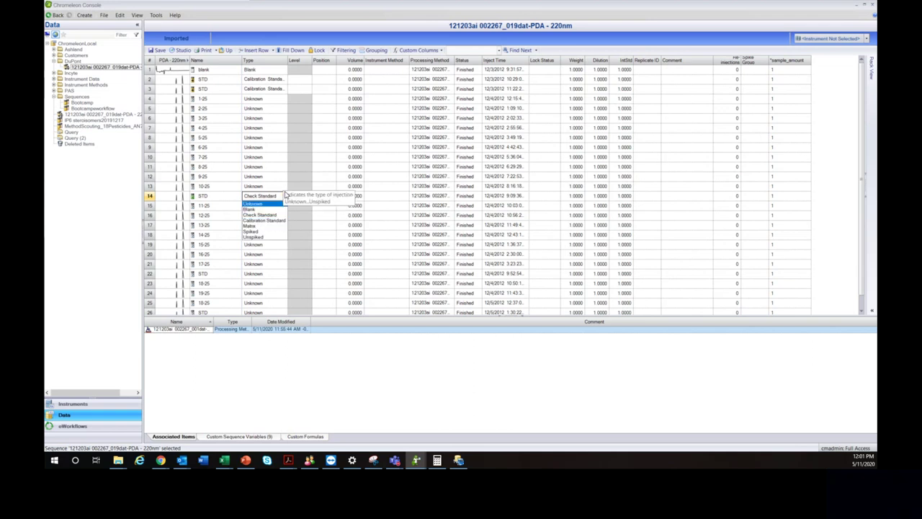
click(272, 215)
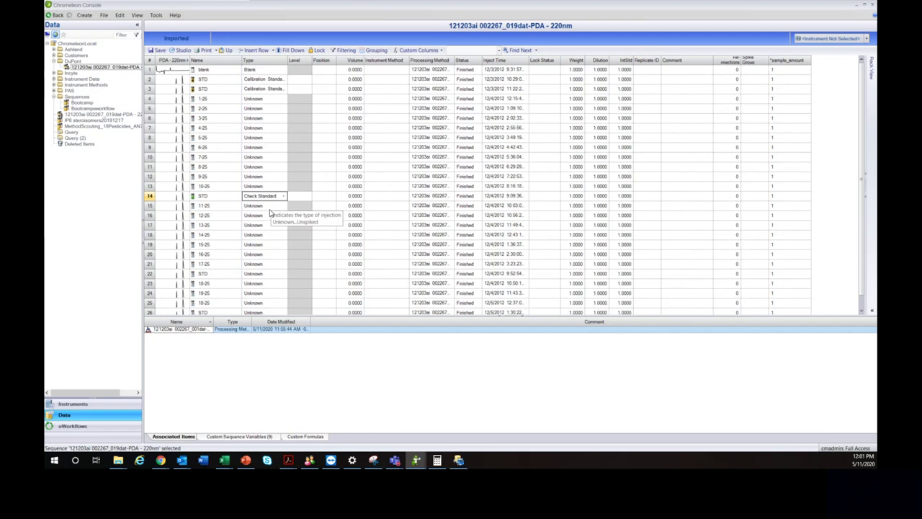
click(275, 276)
click(283, 274)
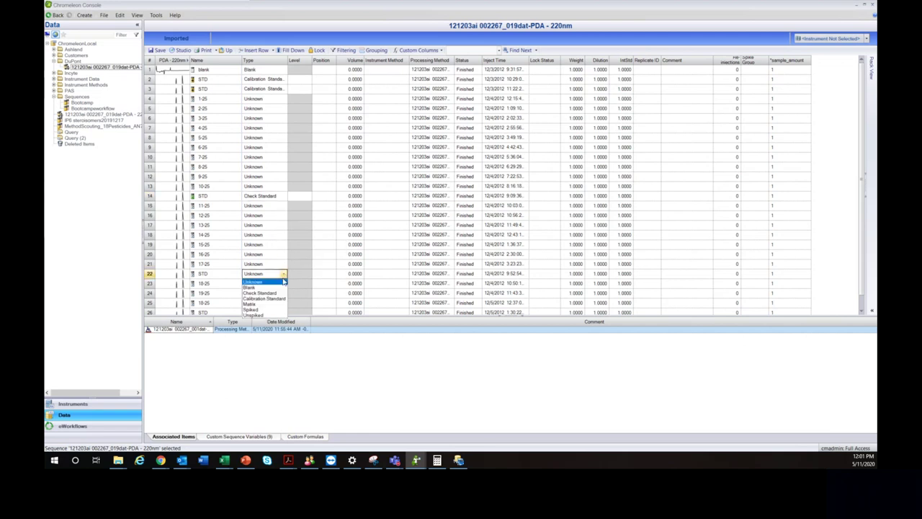
click(261, 301)
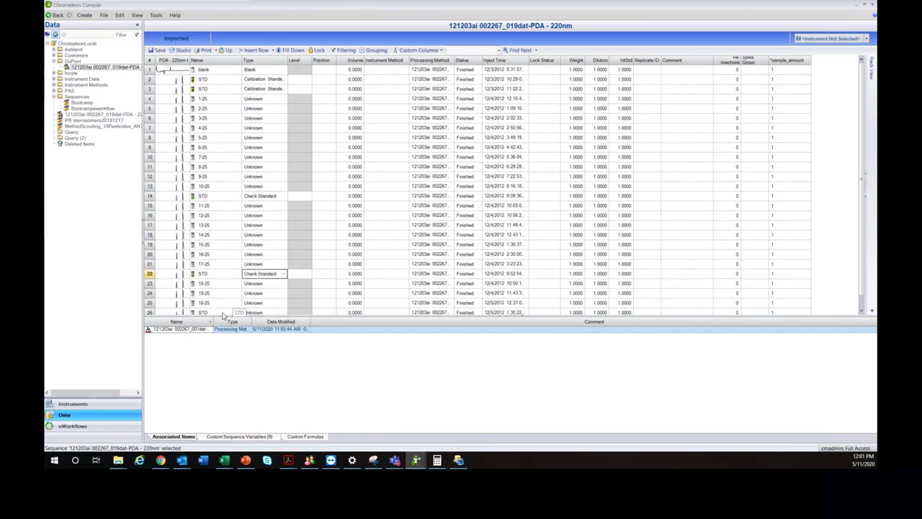
Set the type of the last STD injection, in row 26, to Check Standard.
click(266, 312)
click(283, 312)
click(270, 328)
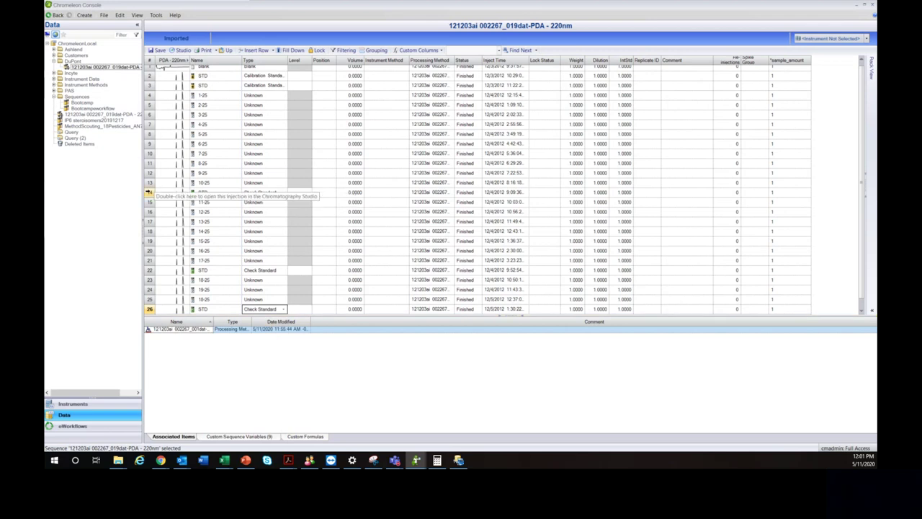
click(223, 192)
click(246, 193)
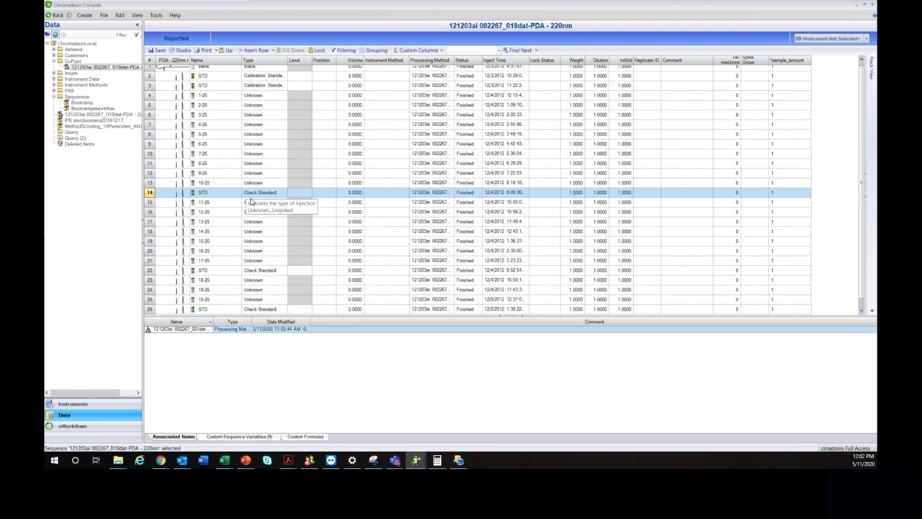
Assign calibration level 1 to the two Calibration Standard injections in rows 2 and 3.
click(306, 76)
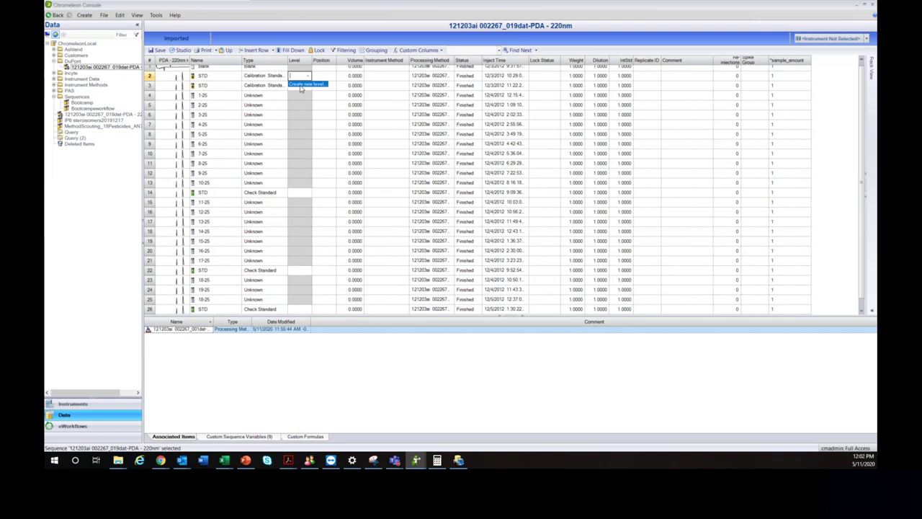
text(1)
click(303, 86)
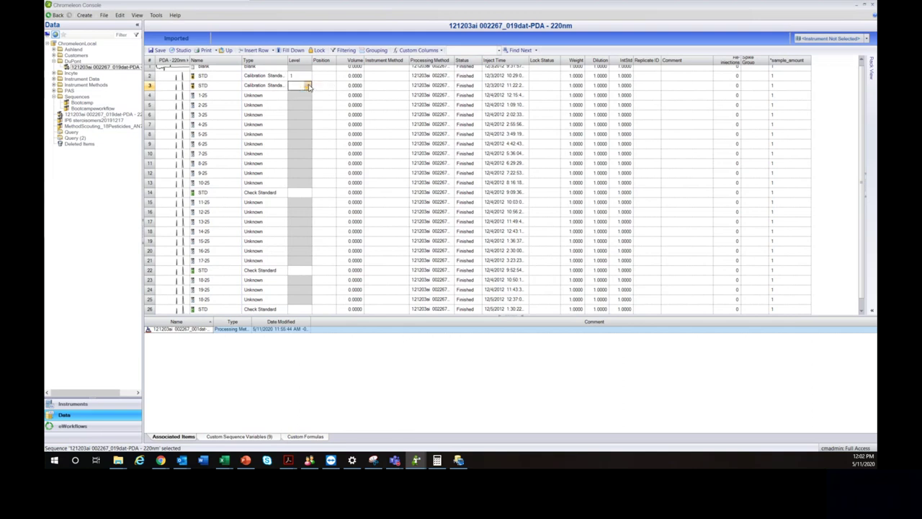
text(1)
Assign calibration level 1 to the Check Standard injections in rows 14 and 22.
click(303, 192)
text(1)
click(310, 268)
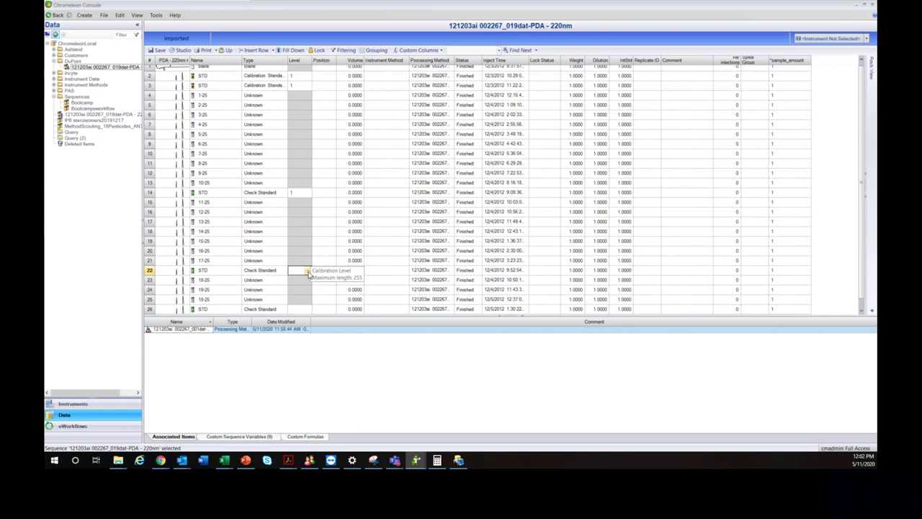
text(1)
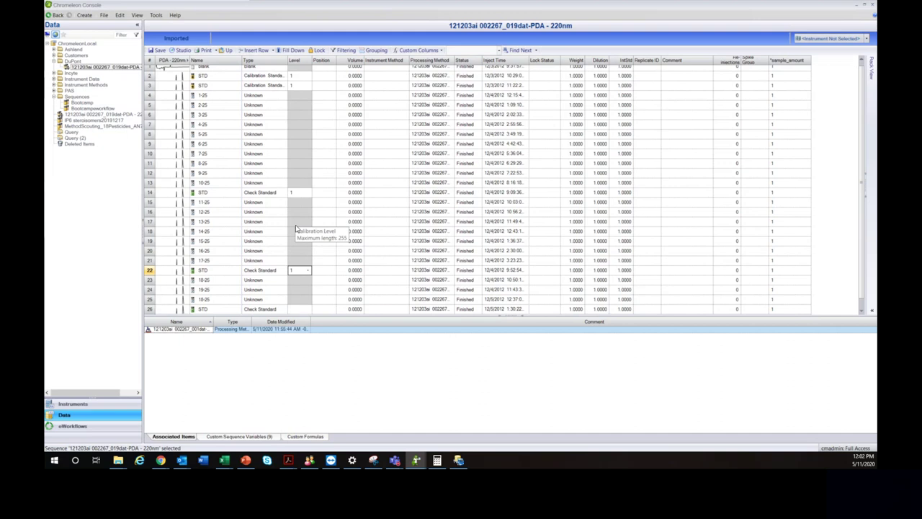
Try calibration level 2 for the STD injection in row 3 and restore it to level 1.
click(307, 86)
click(307, 85)
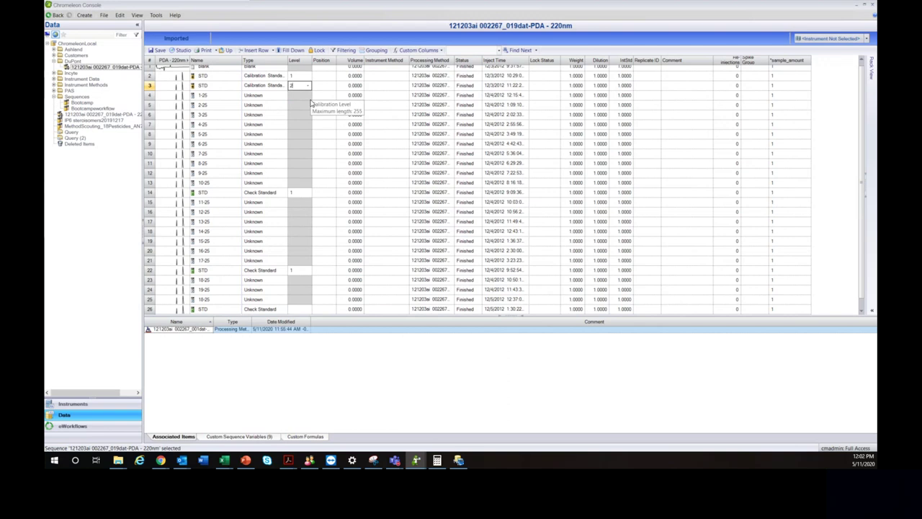
click(311, 103)
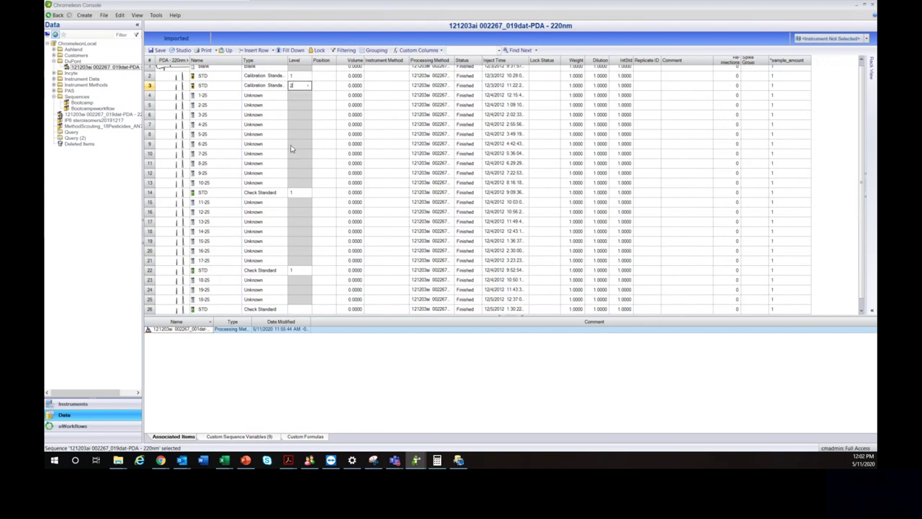
click(309, 87)
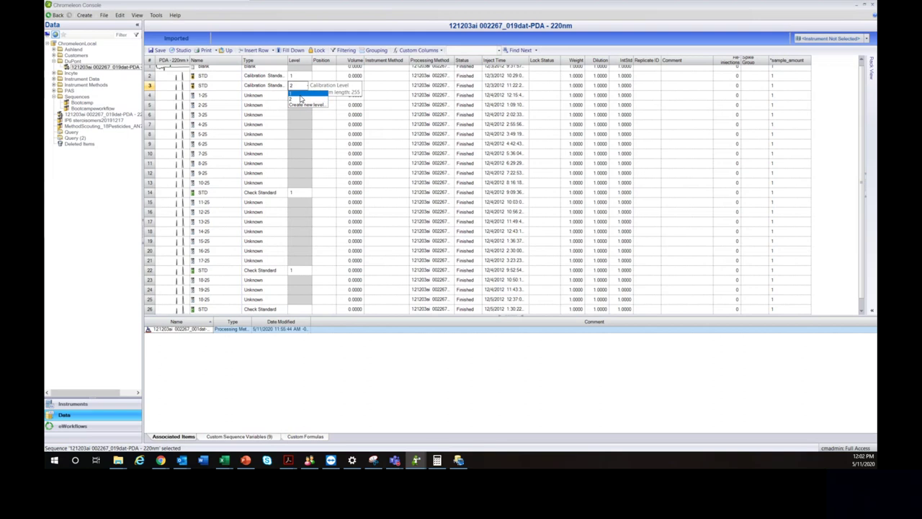
click(301, 93)
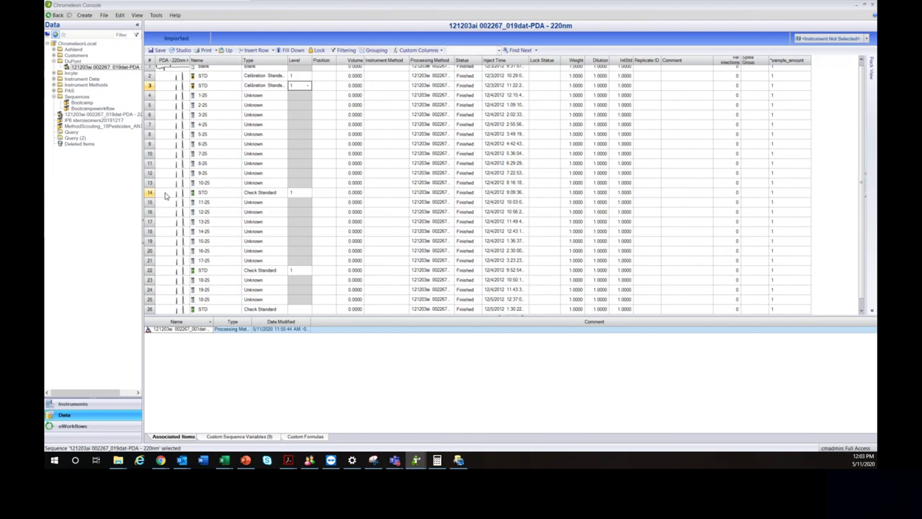
Set the calibration level of the Check Standard injections in rows 14, 22 and 26 to 2.
click(306, 193)
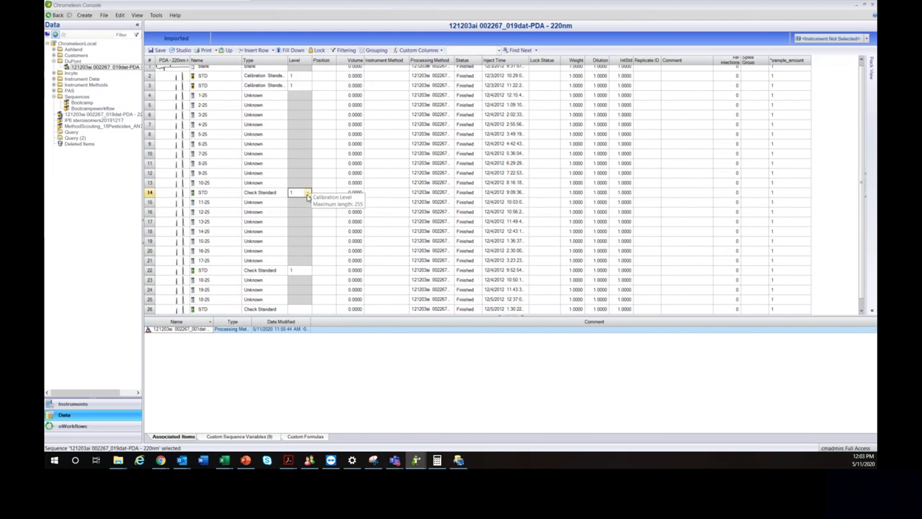
click(308, 193)
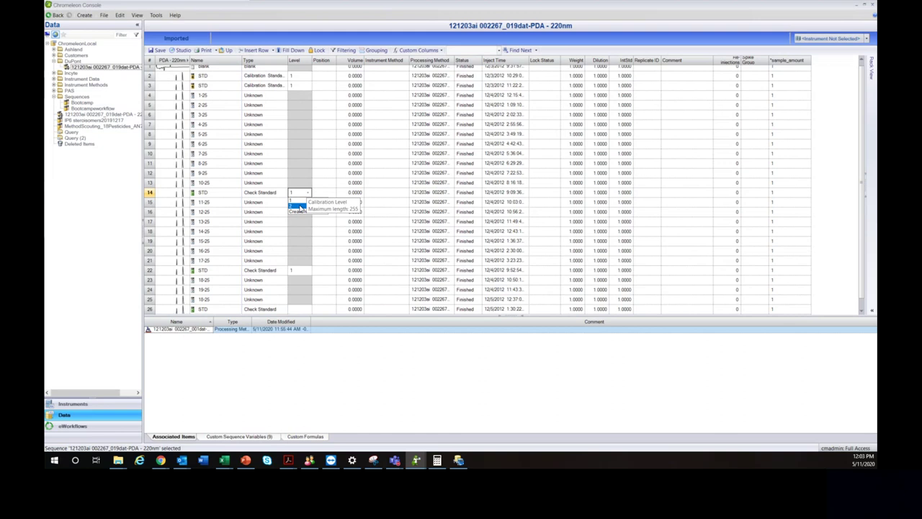
click(299, 207)
click(307, 271)
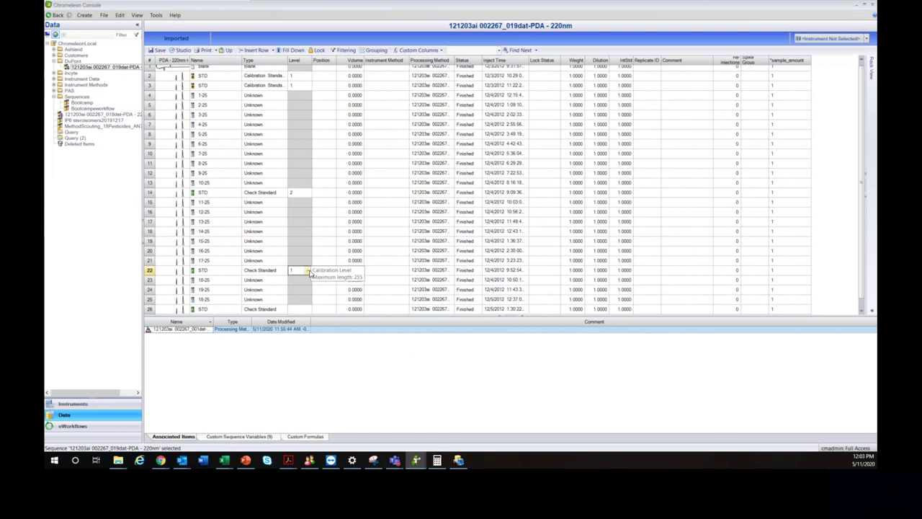
click(308, 273)
click(306, 283)
click(308, 309)
click(308, 309)
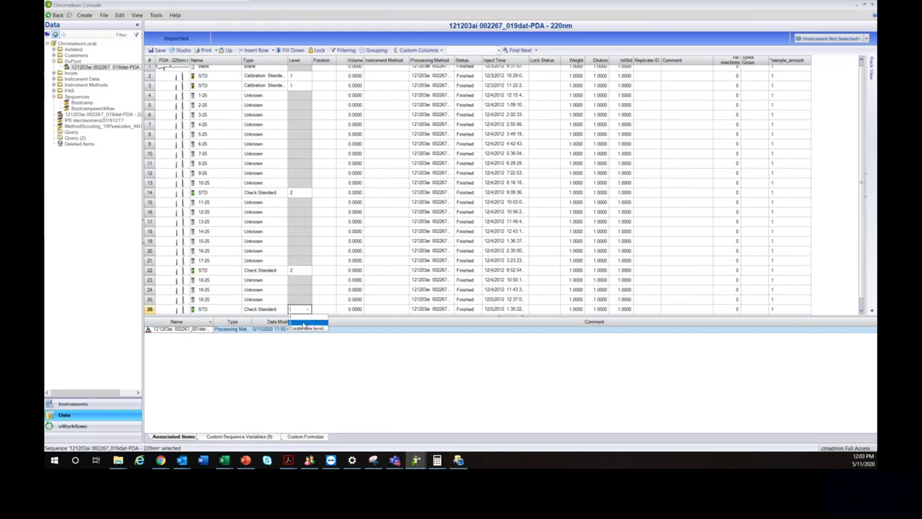
click(301, 323)
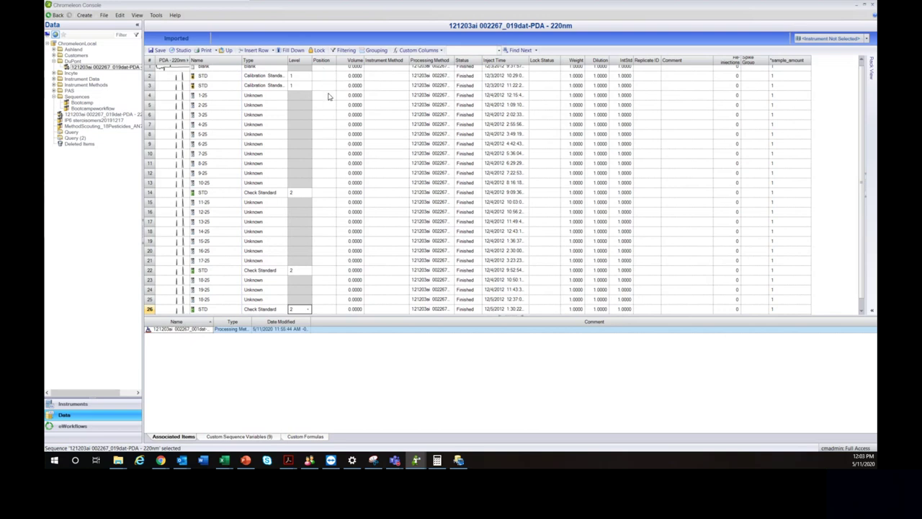
Set the injection volume to 10 for the blank in row 1 and for all injections below it.
scroll(331, 90, up, 1)
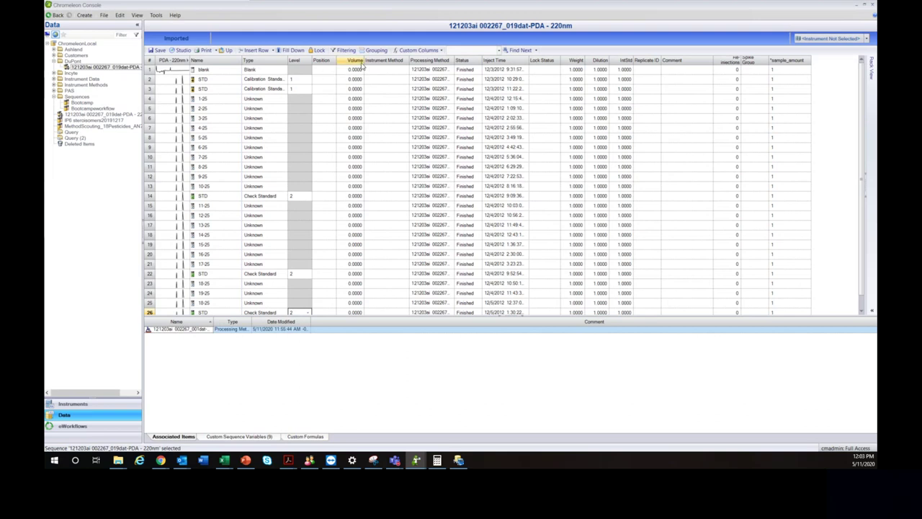
click(347, 71)
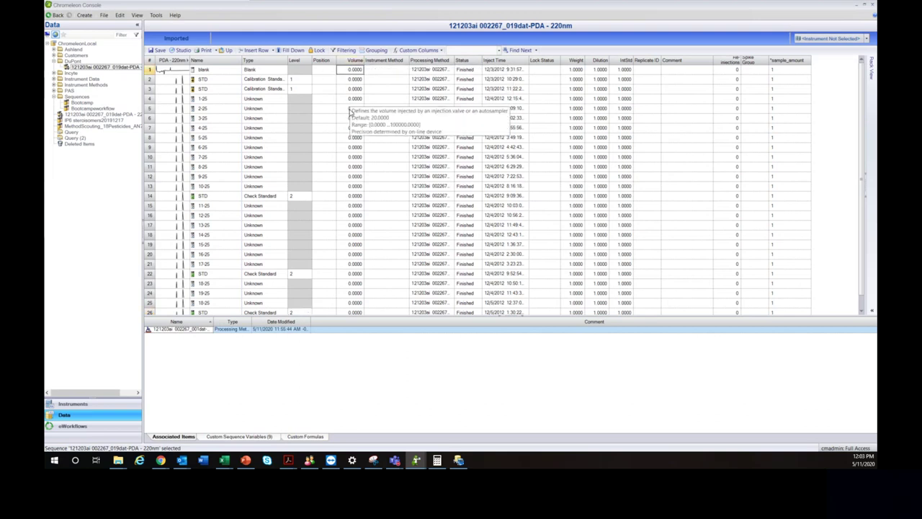
text(1)
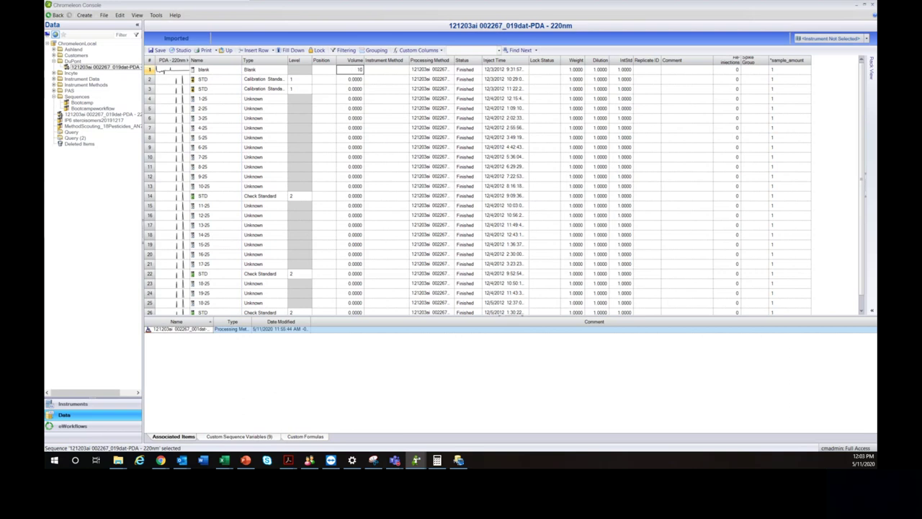
text(0)
key(Return)
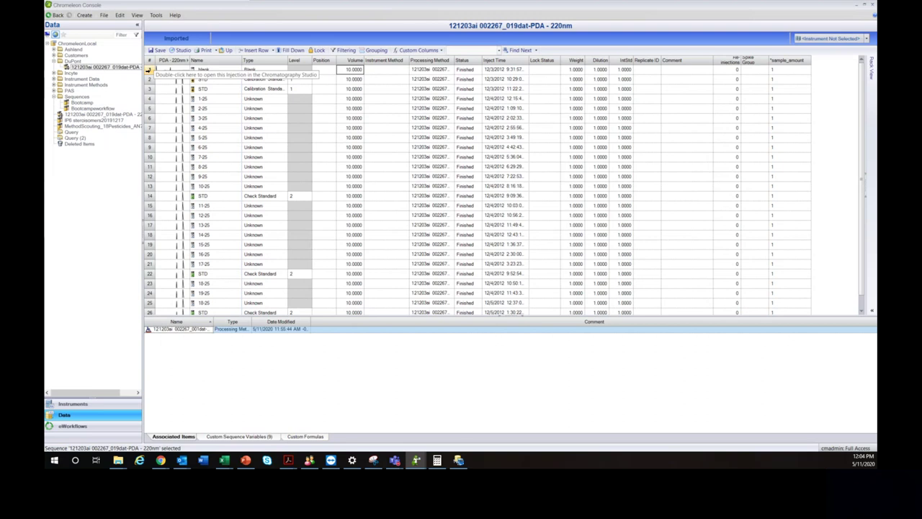
click(151, 69)
click(156, 79)
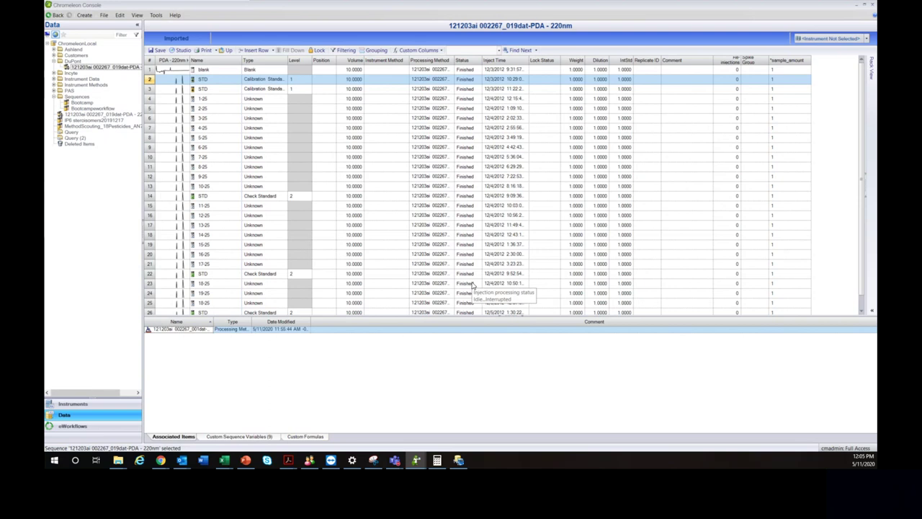
scroll(472, 286, down, 1)
scroll(473, 274, up, 1)
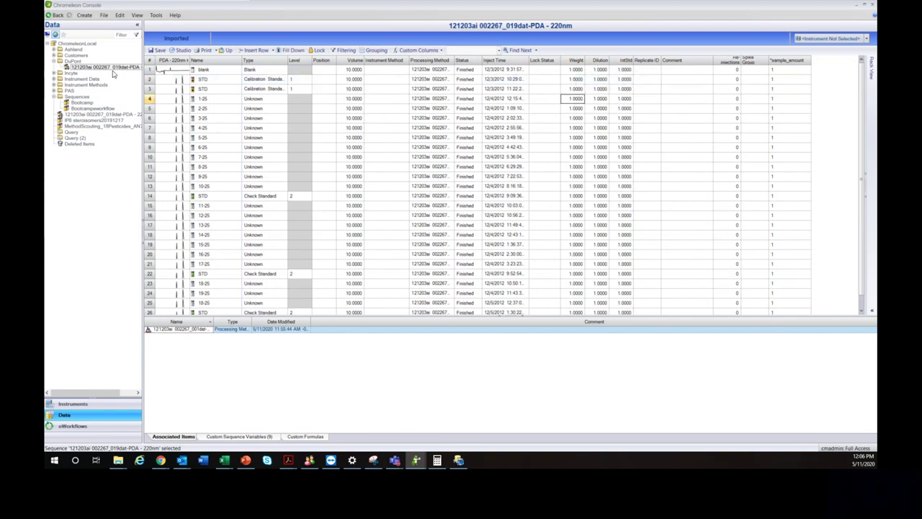
click(149, 89)
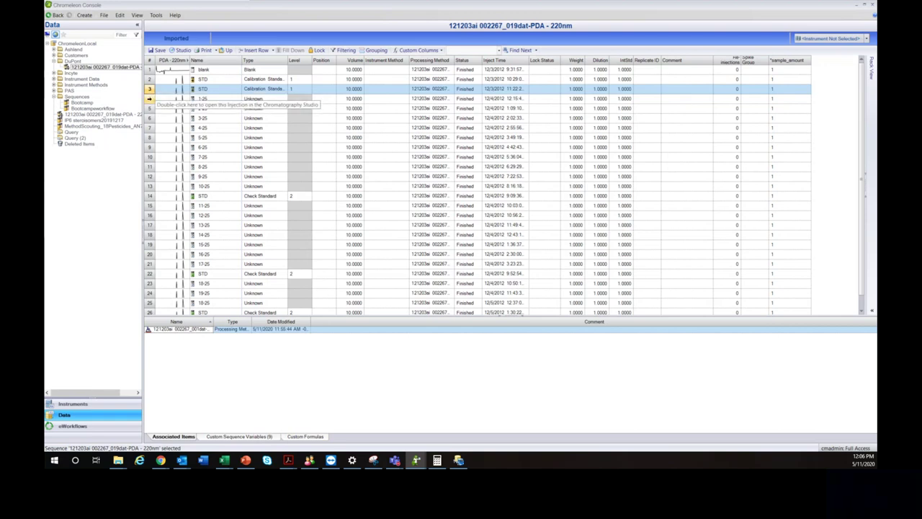
click(150, 98)
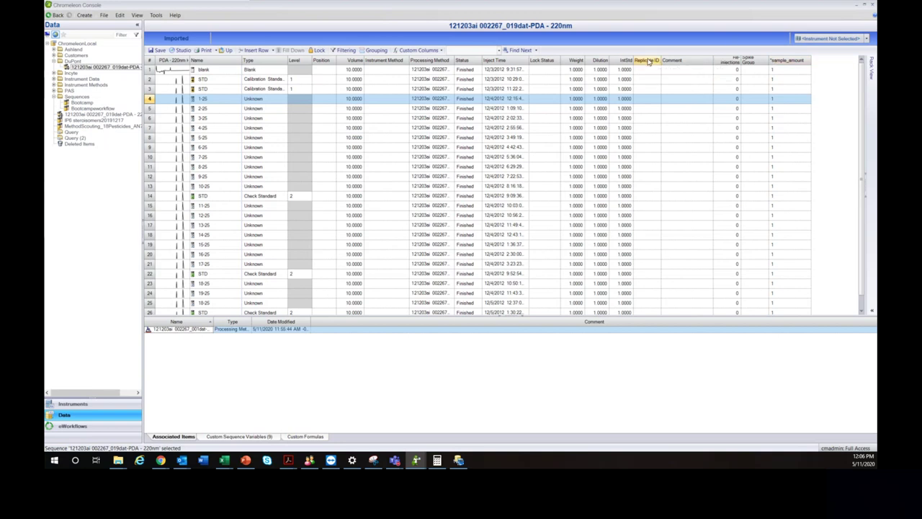
Enter replicate ID 1 for the injections in rows 5 to 7 and replicate ID 2 for rows 8 to 10.
click(646, 109)
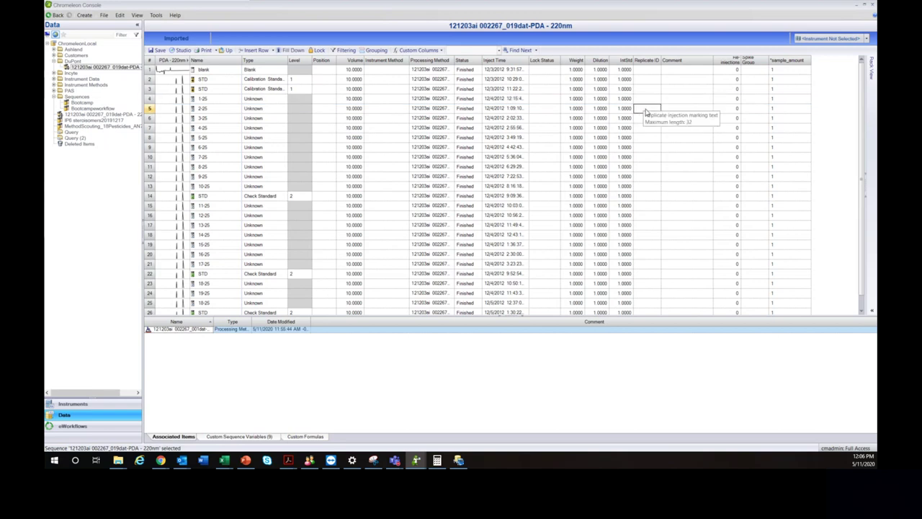
text(1)
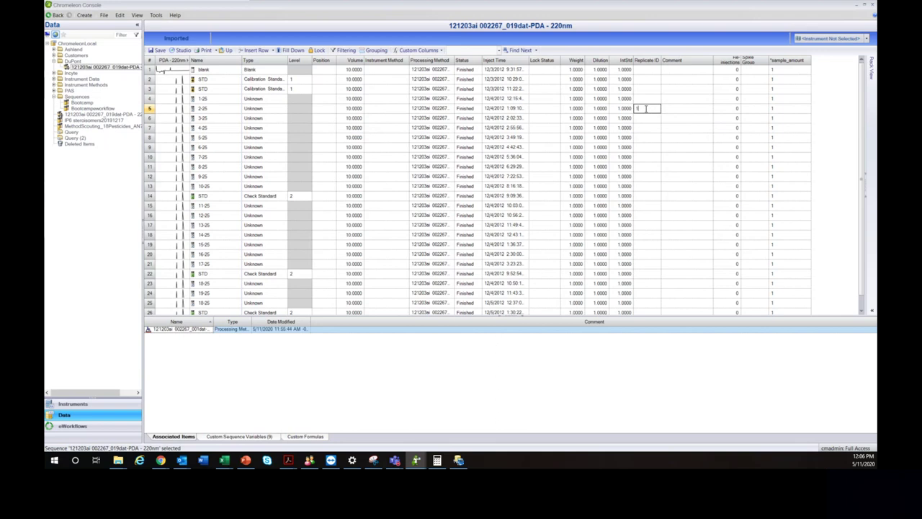
key(Return)
text(1)
key(Return)
text(1)
key(Return)
text(2)
key(Return)
text(2)
key(Return)
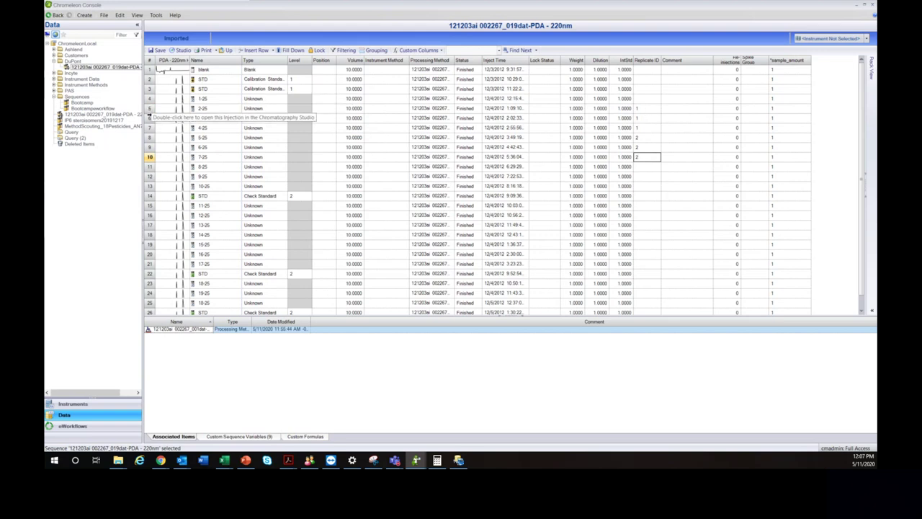
drag(150, 108, 151, 156)
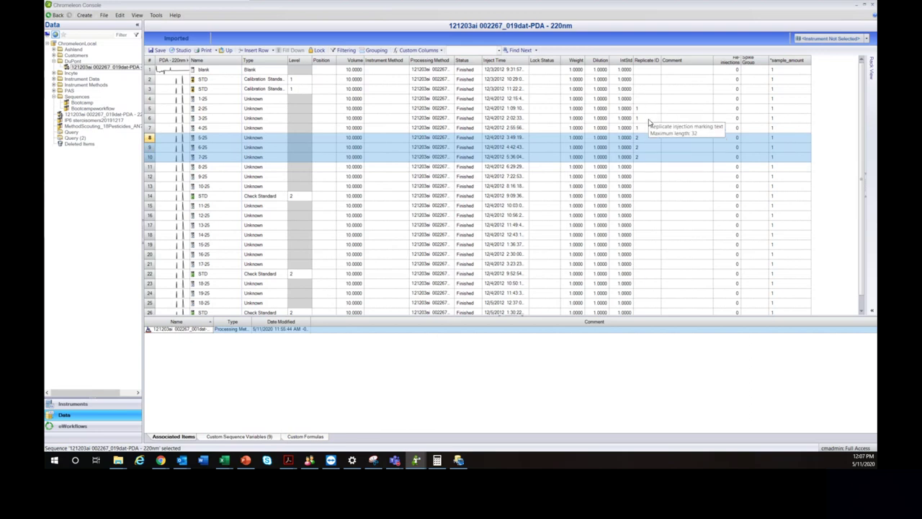
click(645, 169)
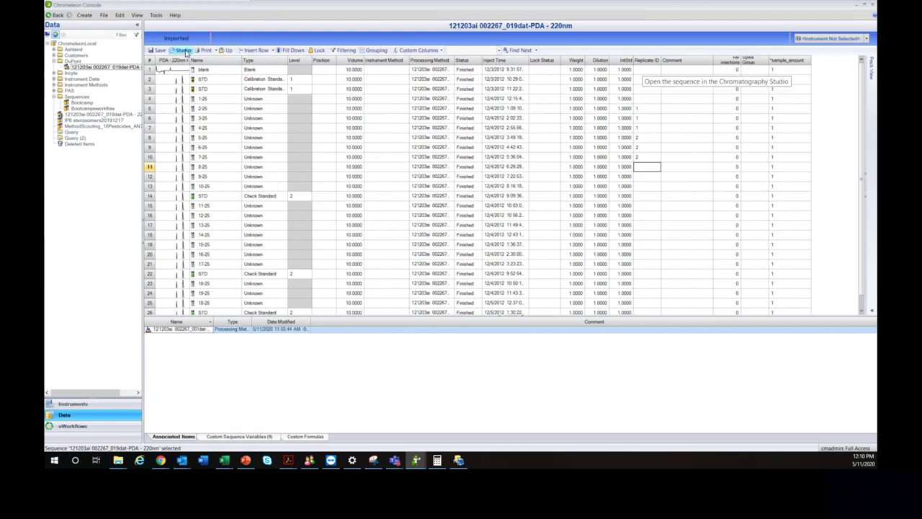
Open injection 4-25 in the Chromatography Studio and maximize its window.
click(168, 129)
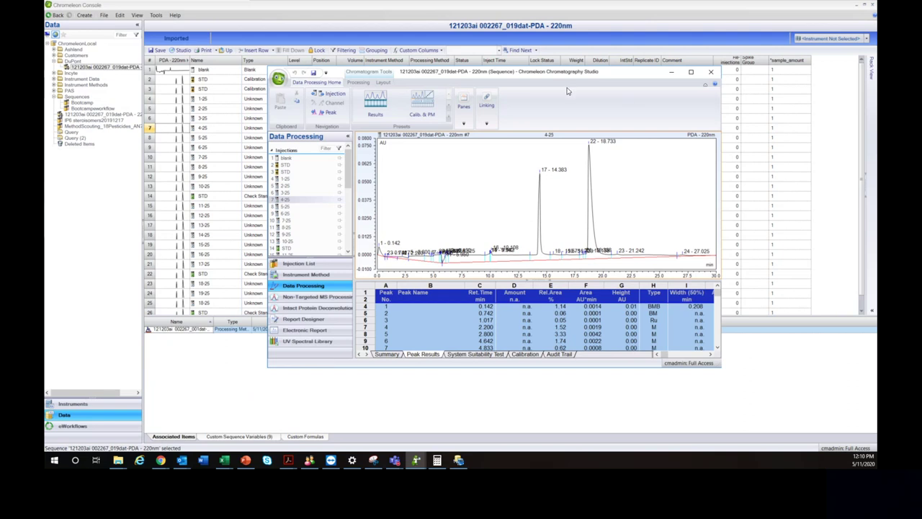
click(691, 73)
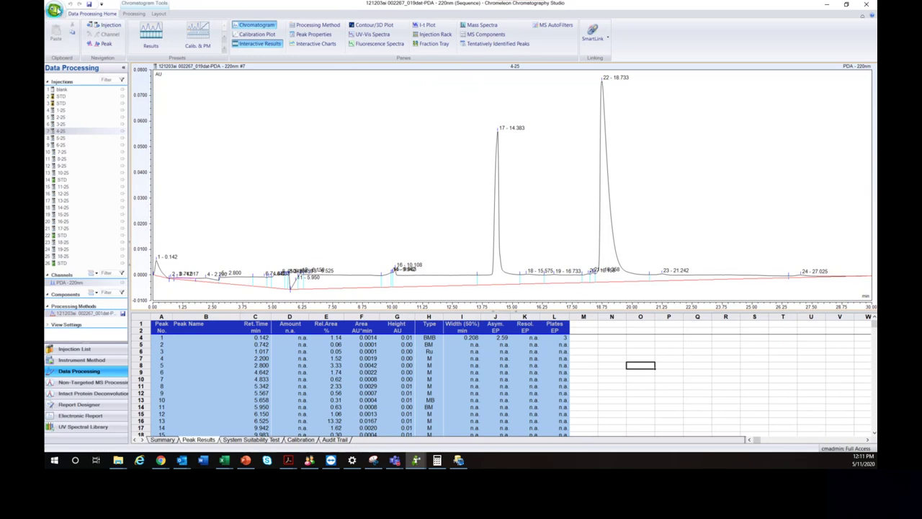
View which kinds of new items can be created in the Chromatography Studio.
click(54, 9)
mouse_move(67, 30)
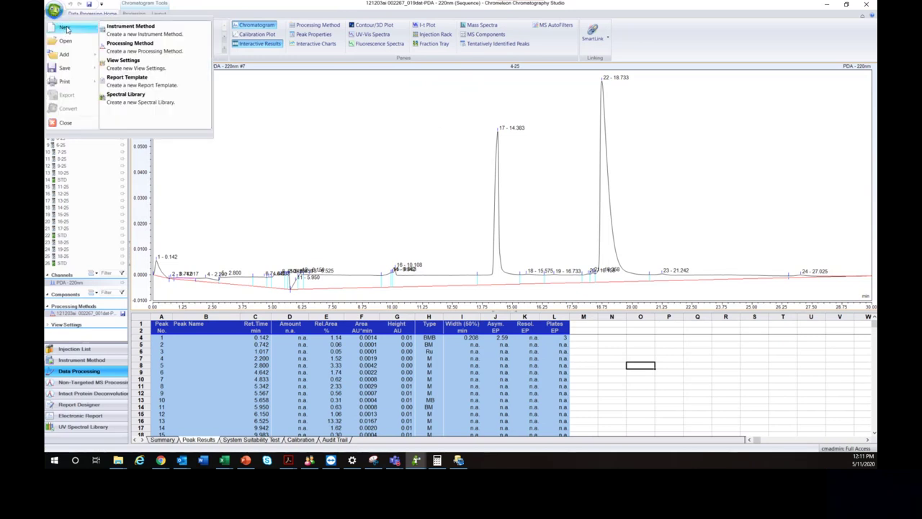
click(401, 186)
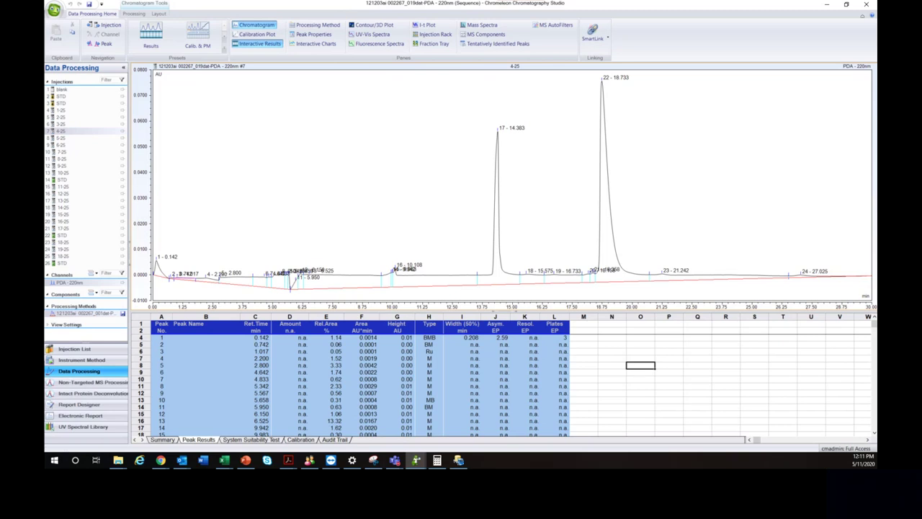
View the sequence's injection list and return to the data processing view of injection 4-25.
click(87, 350)
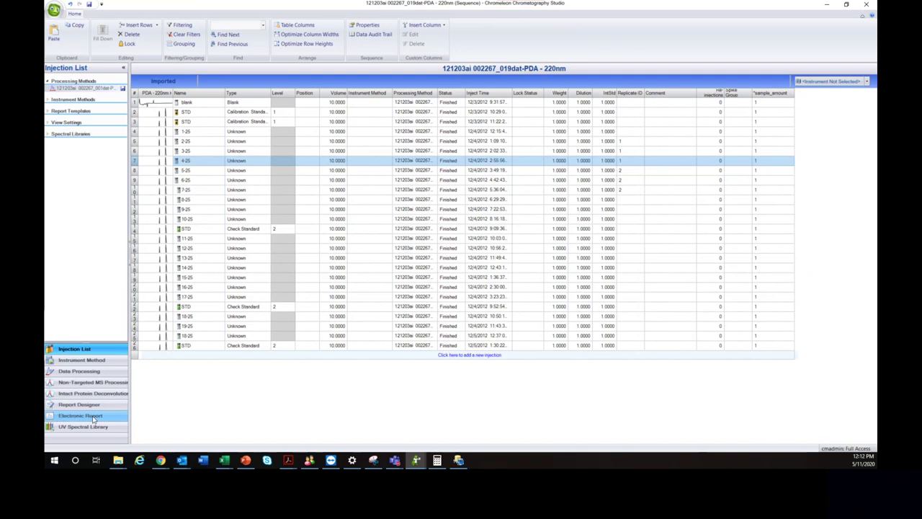
click(84, 372)
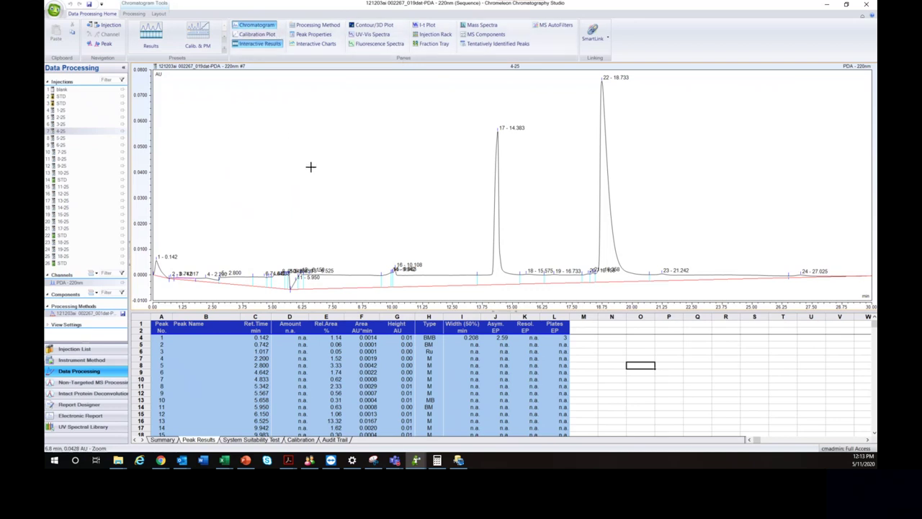
click(264, 44)
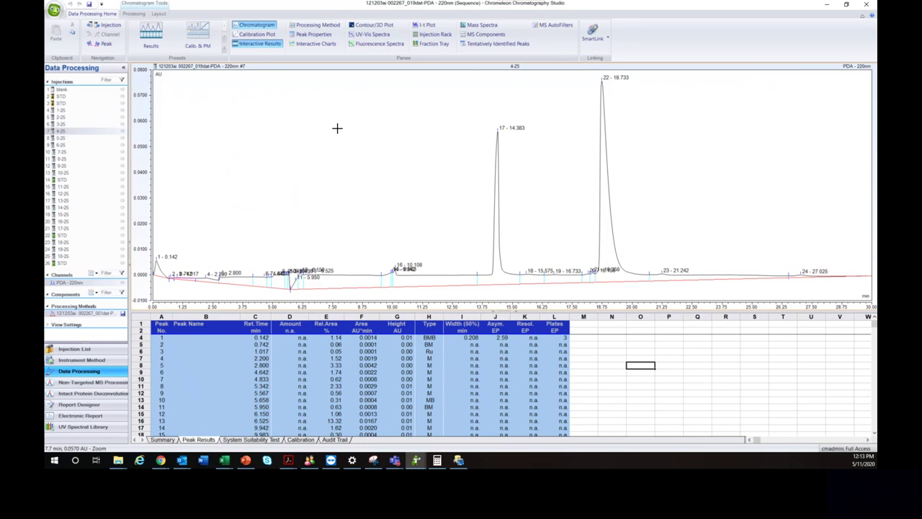
Review the processing, parameter insertion and layout commands available for the chromatogram of injection 4-25.
click(134, 14)
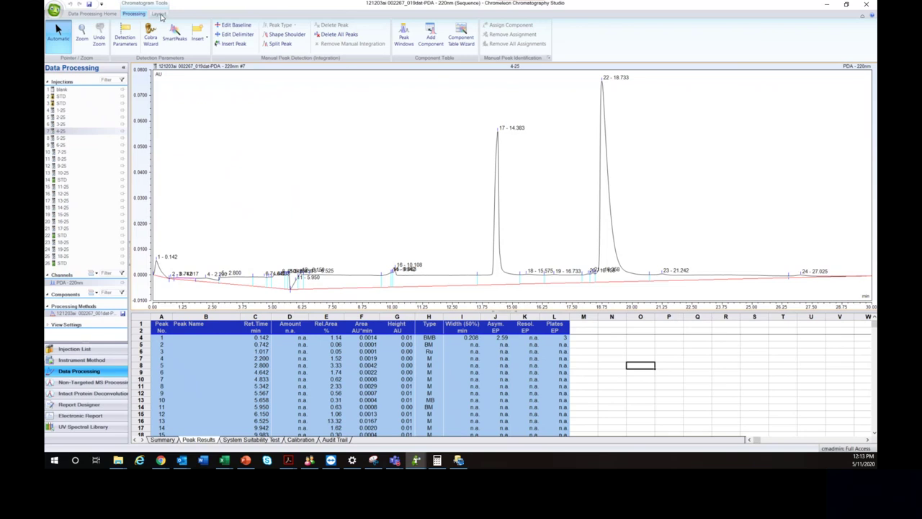
click(100, 15)
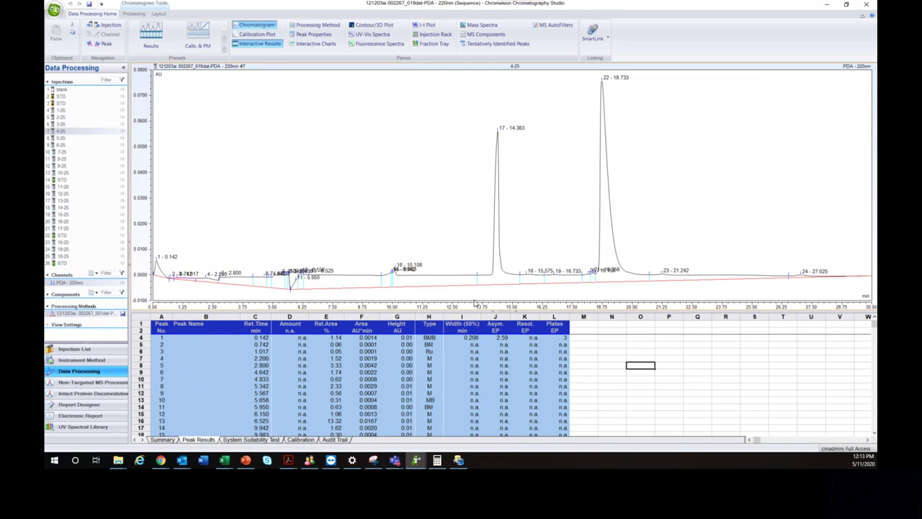
click(137, 14)
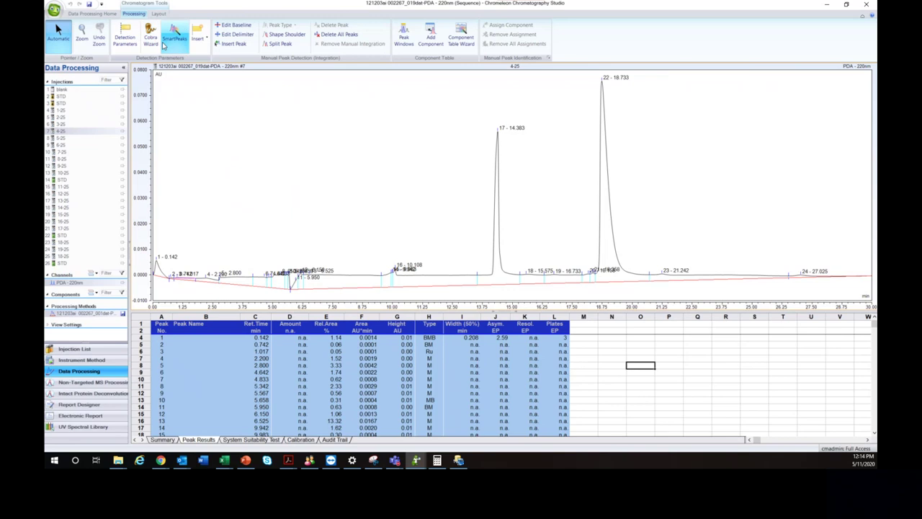
click(197, 37)
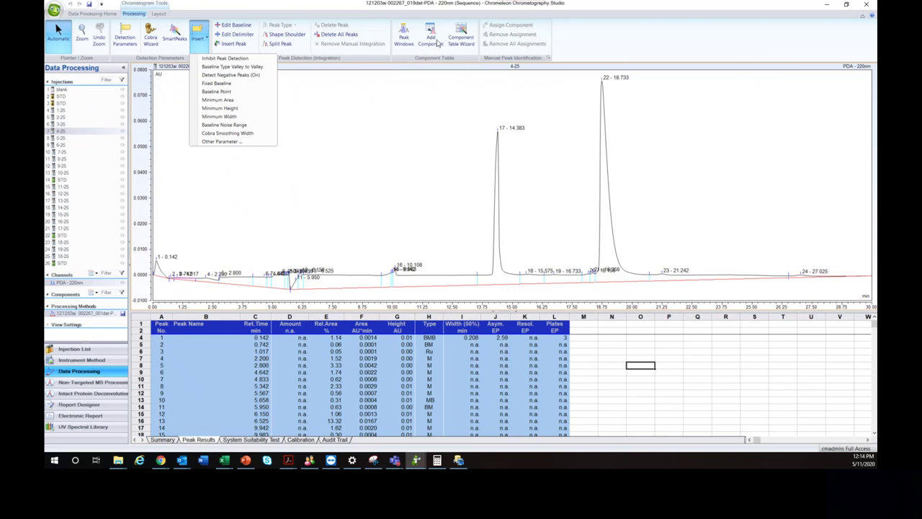
click(321, 184)
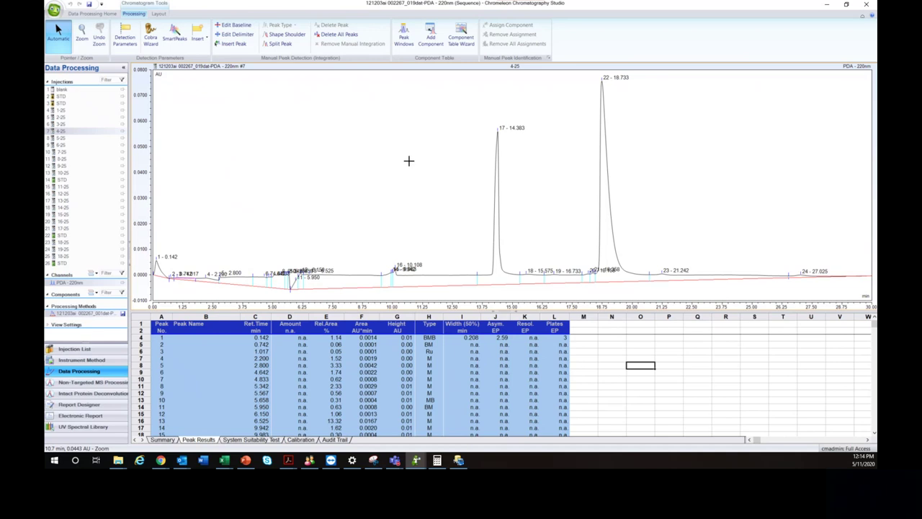
click(162, 15)
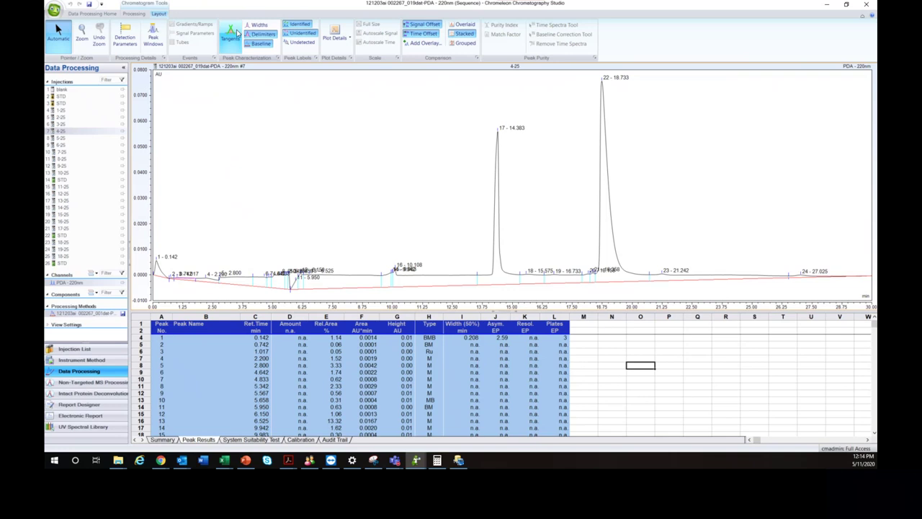
click(93, 14)
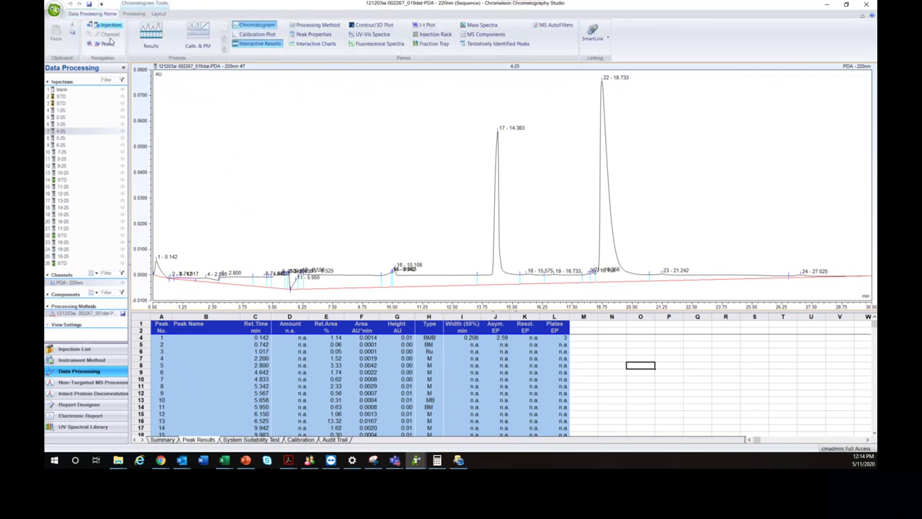
Review the table, integration table and format commands available for the interactive results table.
click(606, 348)
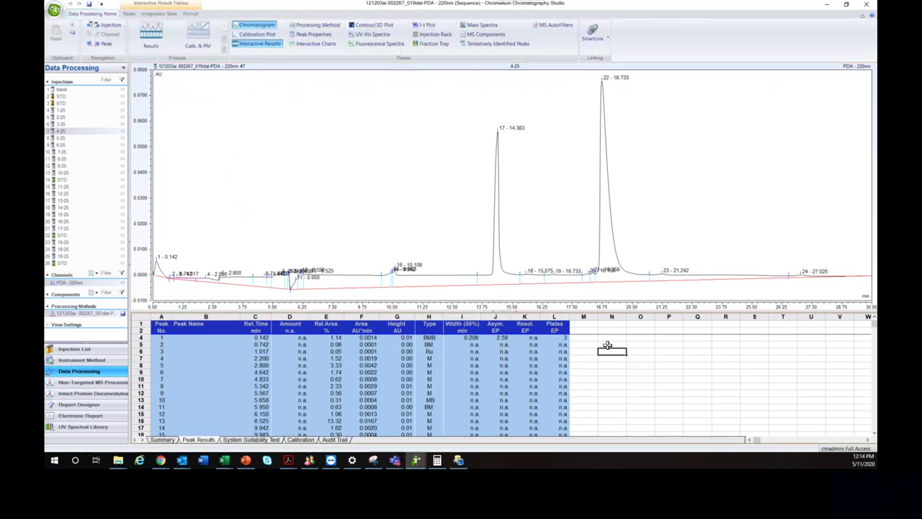
click(130, 14)
click(156, 15)
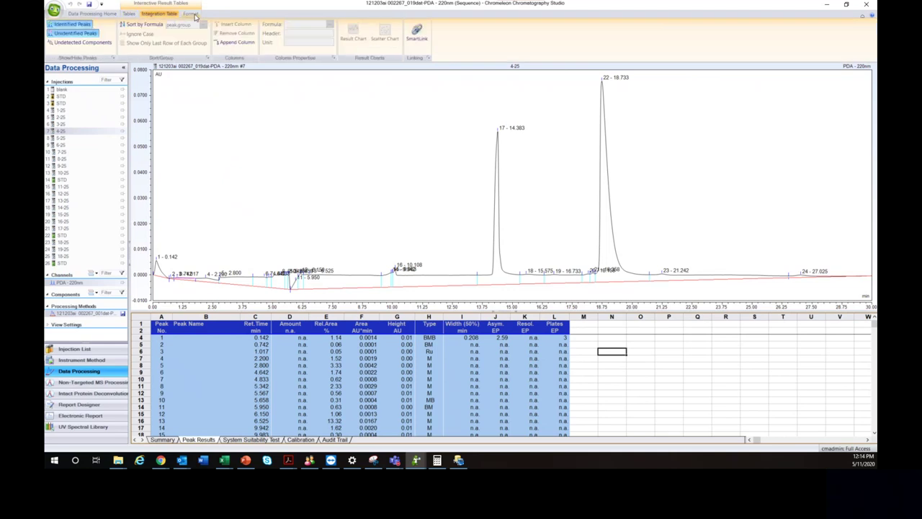
click(191, 15)
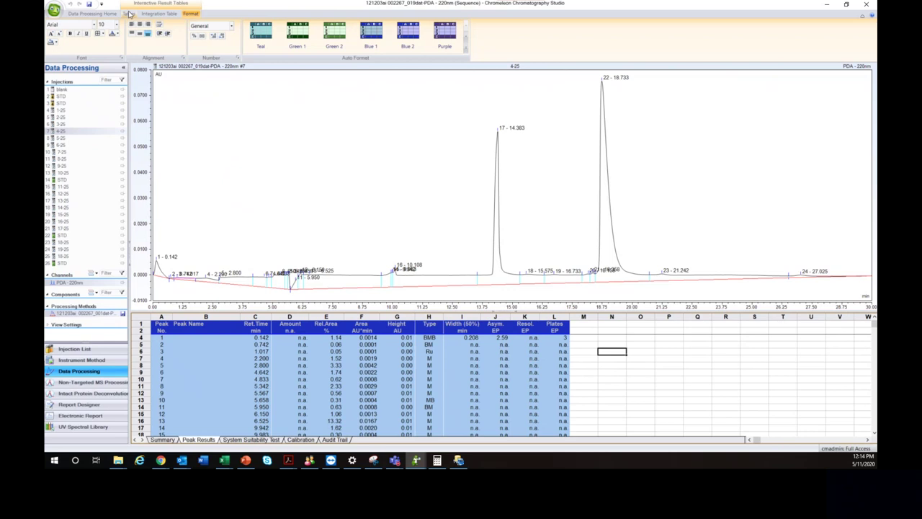
click(131, 16)
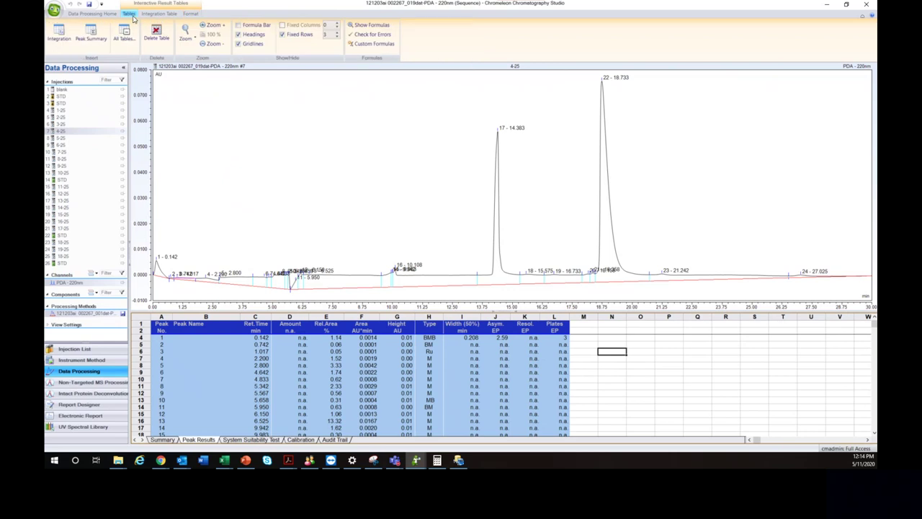
click(103, 14)
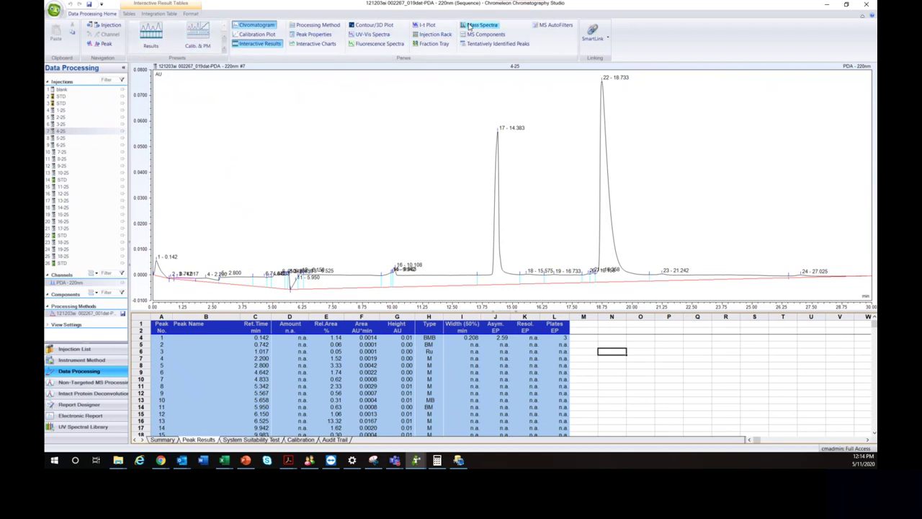
Apply the Calib. & PM pane preset and activate its calibration plot and processing method panes.
click(224, 51)
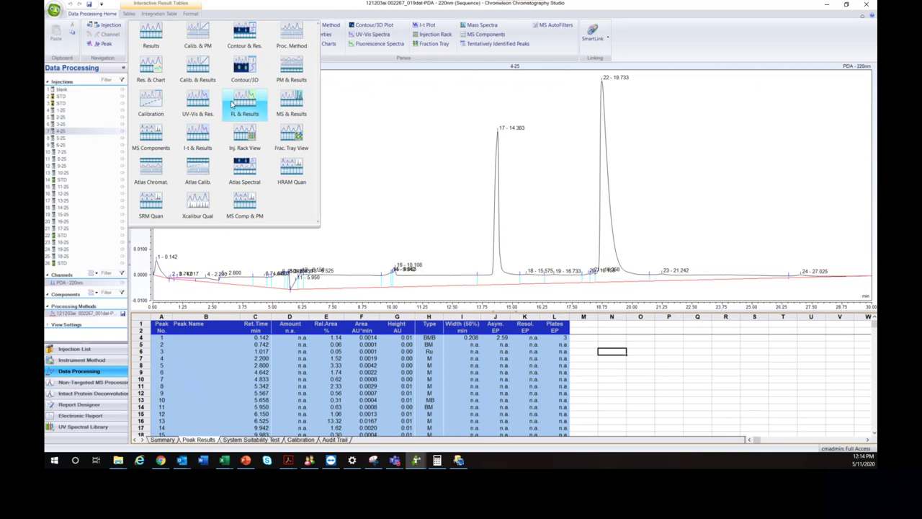
click(196, 45)
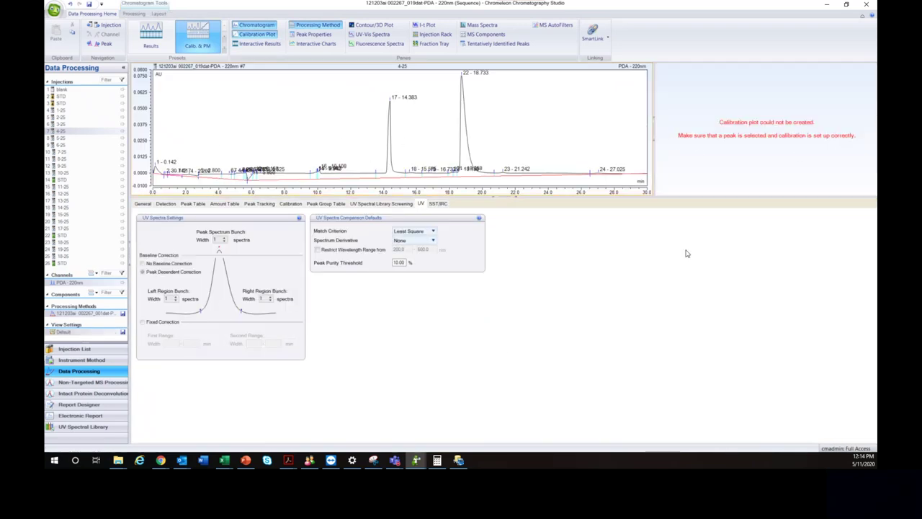
click(710, 100)
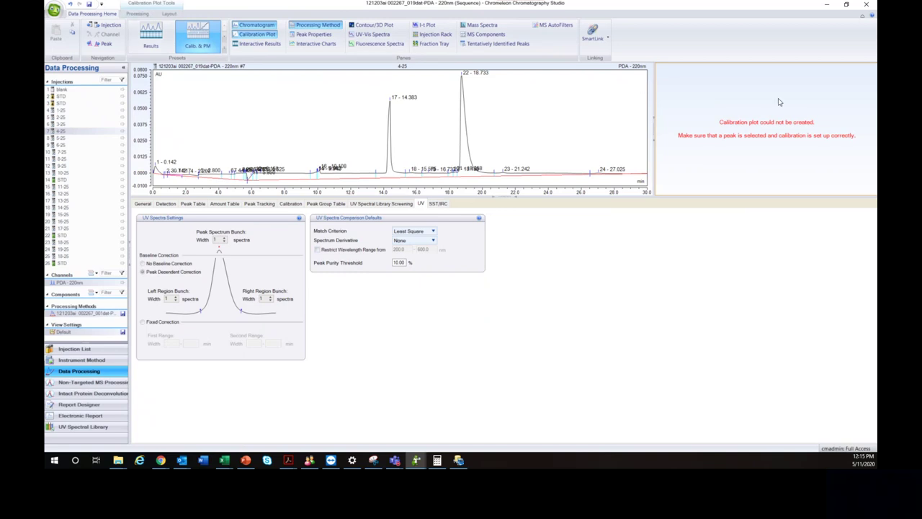
click(677, 285)
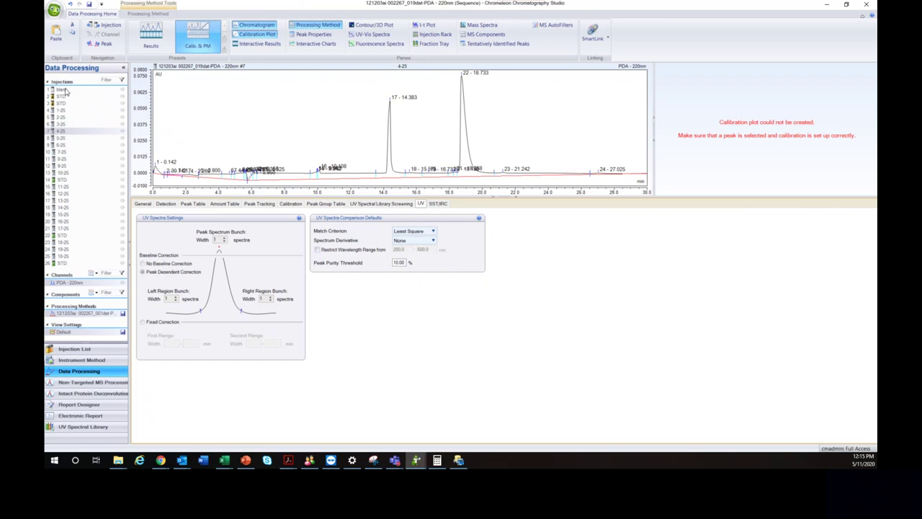
Show injection 3-25, switch to injection 5-25, and add injection 4-25 to the chromatogram comparison.
click(61, 125)
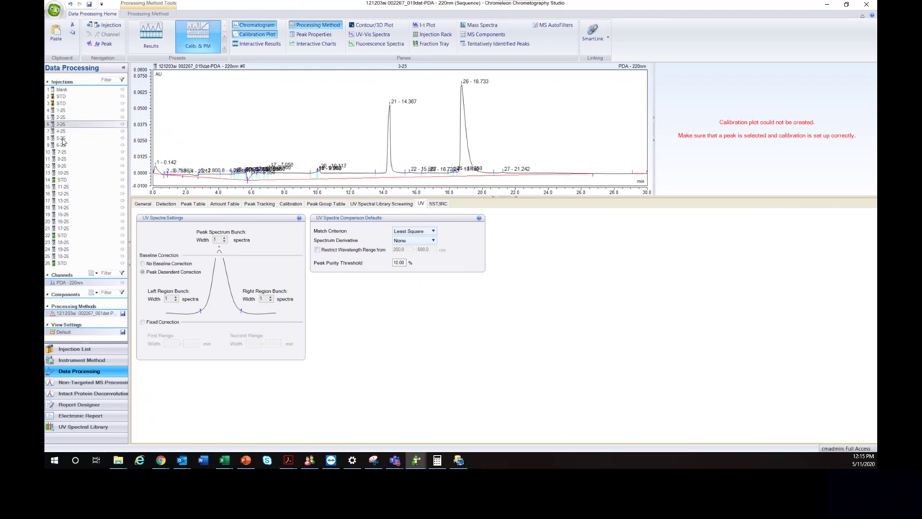
click(62, 138)
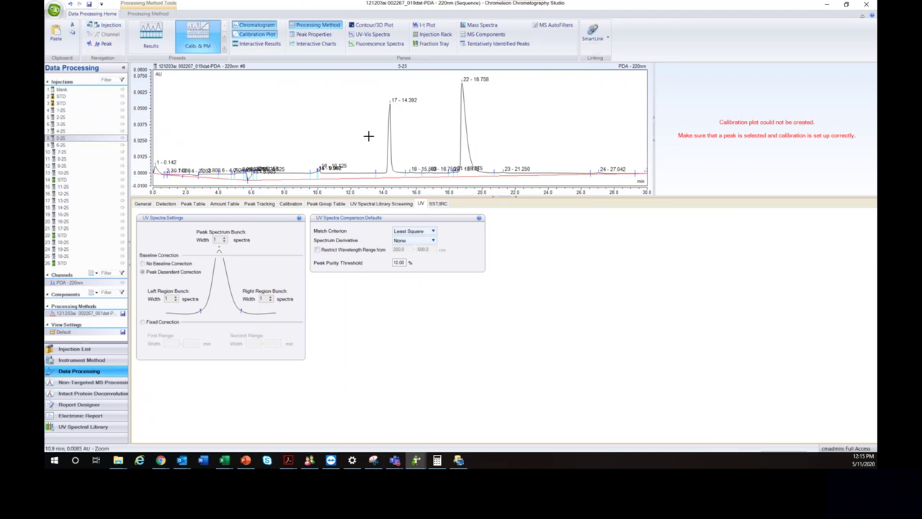
ctrl+click(101, 130)
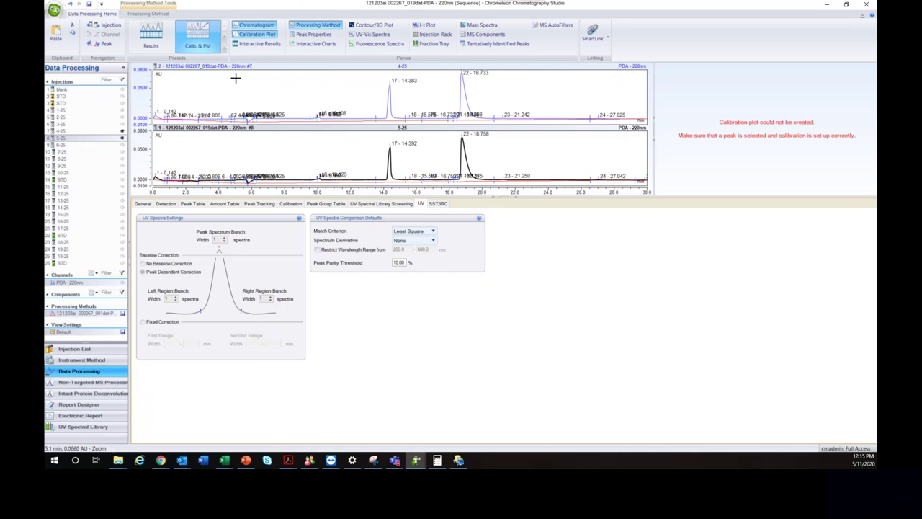
Overlay the chromatograms of injections 4-25 and 5-25 and turn off the signal and time offsets.
click(214, 85)
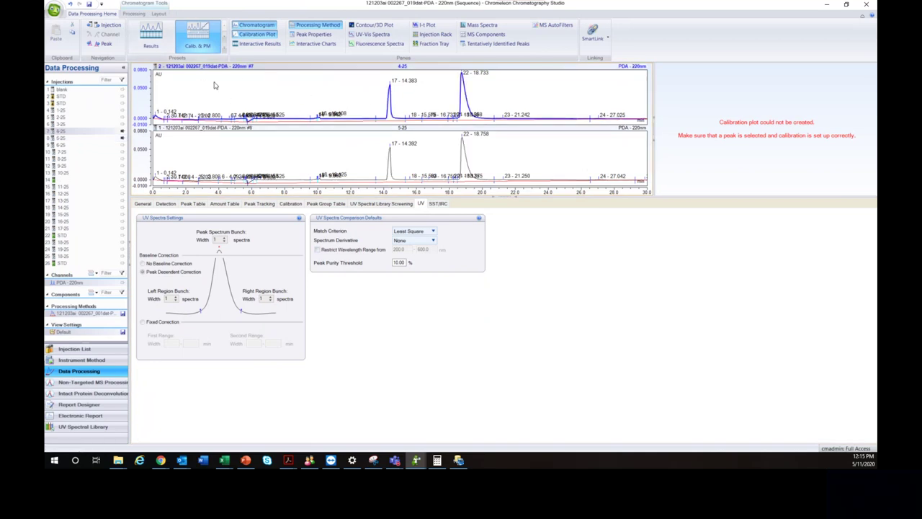
click(159, 14)
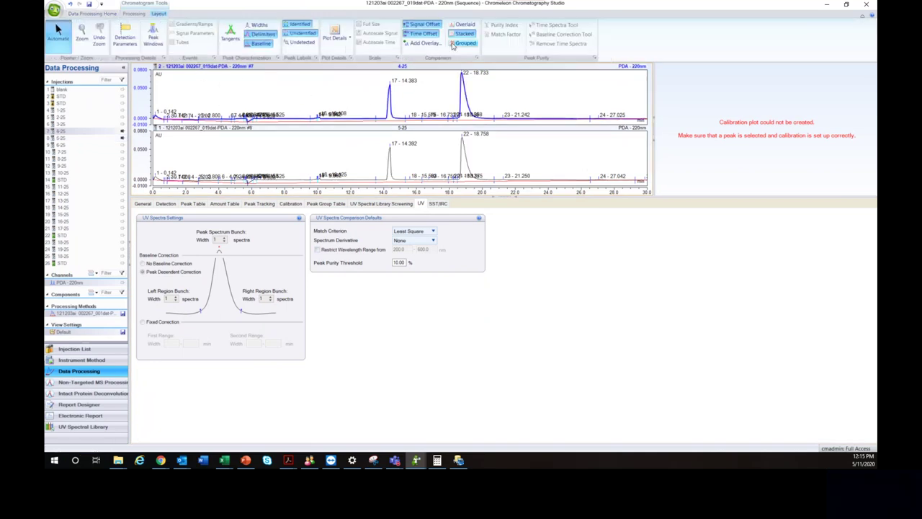
click(461, 24)
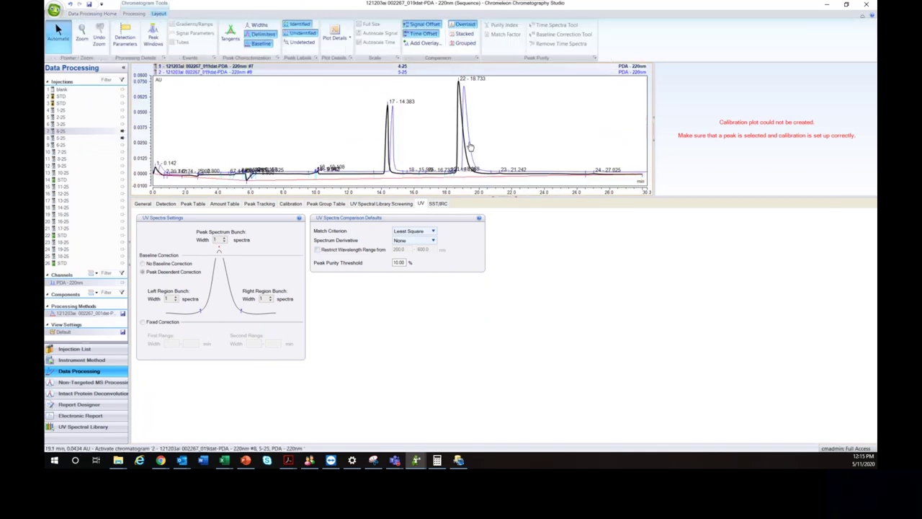
click(428, 33)
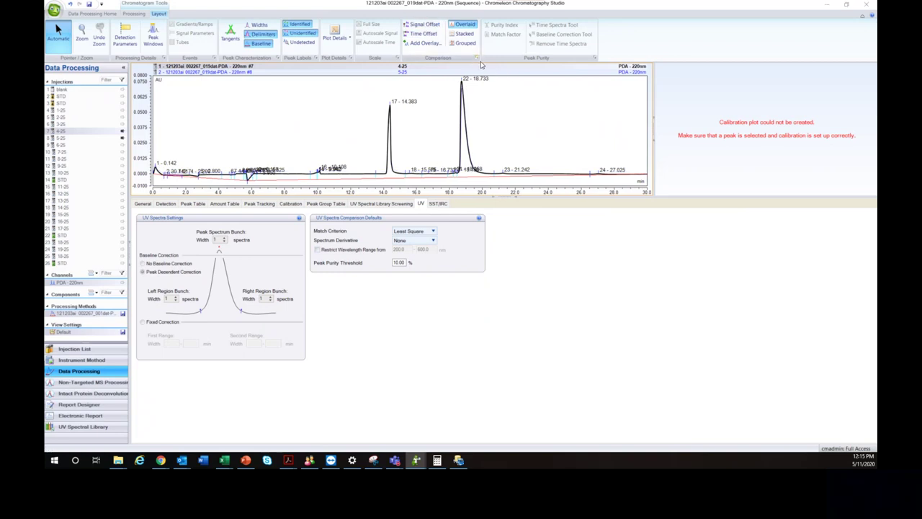
Examine the chromatogram's Comparison properties, including arrangement, overlay order, offset and normalization options.
double_click(286, 84)
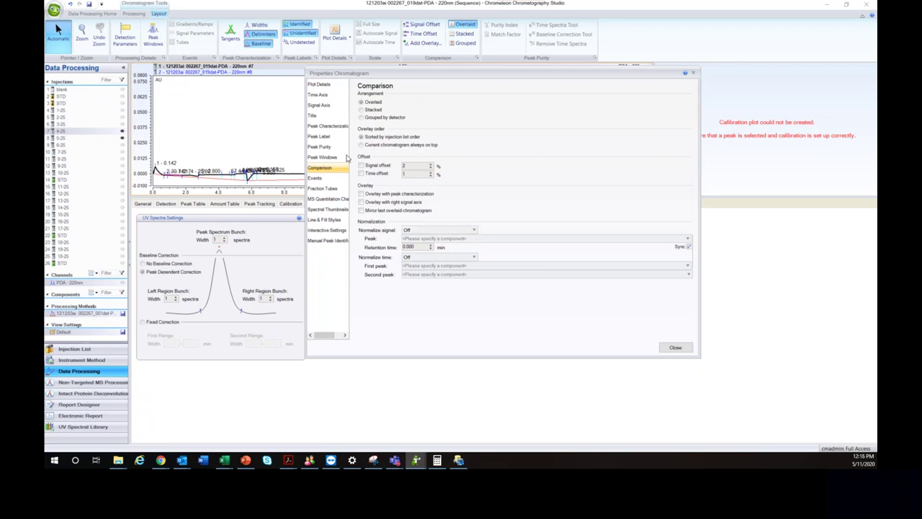
click(693, 72)
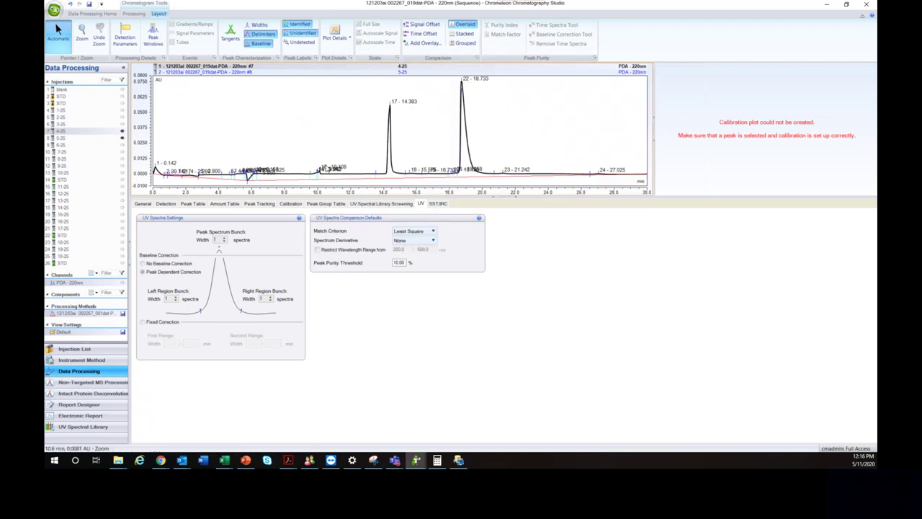
double_click(318, 123)
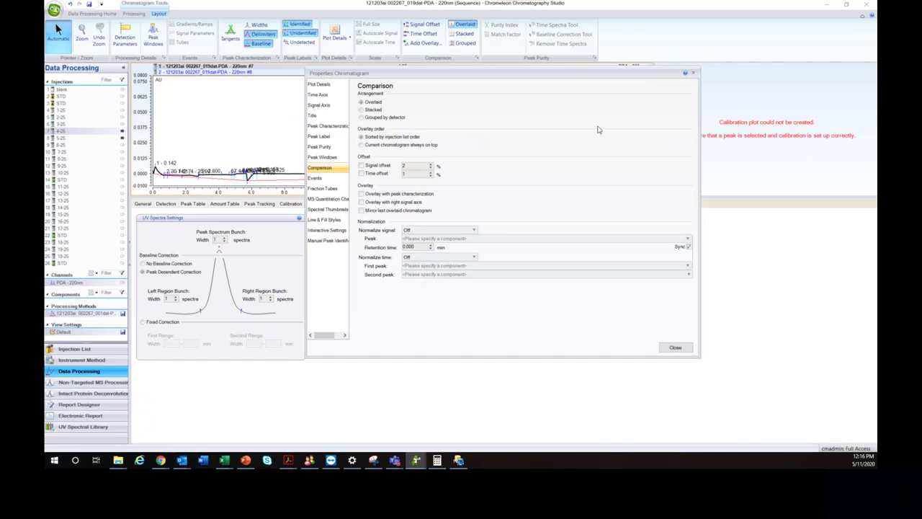
click(694, 74)
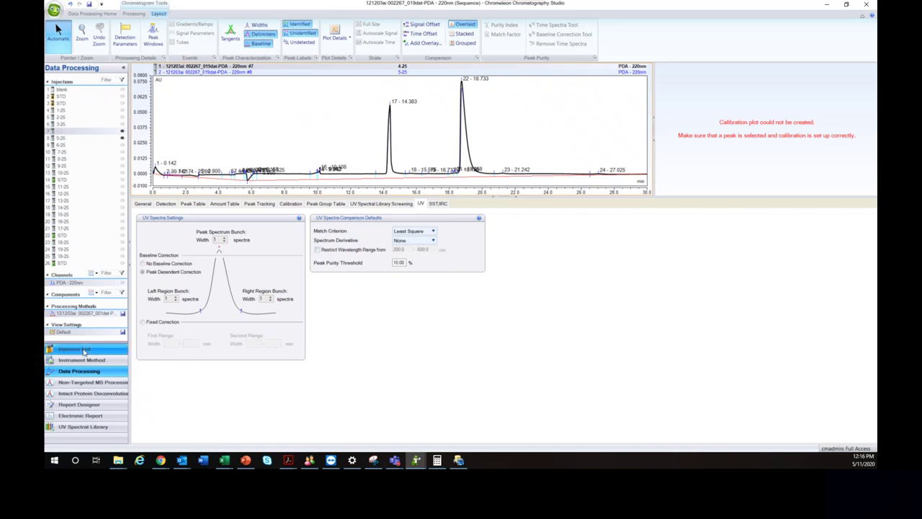
Check the sequence's injection list and return to the data processing view of the overlaid injections 4-25 and 5-25.
click(74, 348)
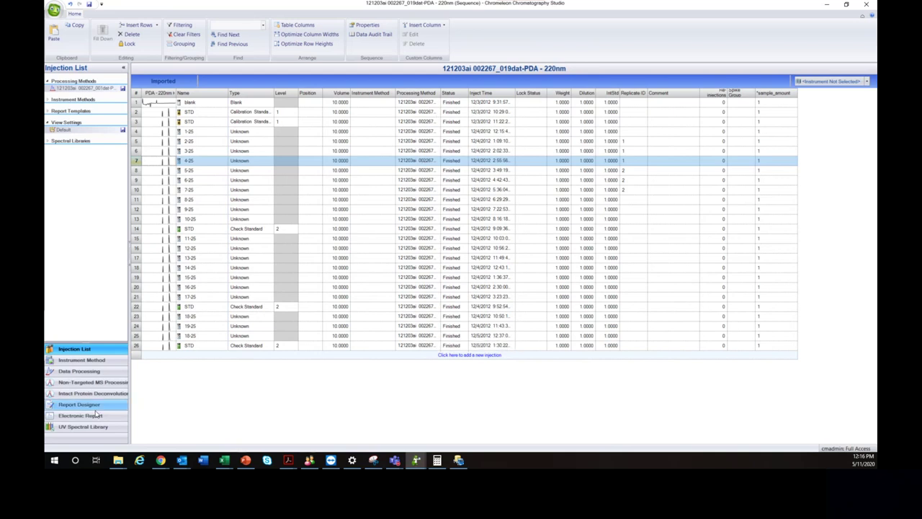
click(79, 370)
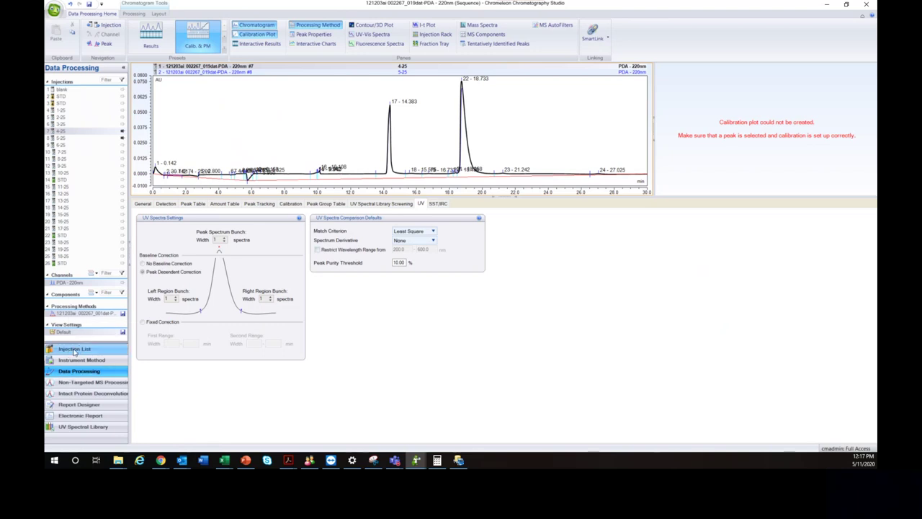
click(74, 350)
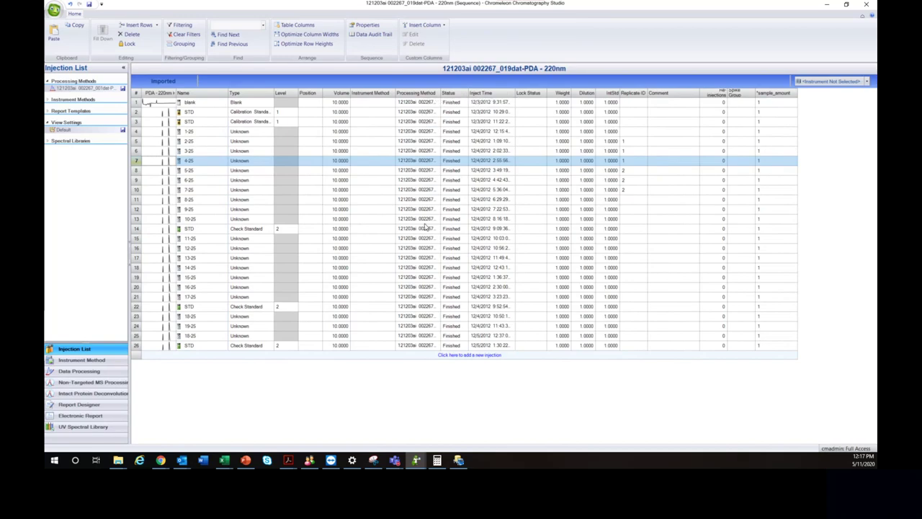
click(76, 372)
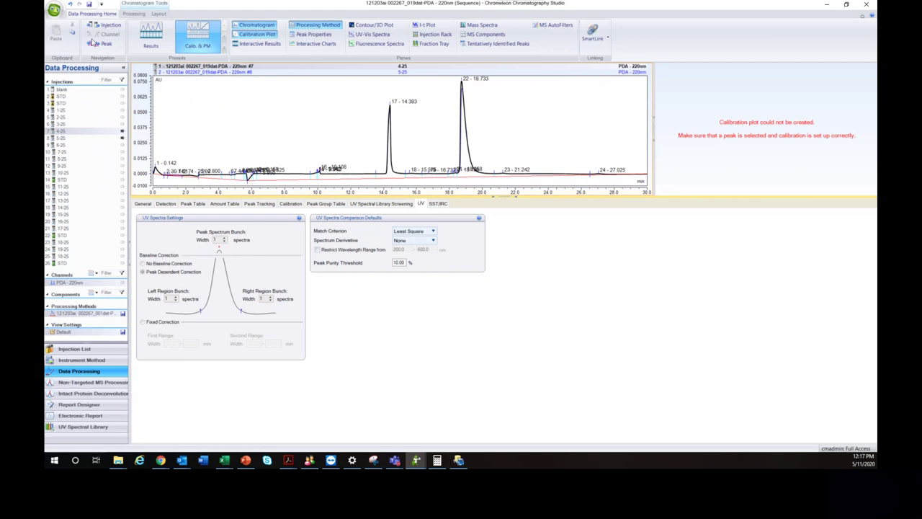
Create a processing method named Quantitative from the Quantitative template for all injections of the sequence, and check its assignment in the injection list.
click(54, 11)
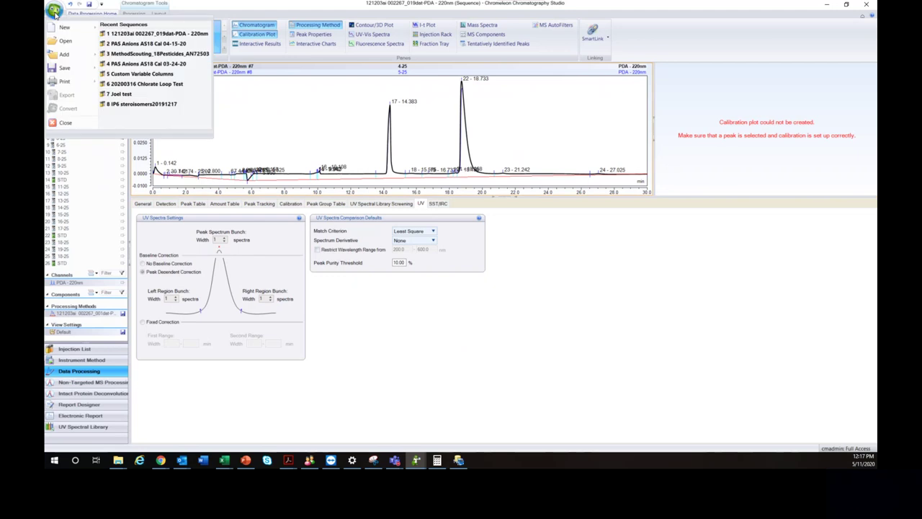
mouse_move(63, 27)
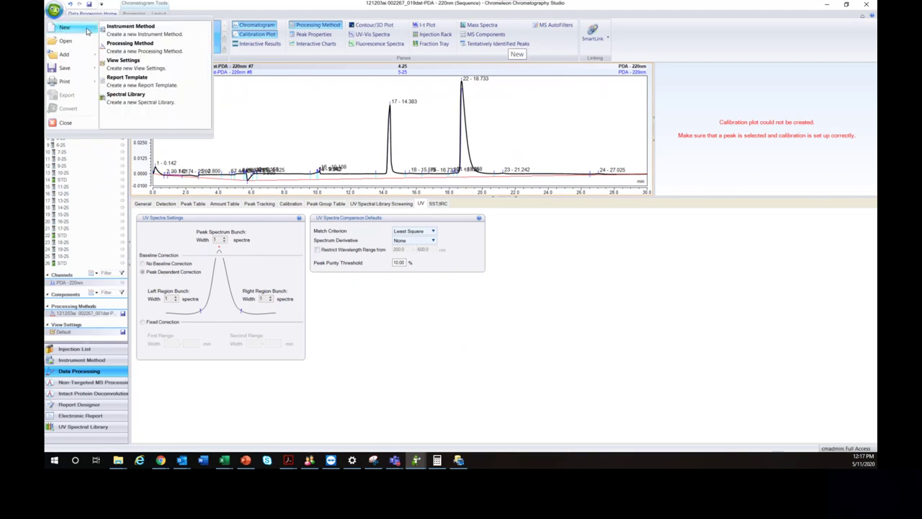
click(139, 47)
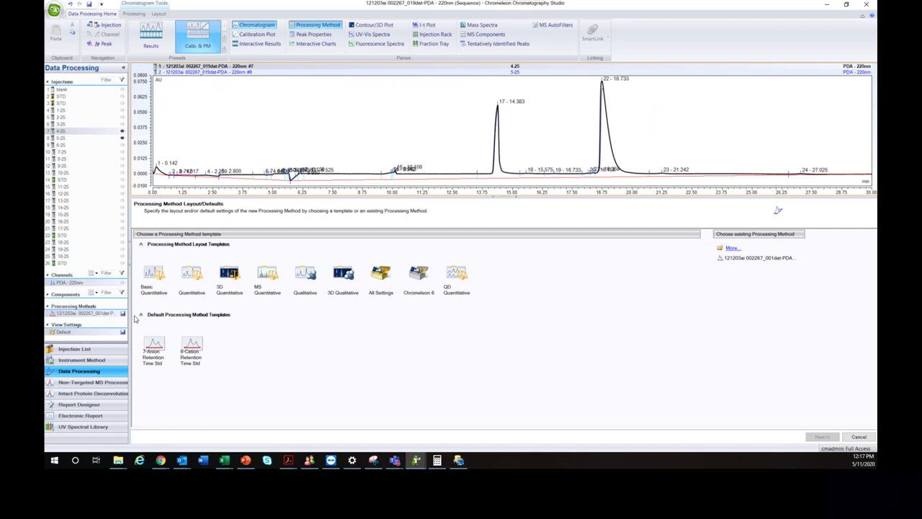
click(192, 279)
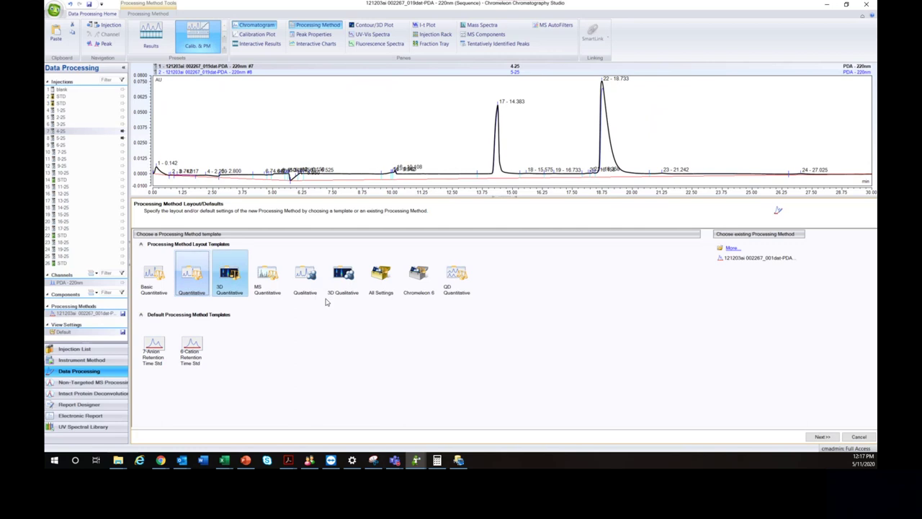
click(826, 437)
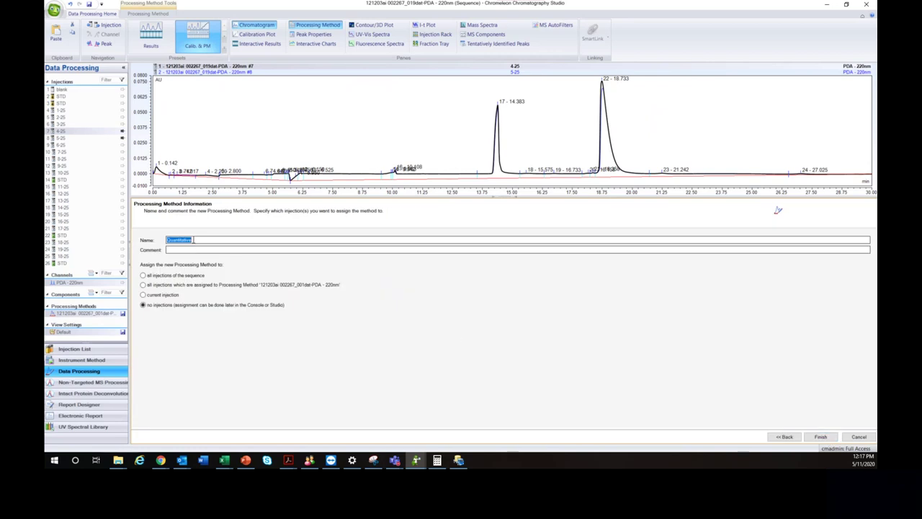
click(143, 276)
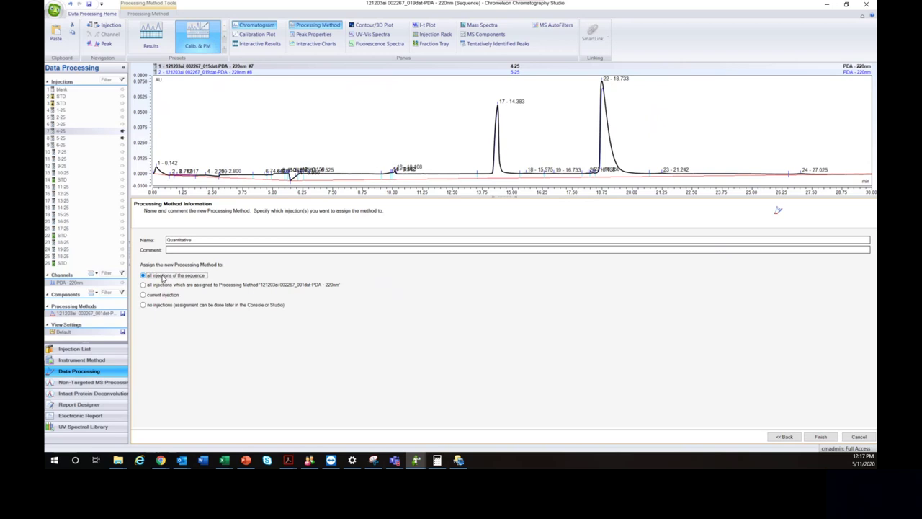
click(821, 436)
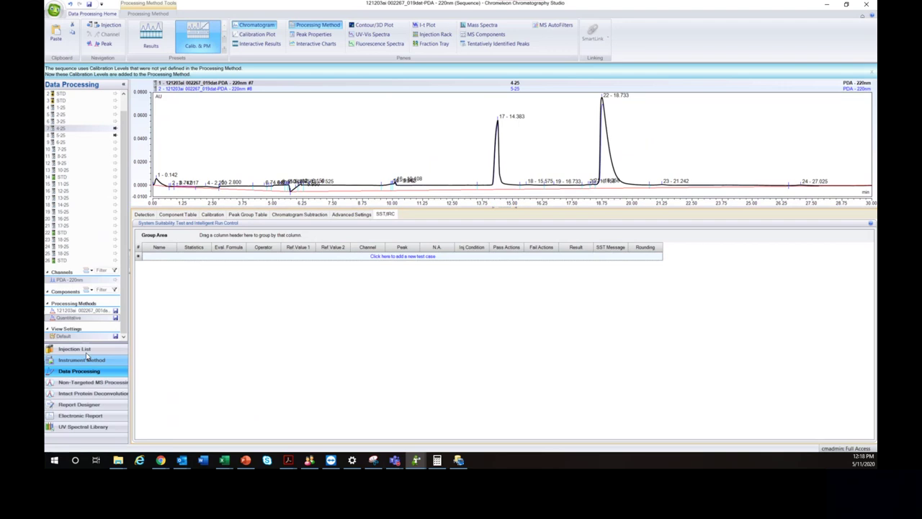
click(81, 349)
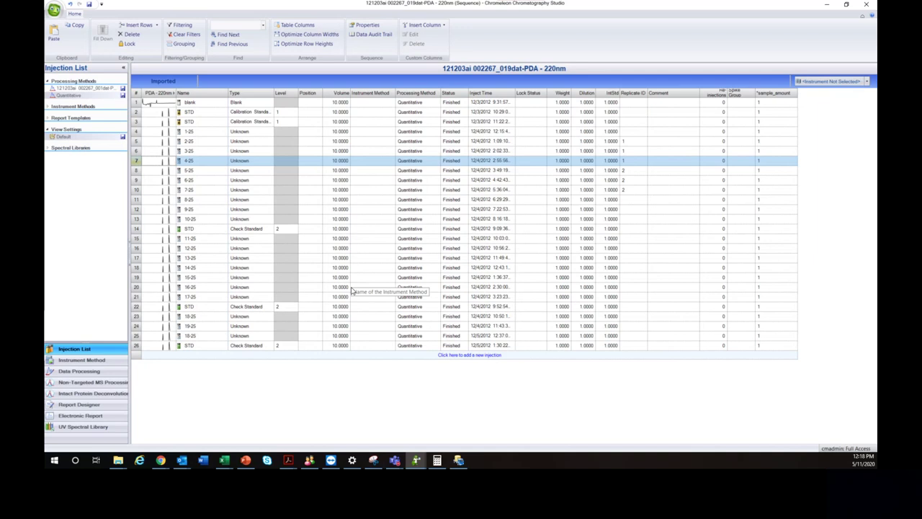
click(77, 371)
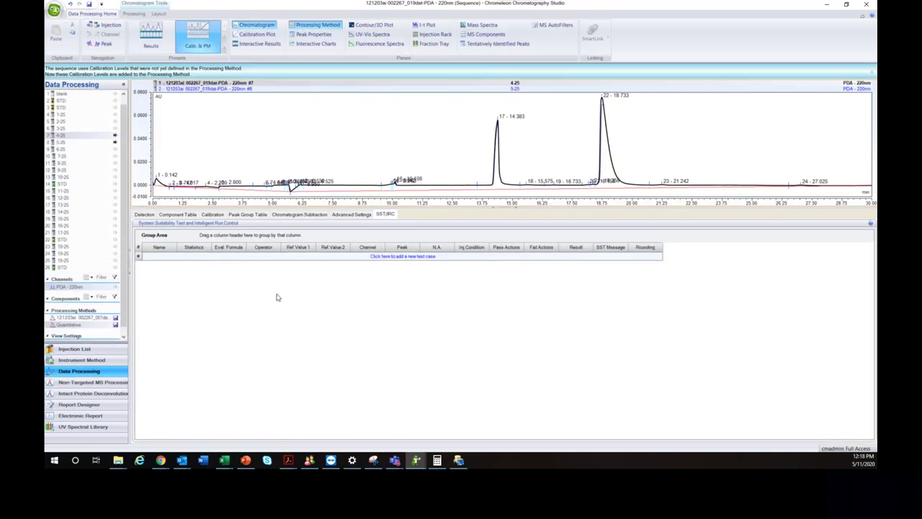
Remove injection 5-25 from the chromatogram comparison, briefly overlay the first STD, and display that STD injection alone.
click(114, 141)
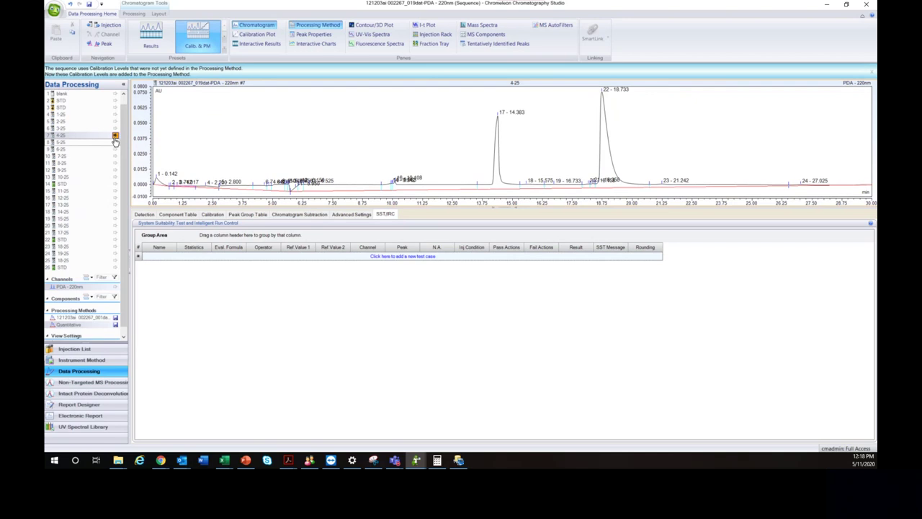
ctrl+click(64, 102)
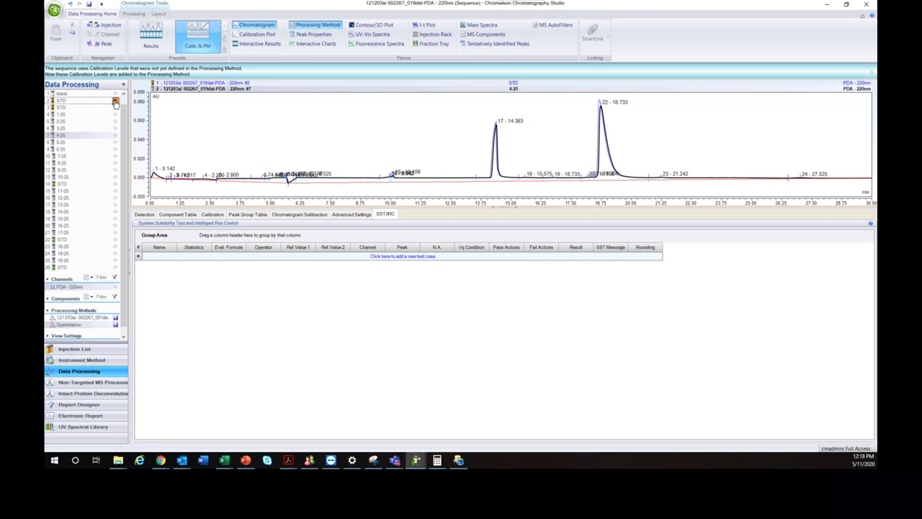
click(115, 101)
click(82, 103)
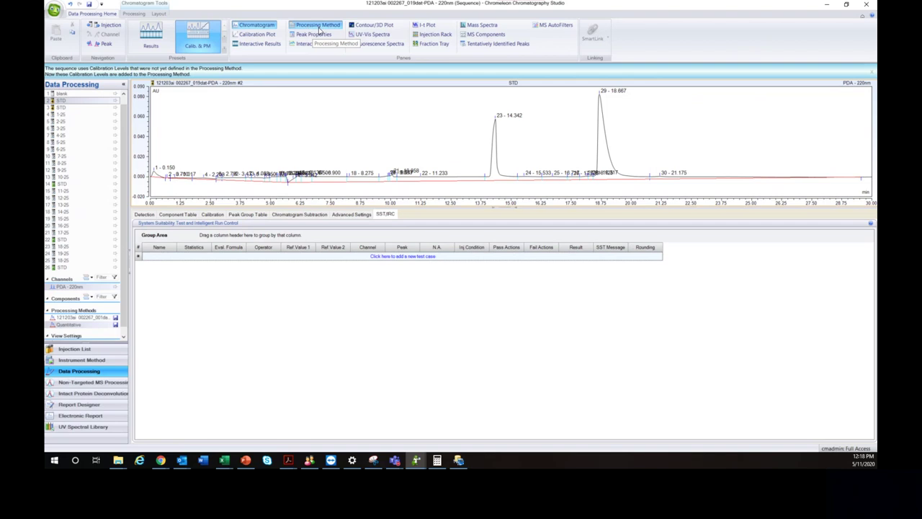
Show the interactive results and the processing method's detection settings, fitting the parameter rows to their full text.
click(263, 45)
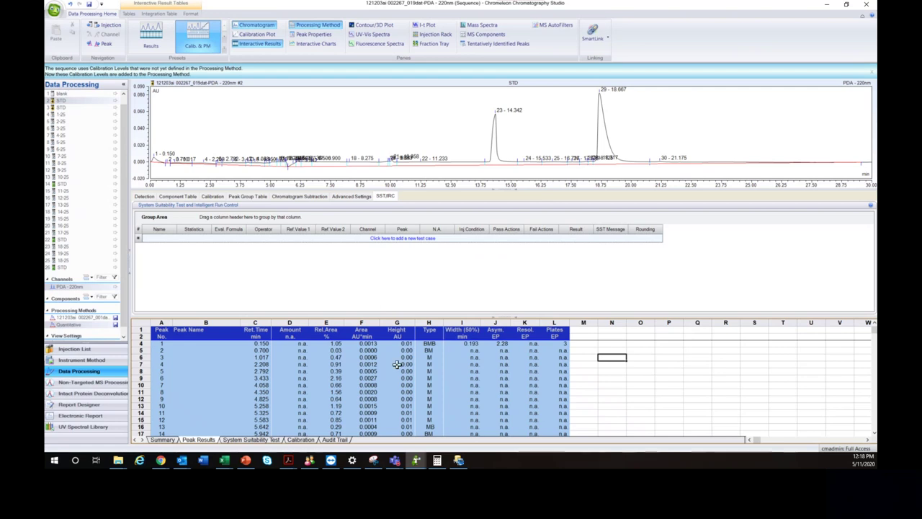
click(142, 197)
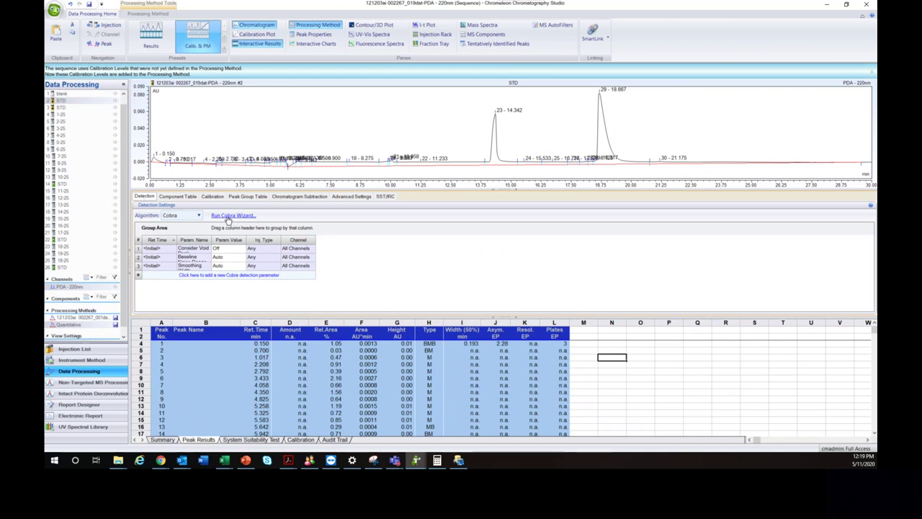
double_click(139, 252)
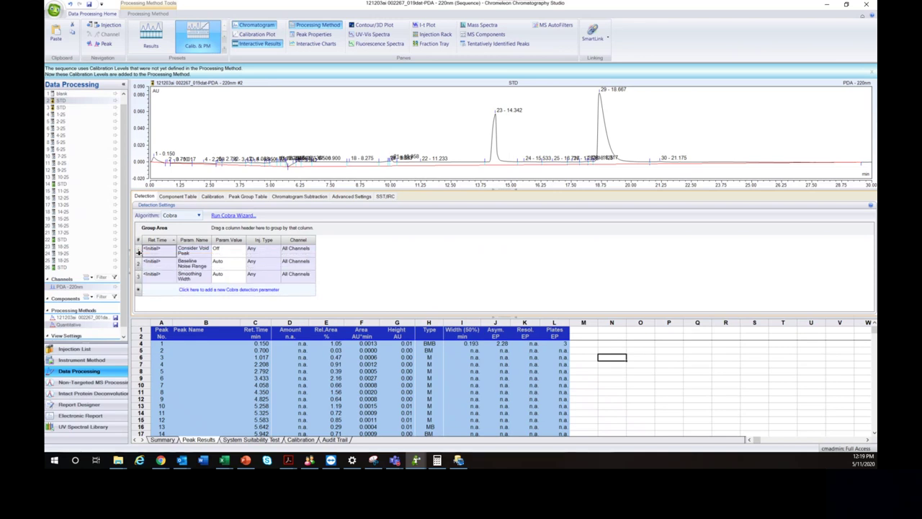
Run the Cobra Wizard, set the integration area from 7.000 to about 29.4 min, and enable Consider Void Peak.
click(232, 216)
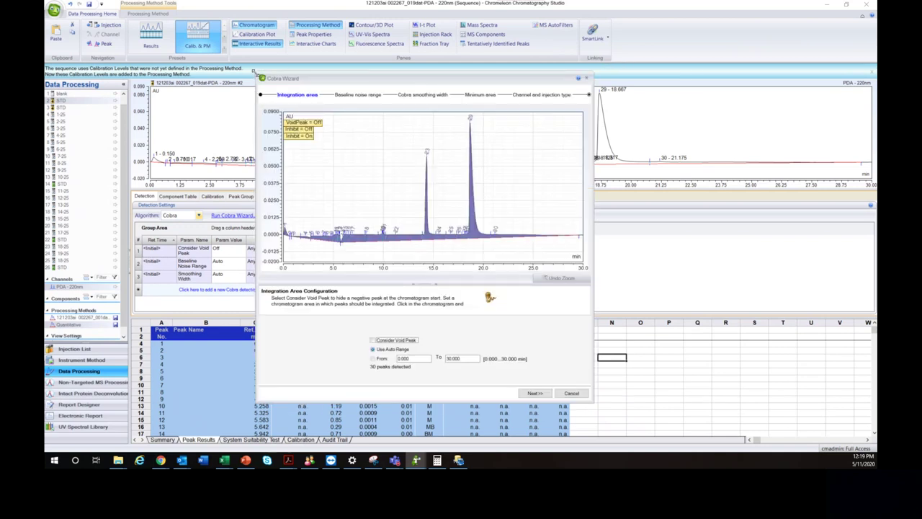
drag(252, 71, 147, 49)
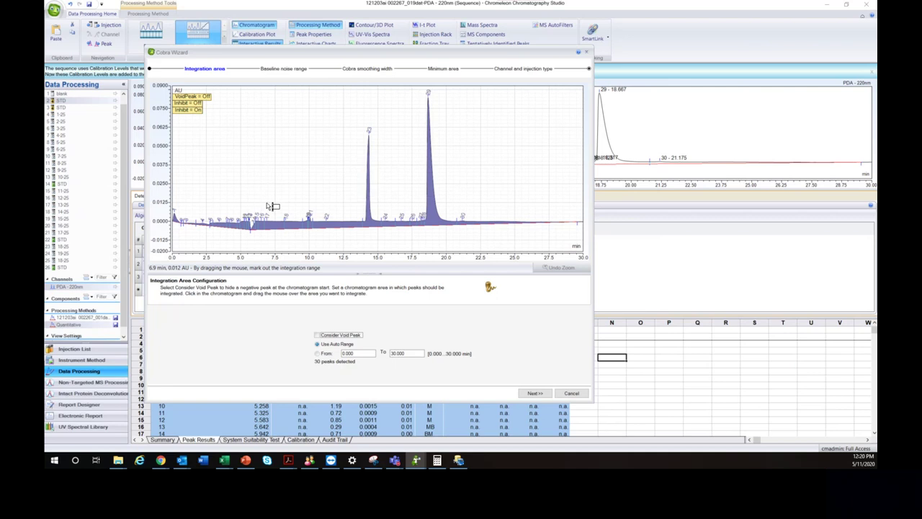
mouse_move(266, 207)
mouse_down()
mouse_move(490, 204)
mouse_move(584, 216)
mouse_move(478, 234)
mouse_up()
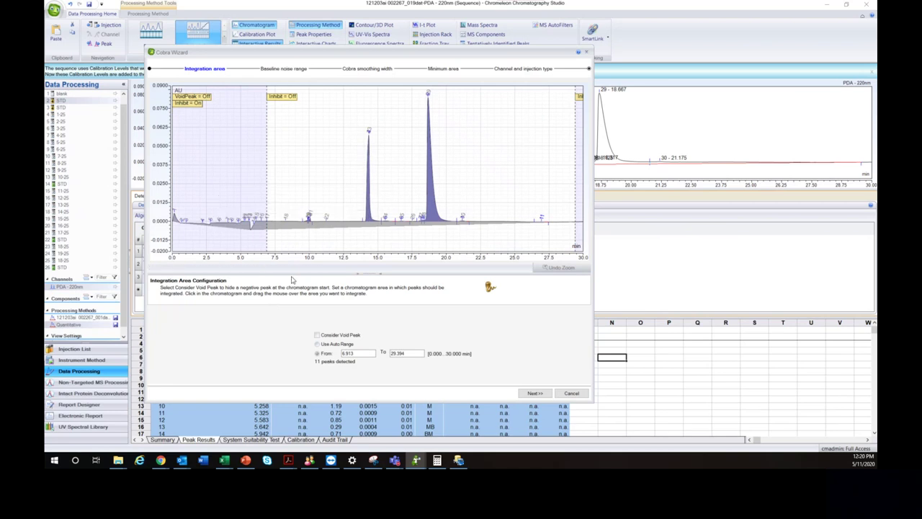
click(344, 353)
drag(357, 354, 327, 360)
text(7)
click(393, 353)
click(317, 336)
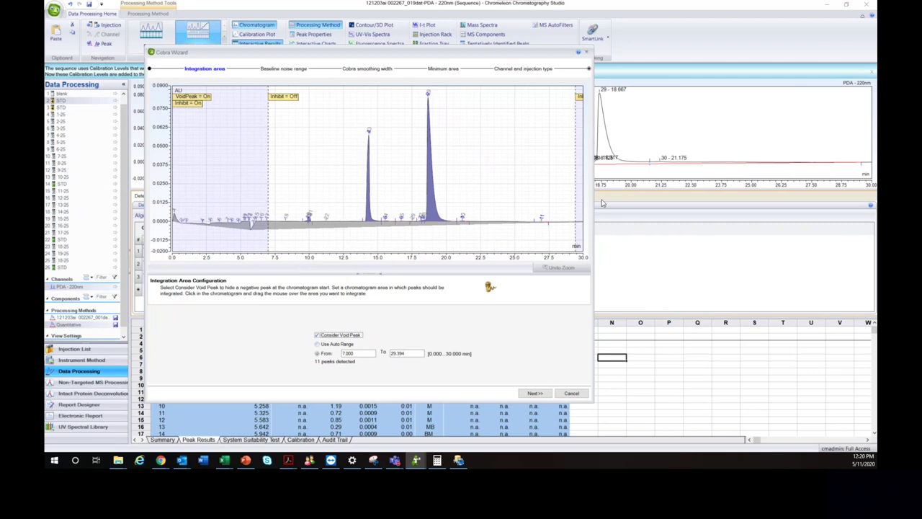
Try a baseline noise range of about 21.03 to 21.77 min and inspect the small peak inside it.
click(292, 70)
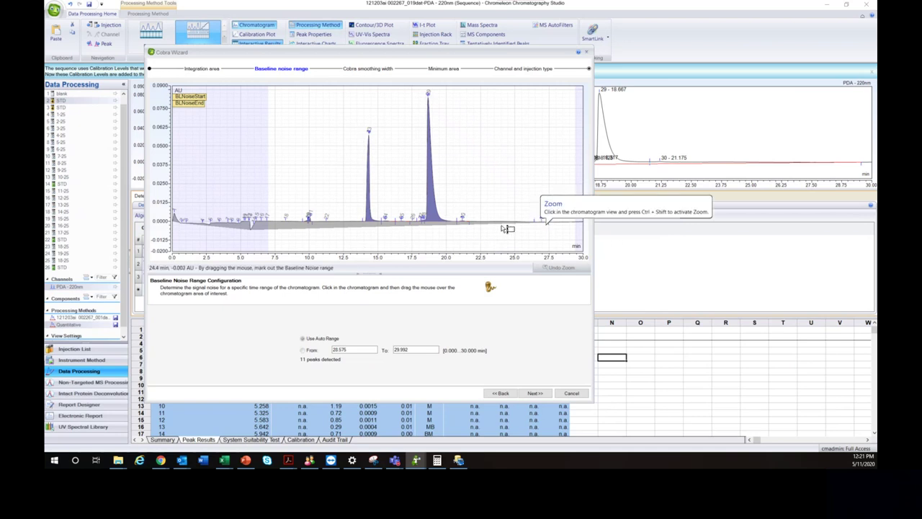
drag(459, 221, 469, 222)
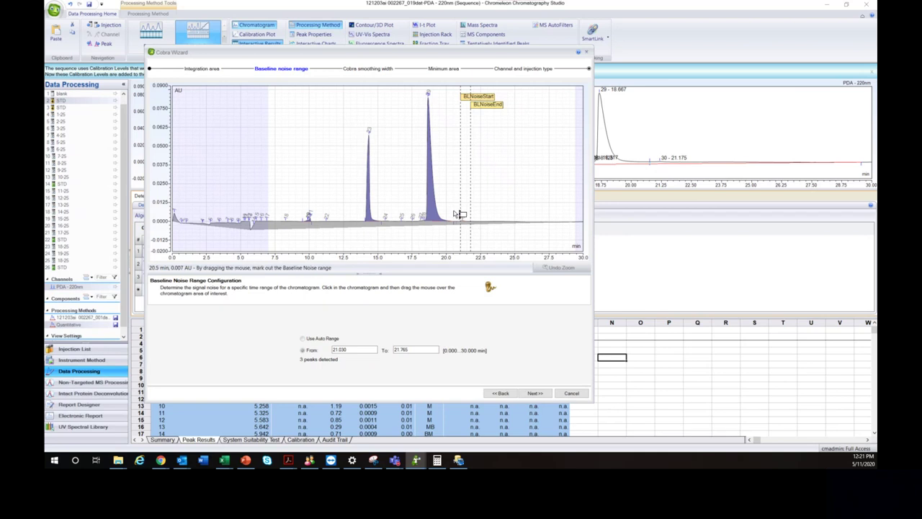
drag(450, 209, 475, 227)
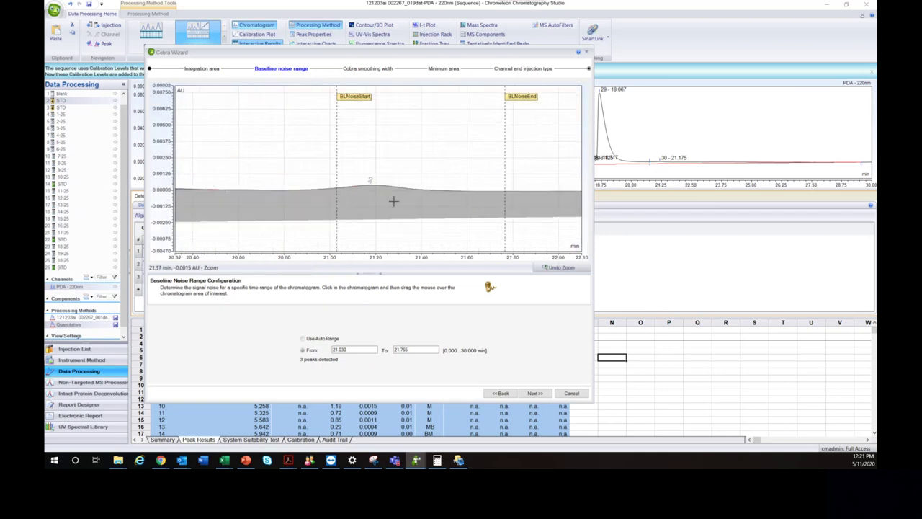
scroll(393, 201, up, 1)
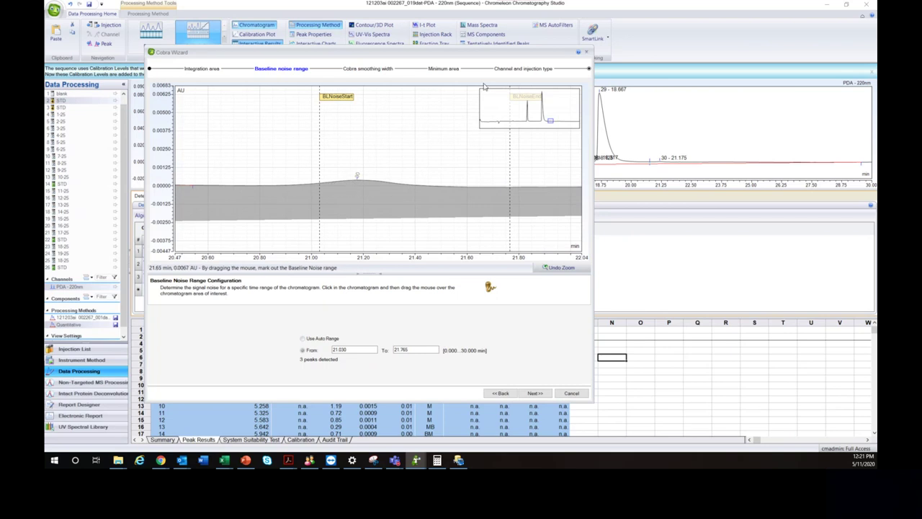
double_click(511, 109)
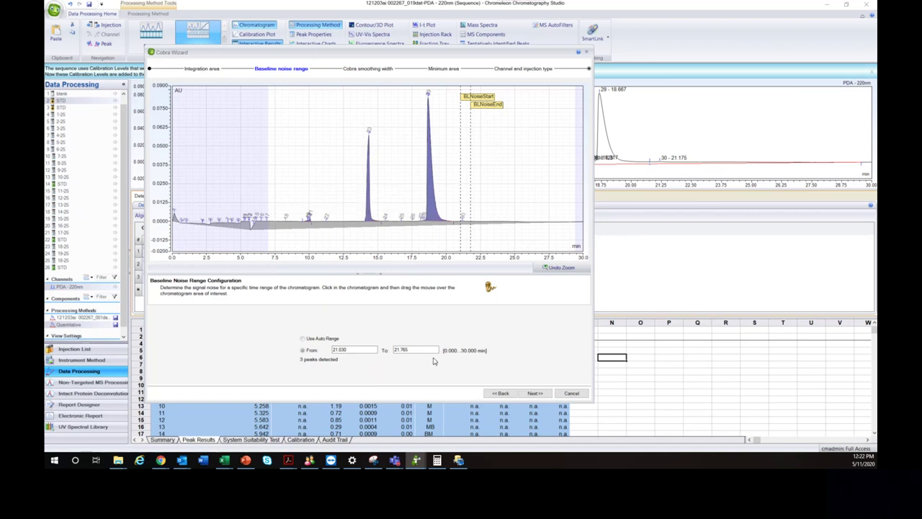
Try a baseline noise range of 21.030 to 21.031 min and restore the auto range.
drag(432, 350, 353, 350)
text(21)
click(356, 351)
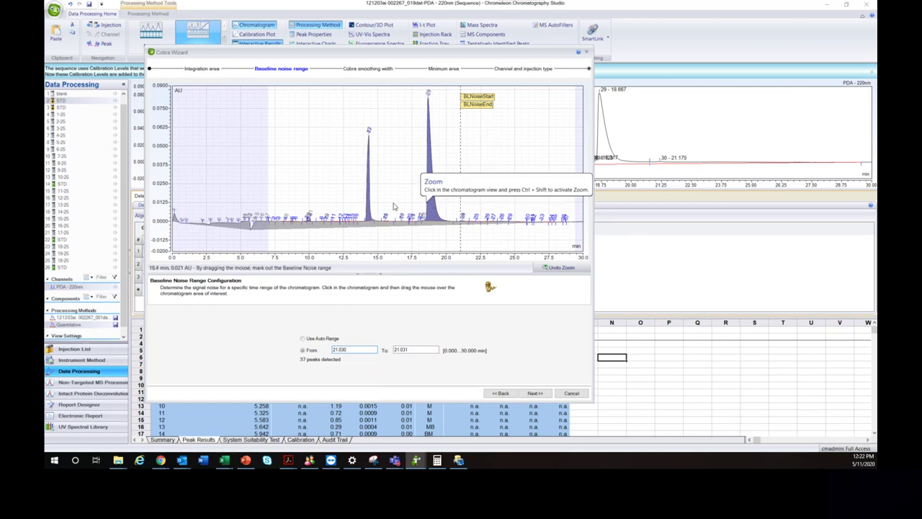
click(304, 340)
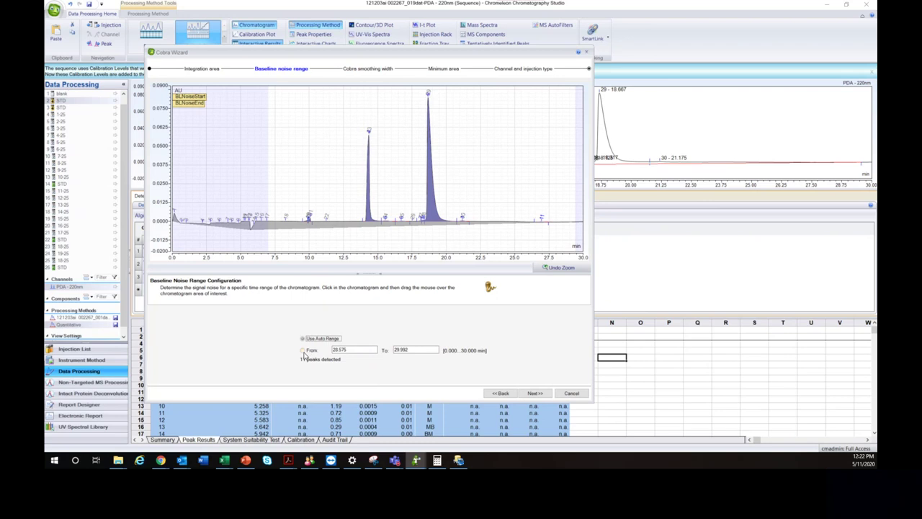
click(306, 351)
Keep the Cobra smoothing width on the automatic setting.
click(374, 72)
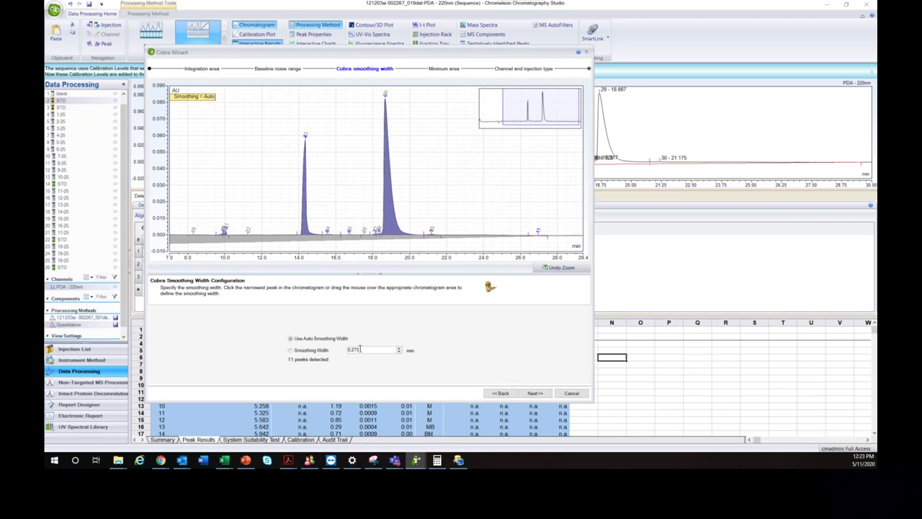
key(Return)
click(310, 340)
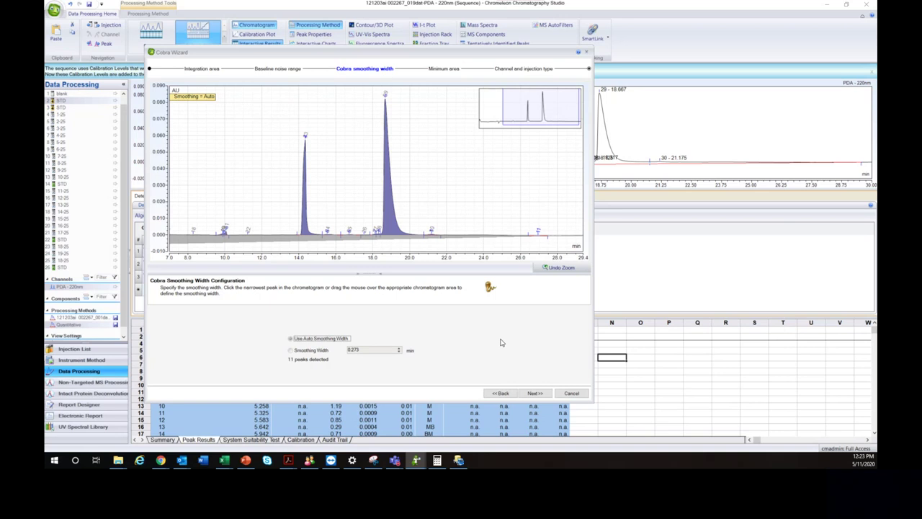
Set the minimum area to 0.0032 signal*min using the small baseline peaks between the two main peaks.
click(443, 69)
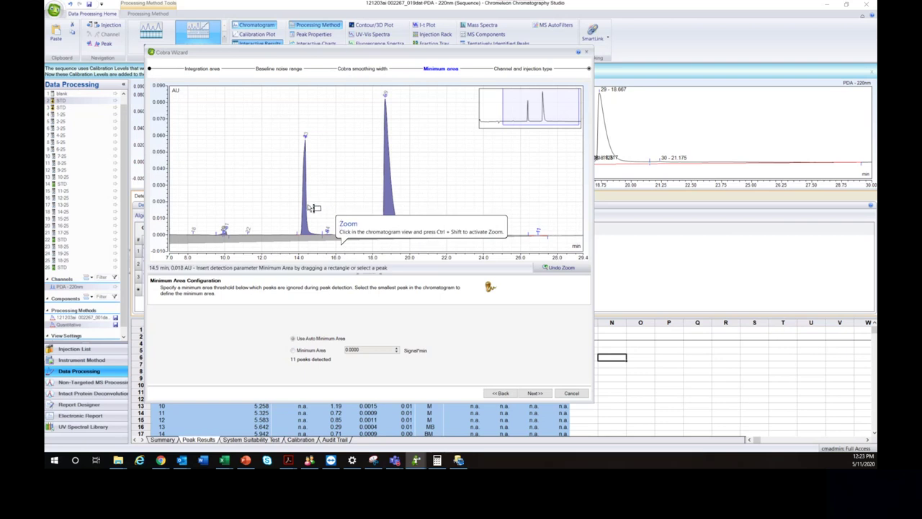
drag(331, 207, 377, 243)
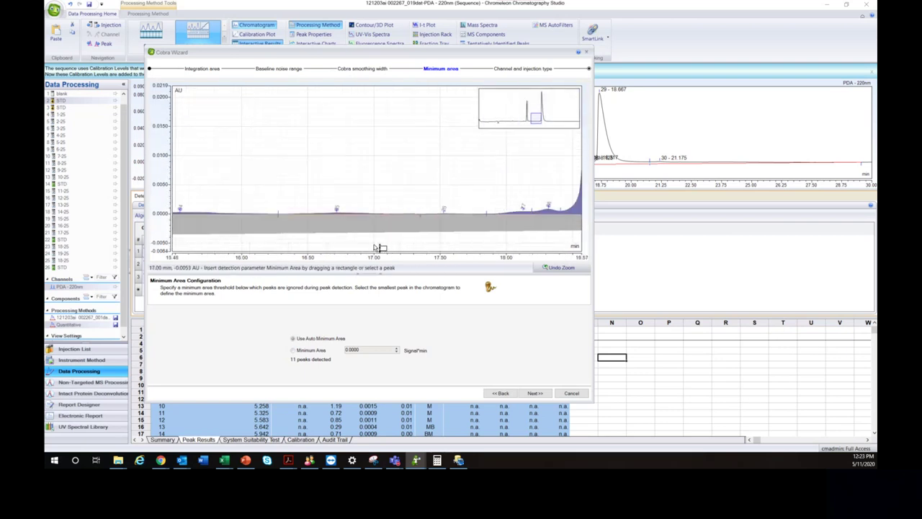
click(343, 207)
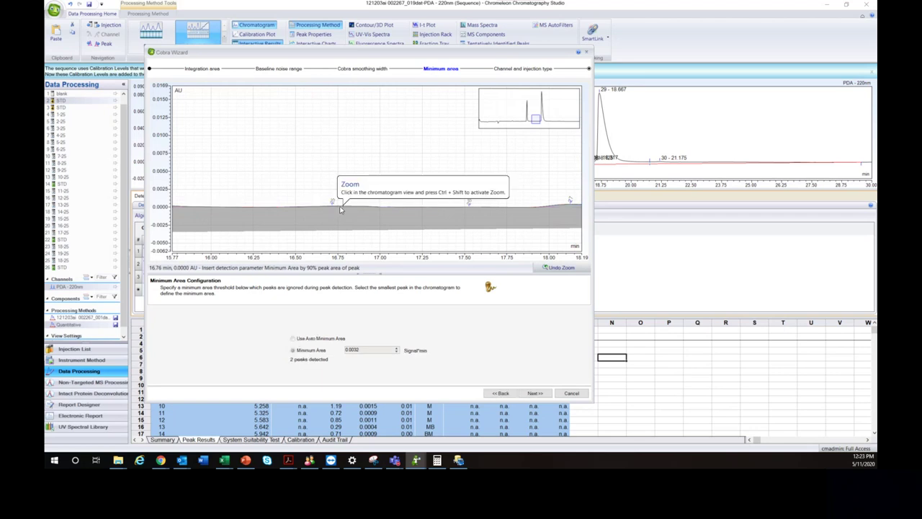
double_click(502, 105)
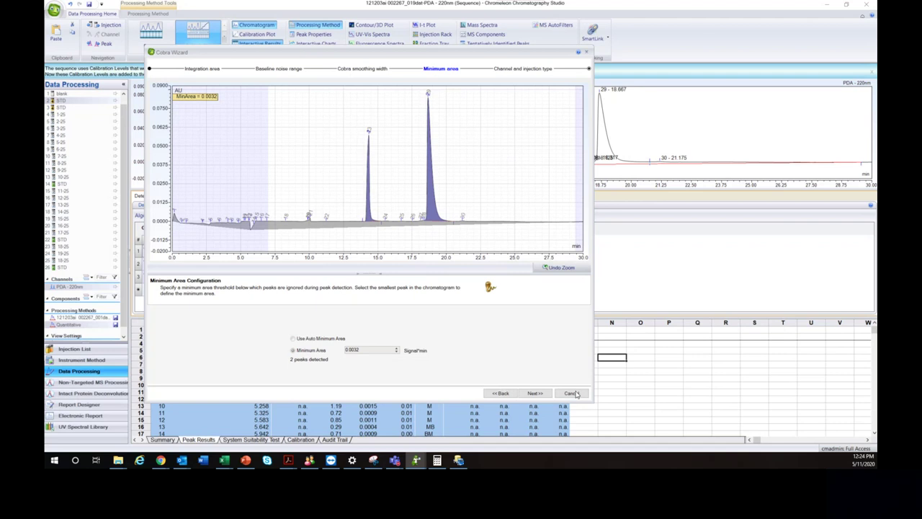
Review the injection type choices and keep the Cobra detection applied to All Channels and injection type Any.
click(535, 393)
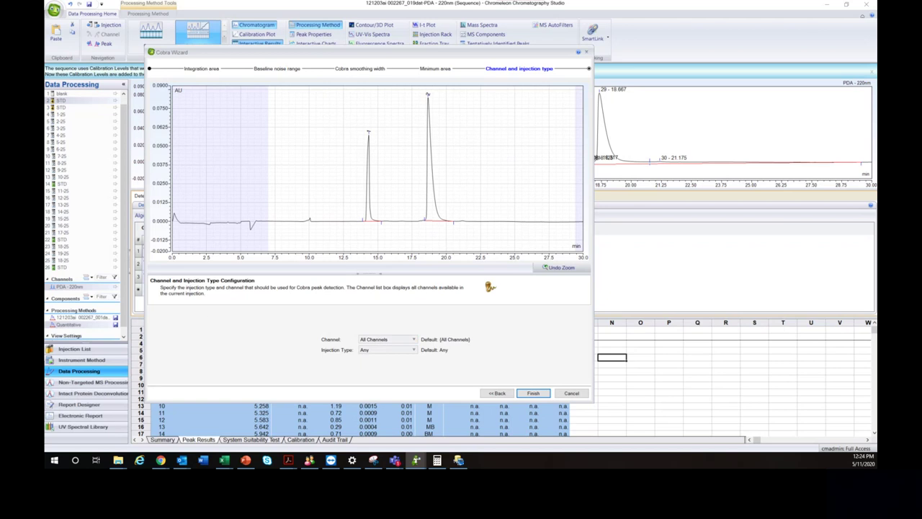
click(413, 350)
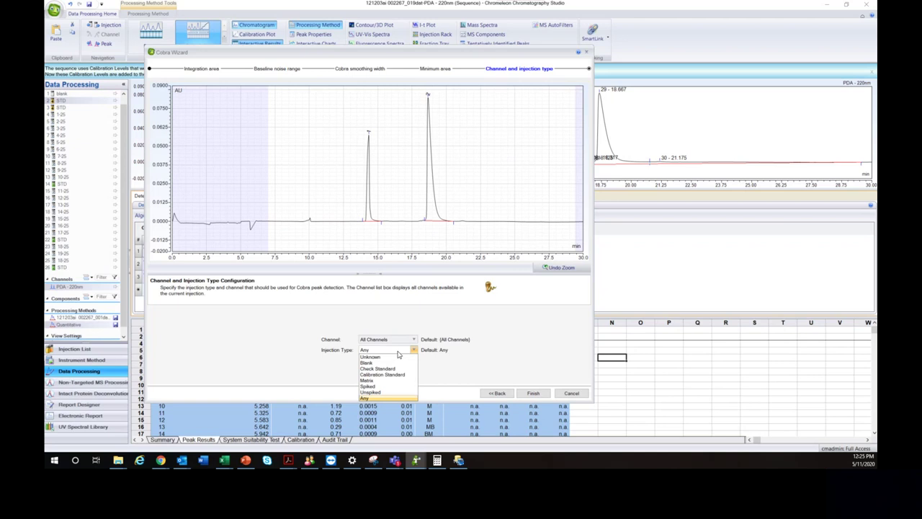
click(519, 345)
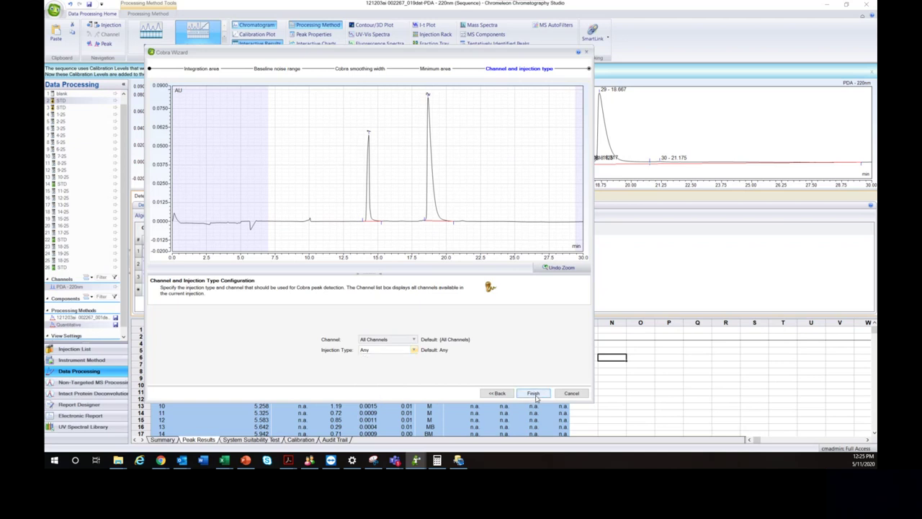
Finish the Cobra Wizard and delete the Minimum Area entry from the detection settings.
click(533, 393)
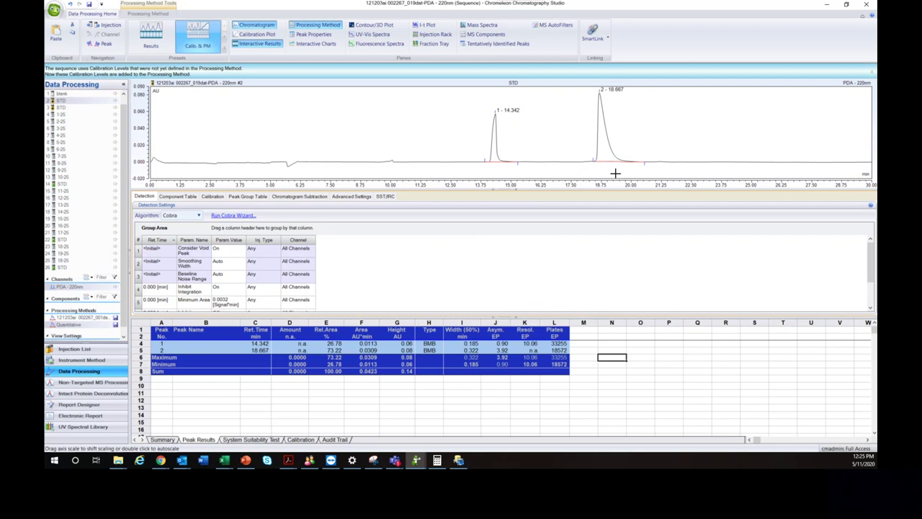
scroll(444, 272, down, 2)
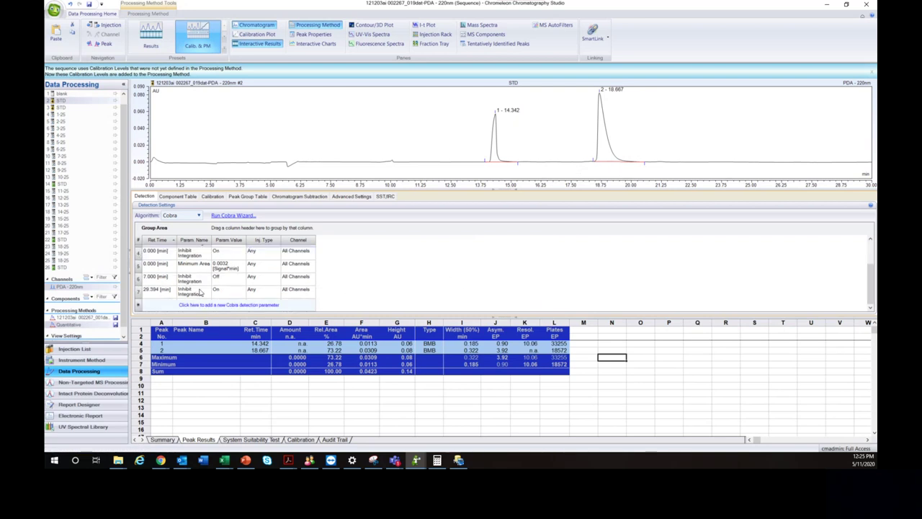
click(137, 267)
right_click(140, 266)
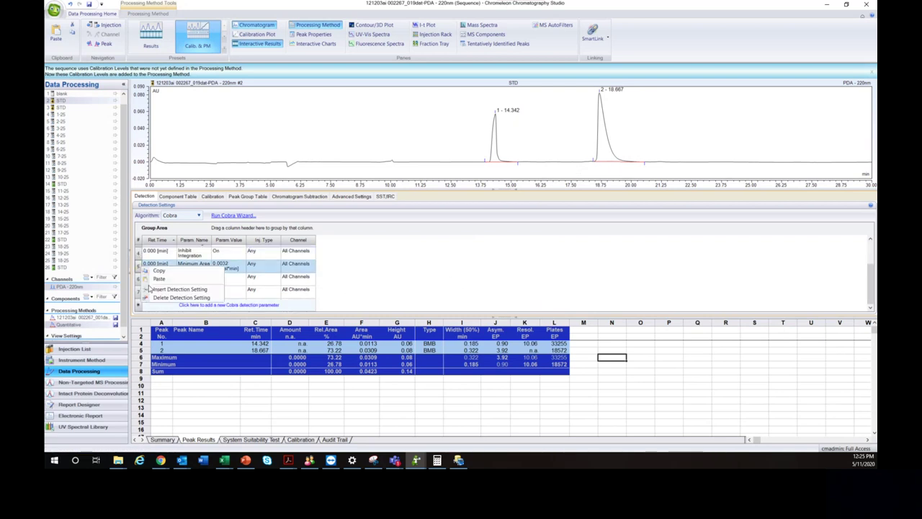
click(181, 297)
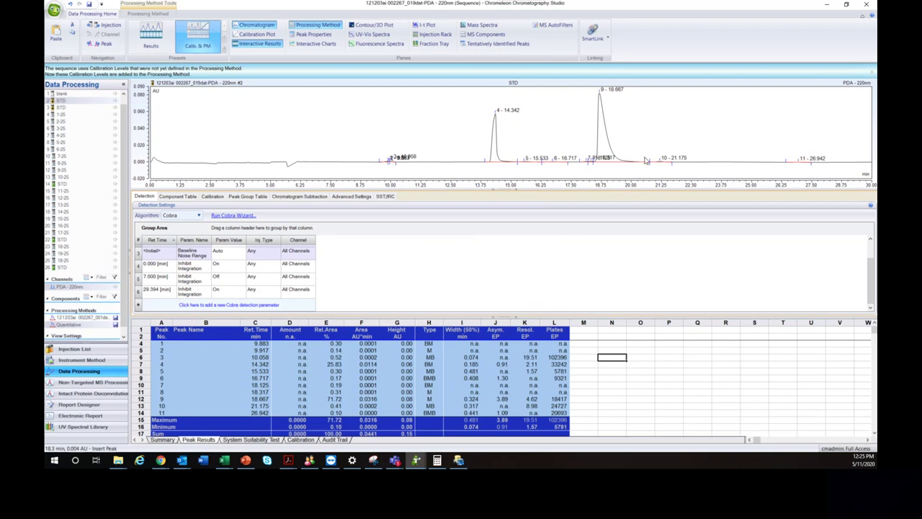
Examine the detection settings and the parameters available to append, including baseline noise range, baseline type, void, negative and shoulder peaks.
scroll(329, 274, up, 2)
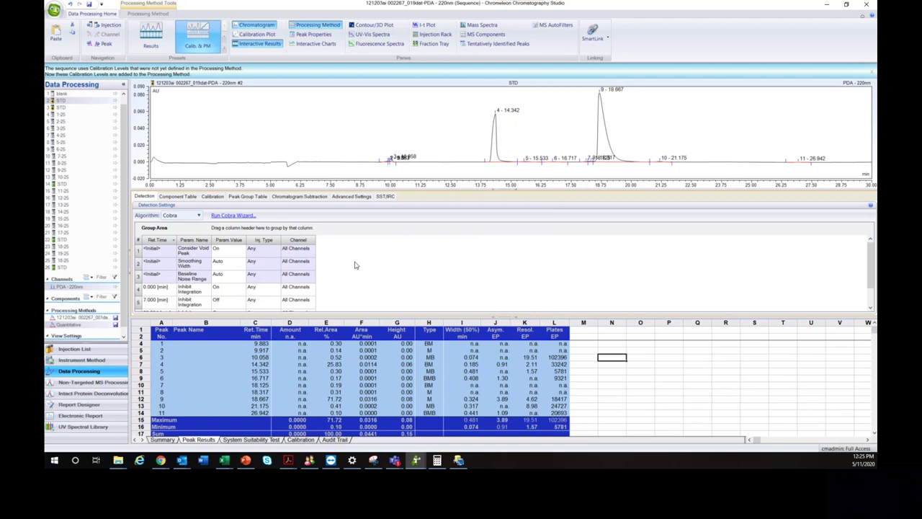
scroll(358, 267, down, 2)
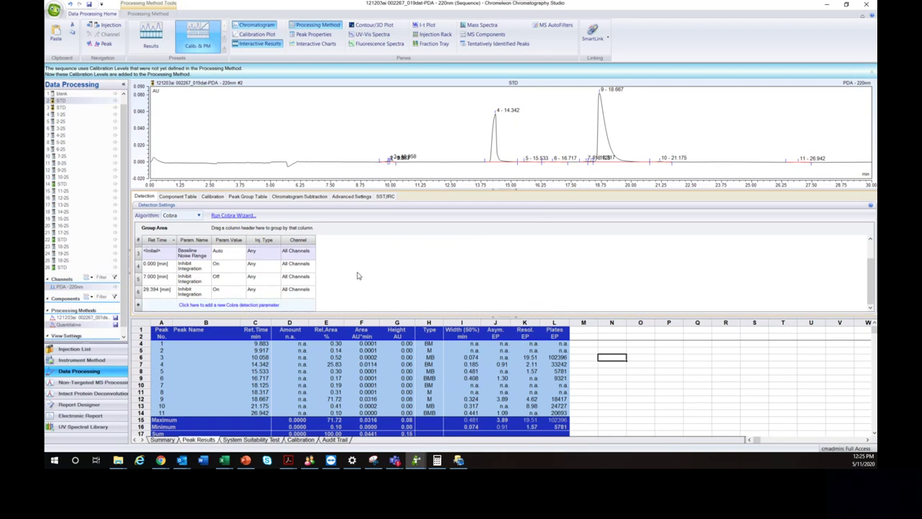
click(245, 306)
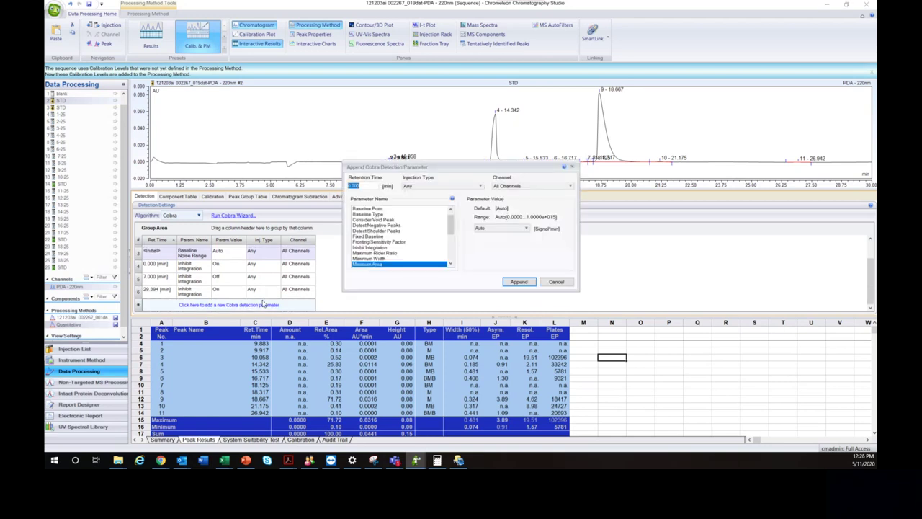
scroll(388, 226, up, 1)
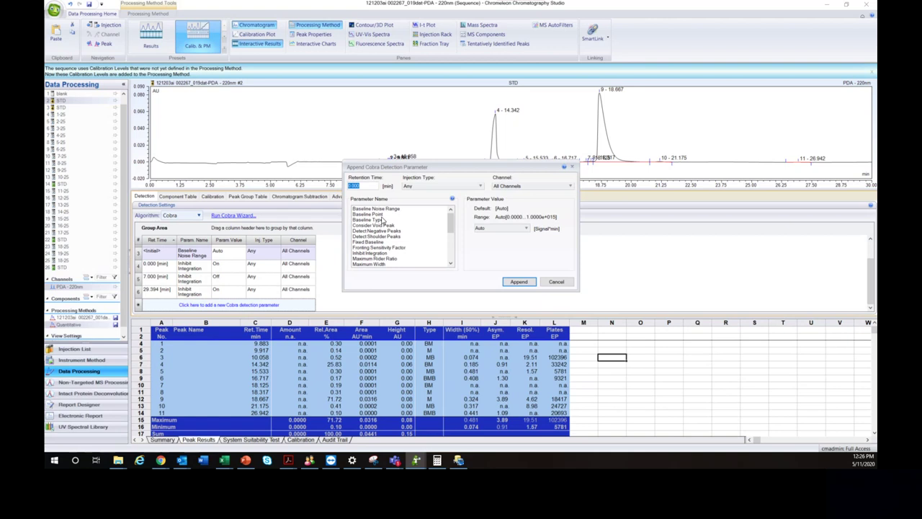
click(370, 213)
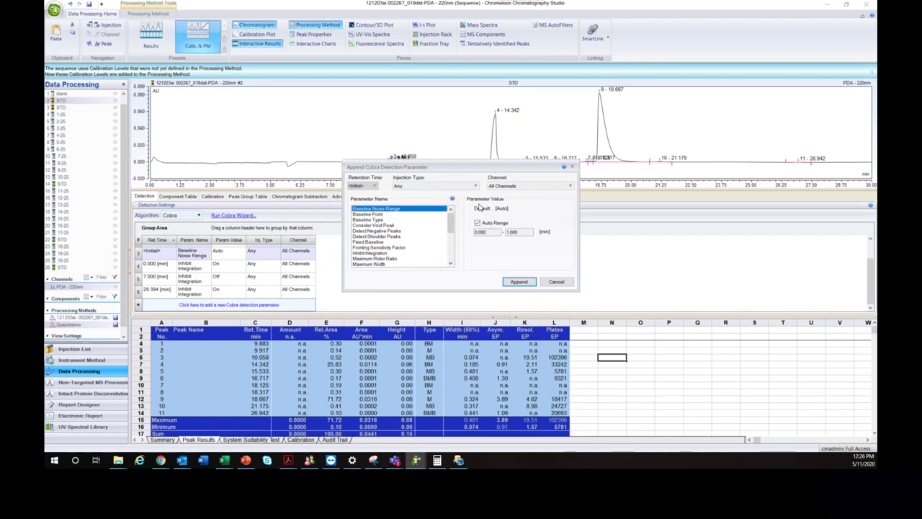
click(372, 219)
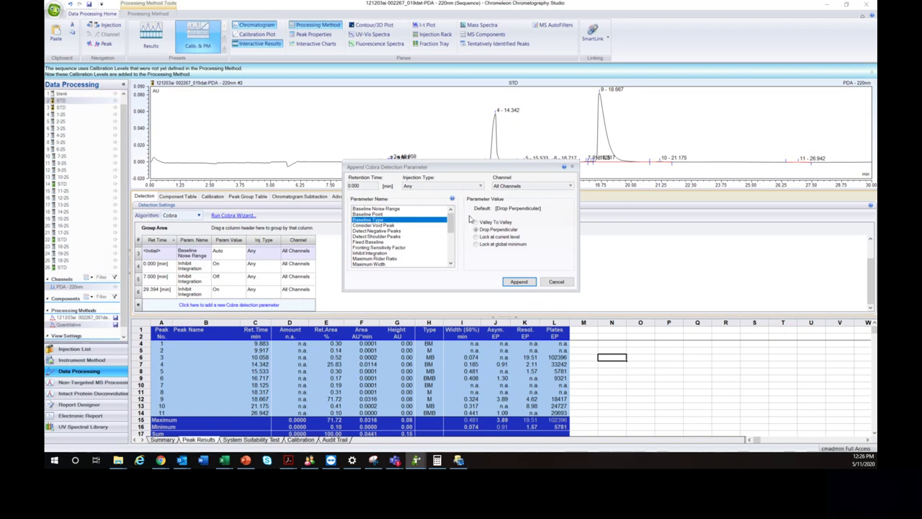
click(368, 225)
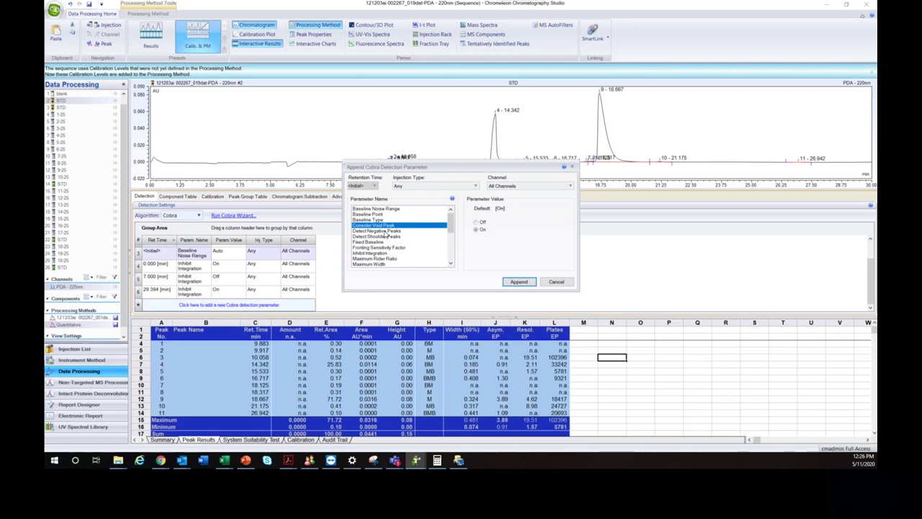
click(385, 231)
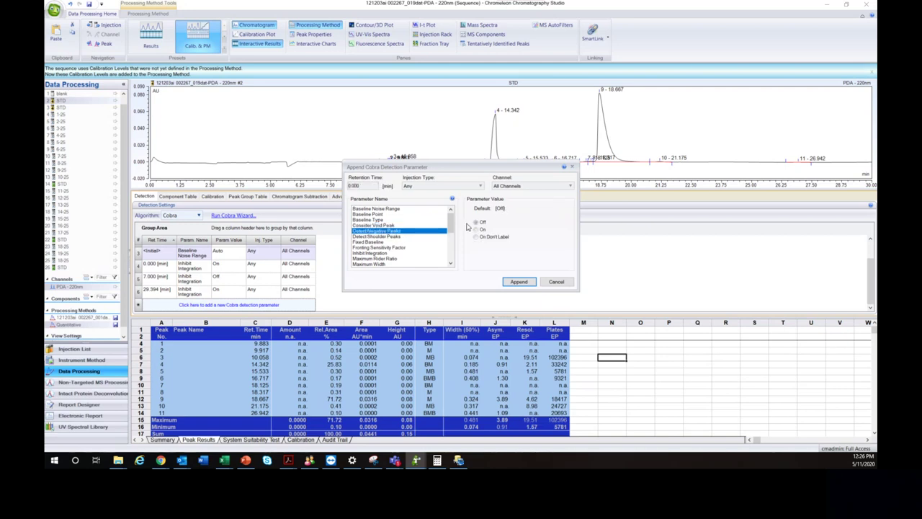
click(370, 237)
scroll(385, 249, down, 5)
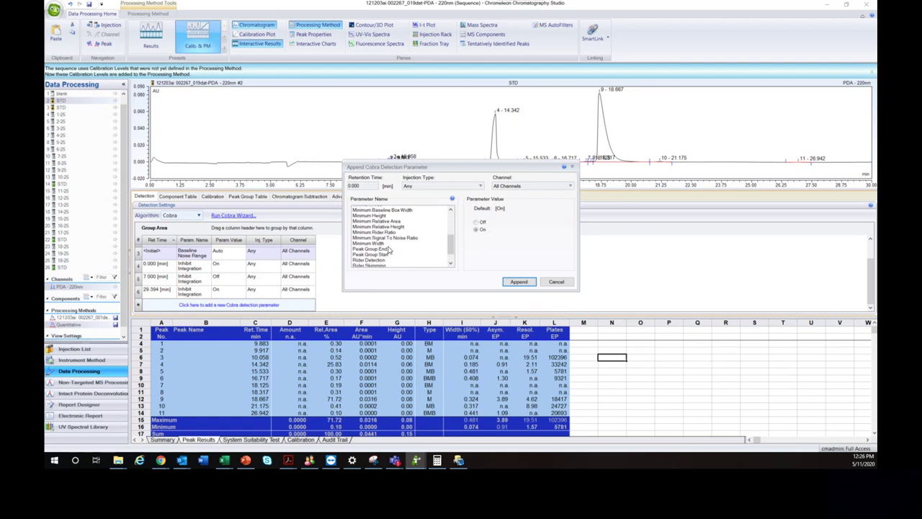
scroll(389, 249, down, 1)
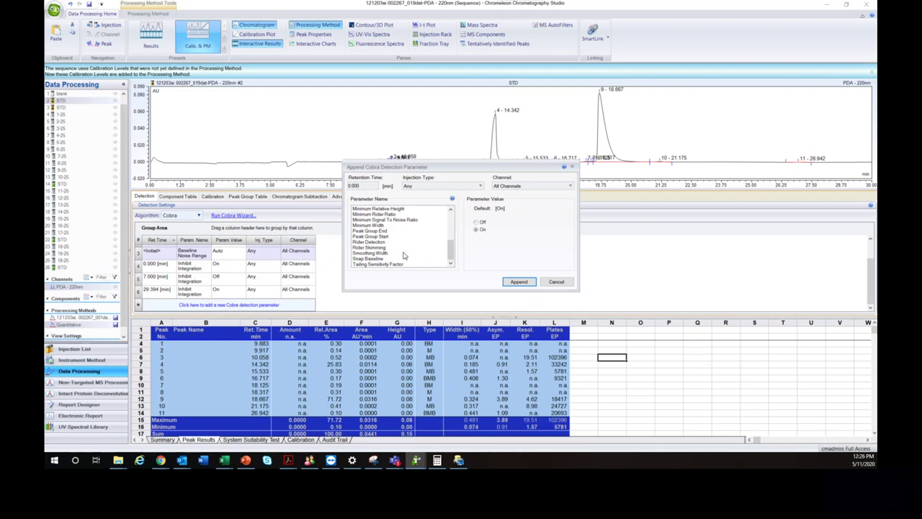
scroll(403, 255, up, 5)
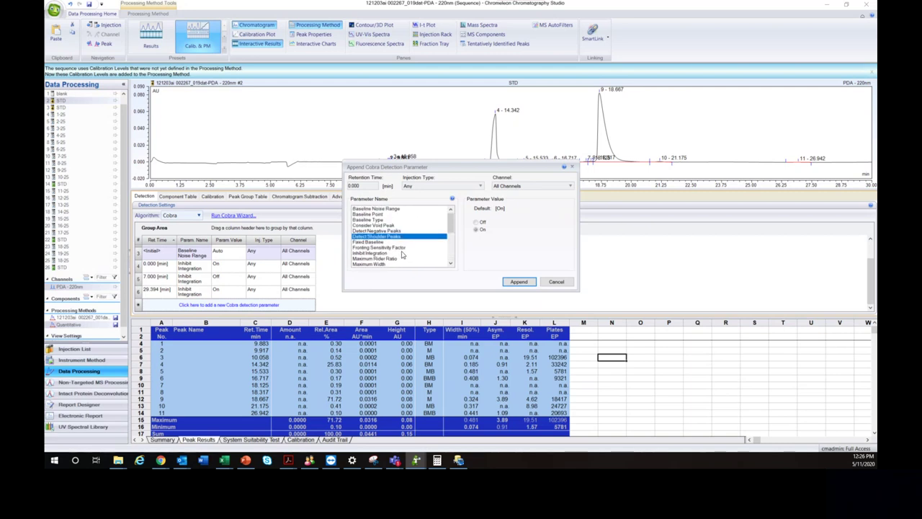
Append another Inhibit Integration On parameter at 0.000 min for all channels and any injection type.
click(376, 254)
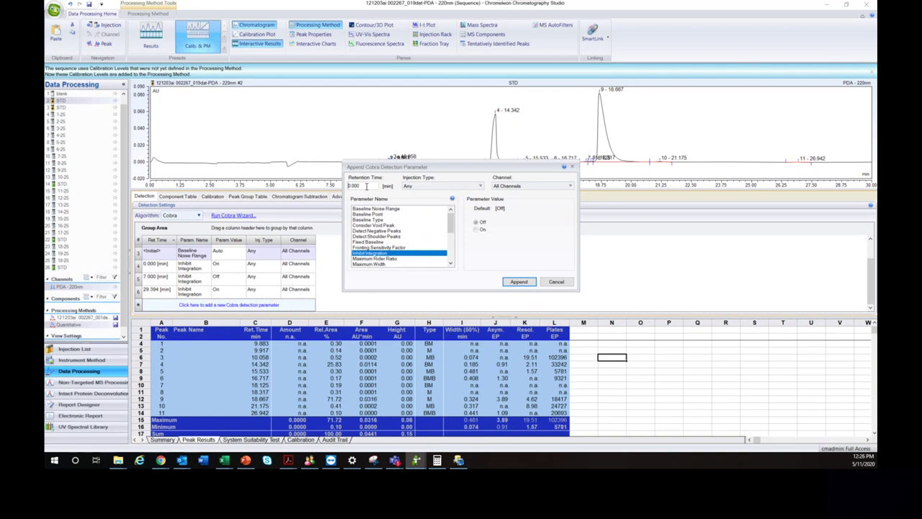
click(476, 229)
click(519, 281)
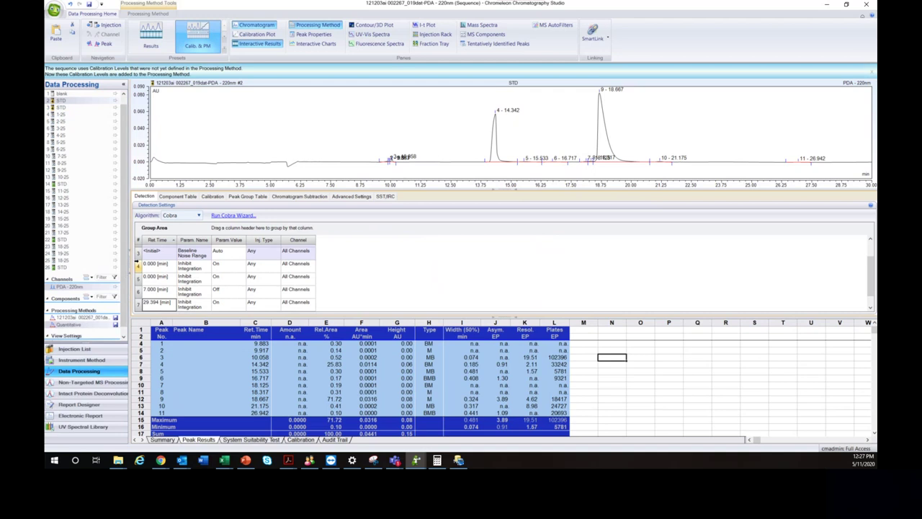
Delete all the Inhibit Integration entries from the Cobra detection settings.
drag(137, 266, 137, 306)
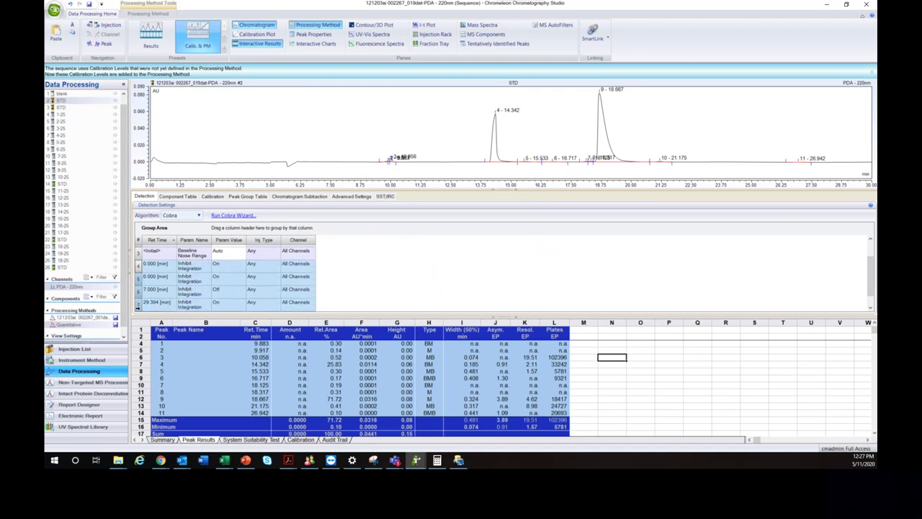
right_click(138, 305)
click(173, 336)
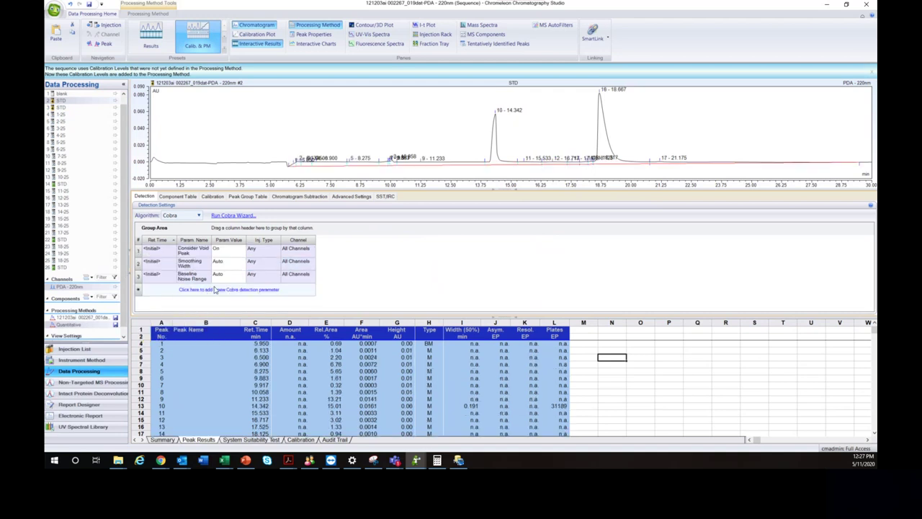
Add an Inhibit Integration parameter set to On at 0.000 min, for any injection type and all channels.
click(218, 290)
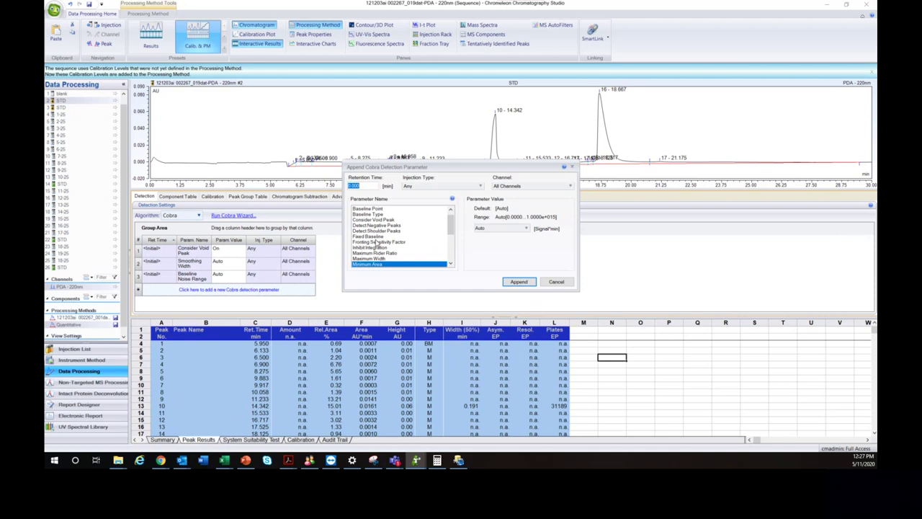
click(378, 247)
click(476, 229)
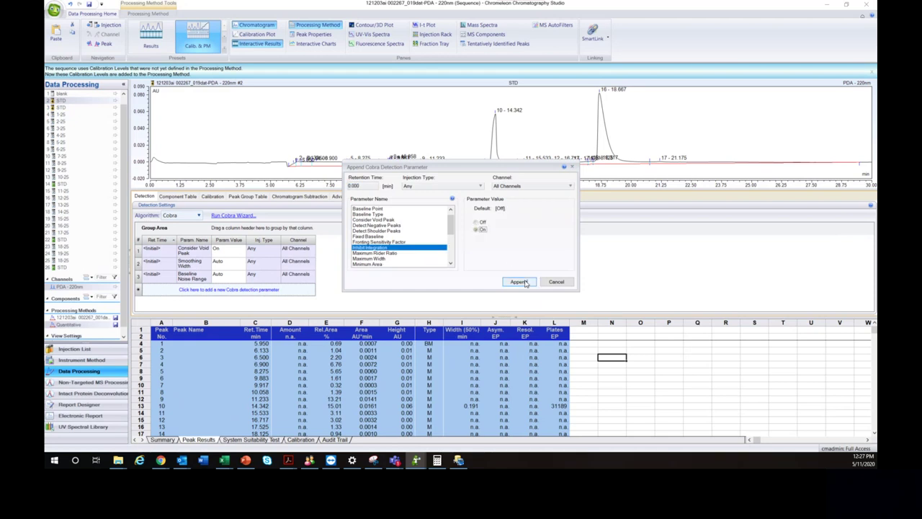
click(524, 281)
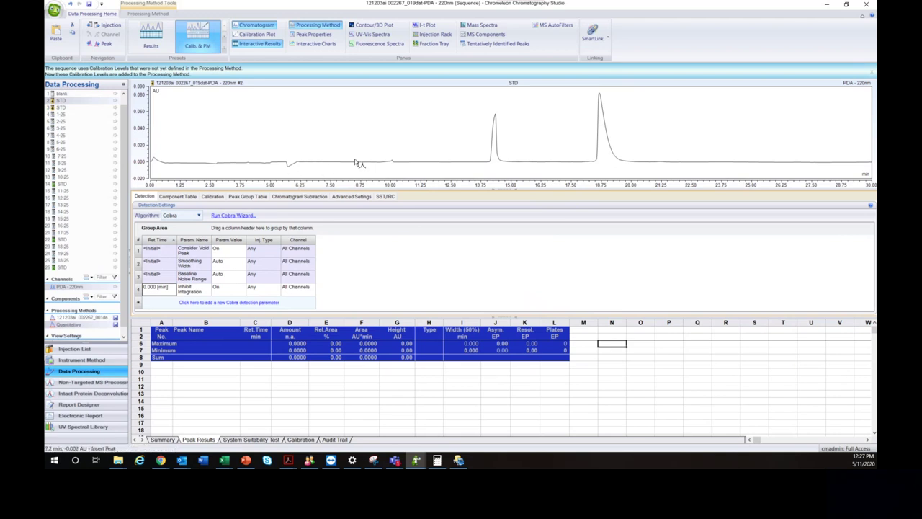
Add an Inhibit Integration parameter set to Off, with its retention time at 6.15 min.
click(229, 304)
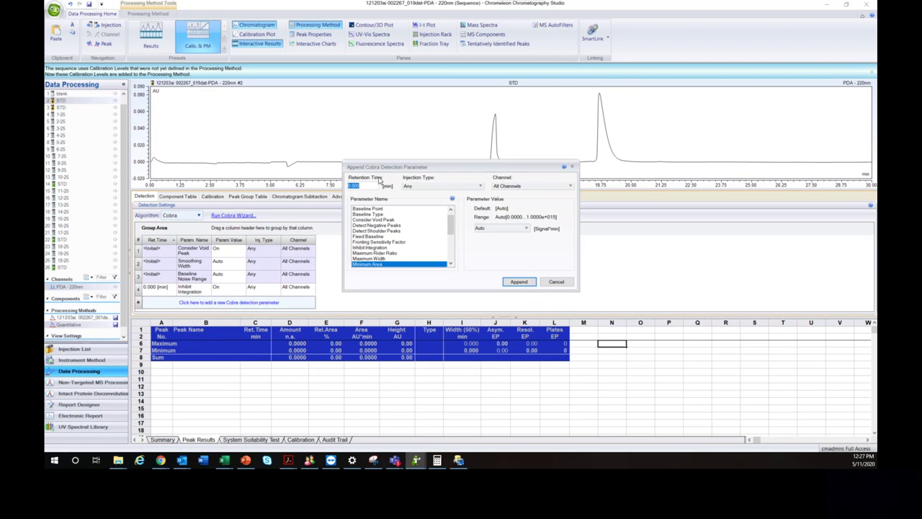
text(6.15)
scroll(386, 237, down, 1)
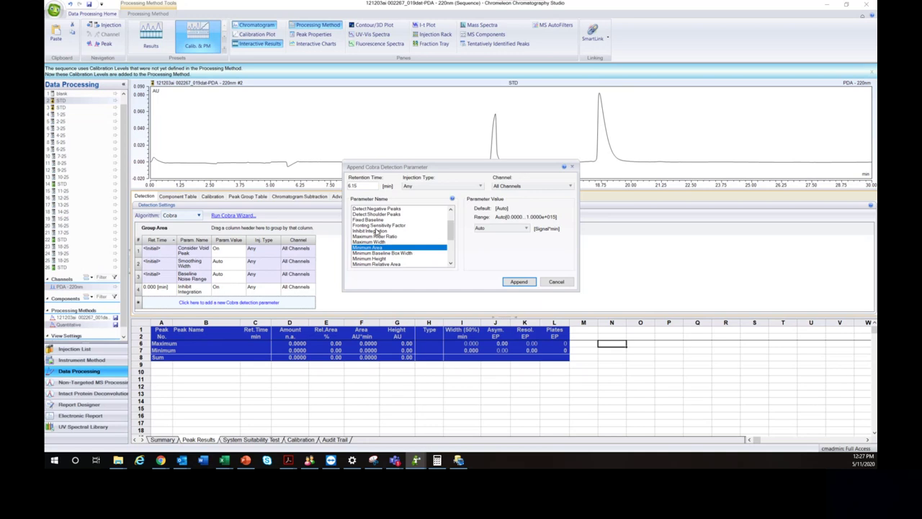
click(376, 232)
click(519, 282)
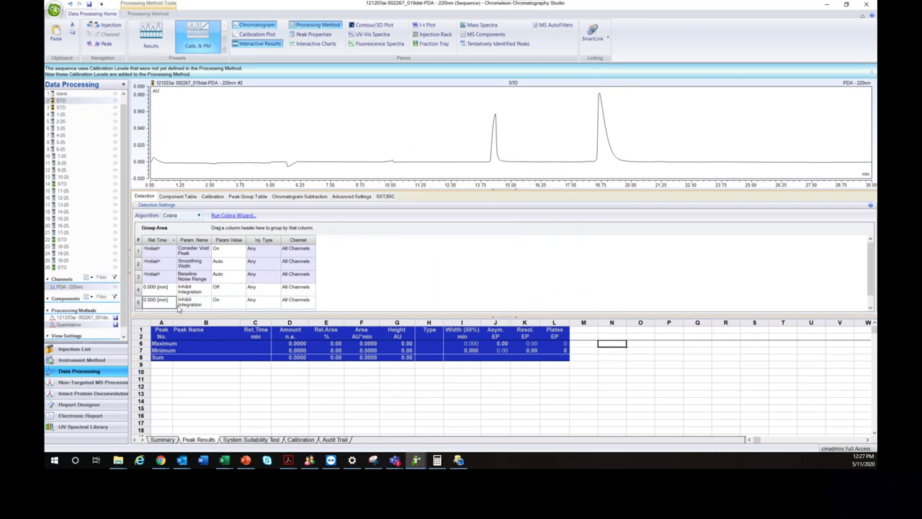
scroll(155, 294, down, 1)
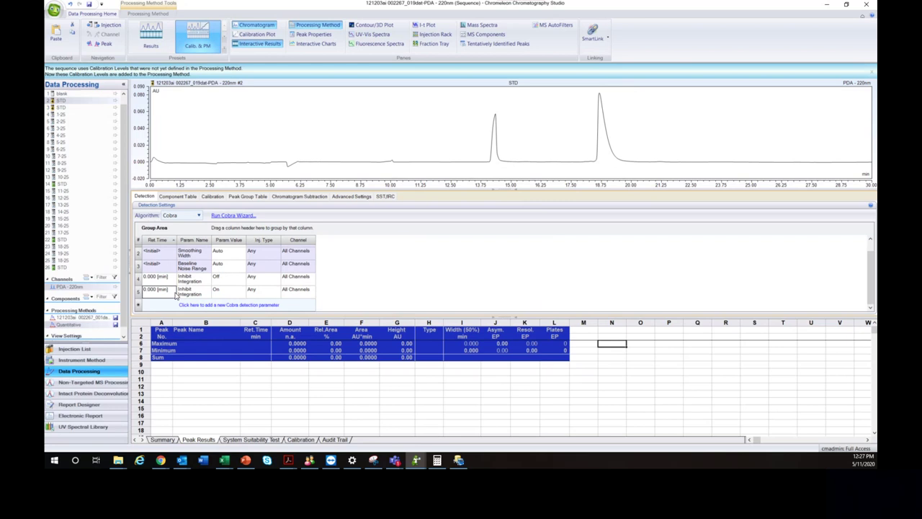
click(157, 281)
text(6.15)
key(Return)
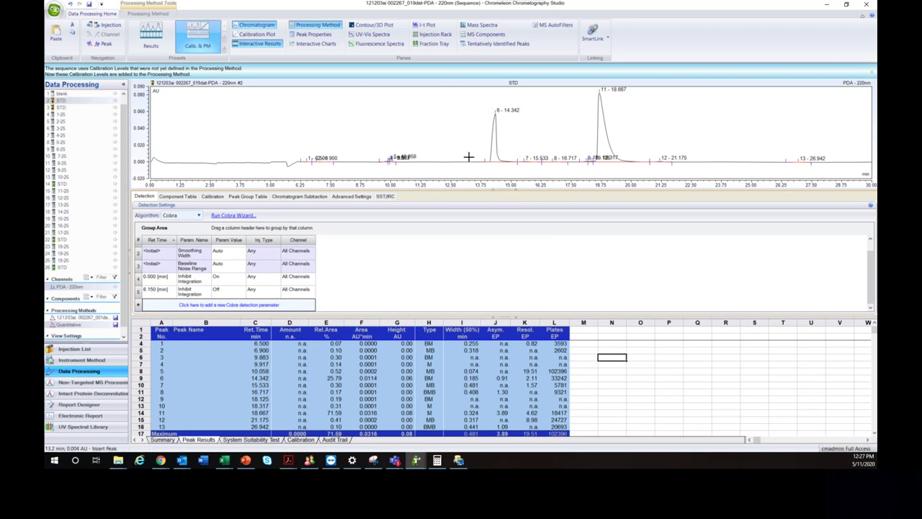
click(226, 306)
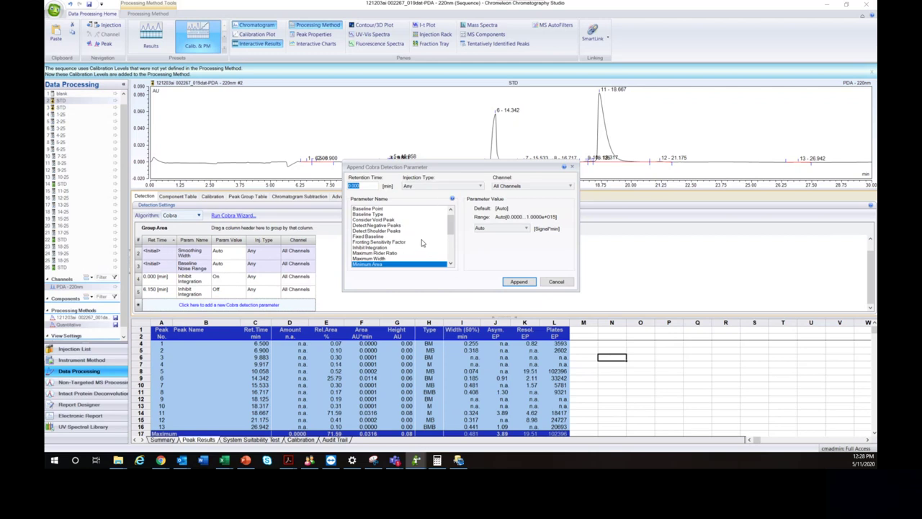
click(557, 280)
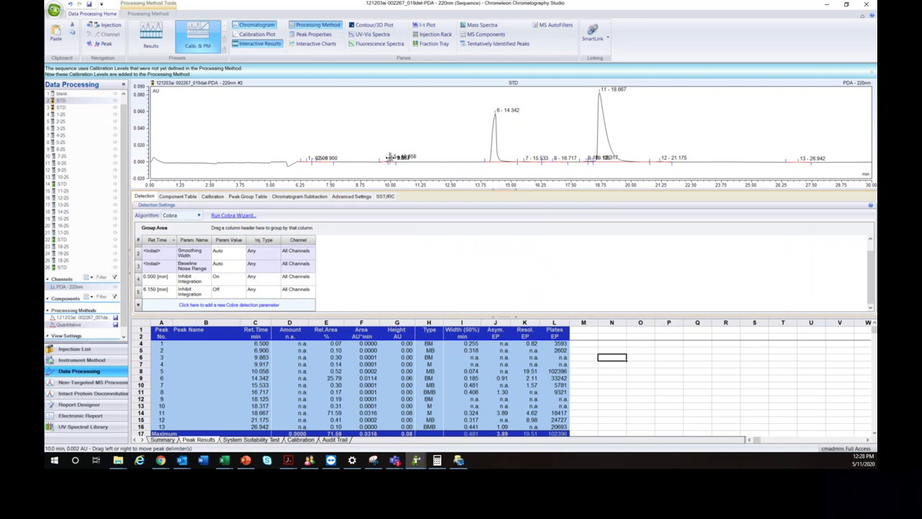
Manually lower the baseline end point at 10.21 min, after the 10.058 min peak, to about -0.0075 AU.
drag(362, 144, 427, 165)
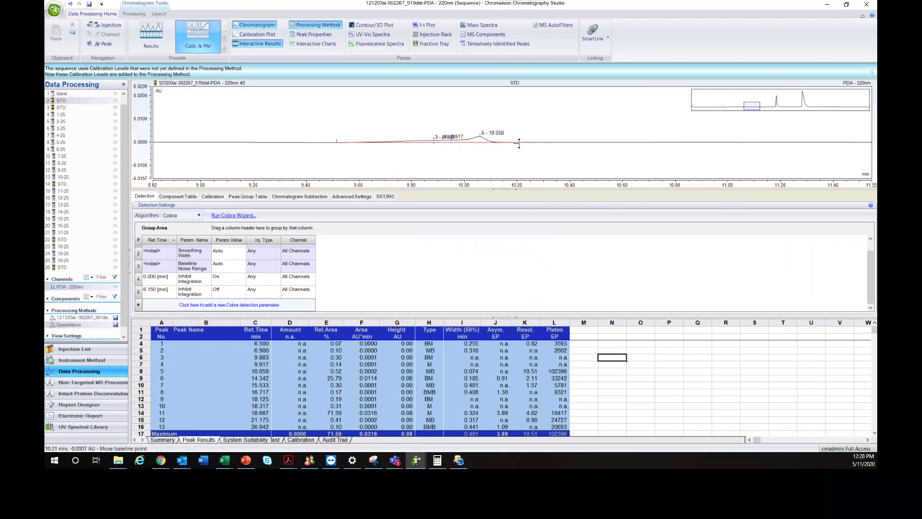
drag(518, 143, 518, 158)
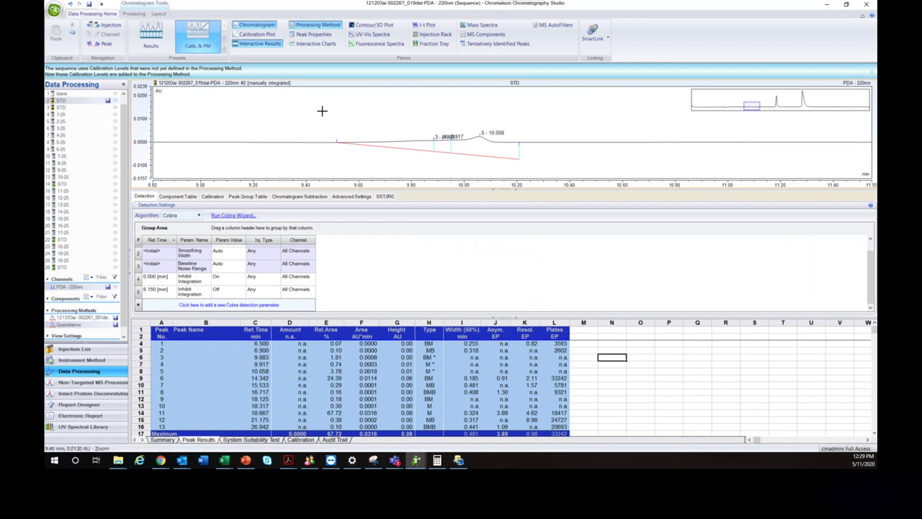
Check the options for saving or discarding the manual integration changes on the second injection, STD, without applying one.
right_click(82, 102)
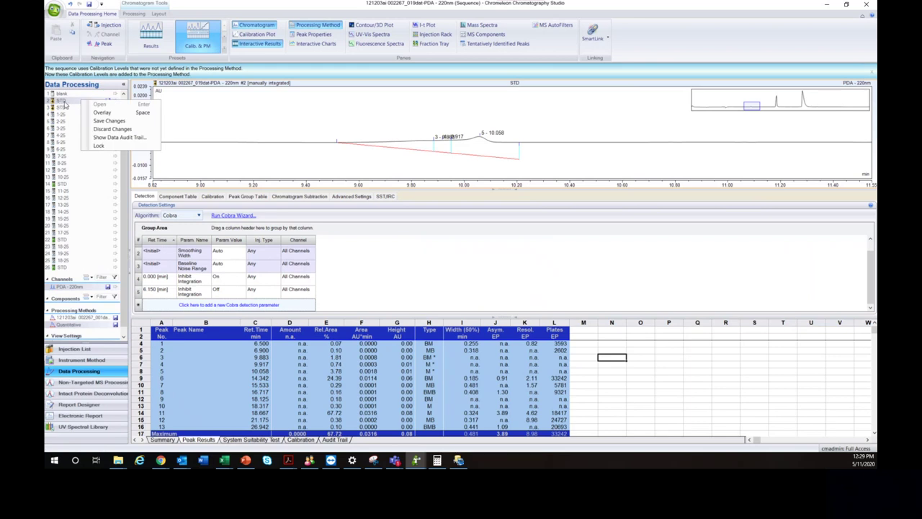
click(321, 127)
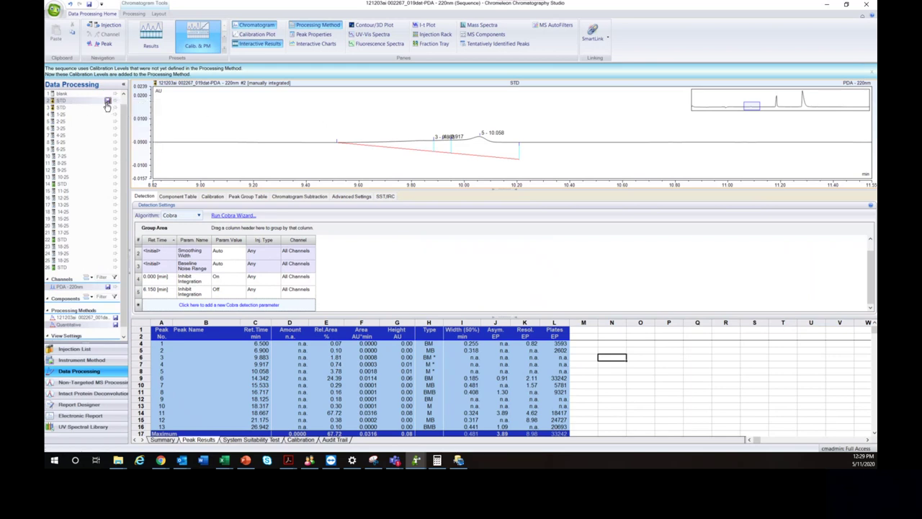
right_click(63, 103)
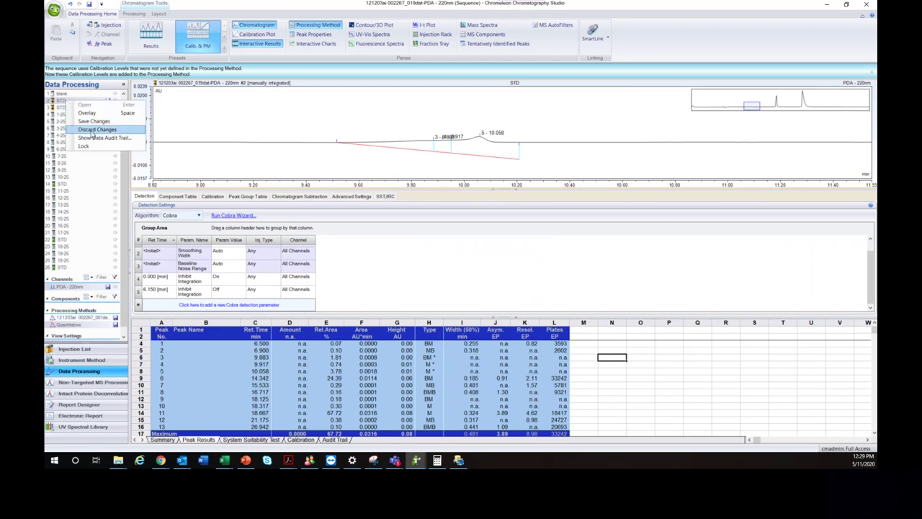
click(281, 129)
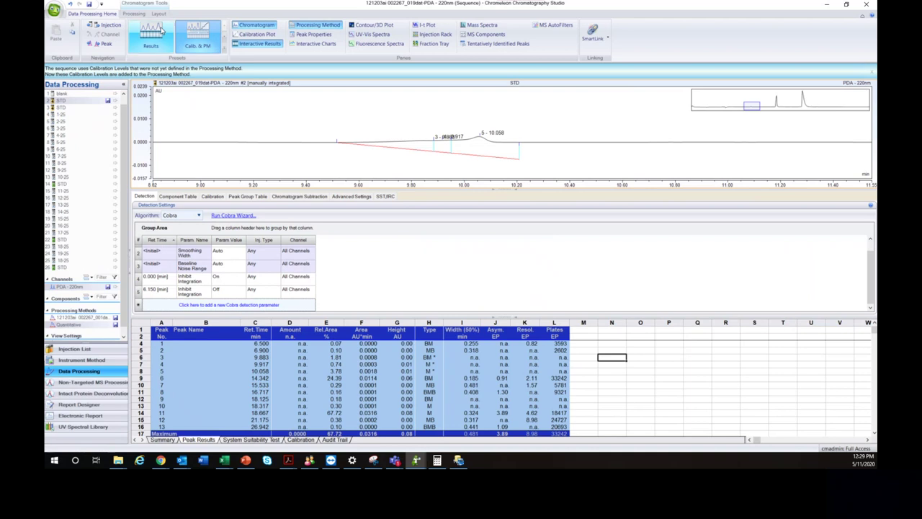
Remove the manual integration from the second injection, STD.
click(135, 14)
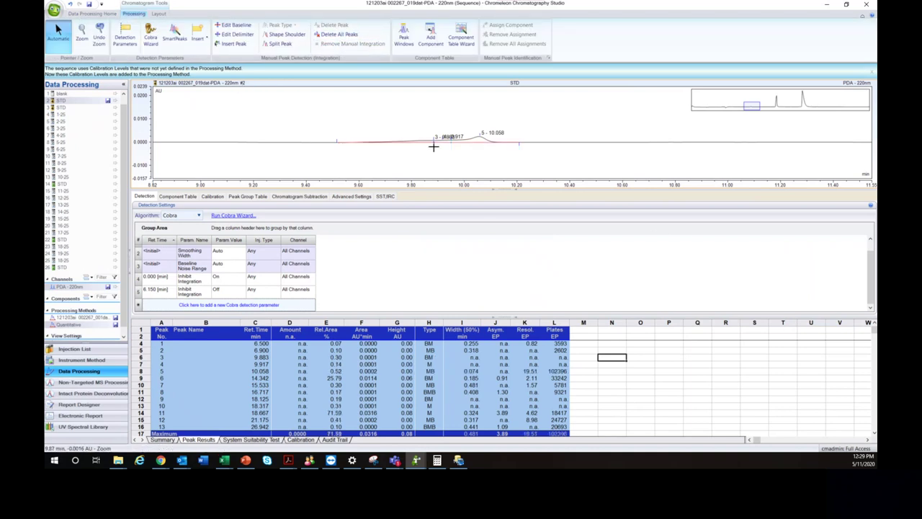
Lower the whole baseline under the 9.883 to 10.058 min peaks to about -0.0035 AU, and discard the changes on the second injection, STD.
drag(514, 143, 514, 149)
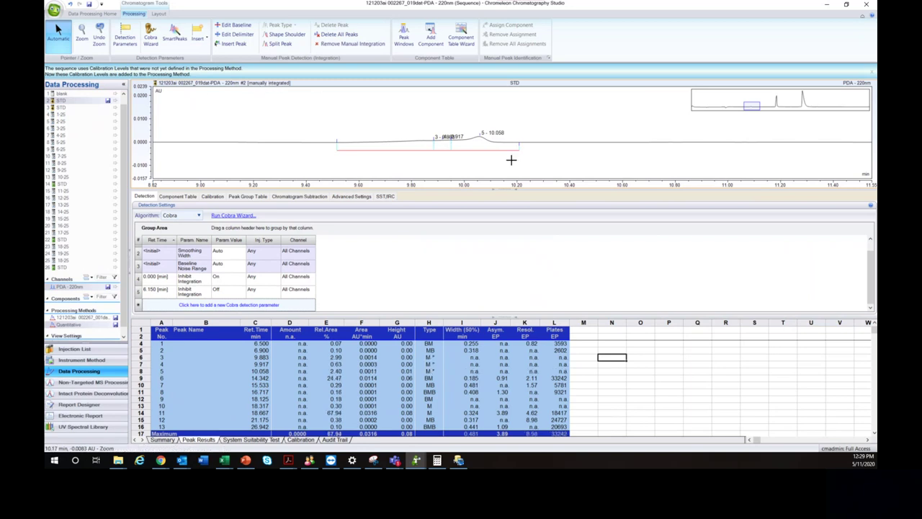
right_click(79, 103)
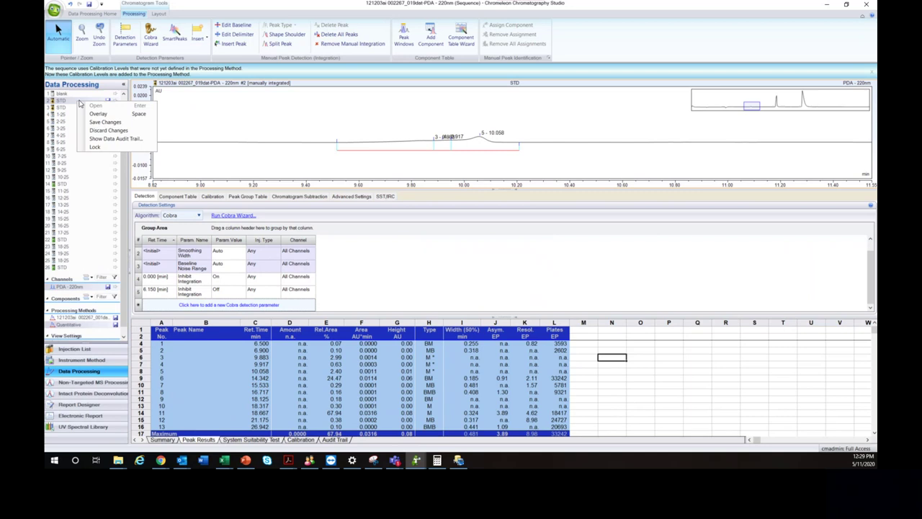
click(110, 132)
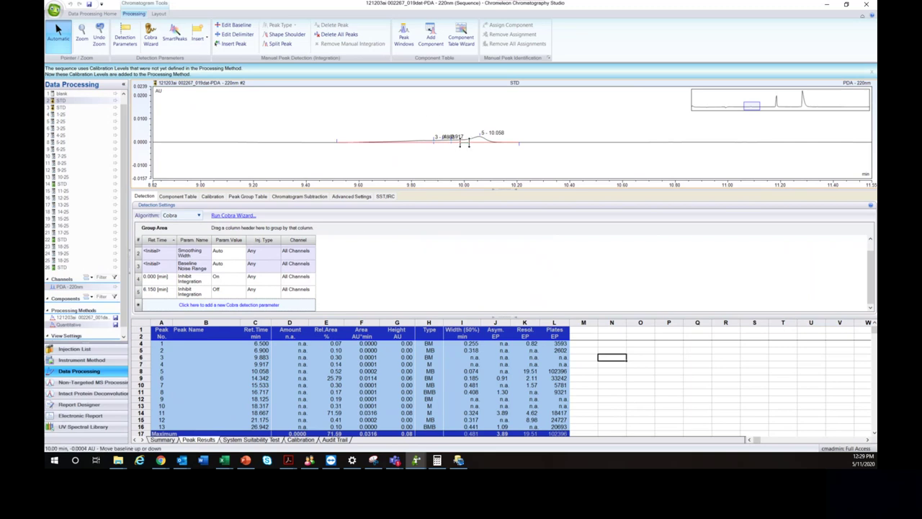
Lower the baseline under the 9.883 to 10.058 min peaks to about -0.005 AU, and add an Inhibit Integration parameter set to On at 9.423 min.
drag(464, 142, 465, 153)
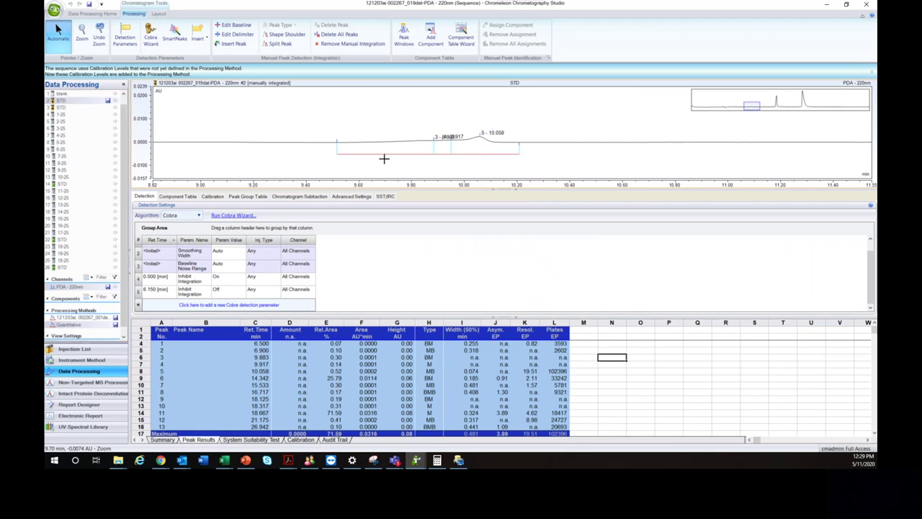
right_click(313, 130)
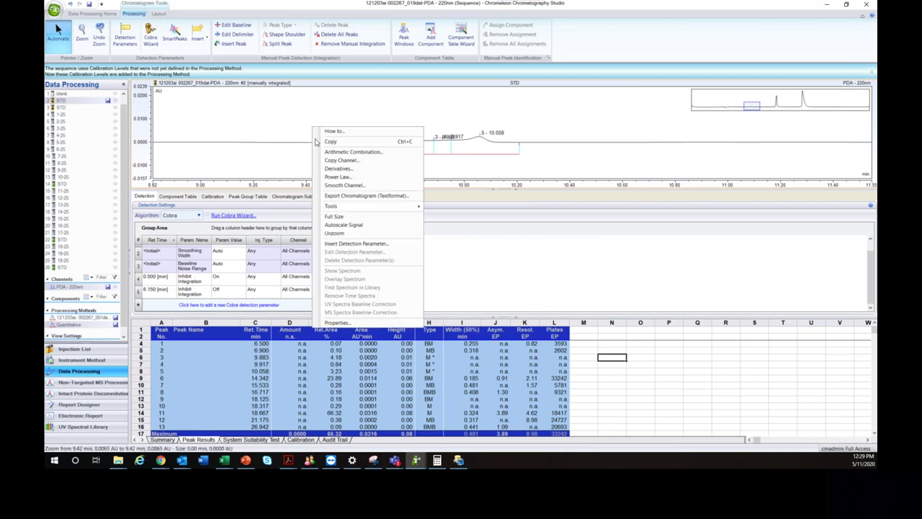
click(370, 243)
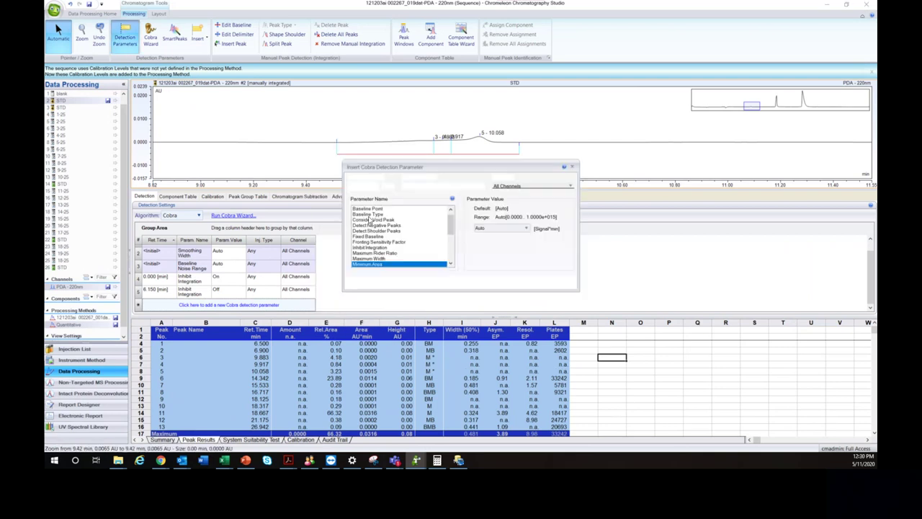
scroll(378, 237, down, 3)
scroll(381, 248, up, 3)
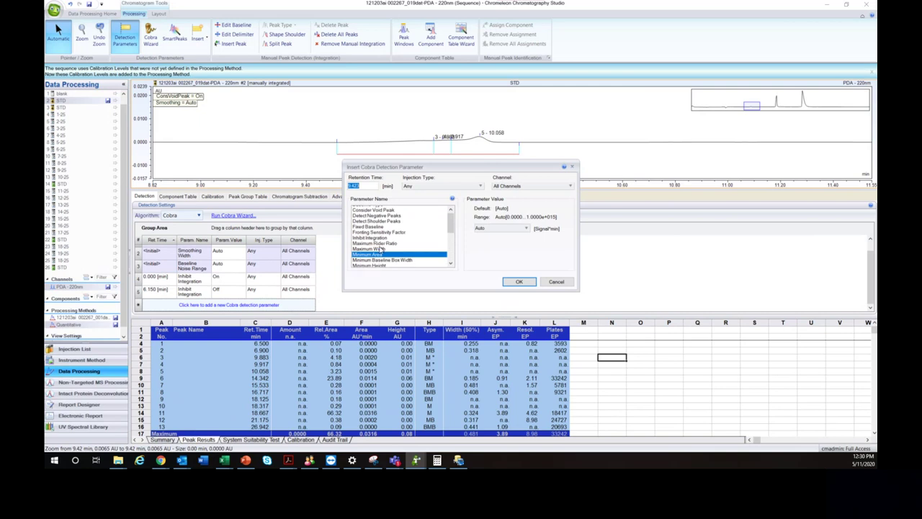
scroll(379, 253, up, 1)
click(373, 253)
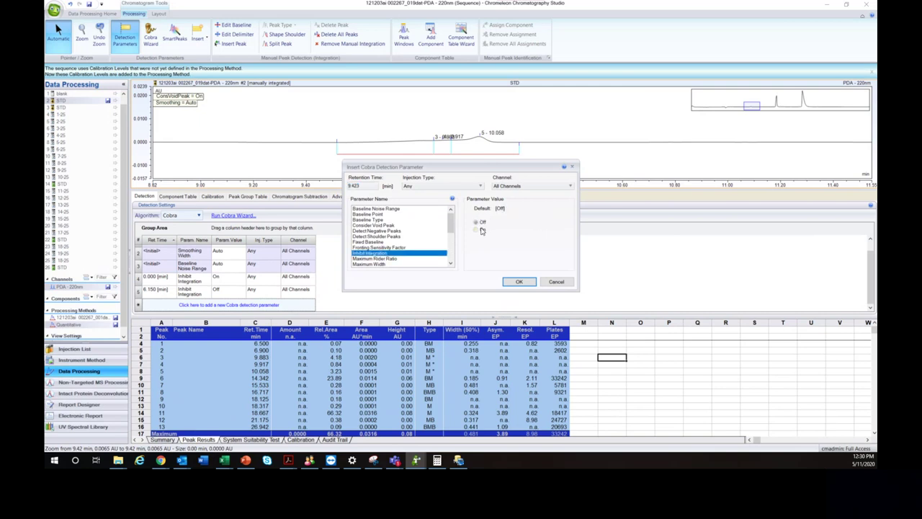
click(520, 281)
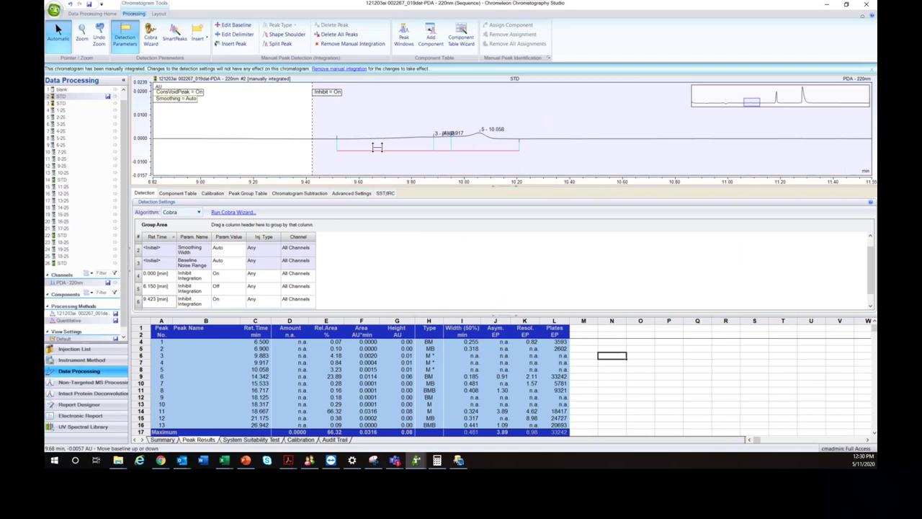
Remove the manual integration from the STD chromatogram and delete the Inhibit Integration entry at 9.423 min.
click(352, 43)
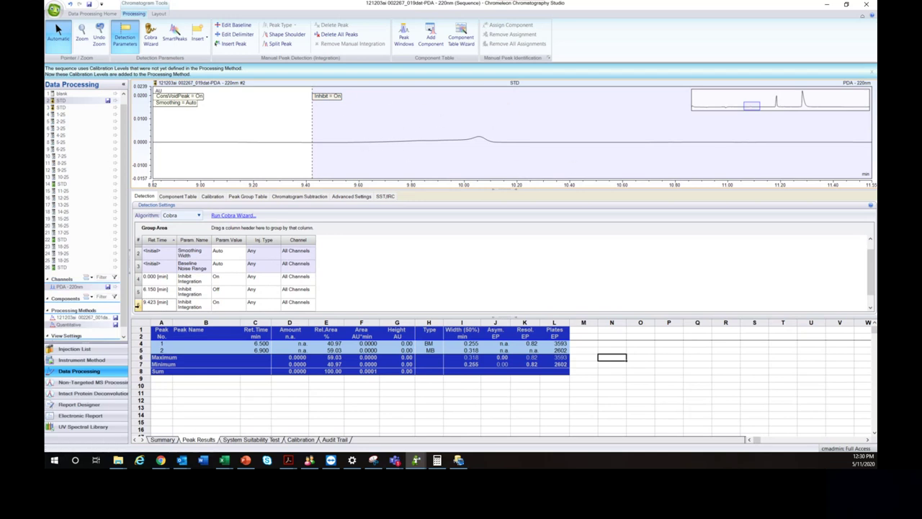
right_click(147, 305)
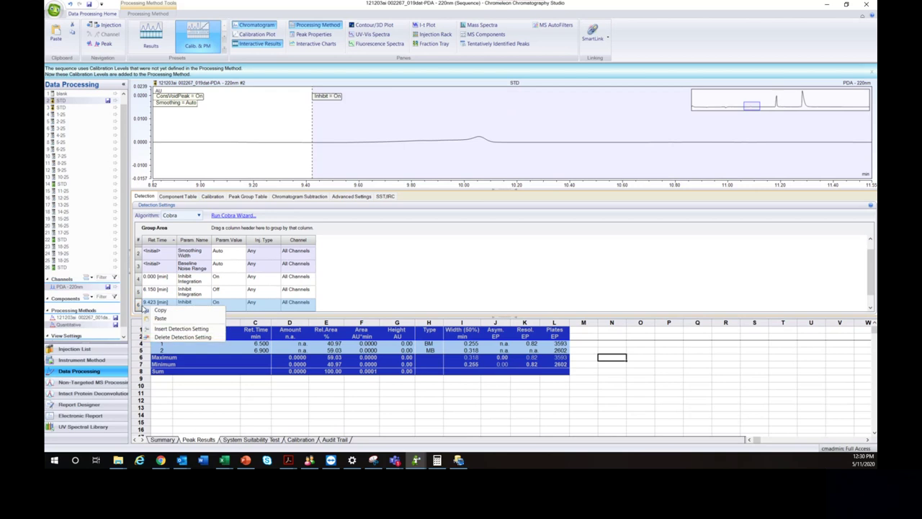
click(165, 337)
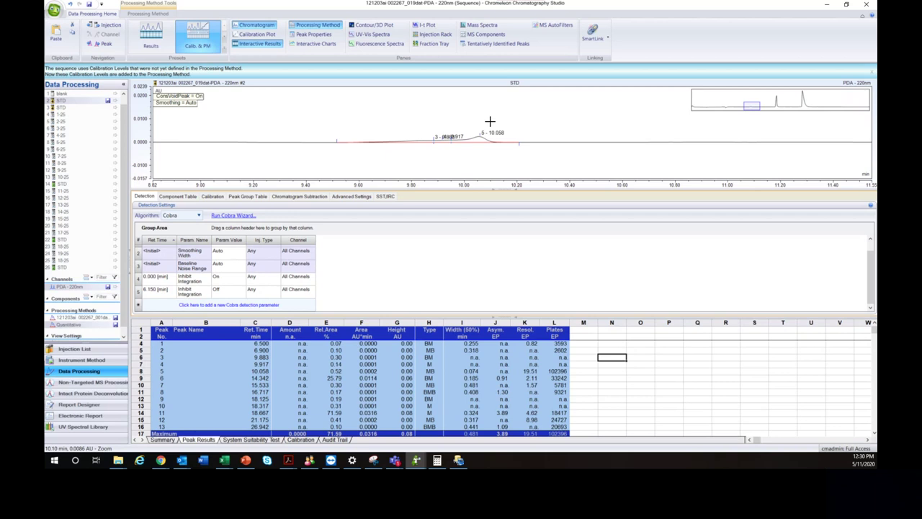
Examine the baseline and shape of the small peaks at 6.500 and 6.900 min in the STD chromatogram.
double_click(712, 97)
double_click(711, 97)
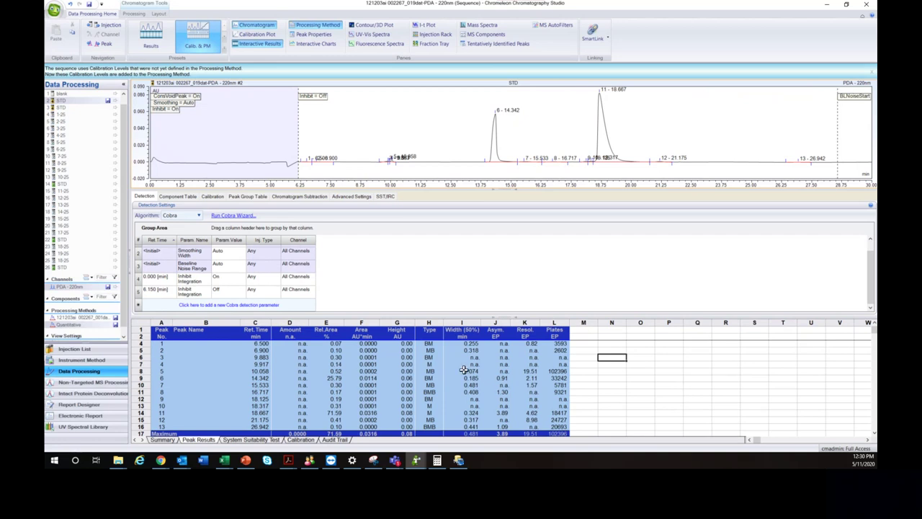
drag(281, 141, 353, 172)
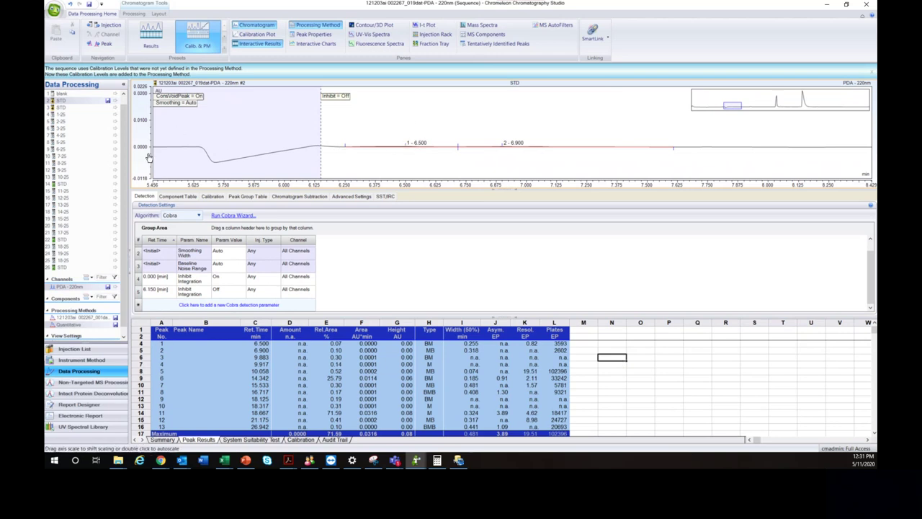
drag(327, 128, 695, 158)
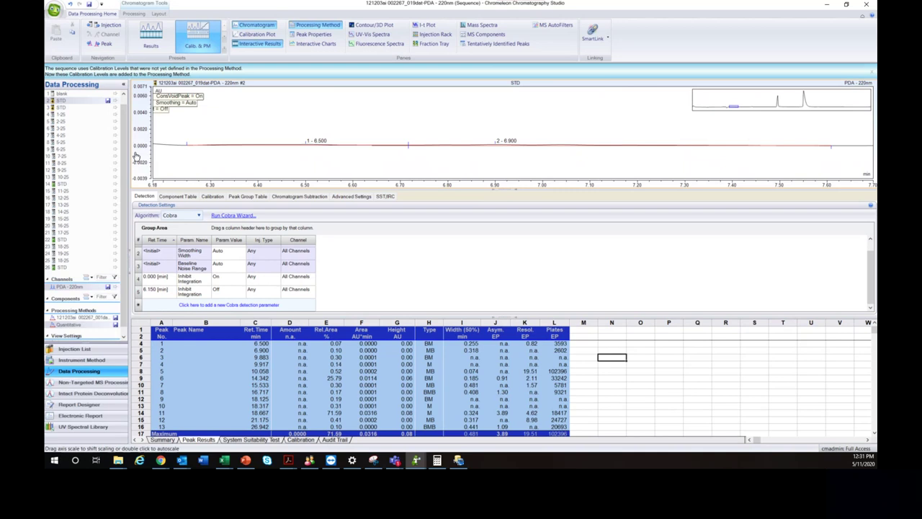
mouse_move(141, 158)
scroll(142, 160, up, 5)
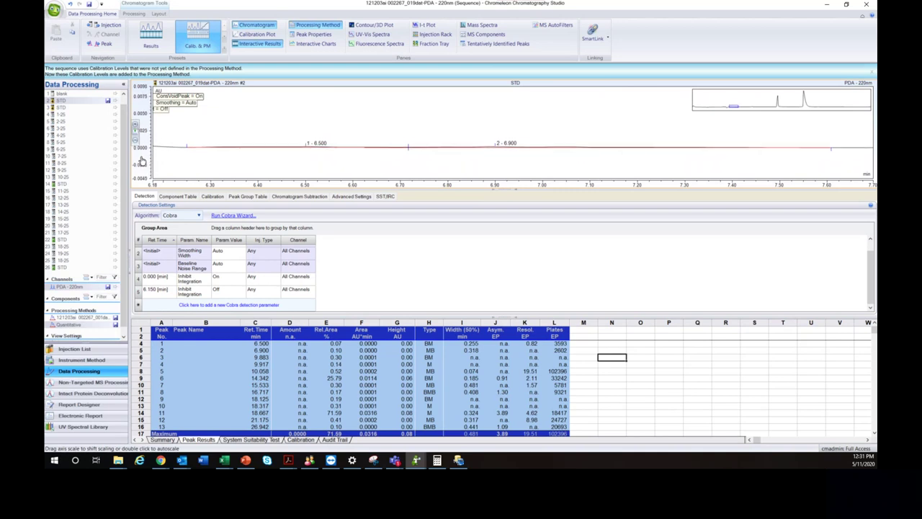
scroll(142, 160, down, 5)
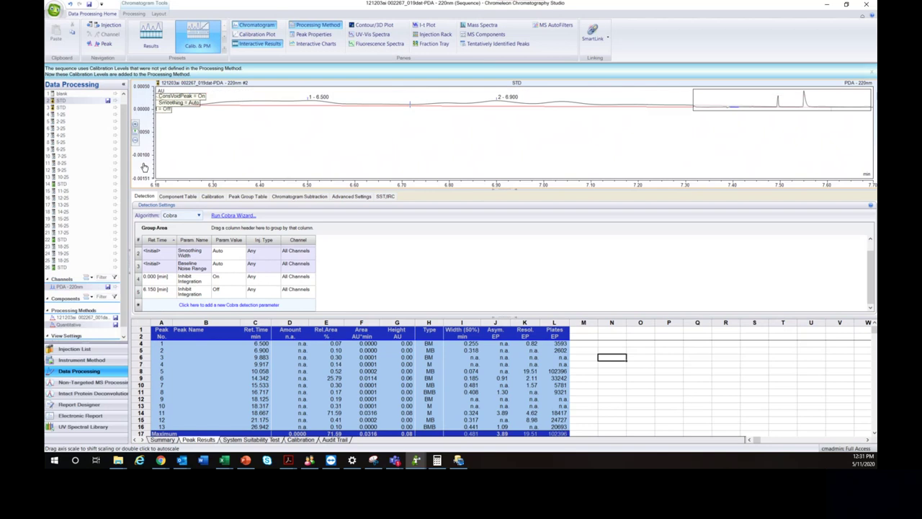
scroll(143, 173, down, 2)
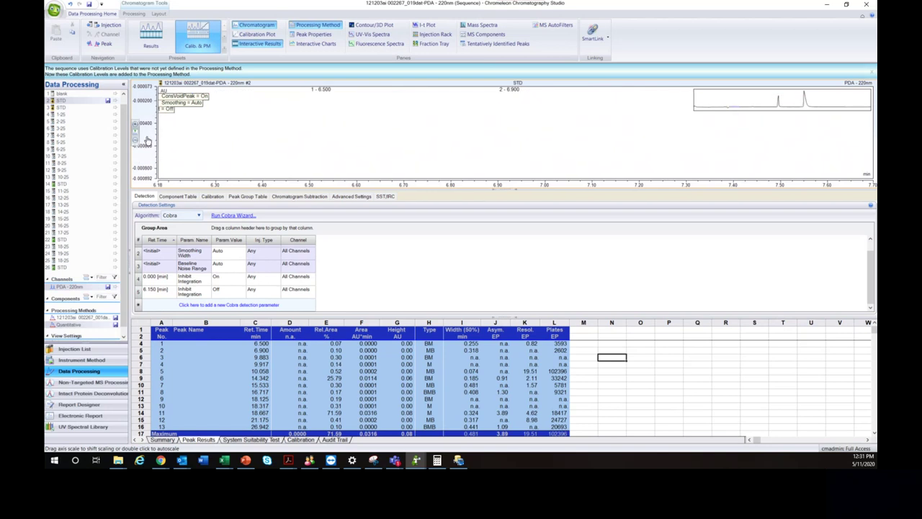
scroll(144, 144, up, 3)
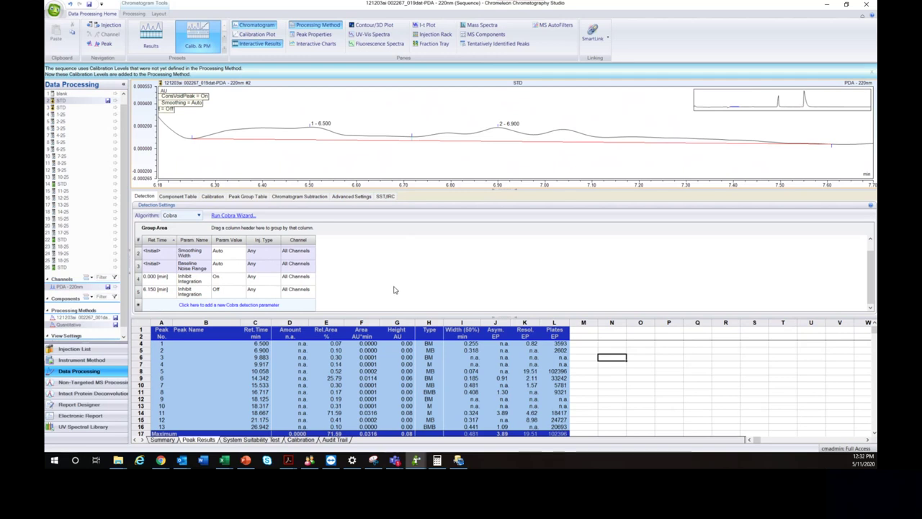
Check the Smoothing Width parameter's value and autoscale the signal around the 6.500 and 6.900 min peaks.
scroll(248, 271, up, 1)
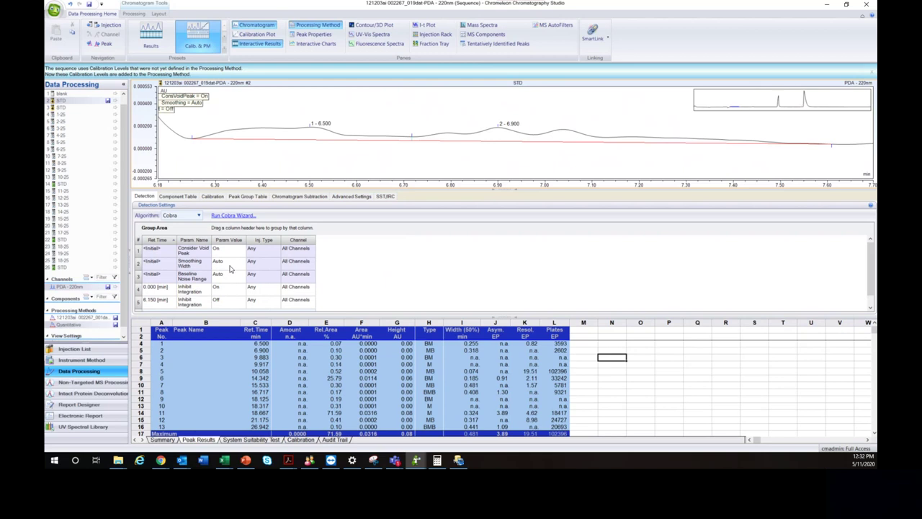
click(231, 267)
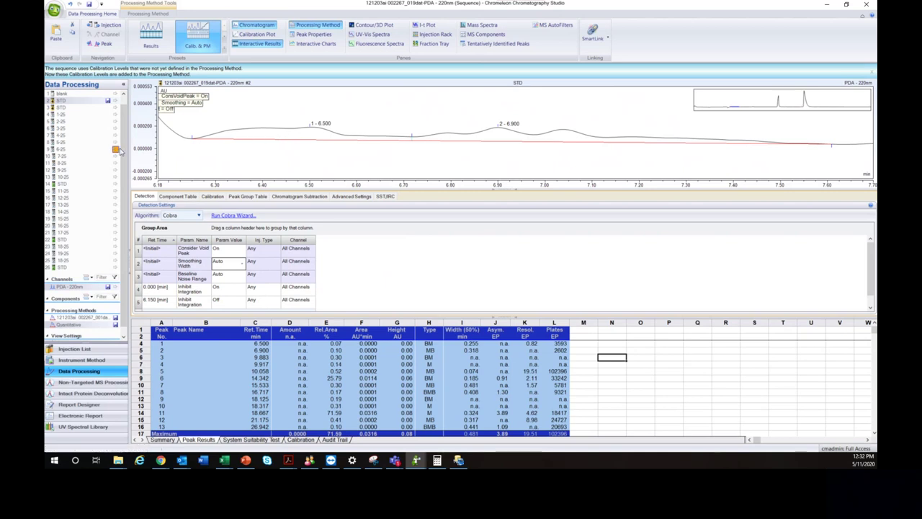
scroll(446, 190, down, 3)
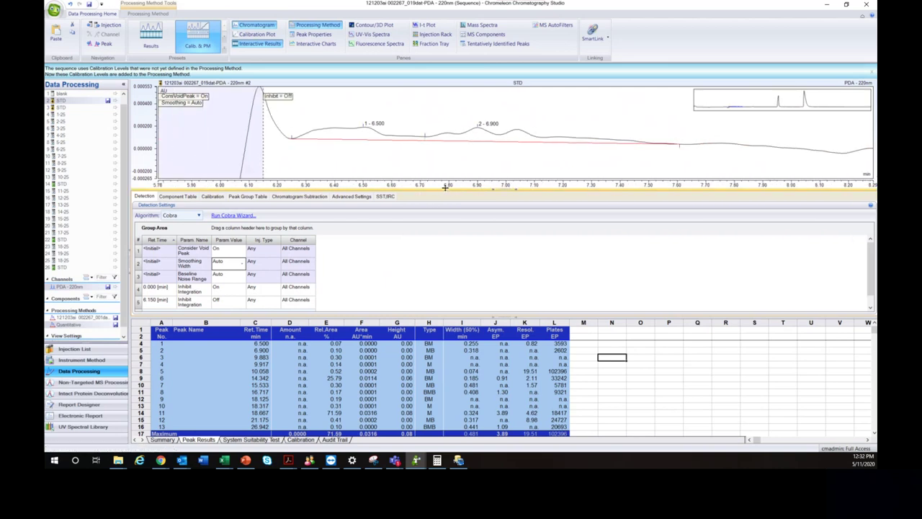
scroll(446, 187, up, 3)
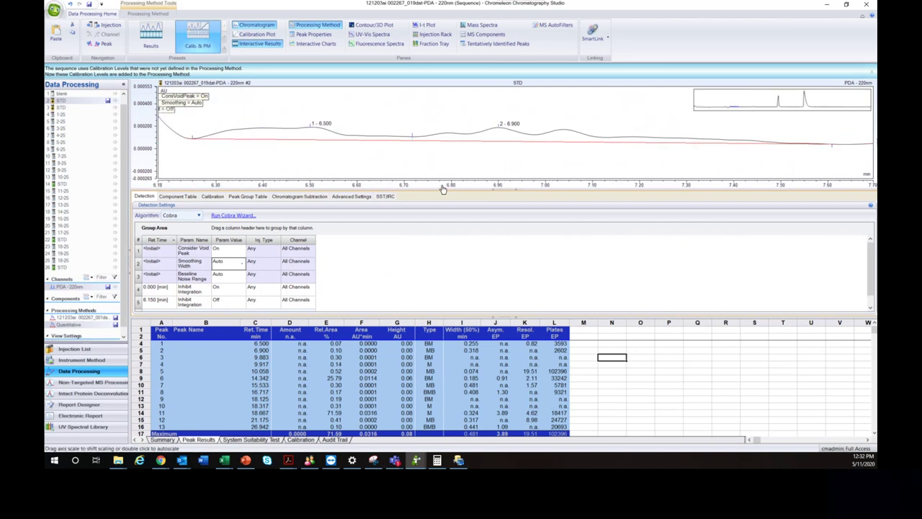
scroll(442, 188, down, 2)
scroll(442, 188, up, 2)
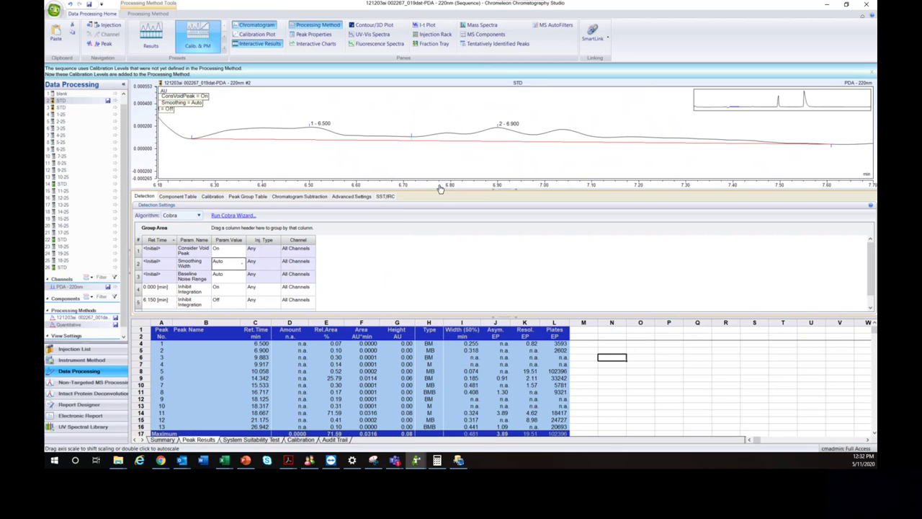
scroll(441, 188, down, 10)
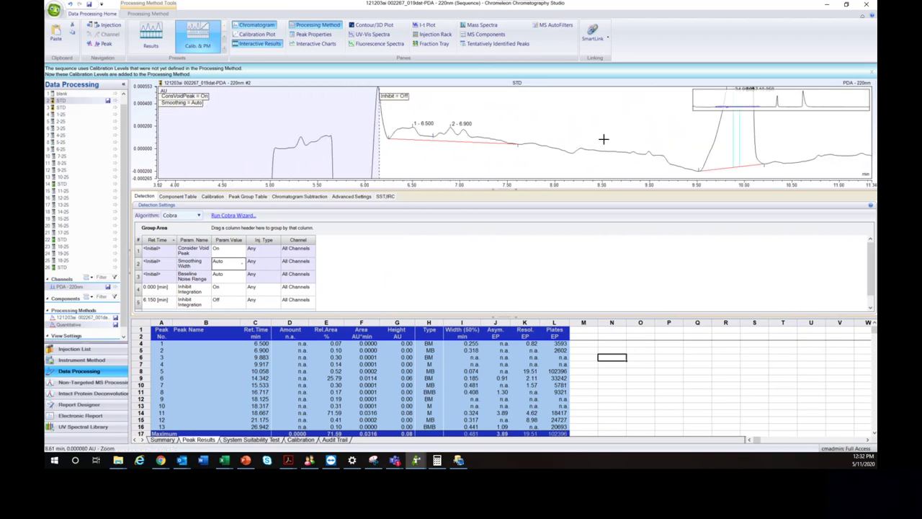
drag(387, 113, 555, 152)
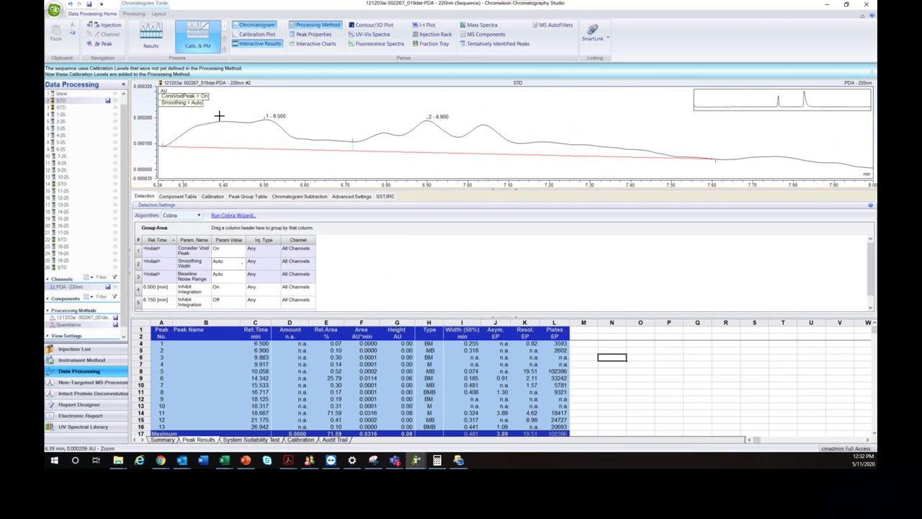
right_click(235, 107)
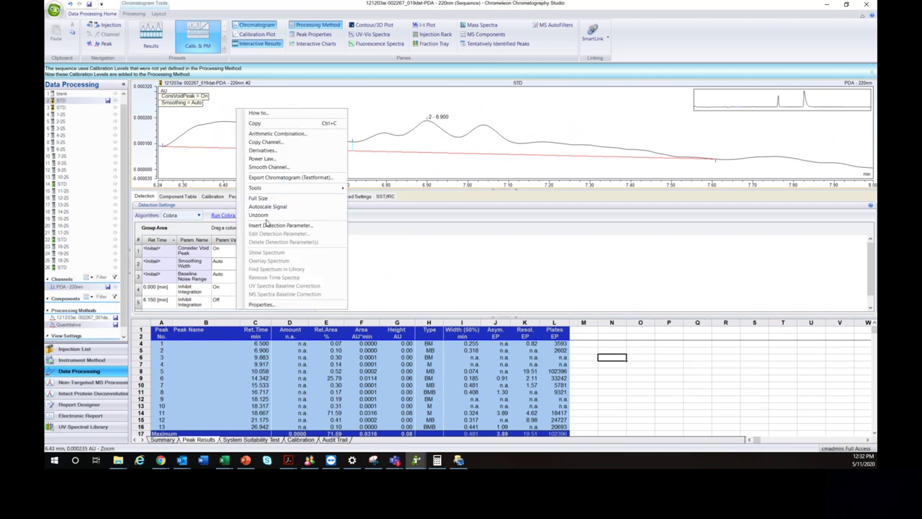
click(282, 207)
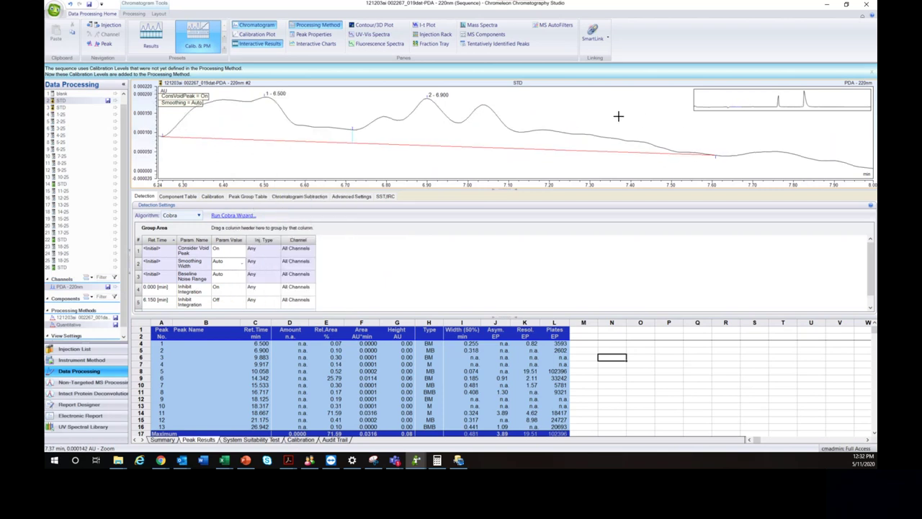
Inspect the STD signal from the 6.900 min peak to about 13 min, and return to the peak group around 10.058 min.
scroll(618, 116, down, 10)
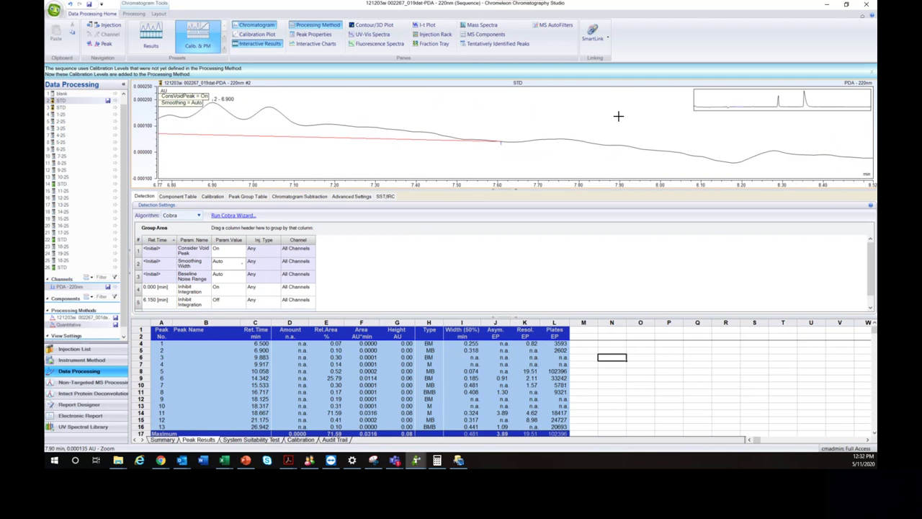
scroll(618, 116, down, 9)
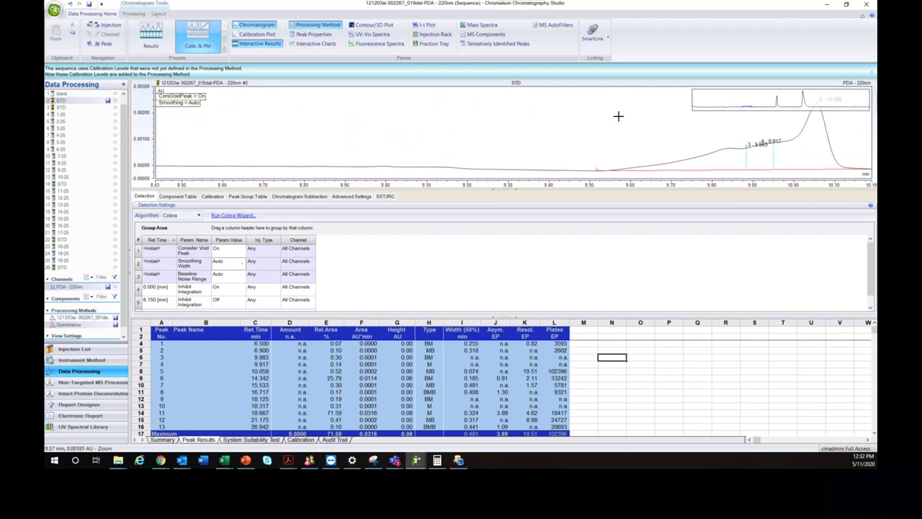
scroll(617, 116, down, 6)
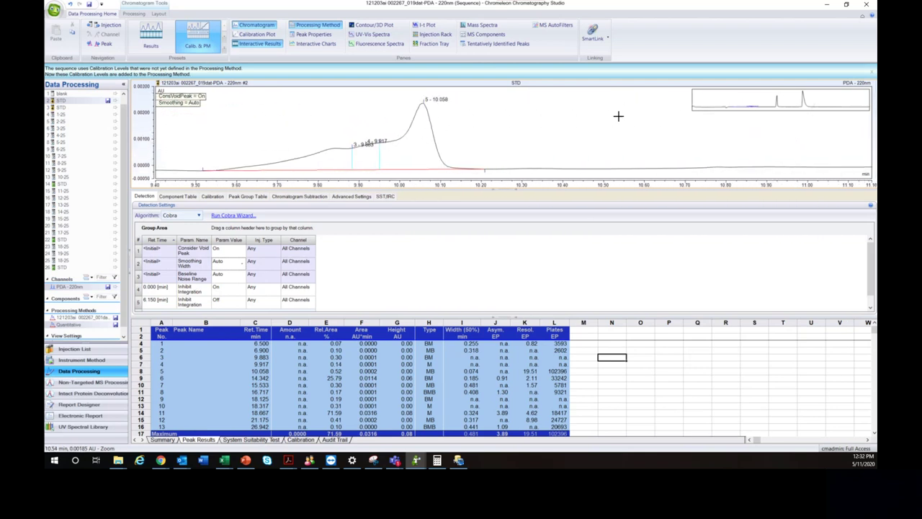
scroll(618, 116, down, 7)
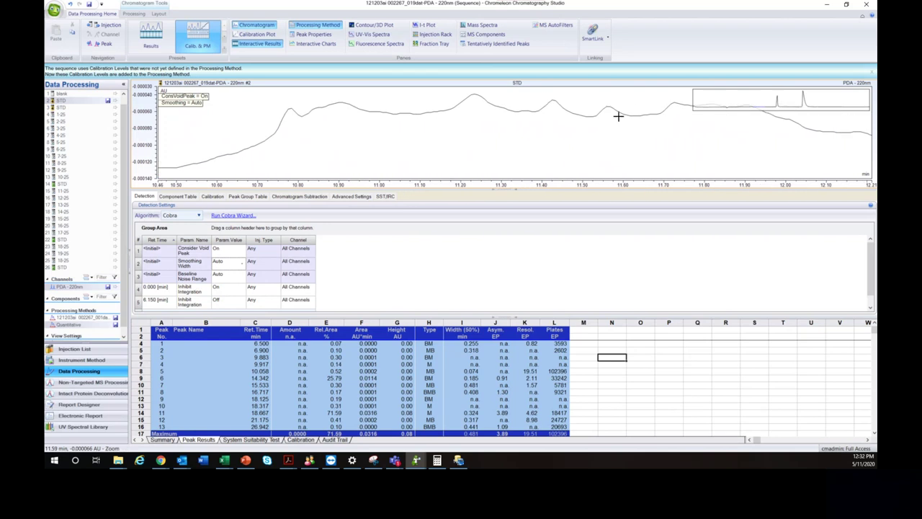
scroll(618, 116, down, 2)
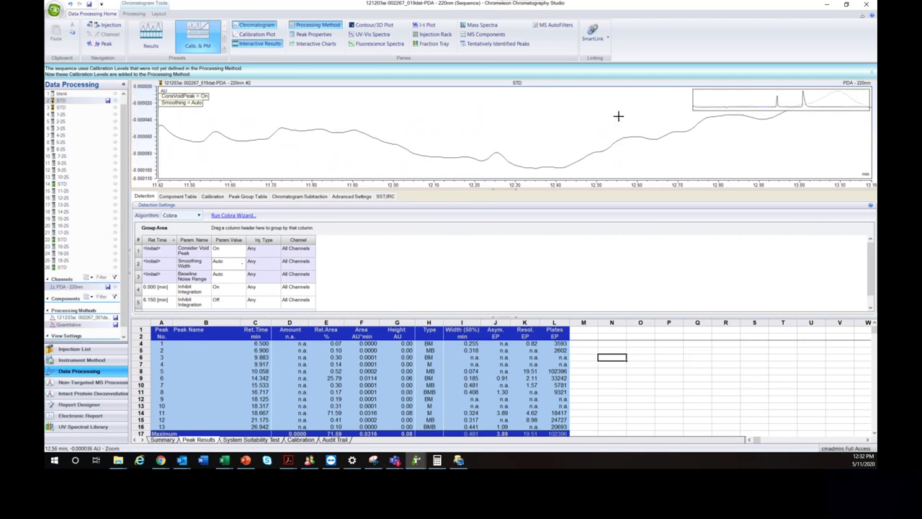
scroll(618, 116, up, 14)
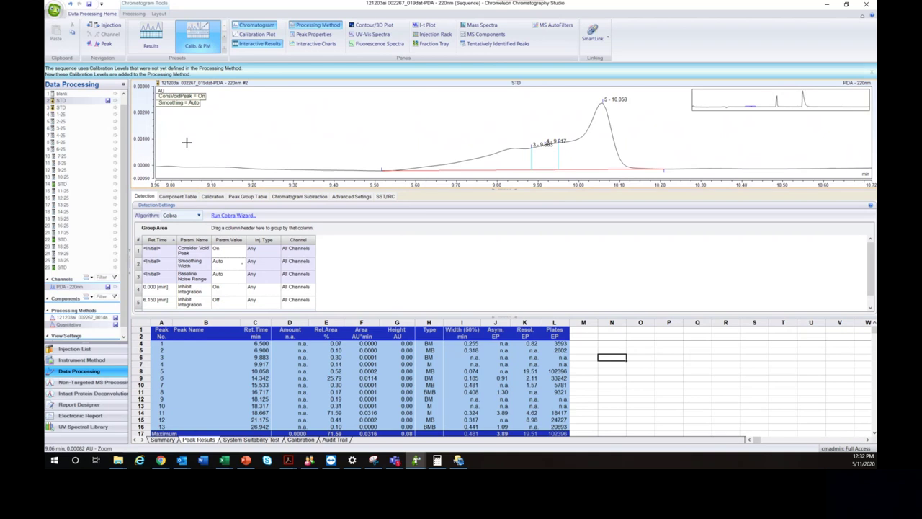
Rescale the signal axis to examine the baseline and small peaks in the group before 10.058 min.
scroll(137, 163, down, 1)
mouse_move(137, 164)
mouse_down()
mouse_move(138, 108)
mouse_move(138, 168)
mouse_up()
scroll(137, 167, up, 8)
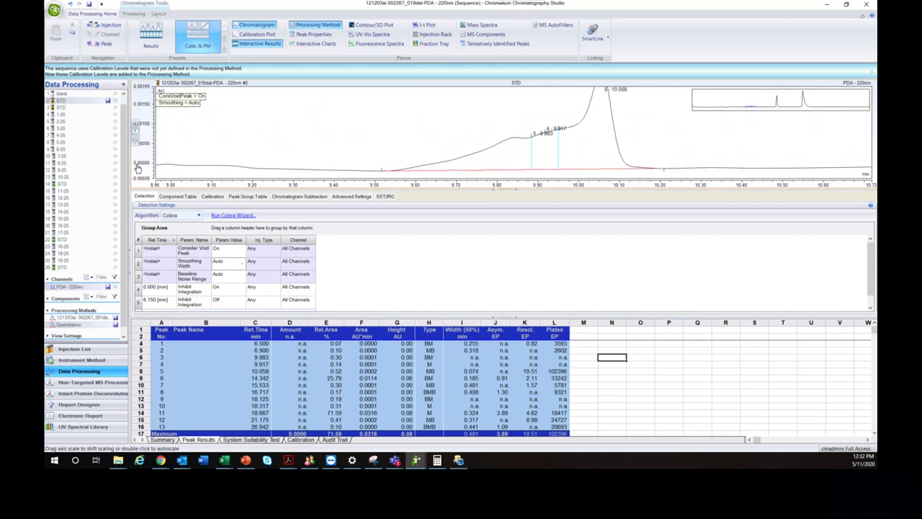
scroll(137, 168, down, 3)
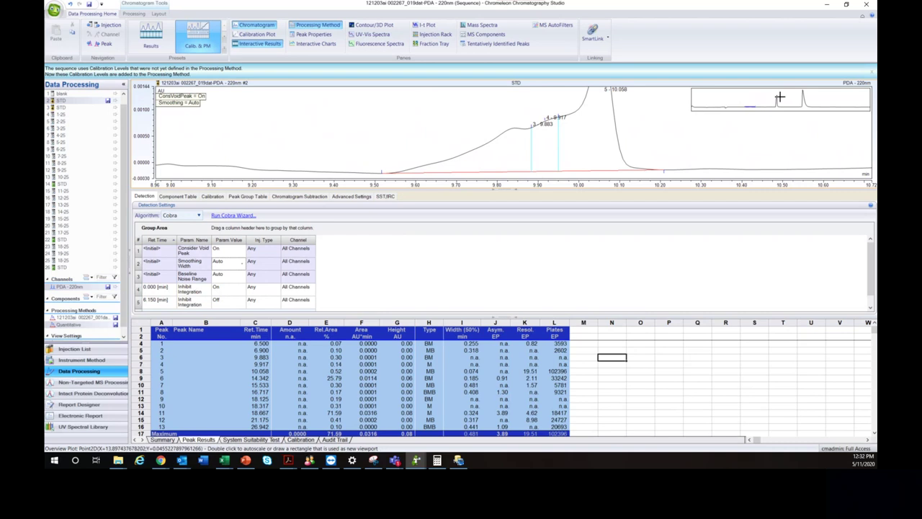
Survey different time ranges of the STD chromatogram using the overview plot, and restore the full 0 to 30 min view.
drag(708, 92, 821, 108)
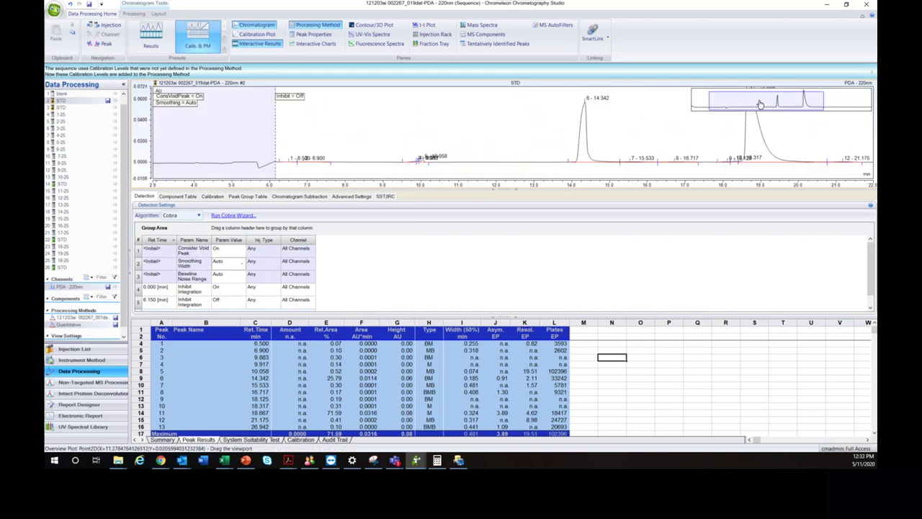
mouse_move(760, 105)
mouse_down()
mouse_move(781, 103)
mouse_move(772, 103)
mouse_up()
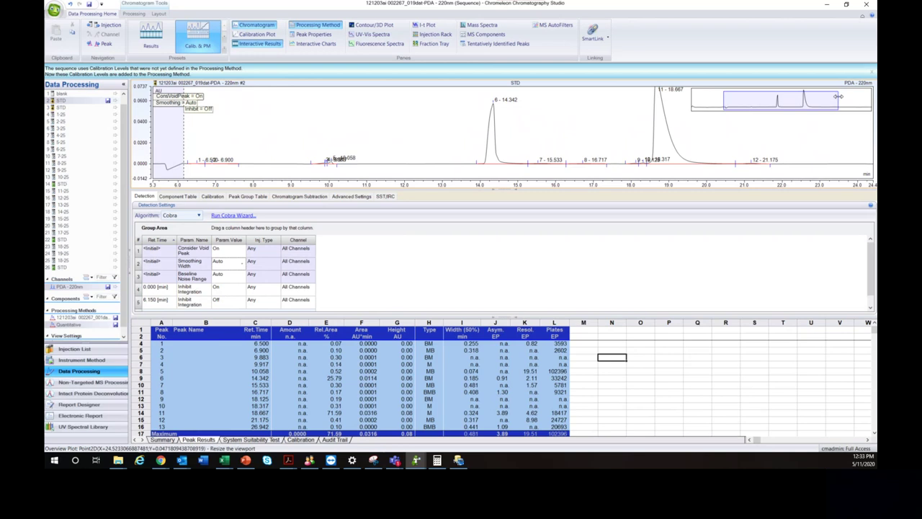
drag(838, 93, 795, 99)
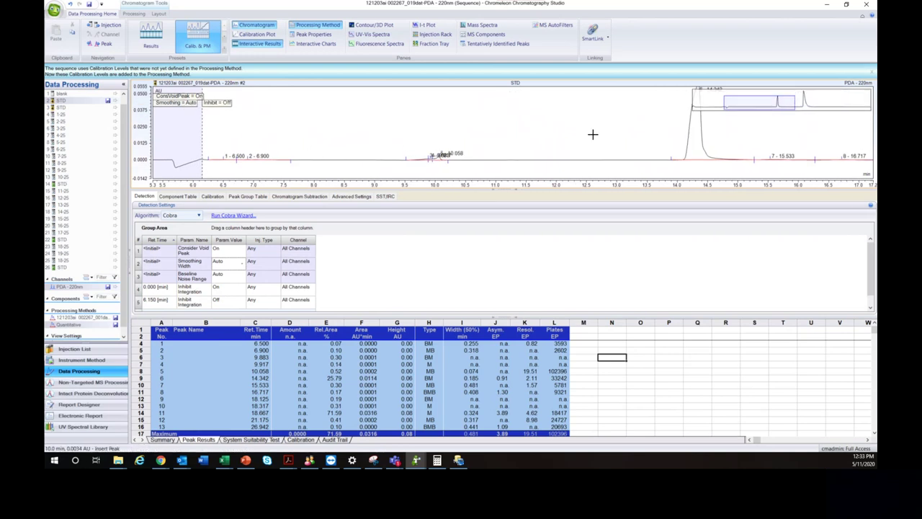
double_click(703, 99)
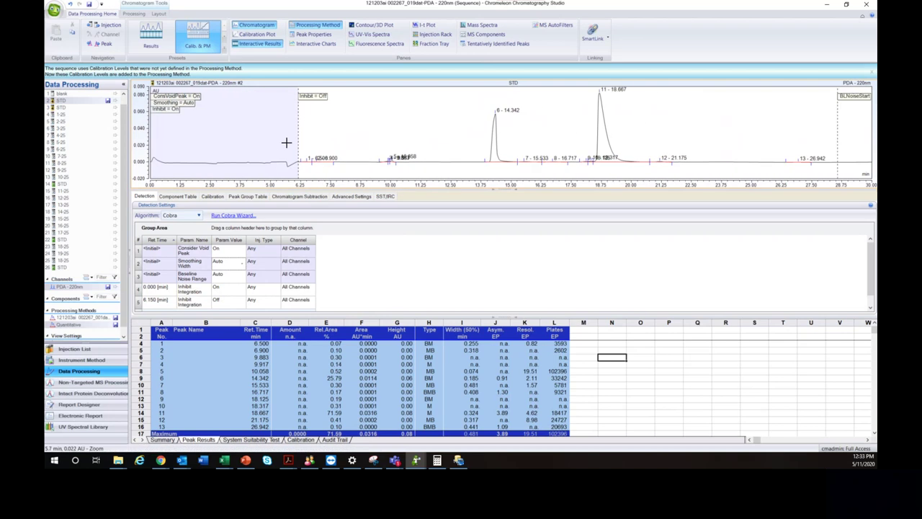
Enlarge the STD chromatogram from about 5.8 to 8.8 min around the 6.500 and 6.900 min peaks.
drag(290, 141, 361, 168)
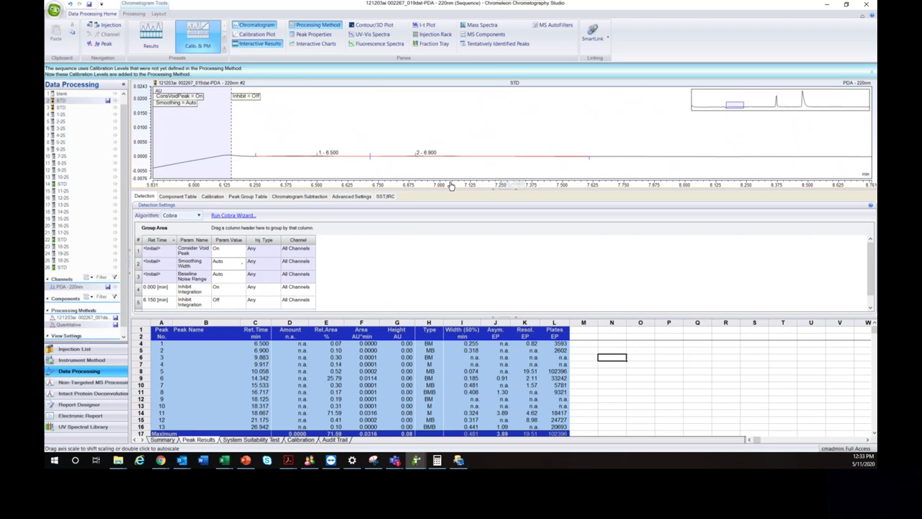
Select peak 1 in the chromatogram and check its area and 50% width in the peak results.
click(315, 157)
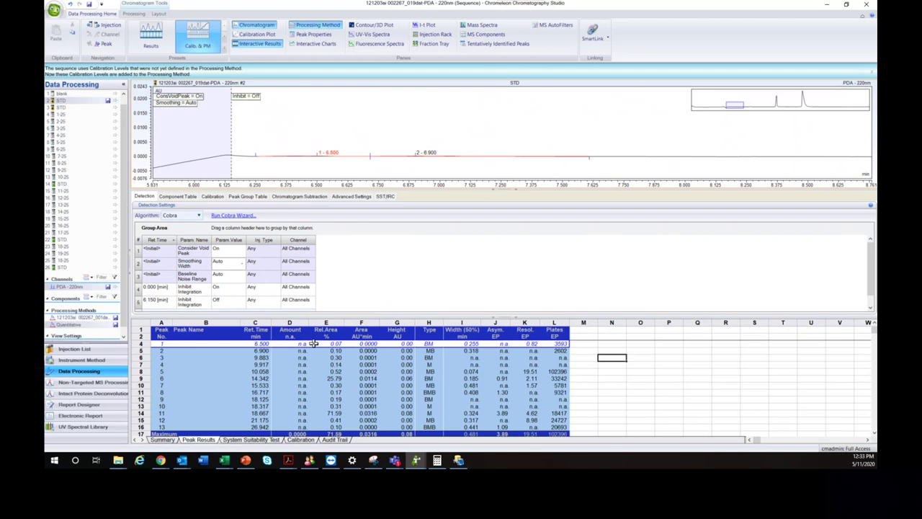
click(368, 344)
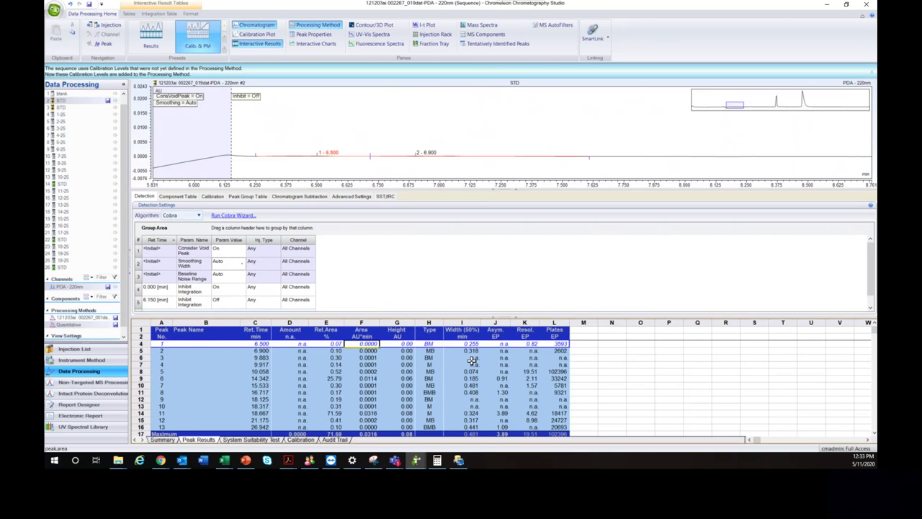
click(466, 346)
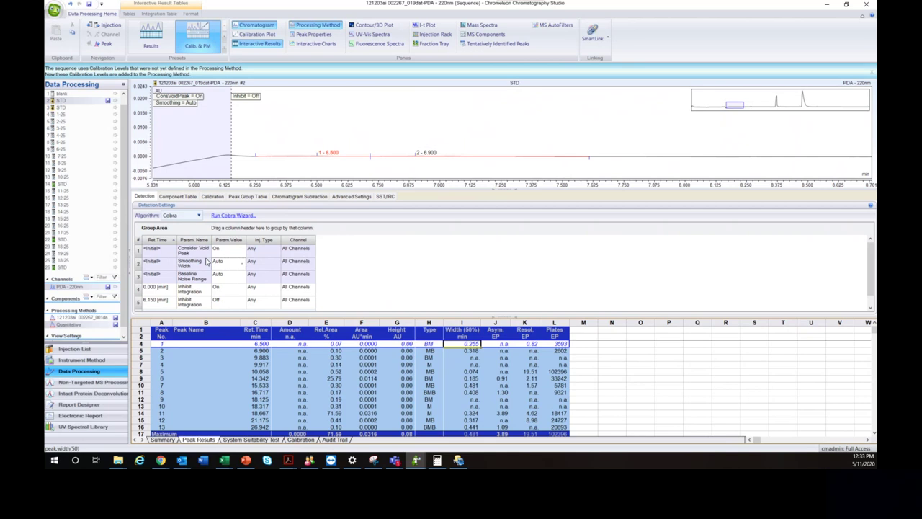
Set the number format of the Area column in the peak results table to 0.000000.
click(363, 332)
double_click(362, 331)
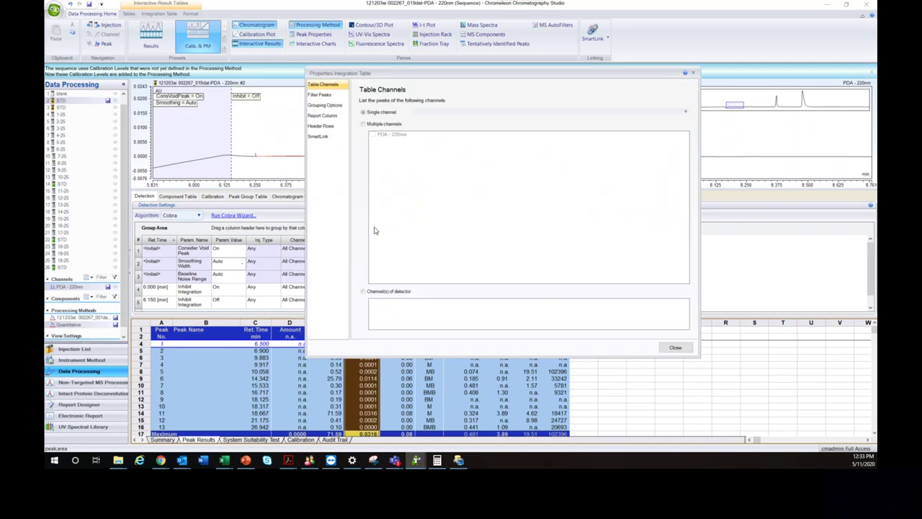
click(321, 115)
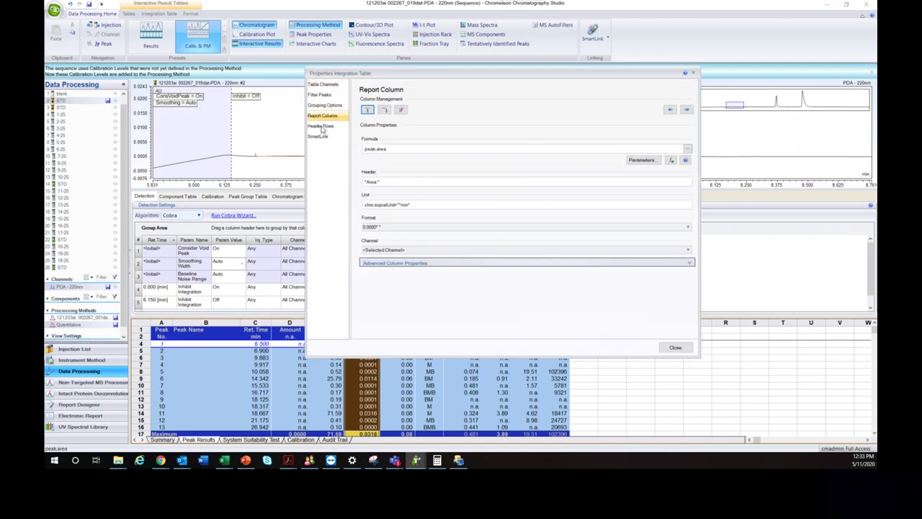
click(688, 226)
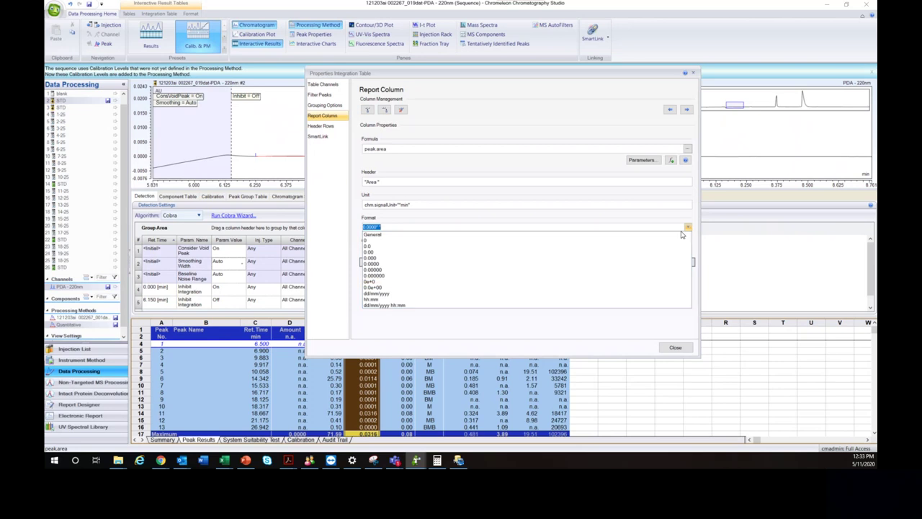
click(380, 280)
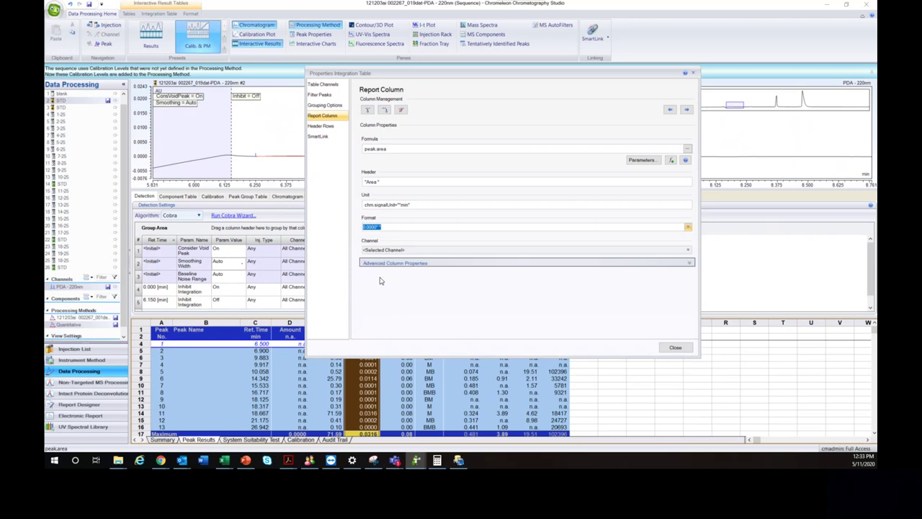
click(675, 347)
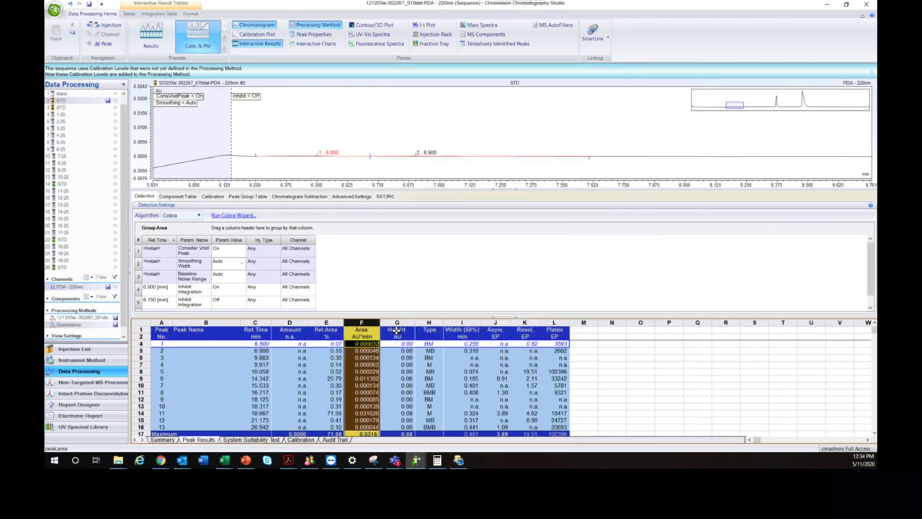
Set the number format of the Height column in the peak results table to 0.0000.
double_click(397, 330)
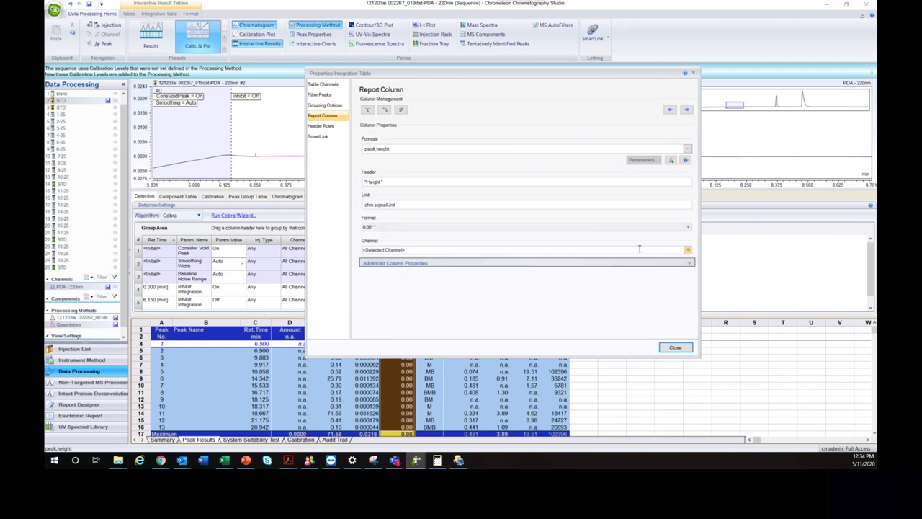
click(687, 227)
click(512, 263)
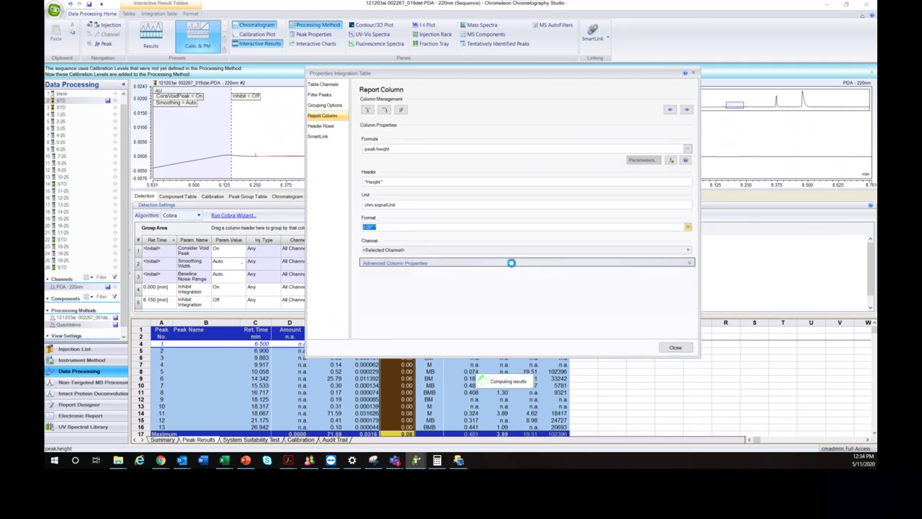
click(675, 347)
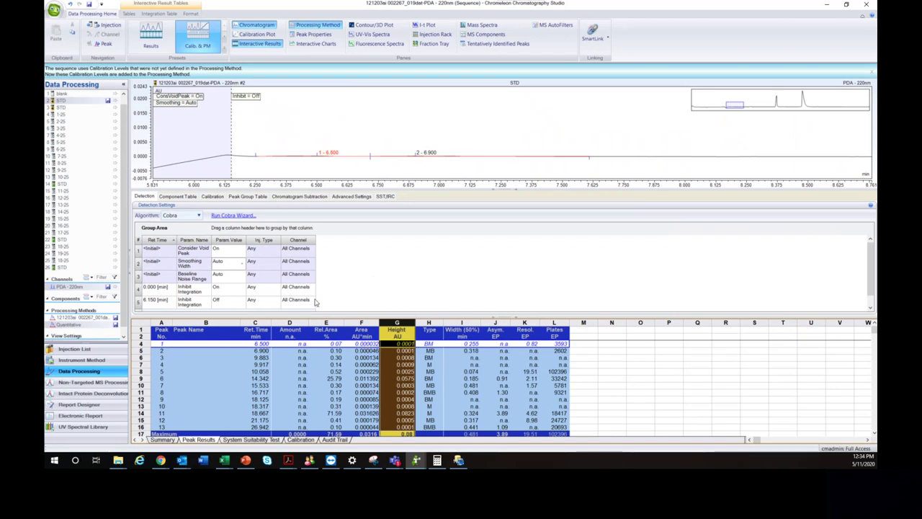
Append a Minimum Area detection parameter of 0.0004 Signal*min at 0.000 min for all channels.
scroll(375, 280, down, 1)
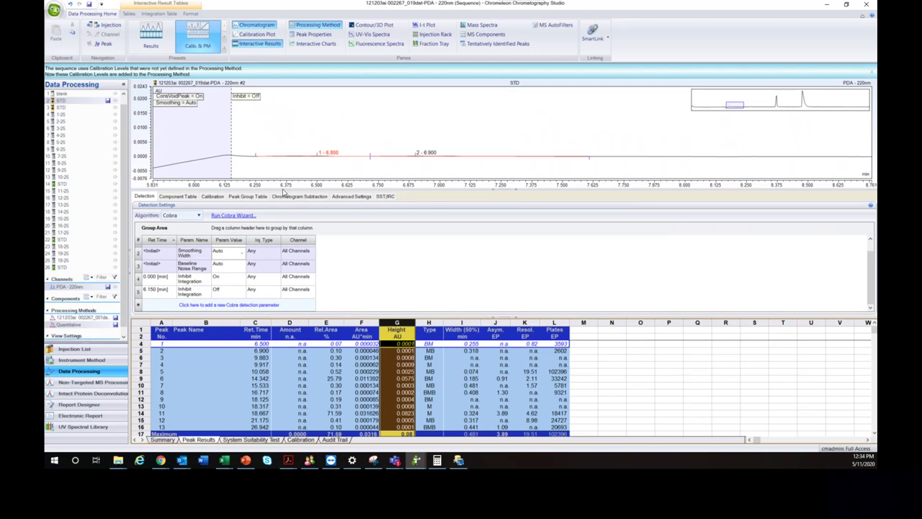
click(253, 304)
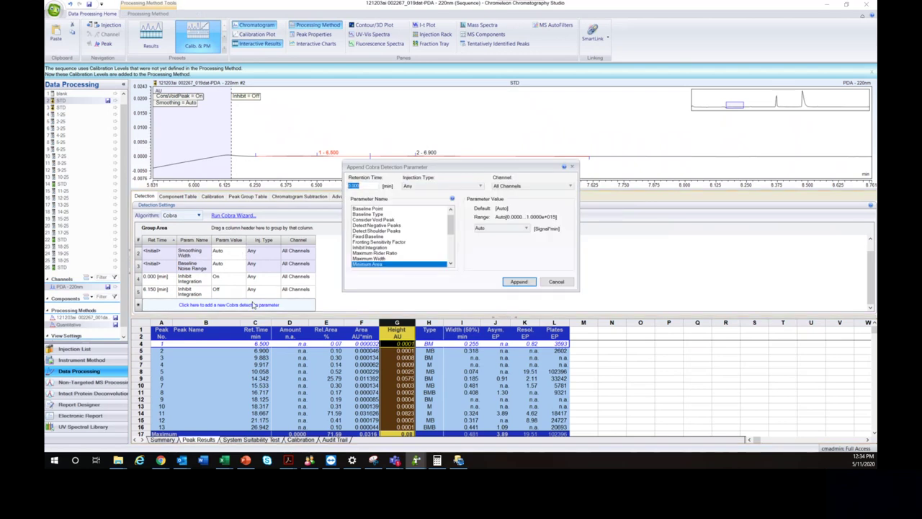
click(503, 227)
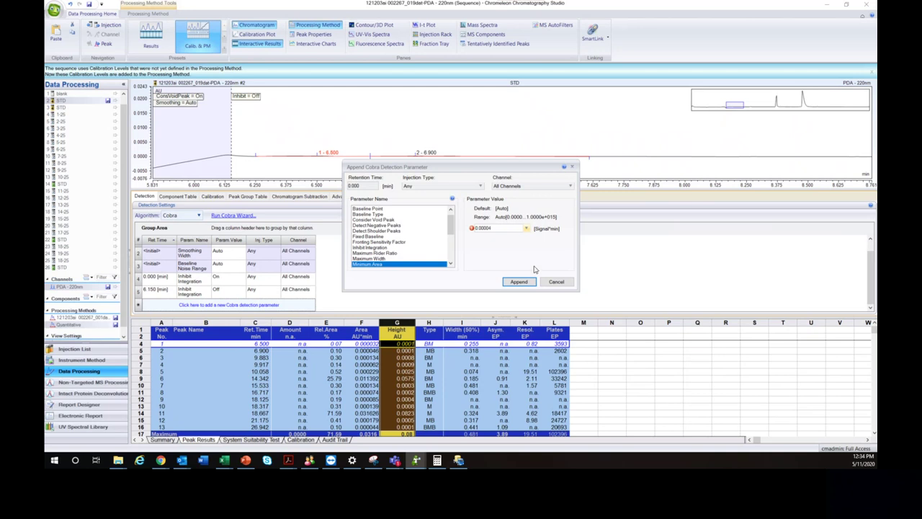
key(Return)
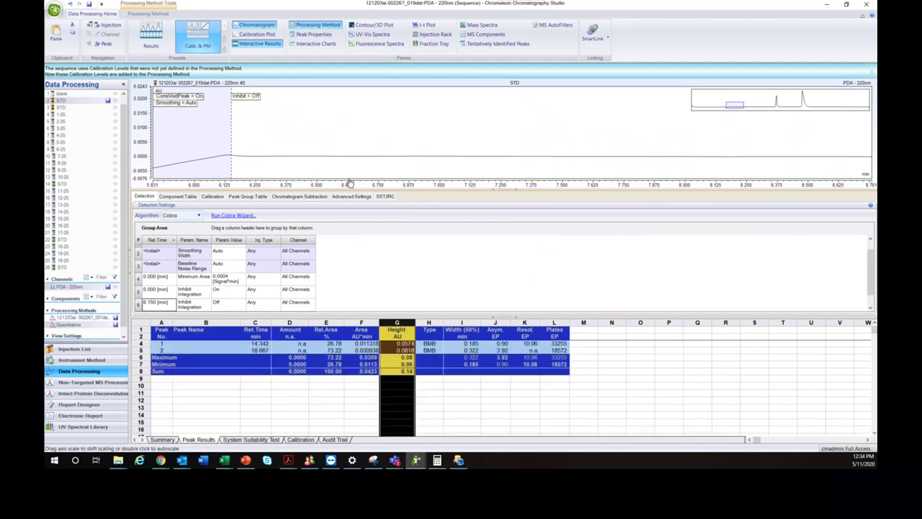
Delete the Minimum Area detection setting from the processing method.
mouse_move(742, 109)
mouse_down()
mouse_move(808, 106)
mouse_move(733, 107)
mouse_up()
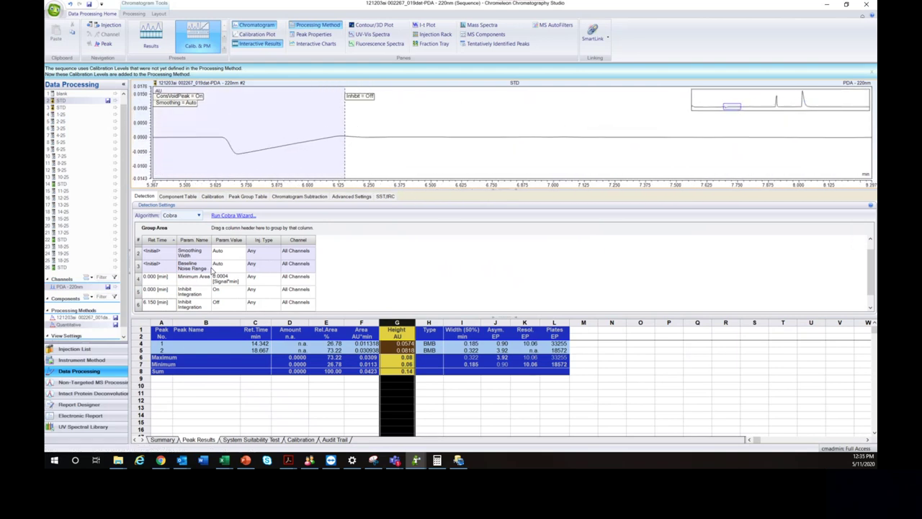
click(139, 278)
right_click(138, 278)
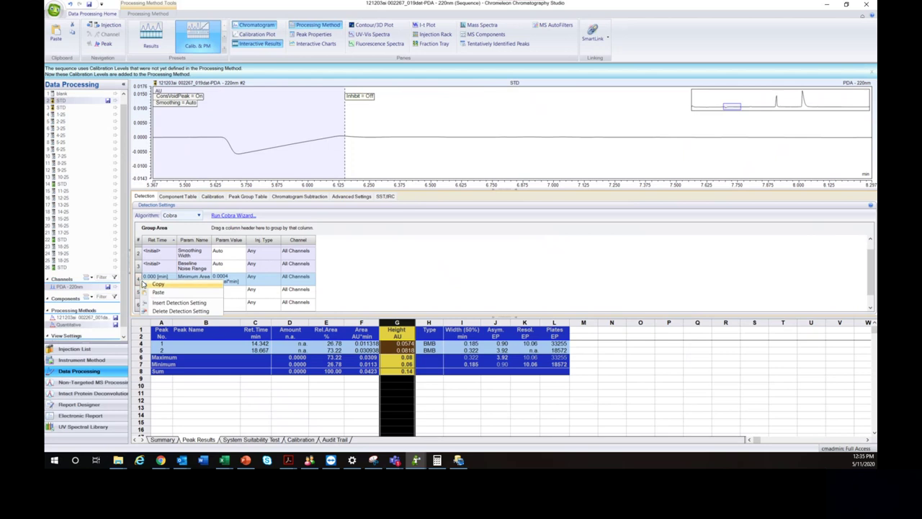
click(149, 312)
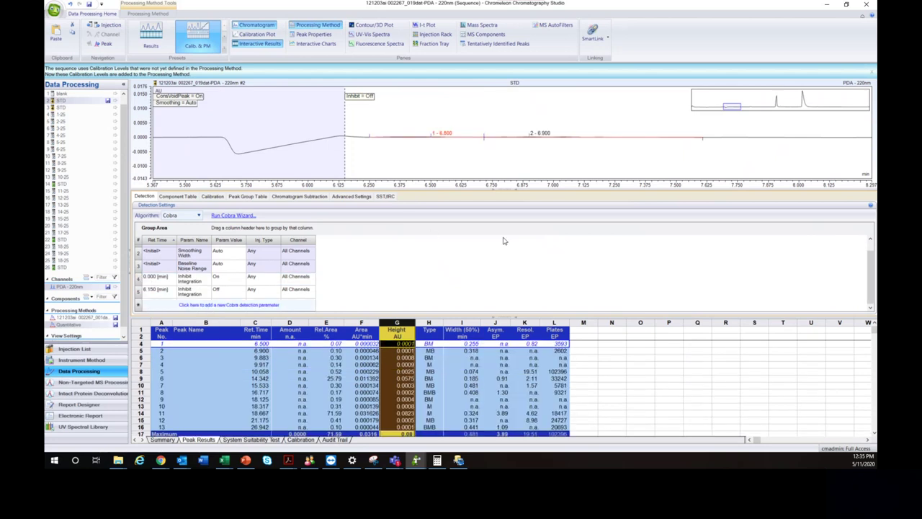
Examine peaks 5, 4 and 3 near 10 min in the chromatogram and their entries in the Type column.
click(675, 161)
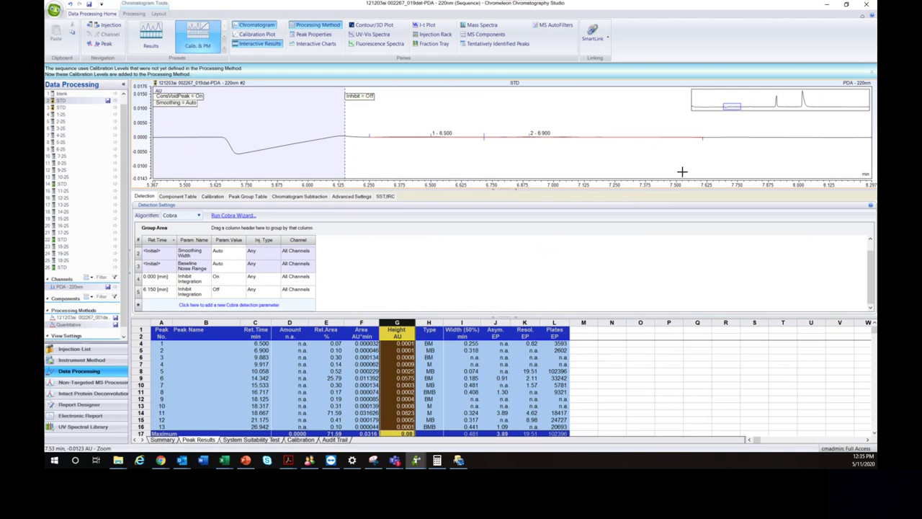
scroll(685, 160, down, 5)
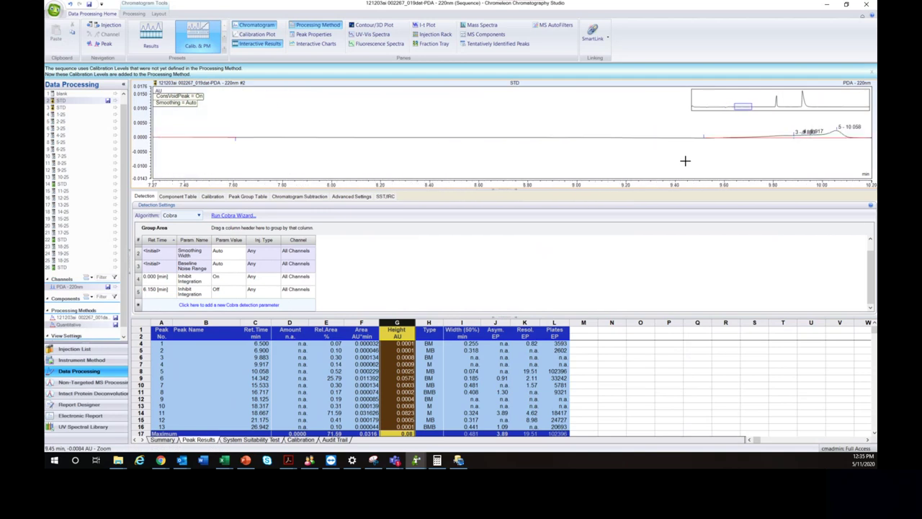
scroll(685, 161, down, 1)
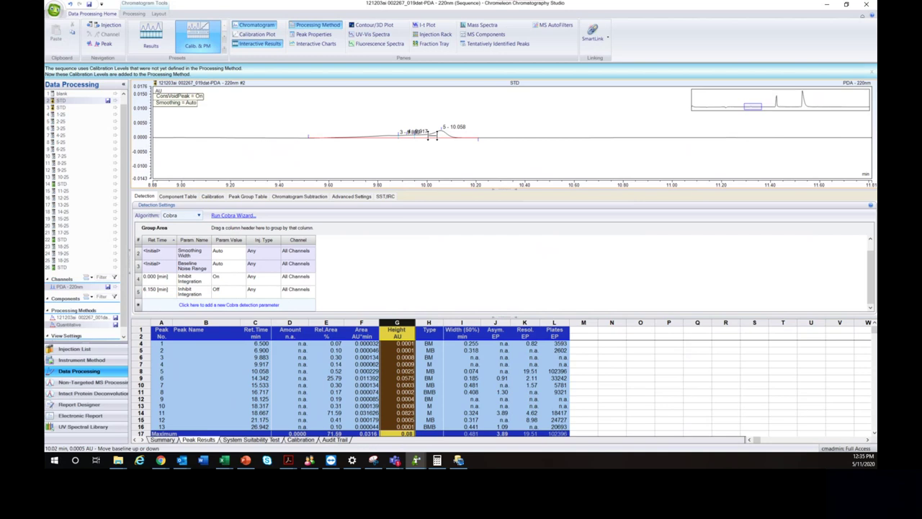
click(437, 134)
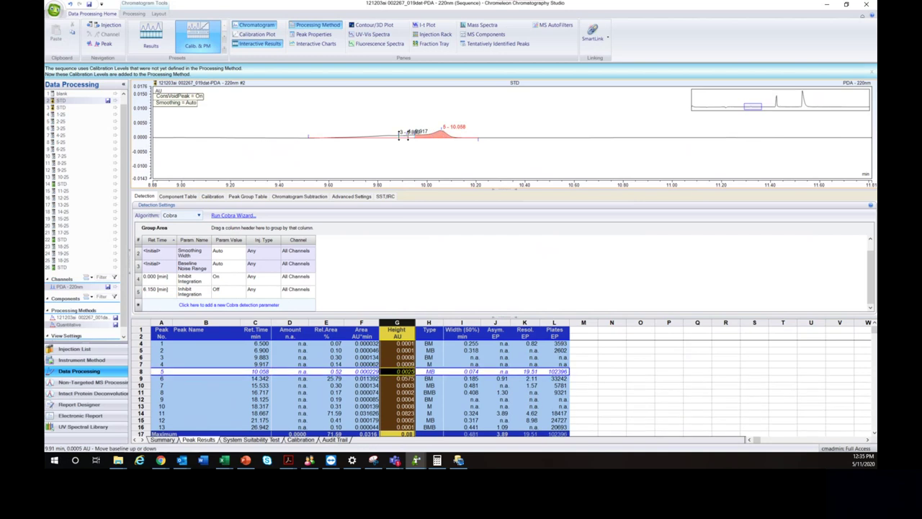
click(407, 135)
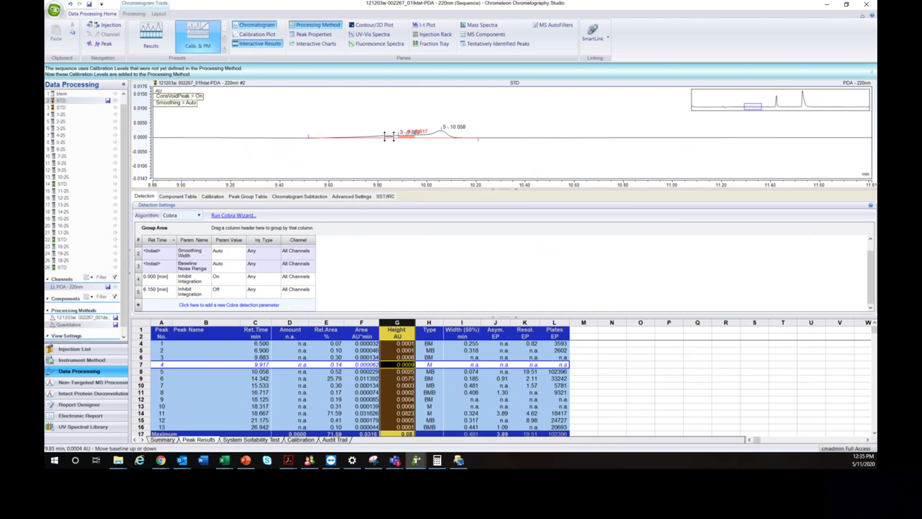
click(394, 141)
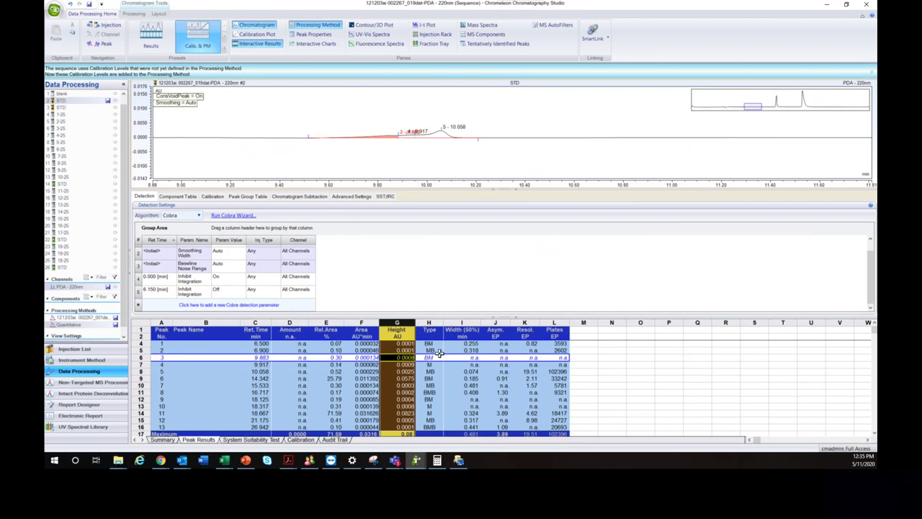
click(432, 330)
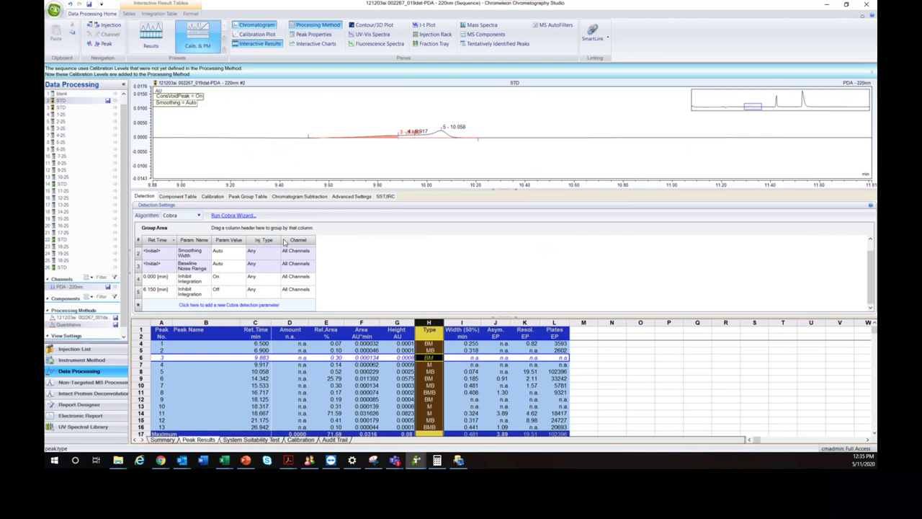
Review the Rider Detection and Detect Shoulder Peaks options among the Cobra detection parameters without appending any.
click(255, 307)
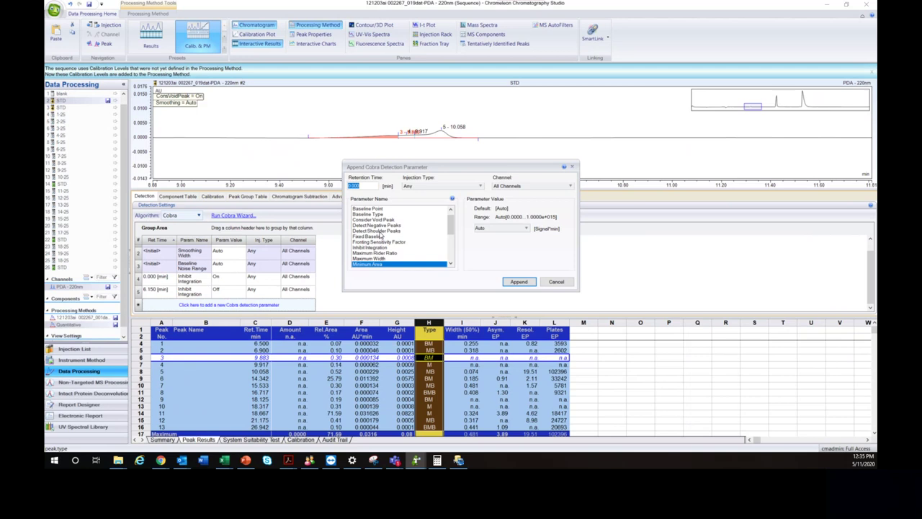
scroll(384, 245, down, 3)
scroll(385, 260, down, 2)
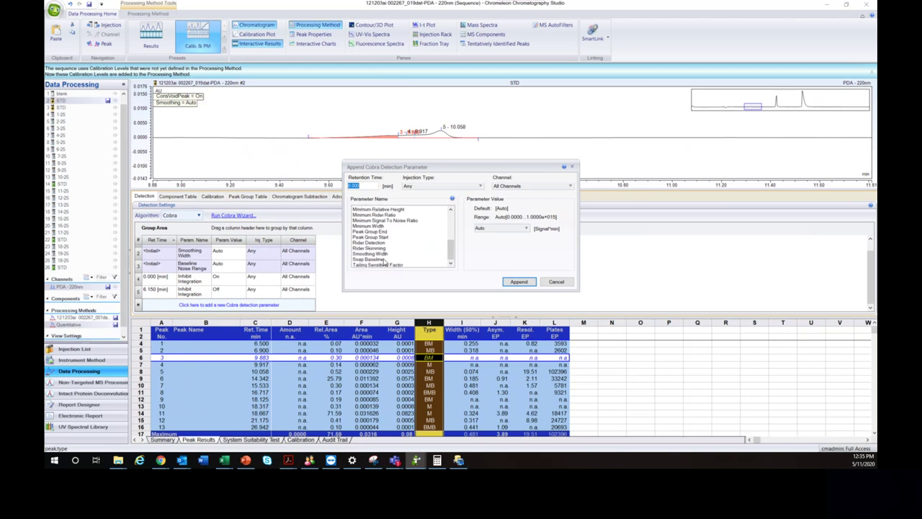
click(373, 243)
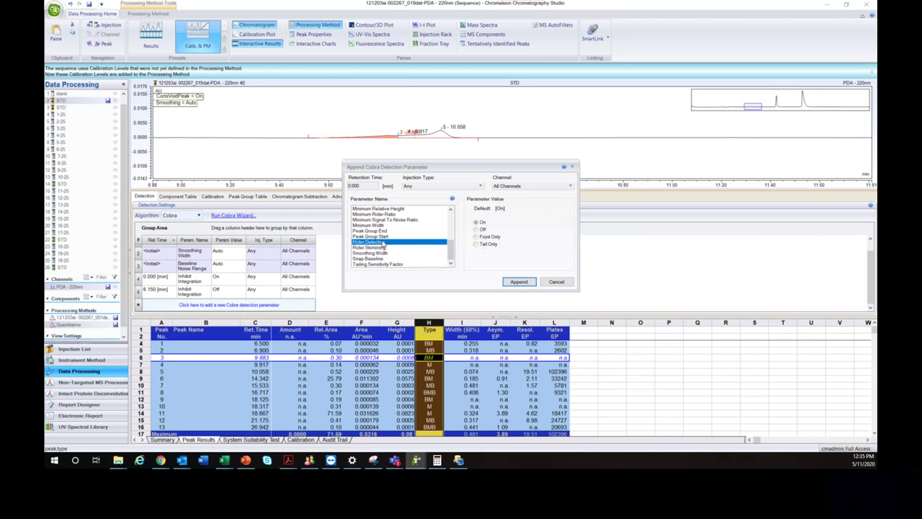
scroll(384, 244, up, 5)
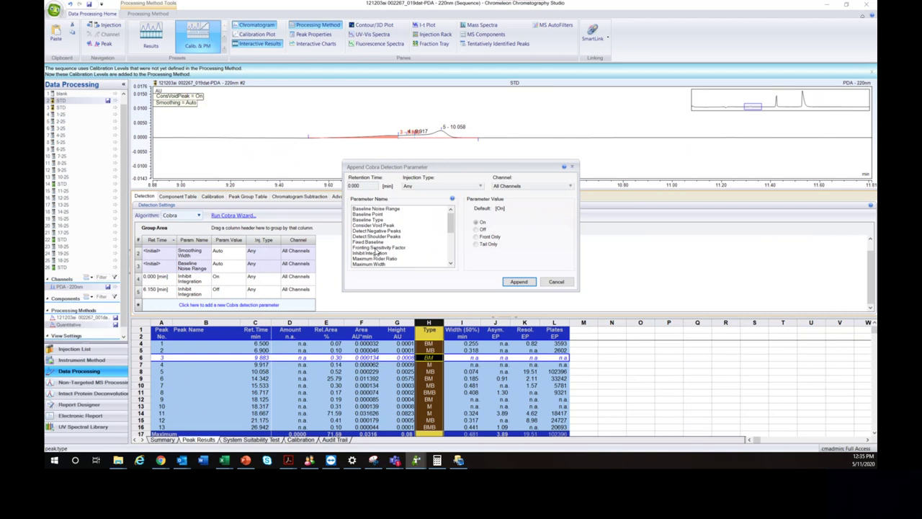
click(389, 237)
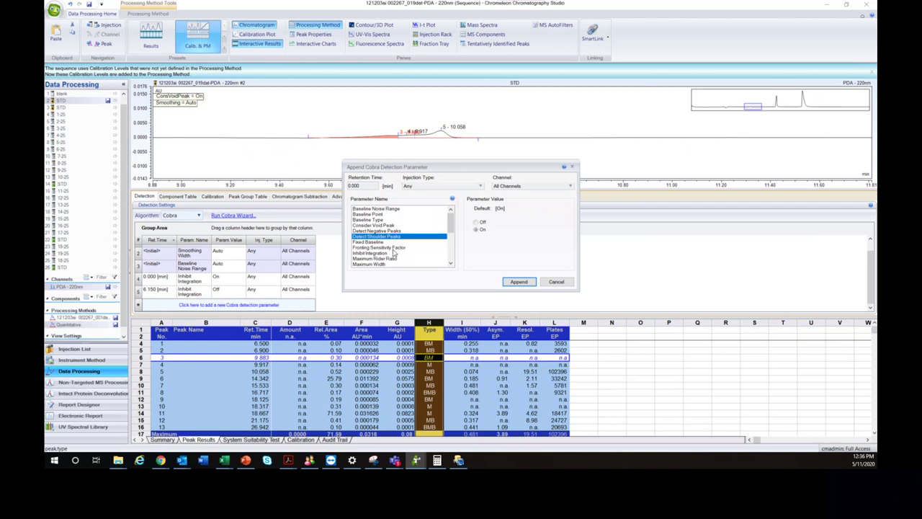
scroll(396, 253, down, 5)
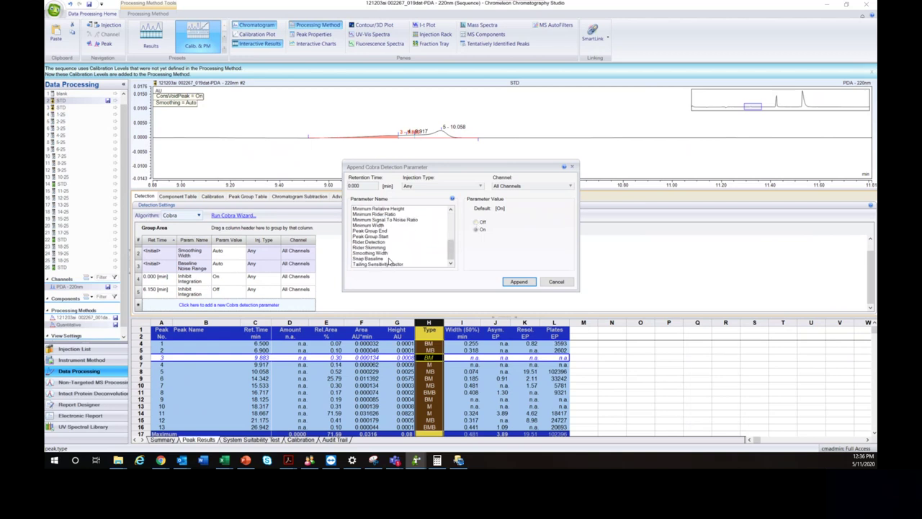
scroll(376, 245, up, 5)
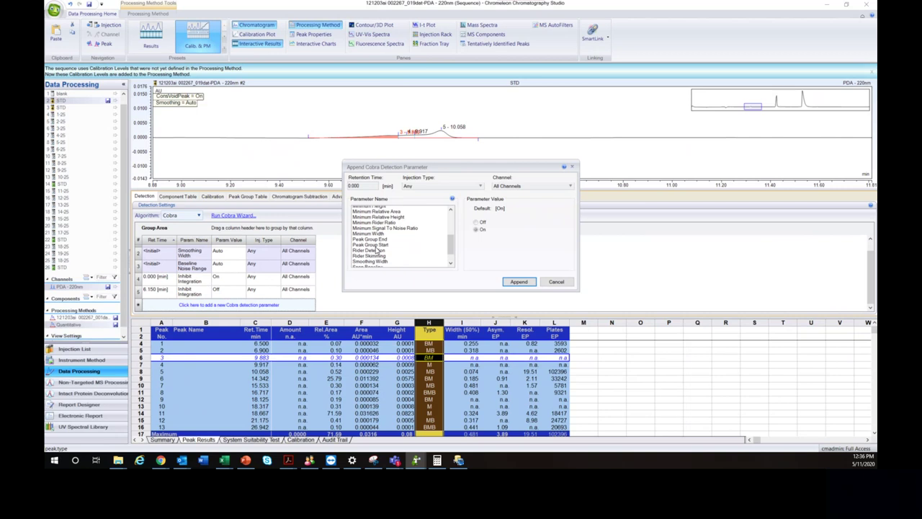
click(376, 242)
scroll(384, 246, down, 1)
scroll(384, 246, down, 3)
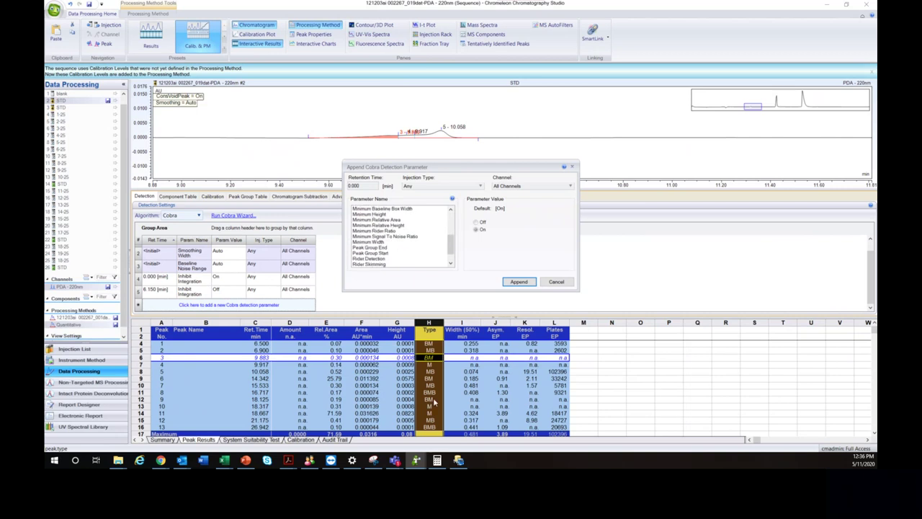
click(556, 281)
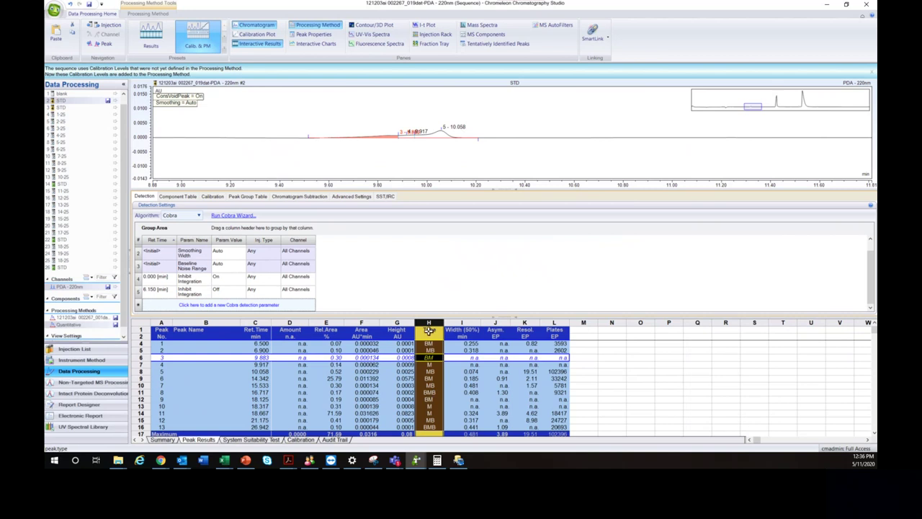
Read the help topic explaining the peak type codes for the Type column, leaving the column's properties as they are.
double_click(430, 332)
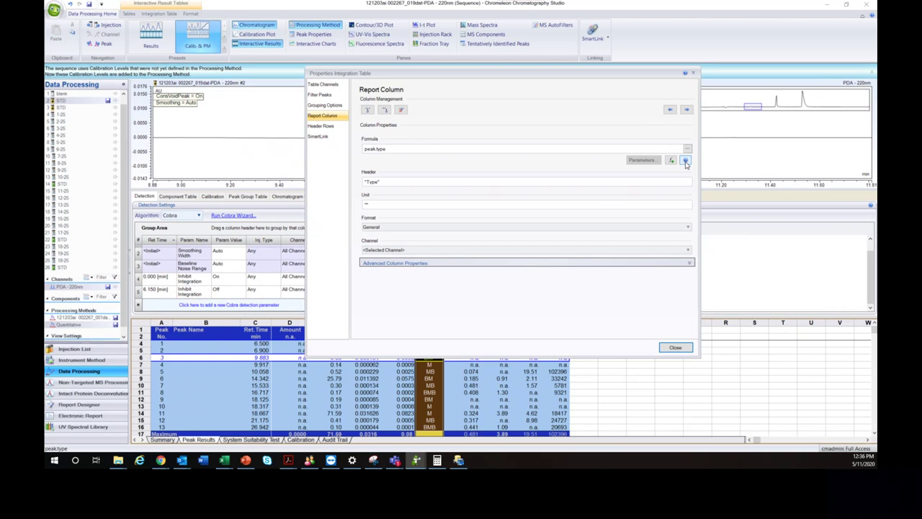
click(684, 160)
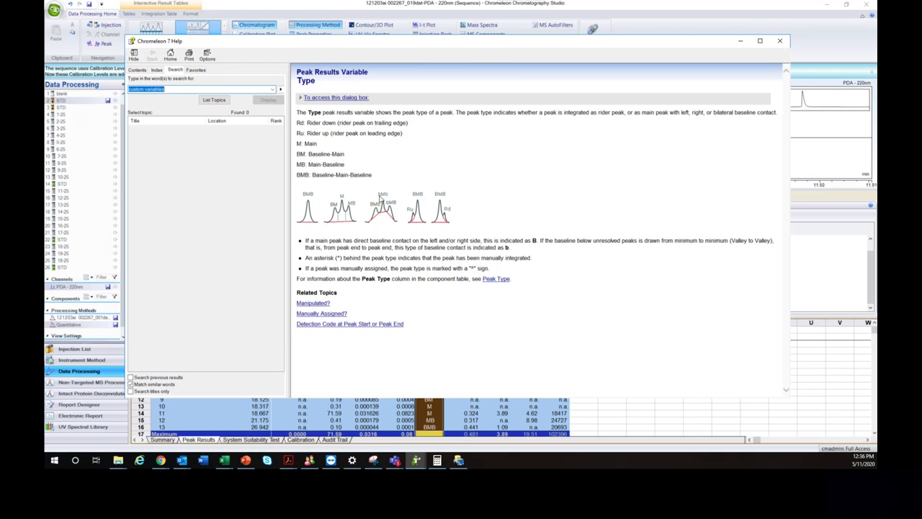
click(381, 199)
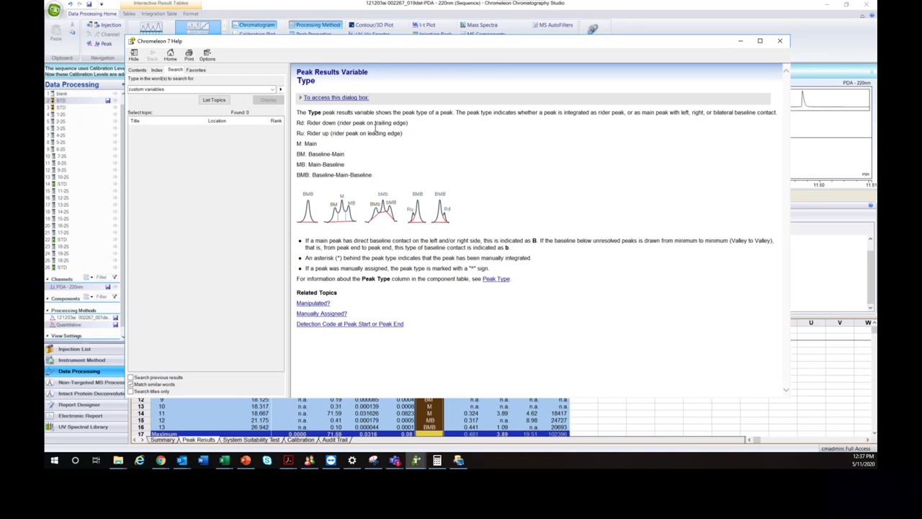
click(781, 43)
click(694, 74)
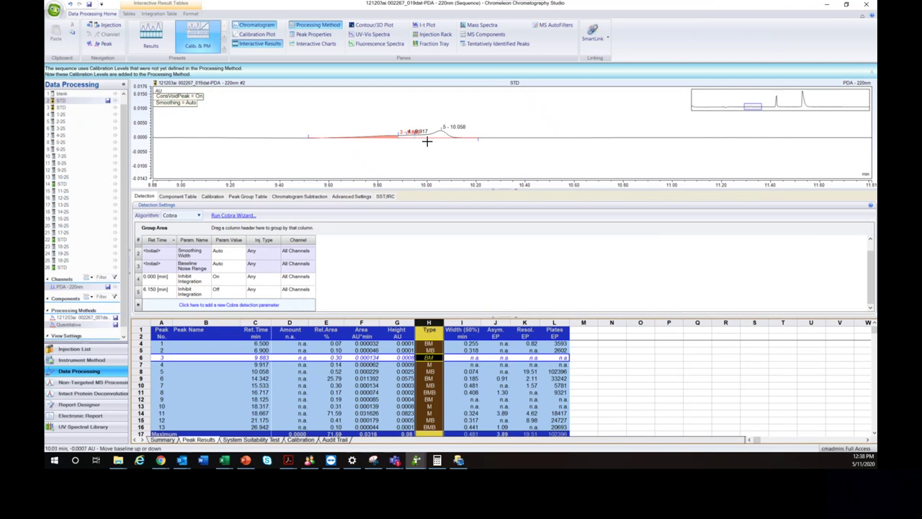
Review the Maximum Rider Ratio and Minimum Rider Ratio options among the Cobra detection parameters.
click(236, 306)
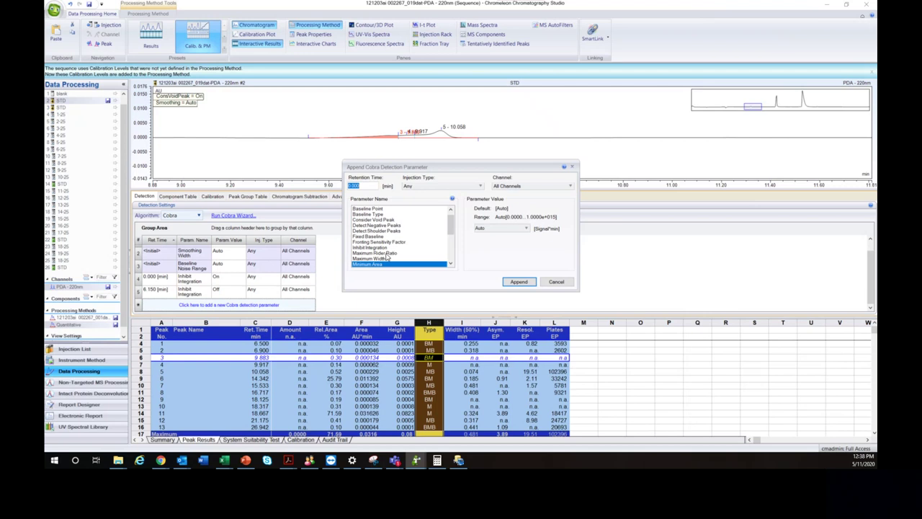
click(390, 254)
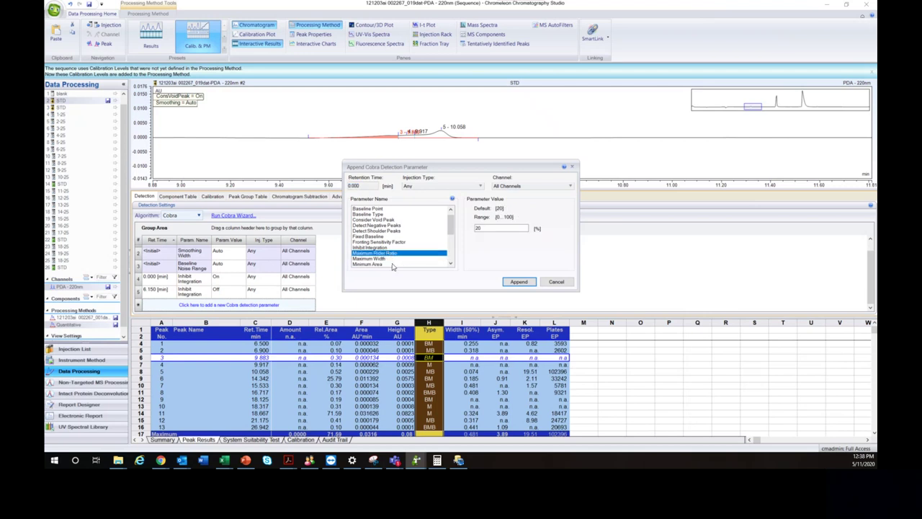
click(491, 229)
scroll(400, 243, down, 1)
scroll(401, 243, down, 1)
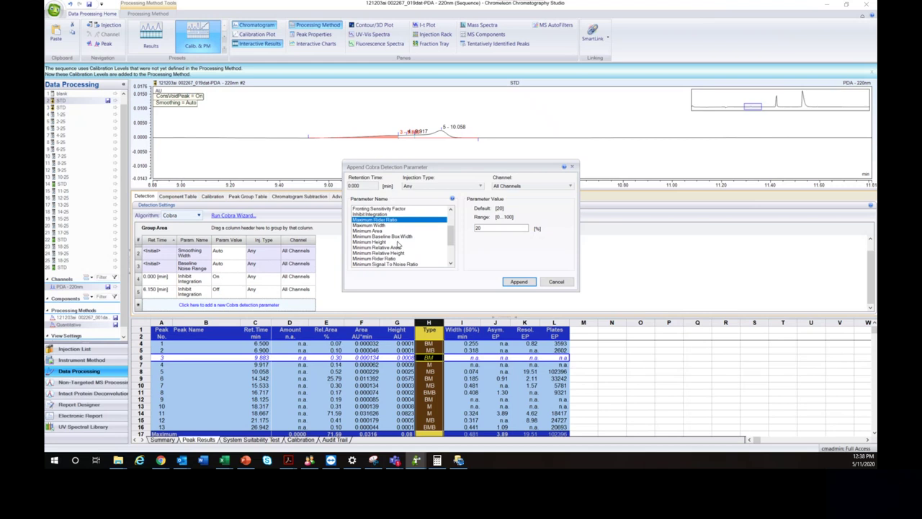
click(386, 258)
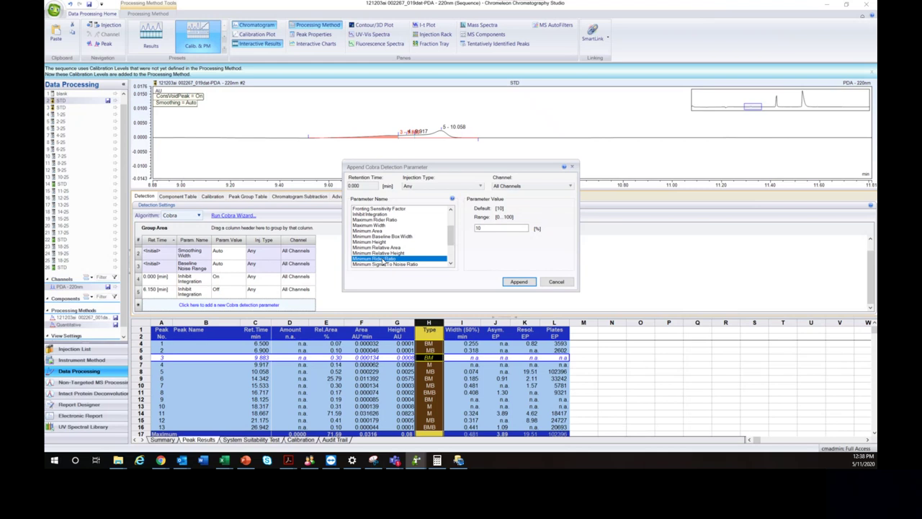
click(386, 219)
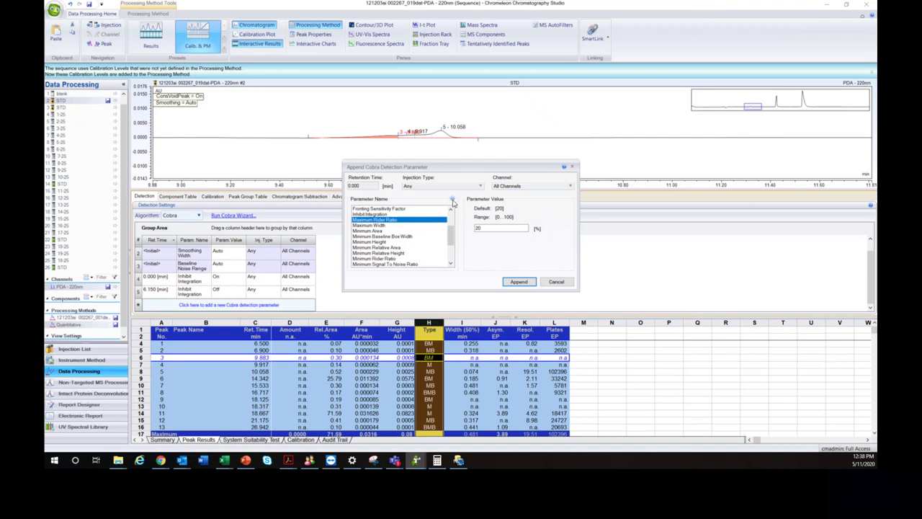
Read the help topic on how Maximum Rider Ratio classifies rider peaks, and leave the parameter unappended.
click(453, 199)
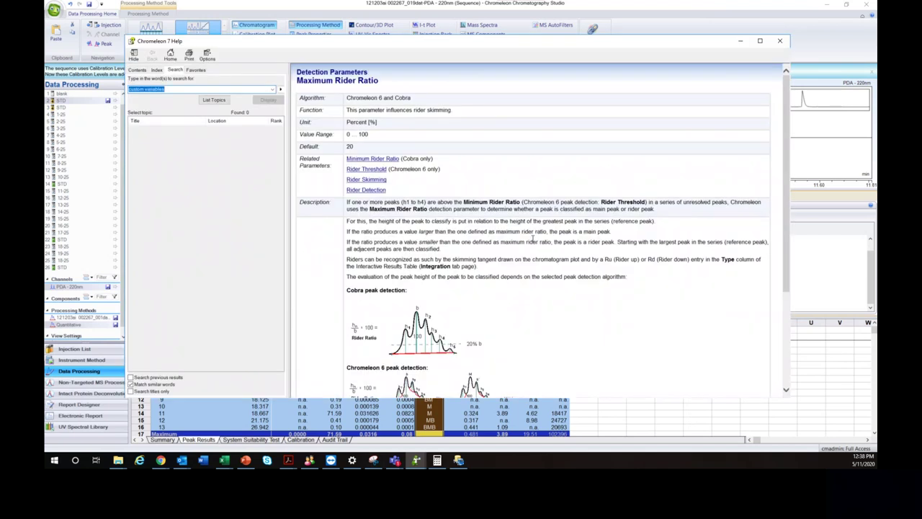
scroll(536, 252, up, 5)
scroll(572, 310, down, 3)
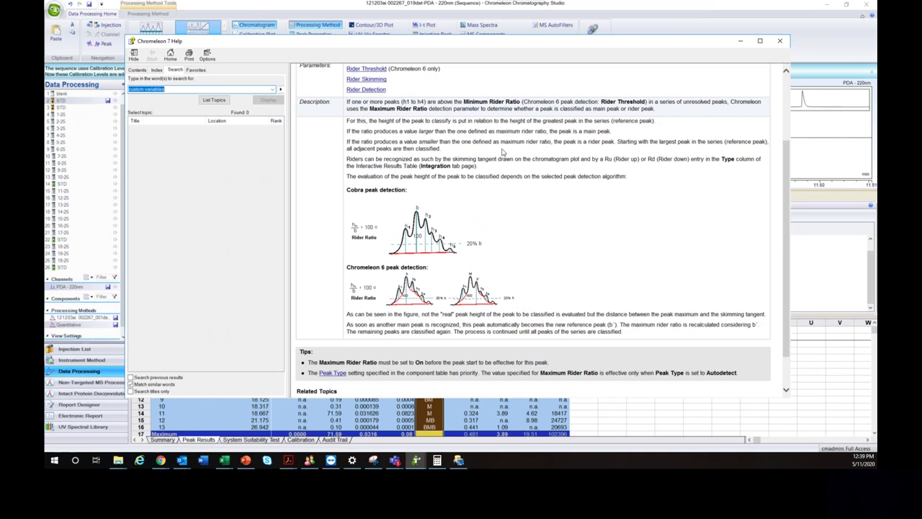
scroll(402, 126, up, 3)
scroll(484, 296, down, 4)
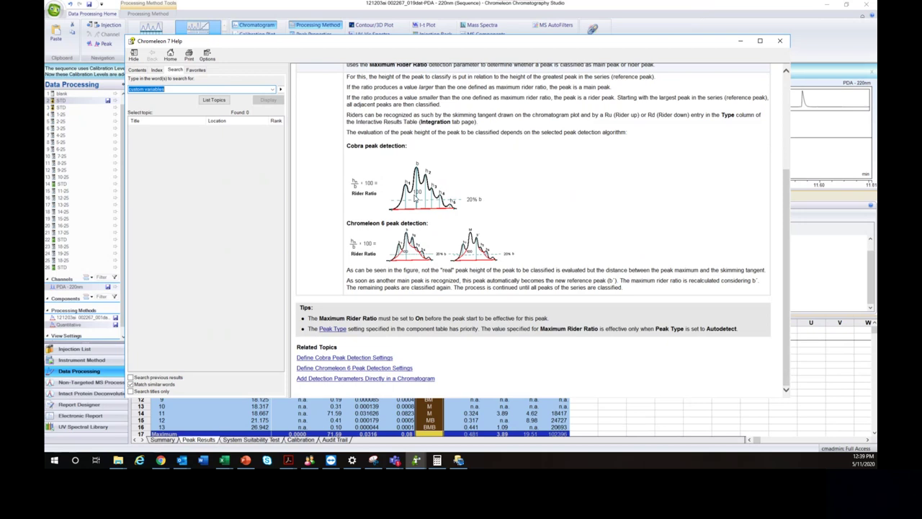
click(778, 41)
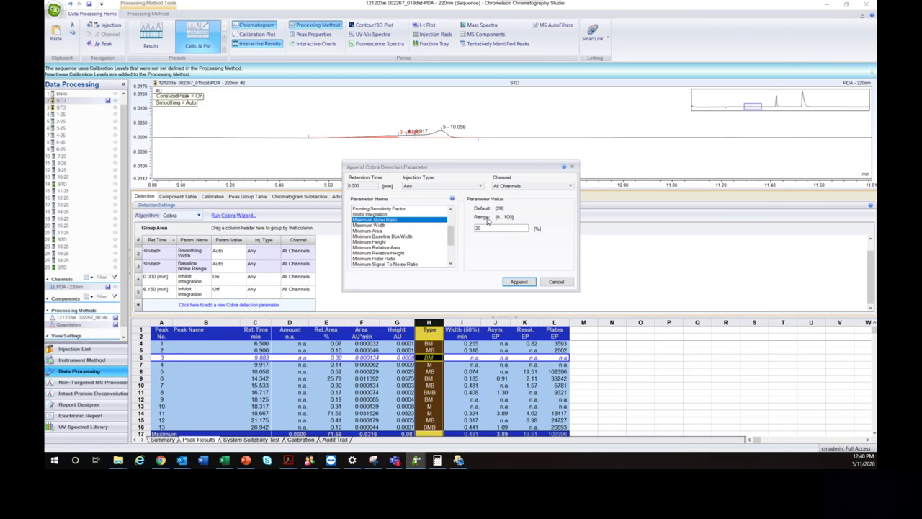
click(566, 284)
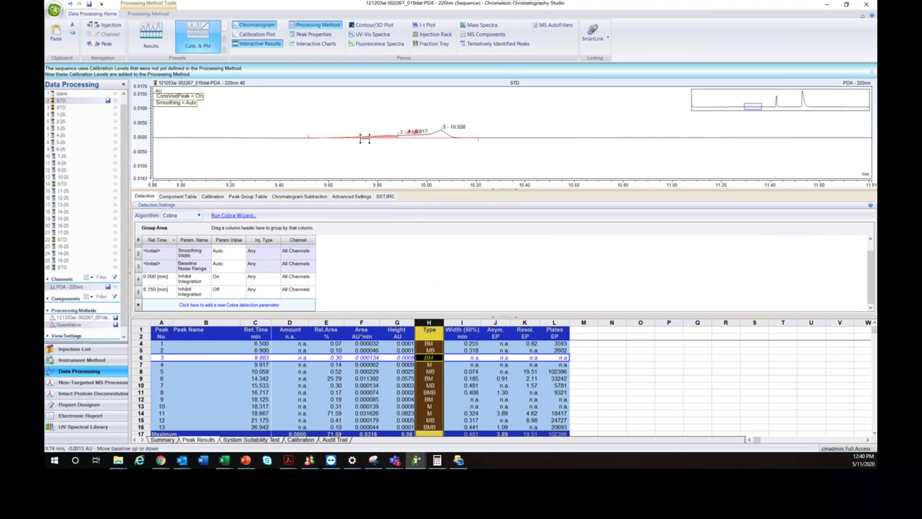
Run SmartPeaks on the chromatogram range from about 9.49 to 10.28 min and enlarge the window of integration alternatives.
click(391, 103)
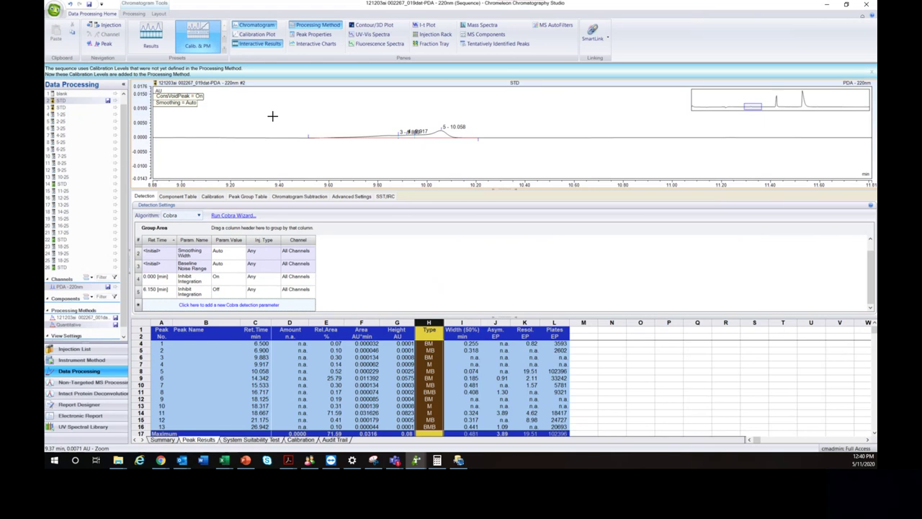
click(135, 15)
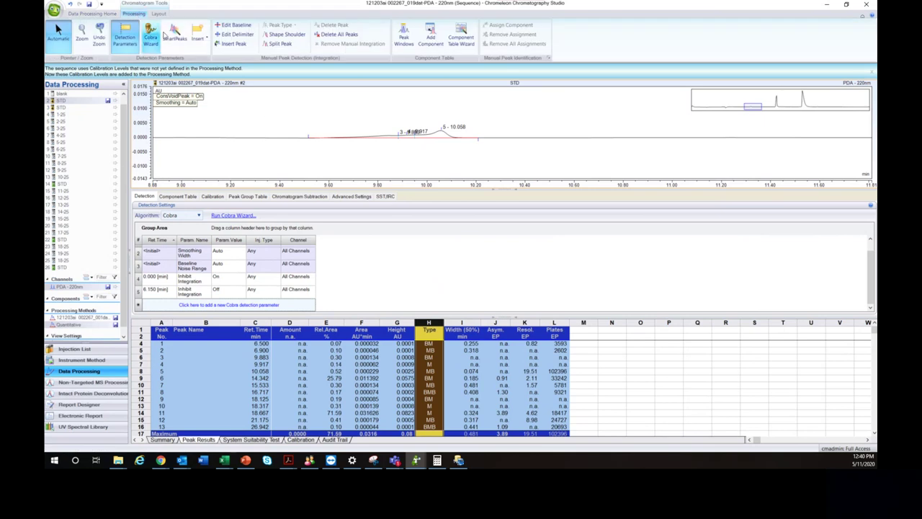
click(174, 39)
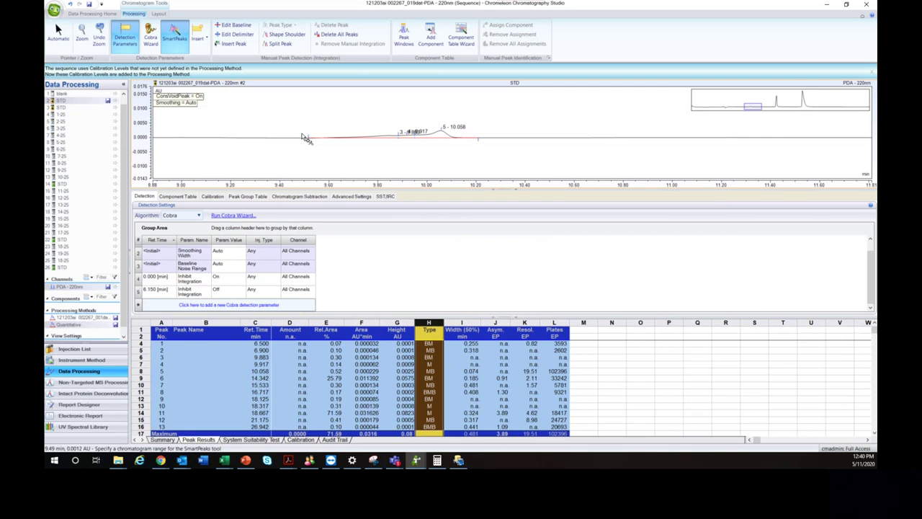
drag(303, 136, 496, 139)
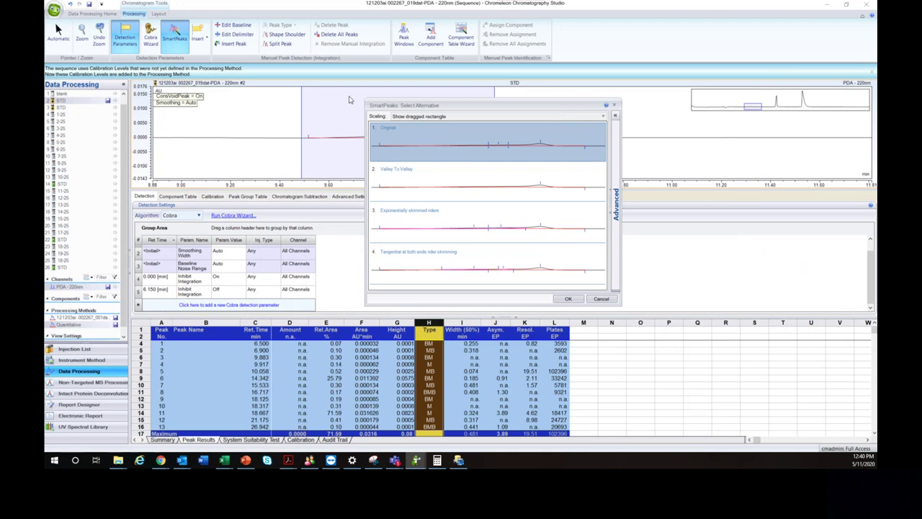
drag(365, 100, 186, 49)
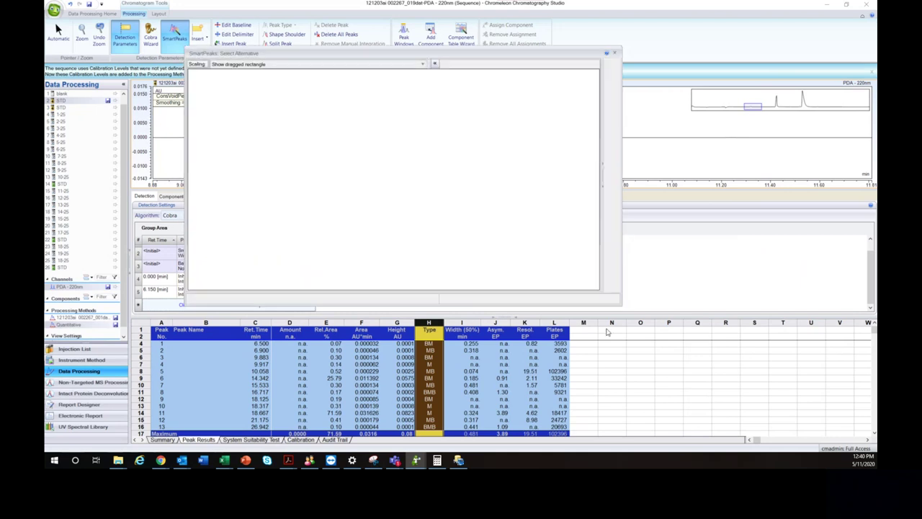
drag(620, 306, 771, 400)
Compare the detection parameters of the SmartPeaks alternatives and apply Exponentially skimmed riders.
mouse_move(404, 307)
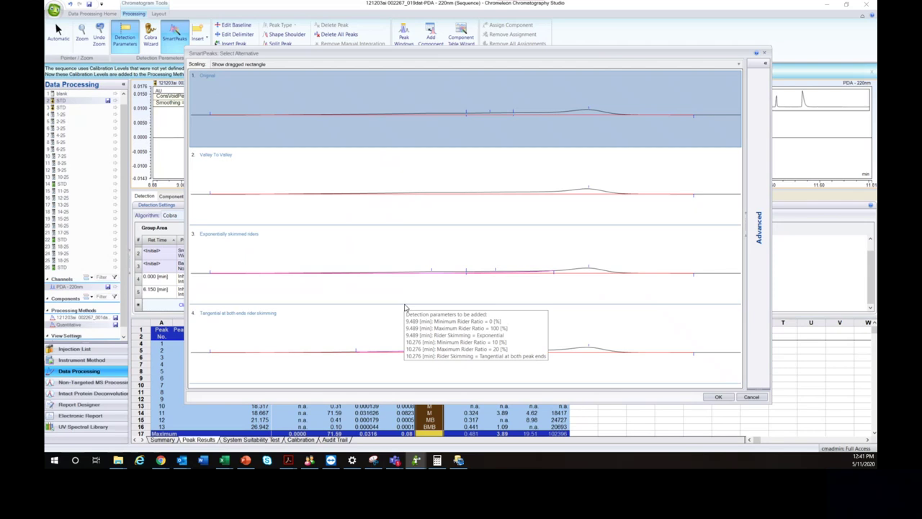
mouse_move(295, 258)
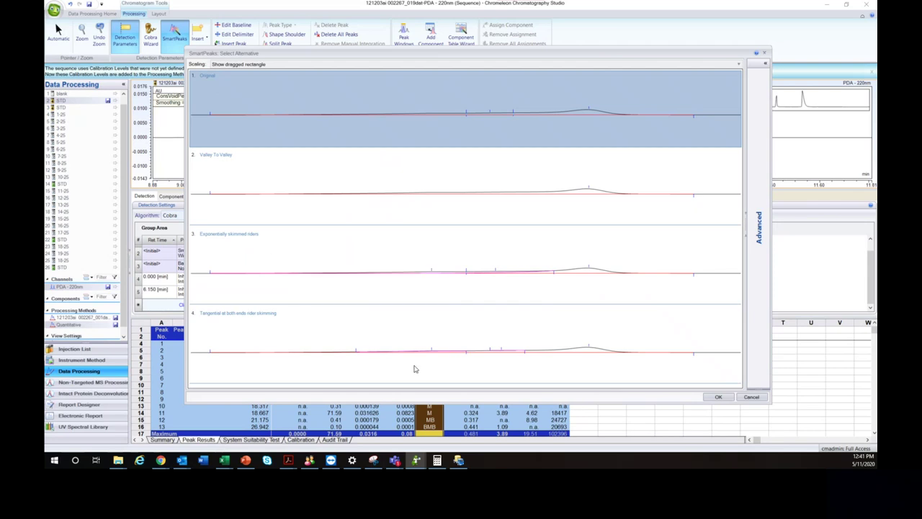
mouse_move(435, 344)
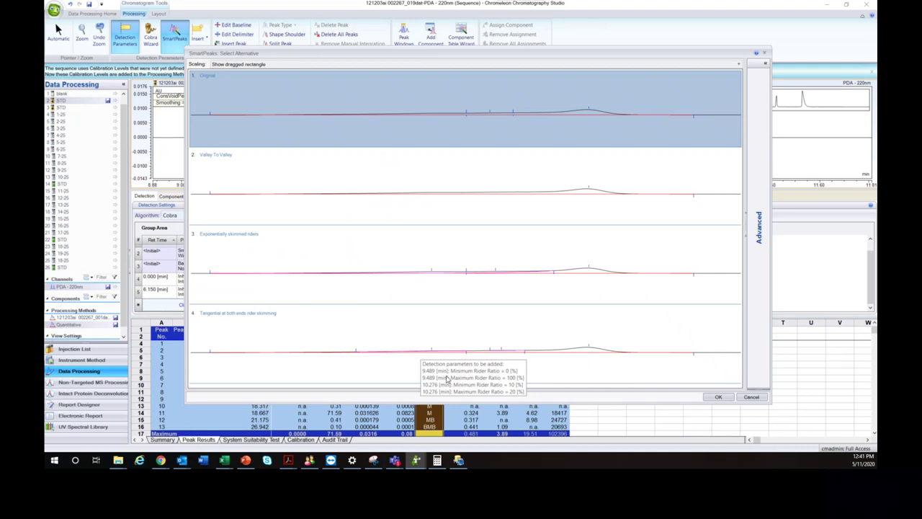
click(343, 260)
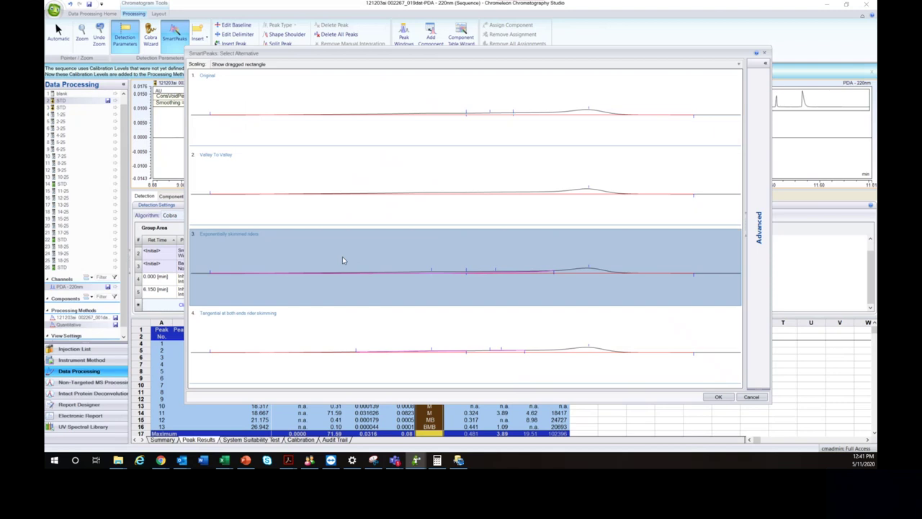
click(723, 397)
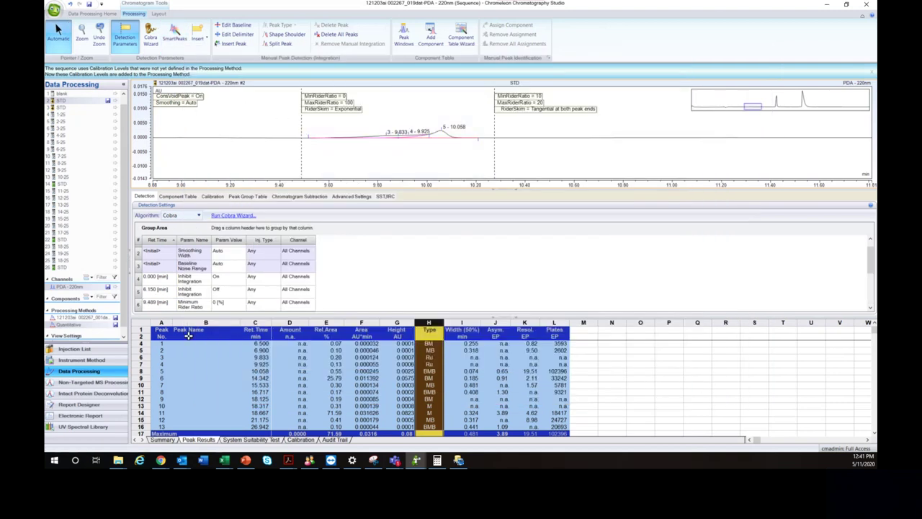
Examine the rider parameters at 9.489 and 10.276 min in the detection table and the Type entries of peaks 3 and 4.
scroll(184, 291, down, 1)
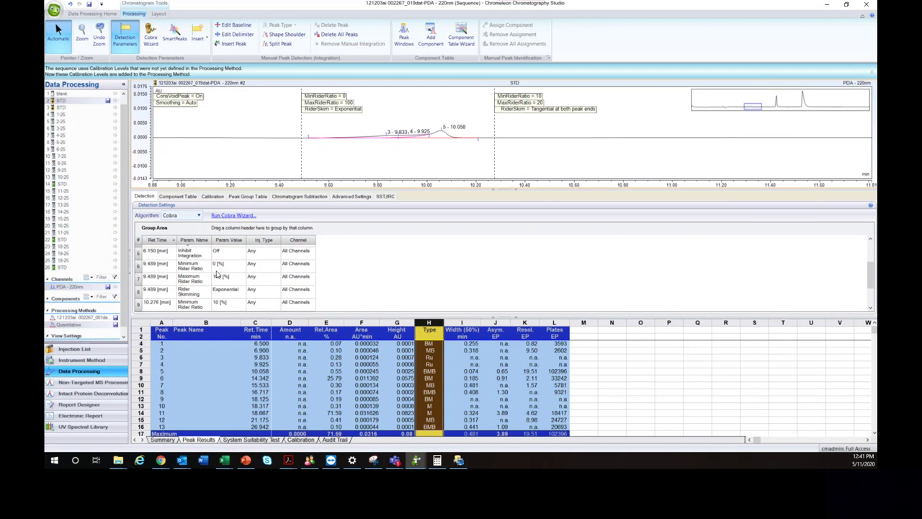
scroll(227, 296, down, 1)
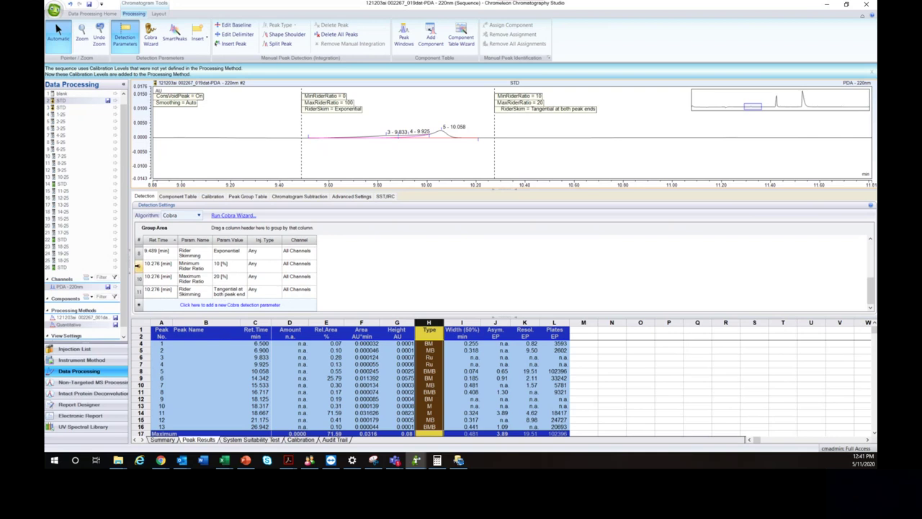
scroll(247, 291, up, 3)
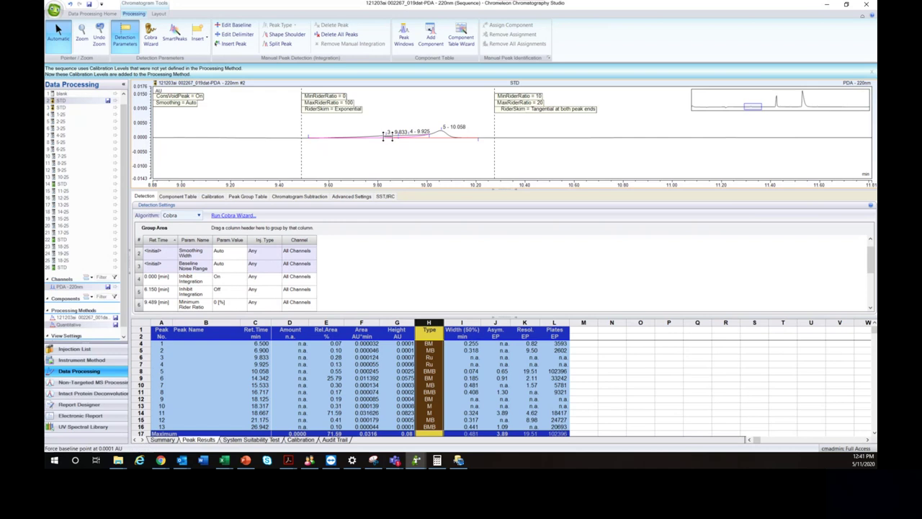
click(392, 134)
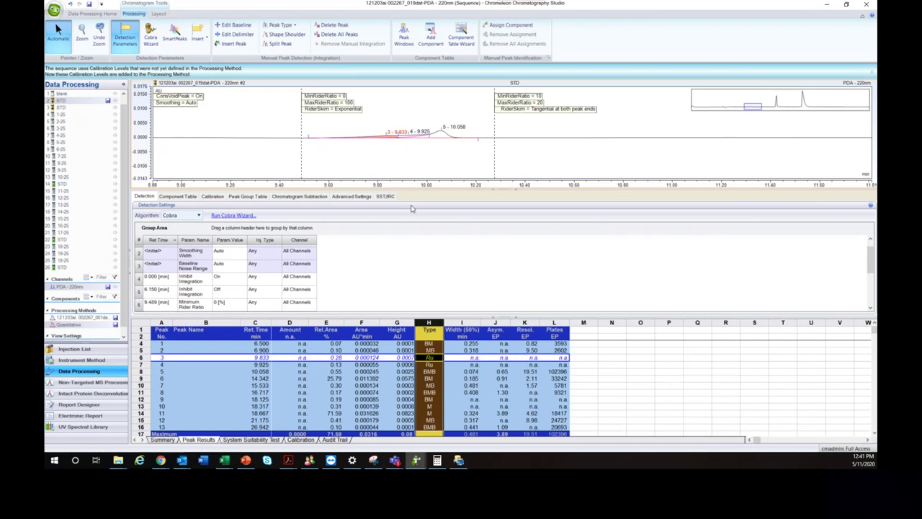
click(444, 135)
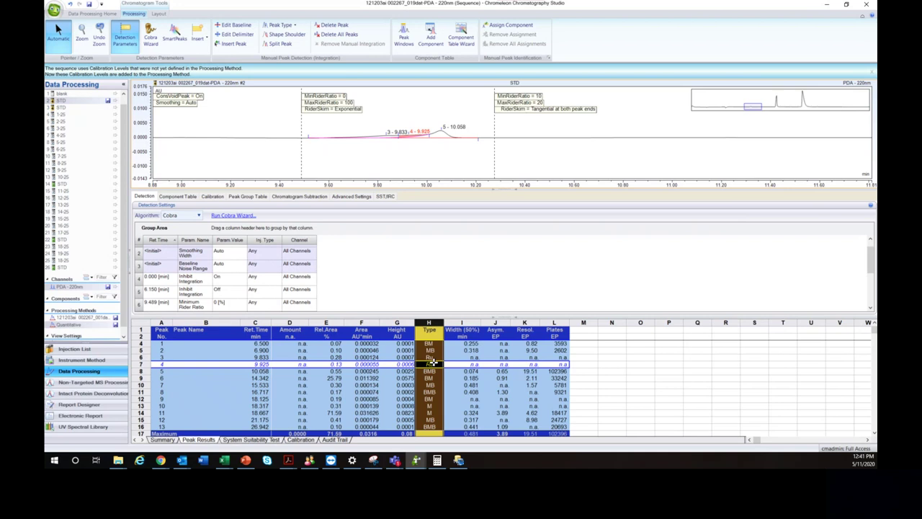
click(390, 135)
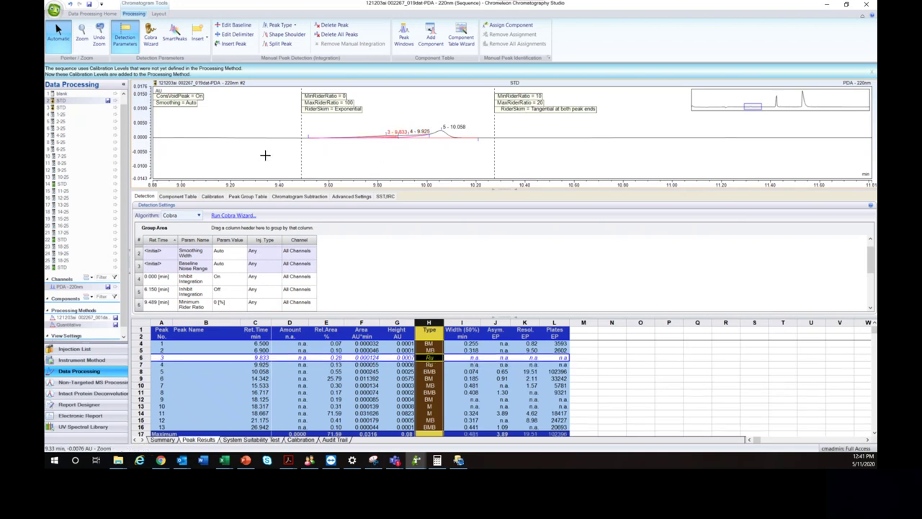
Insert a Rider Detection parameter set to Off at 9.394 min for all channels.
right_click(278, 113)
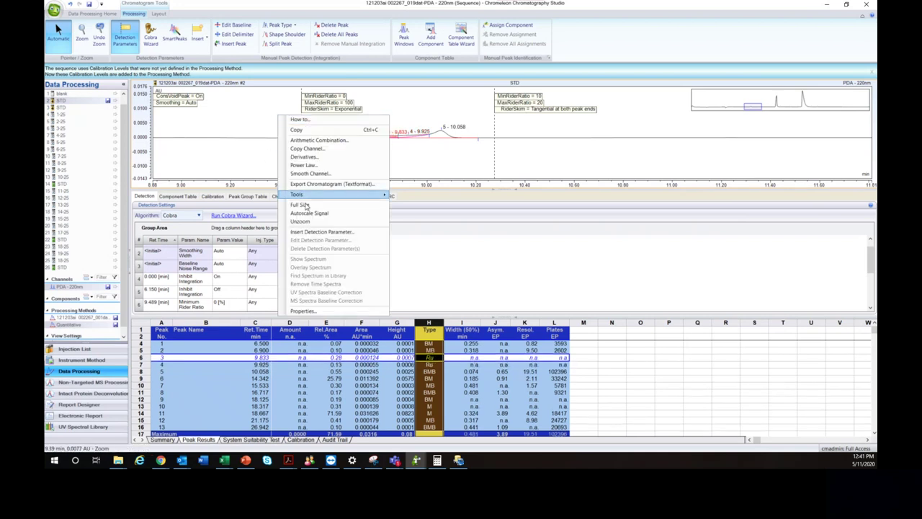
click(317, 232)
scroll(397, 249, down, 3)
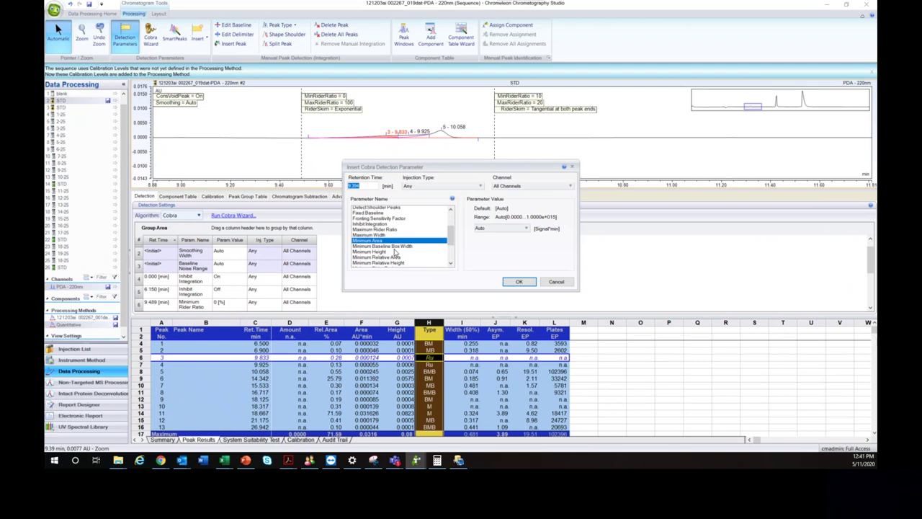
scroll(381, 254, down, 2)
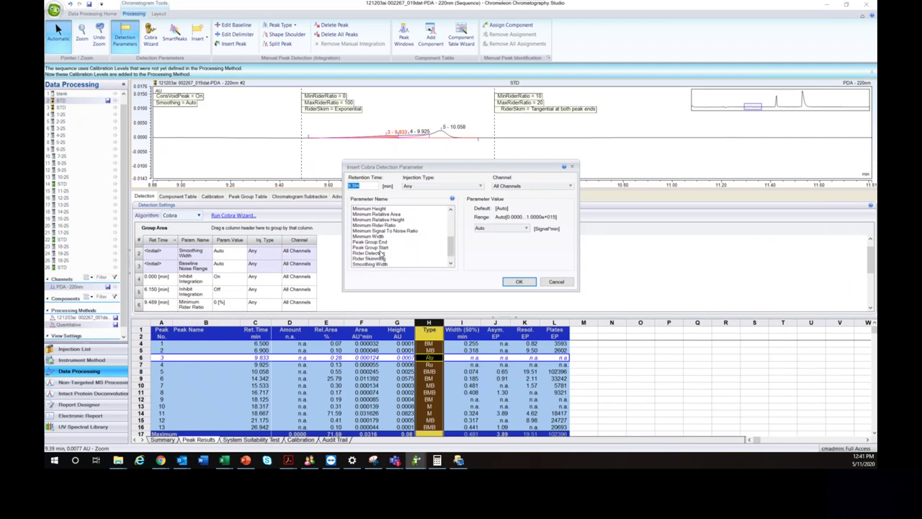
click(377, 243)
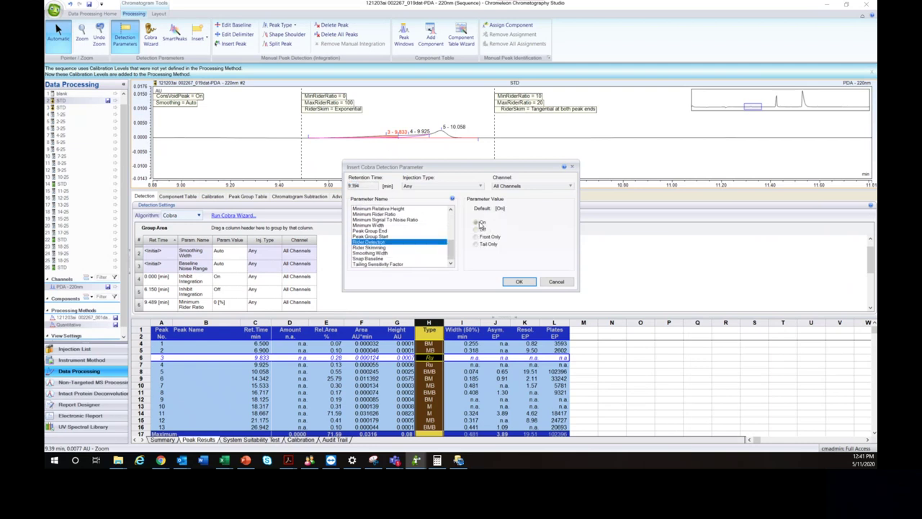
key(Return)
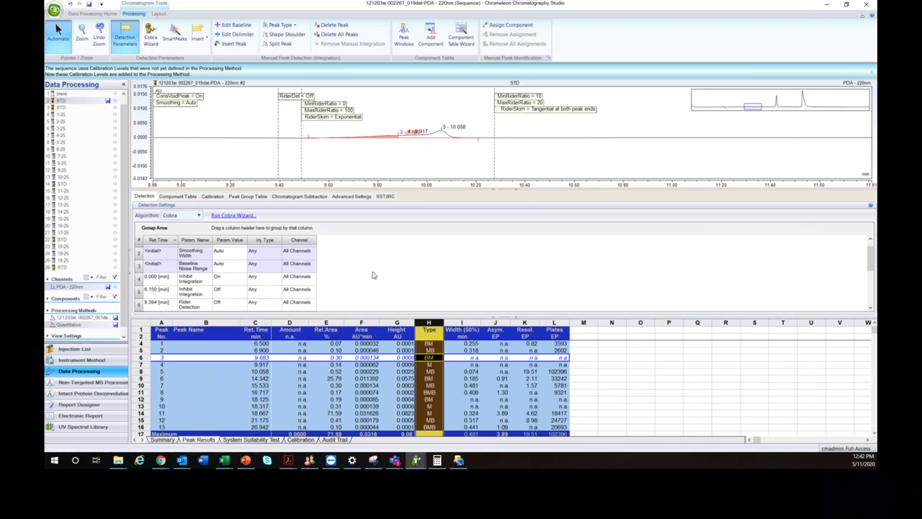
Review the detection parameter table and delete the Rider Detection setting at 9.394 min.
scroll(370, 274, down, 1)
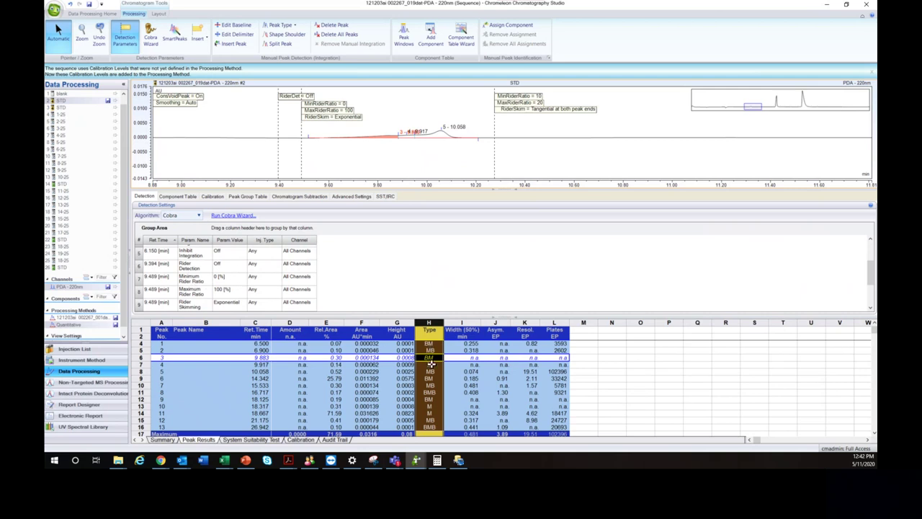
scroll(320, 277, down, 3)
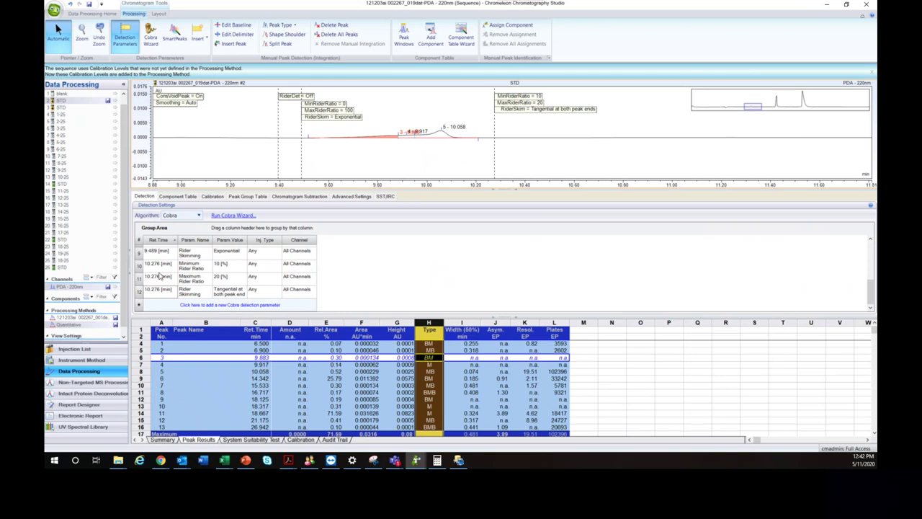
scroll(162, 276, up, 3)
right_click(140, 253)
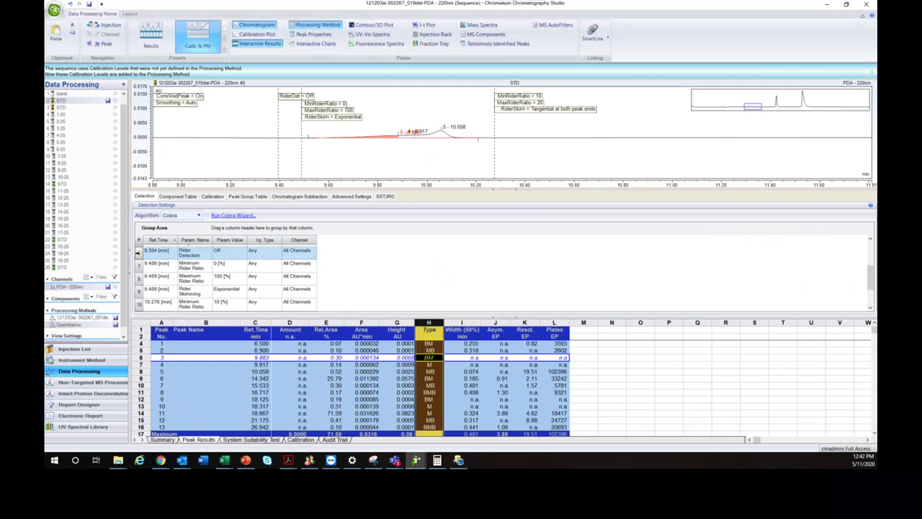
click(173, 284)
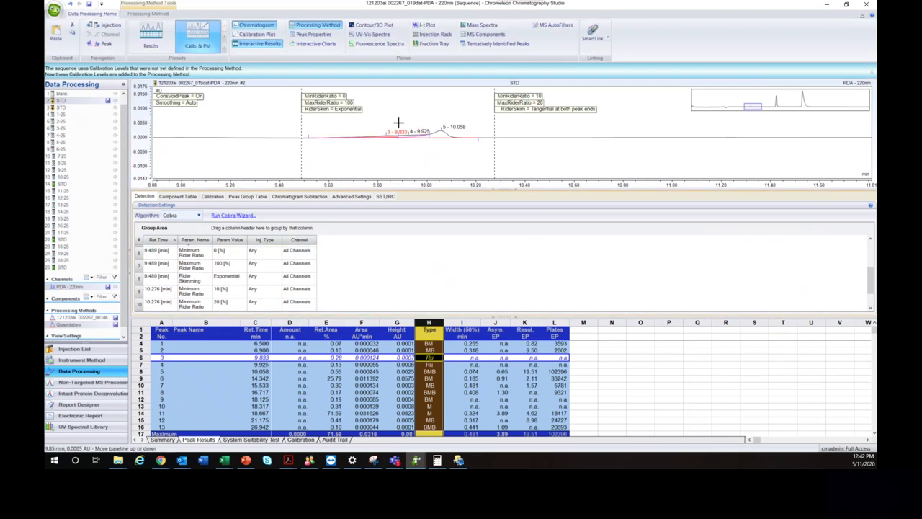
Insert a Detect Shoulder Peaks parameter set to Off at 9.390 min for all channels.
right_click(277, 113)
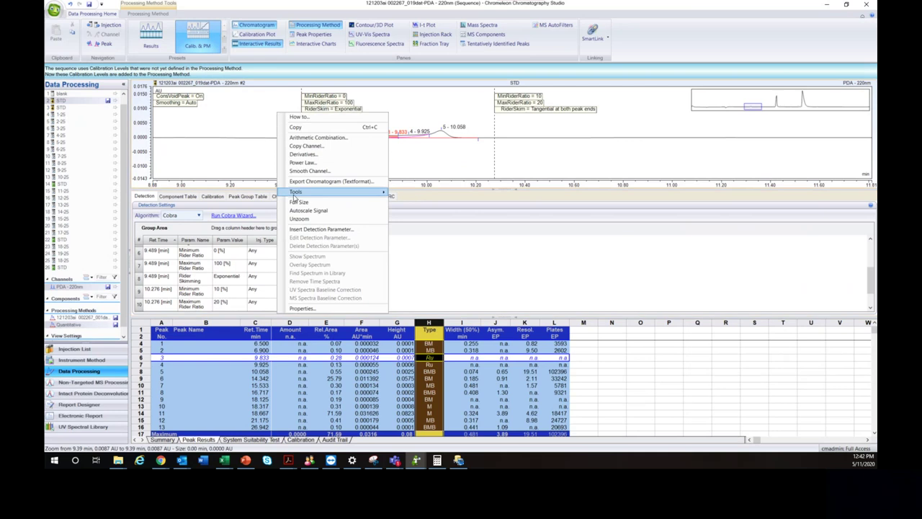
click(314, 232)
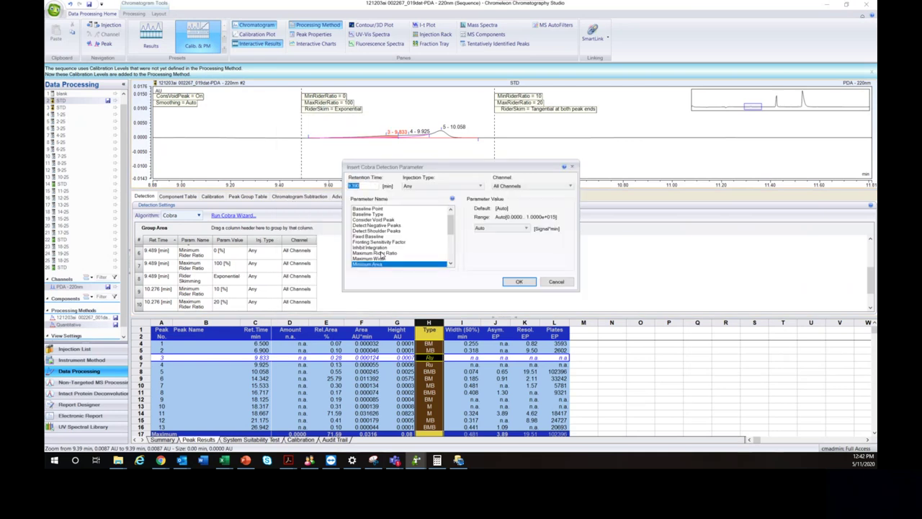
click(384, 231)
click(477, 227)
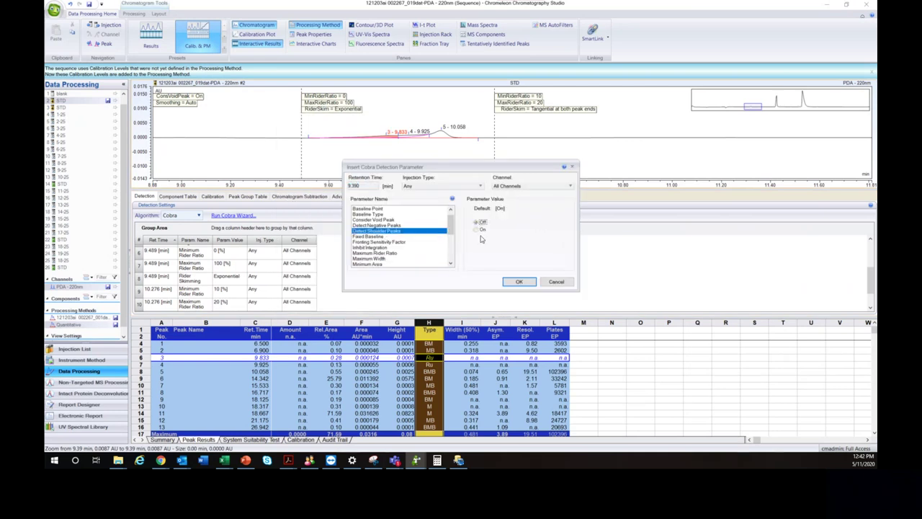
click(518, 282)
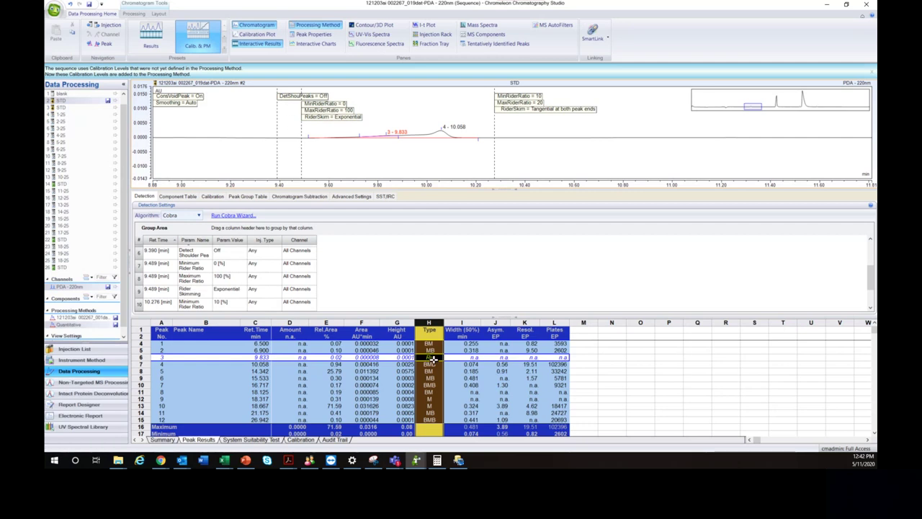
Delete the Detect Shoulder Peaks setting at 9.390 min from the detection parameters.
right_click(265, 130)
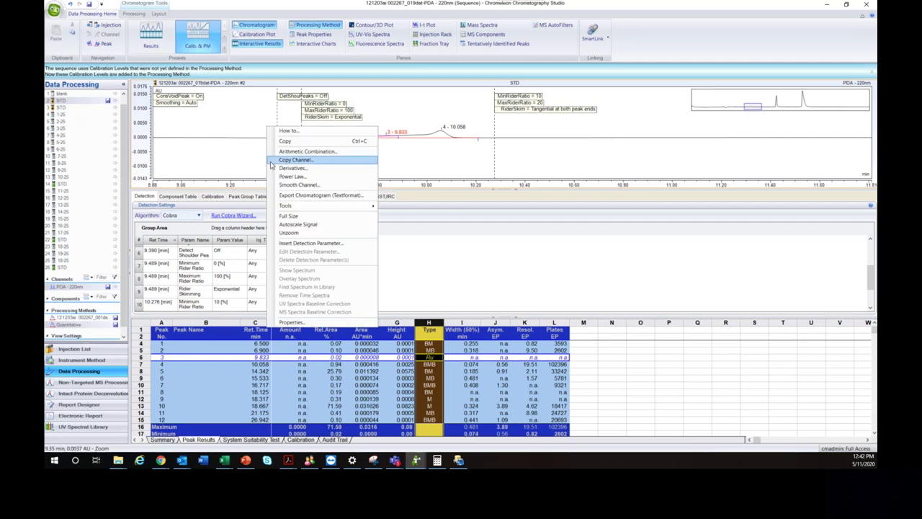
click(196, 274)
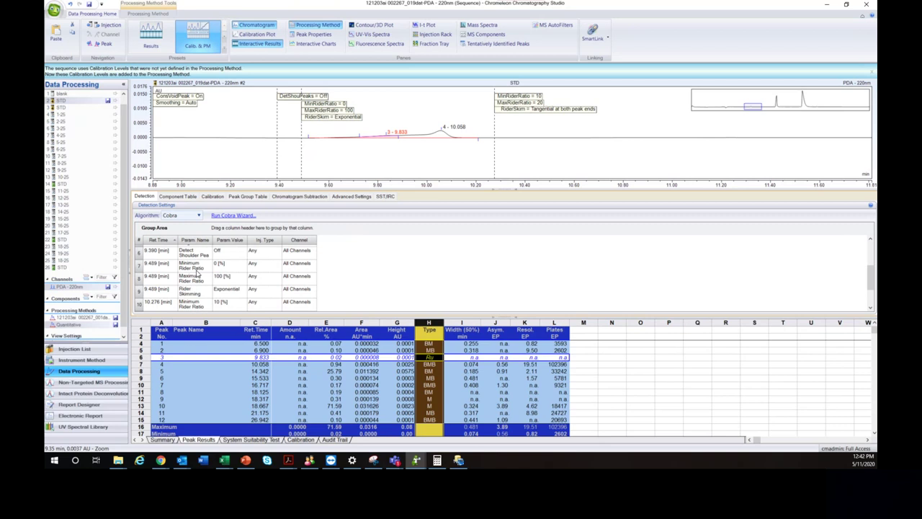
click(142, 252)
right_click(142, 254)
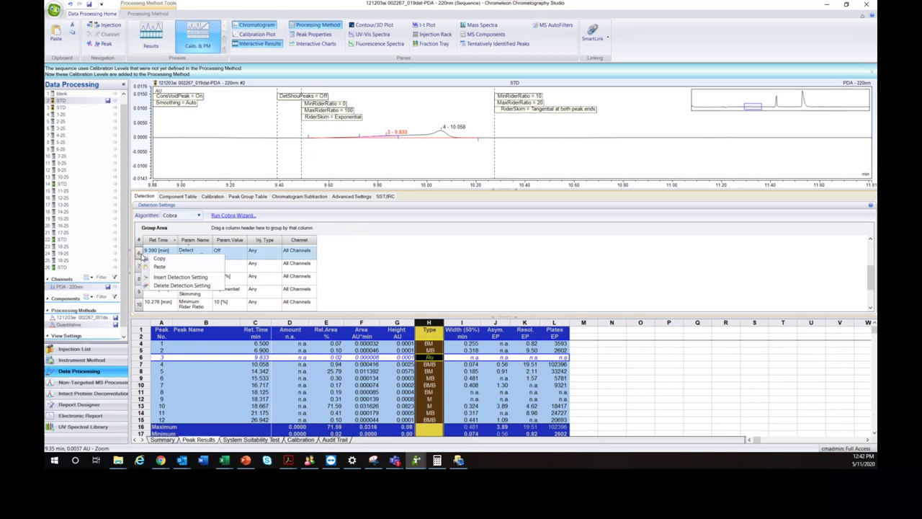
click(154, 286)
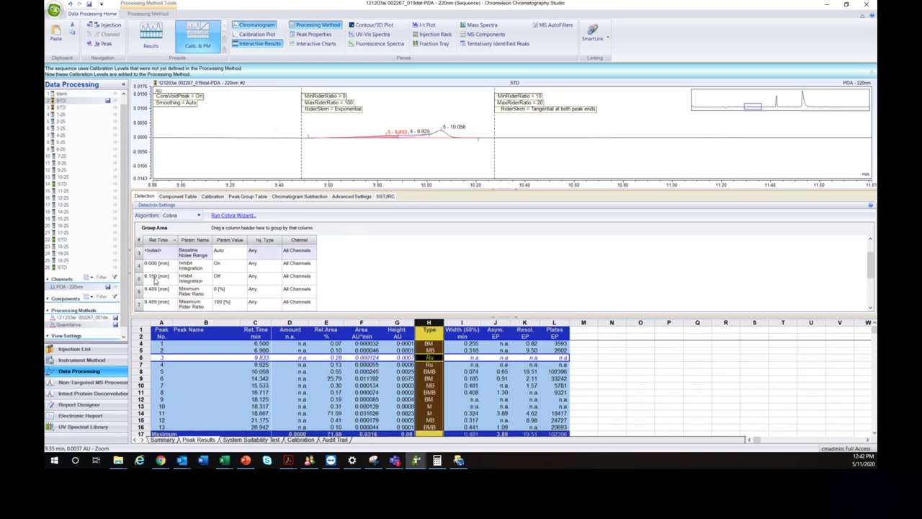
Delete all rider ratio and rider skimming settings at 9.489 and 10.276 min from the detection parameters.
scroll(135, 289, down, 3)
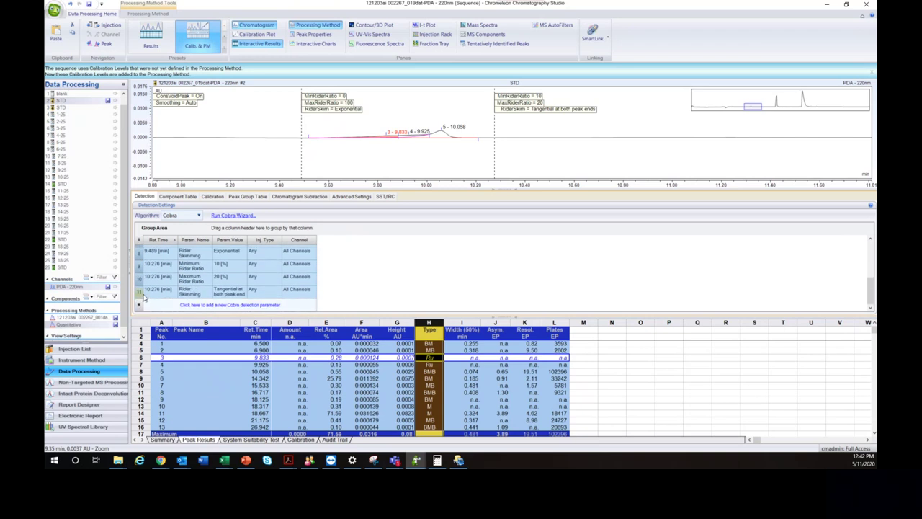
right_click(144, 297)
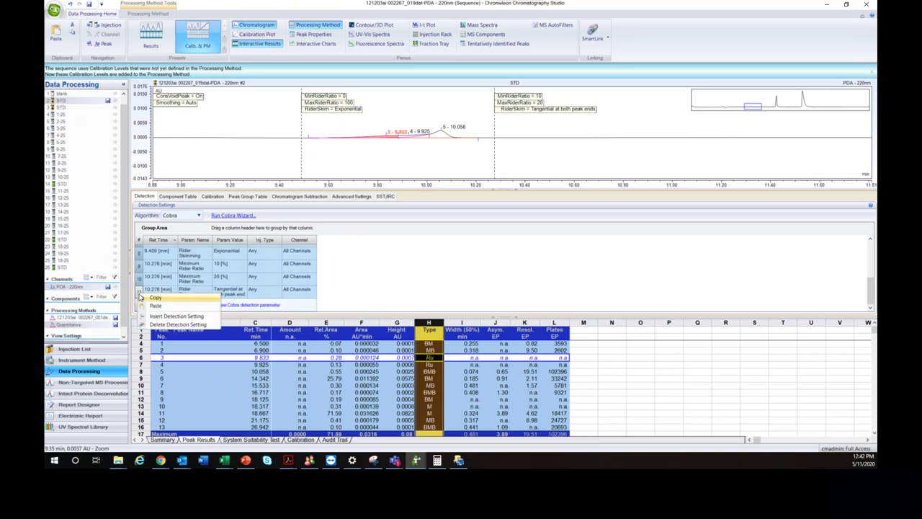
click(160, 325)
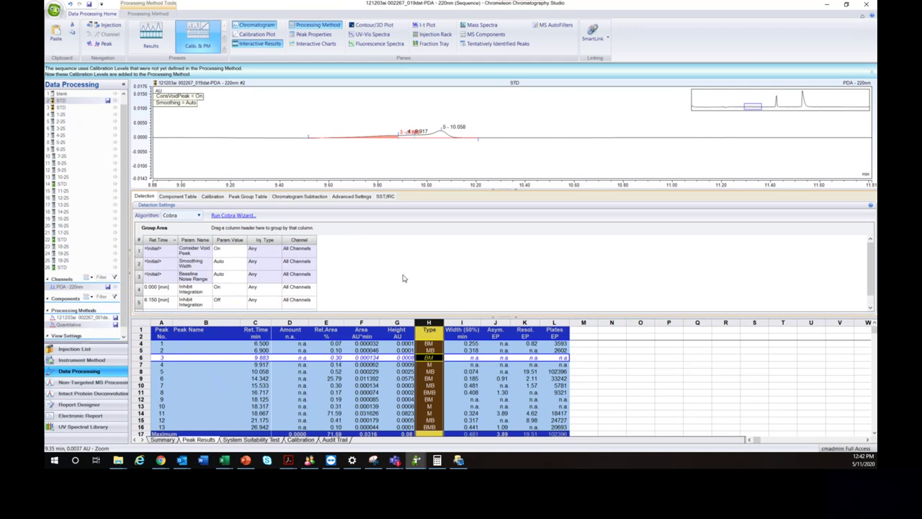
scroll(403, 278, down, 1)
right_click(286, 122)
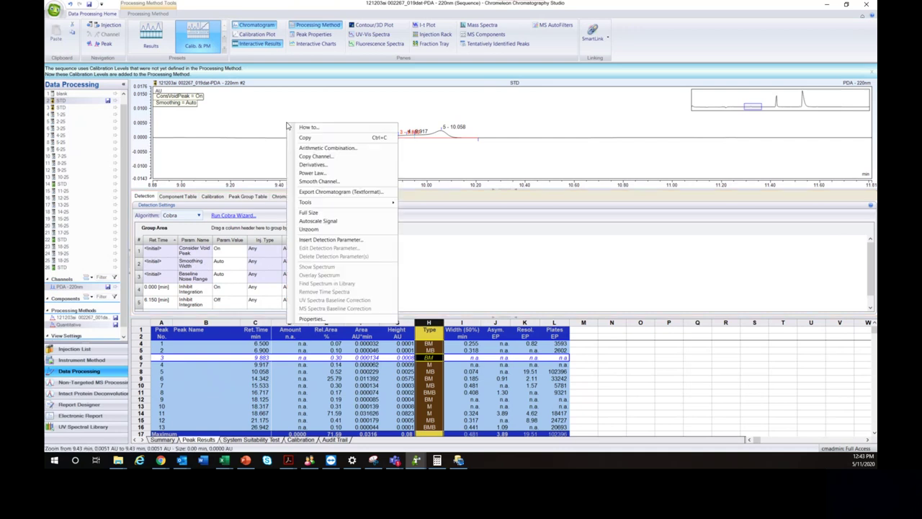
click(315, 240)
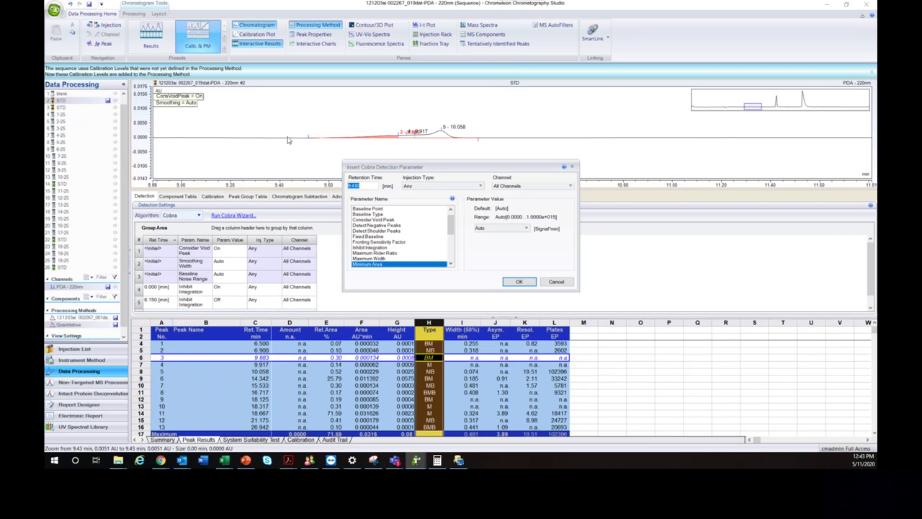
click(572, 166)
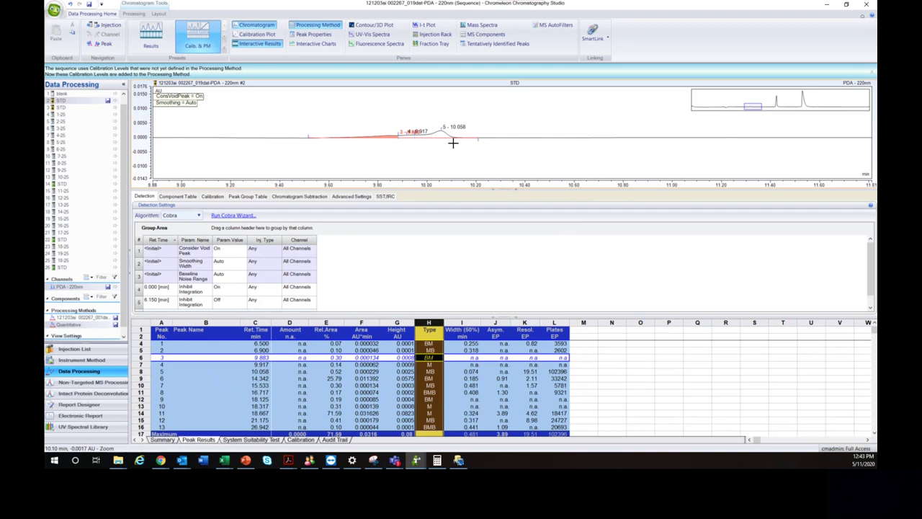
Insert a Peak Group Start parameter set to Fixed at 9.488 min for all channels.
right_click(301, 123)
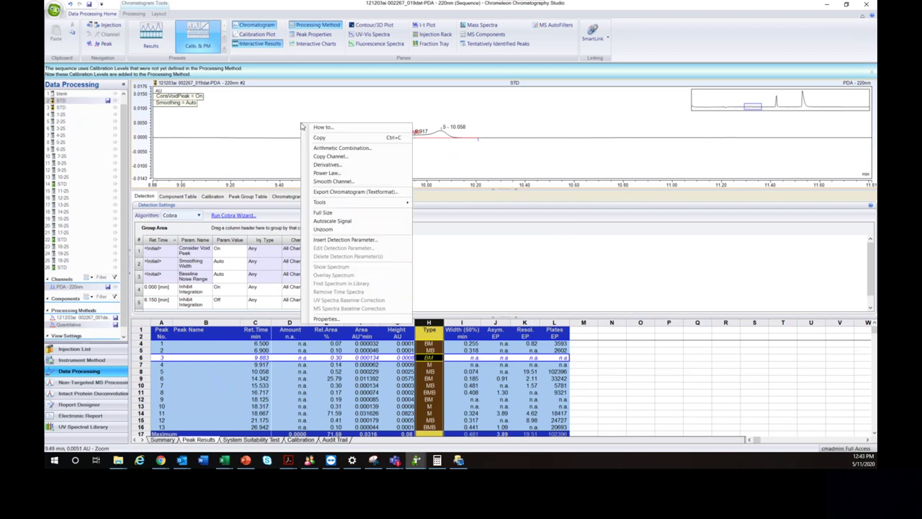
click(334, 243)
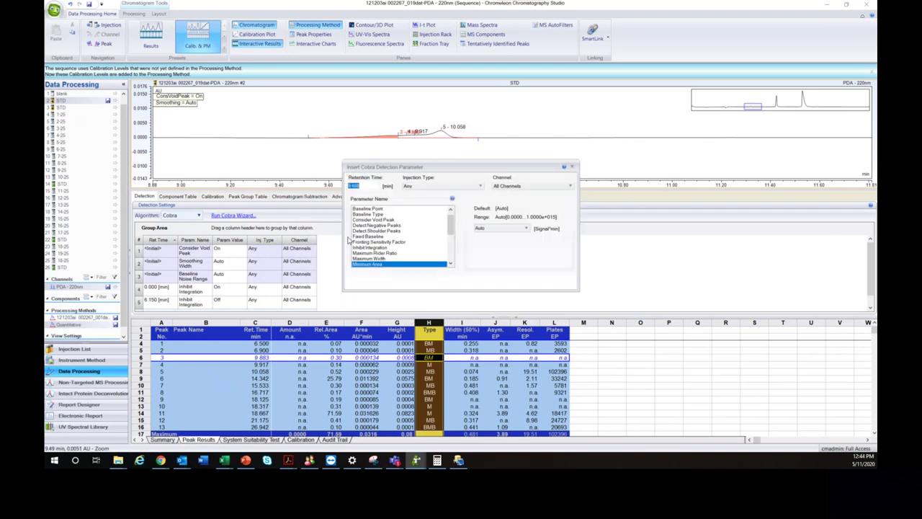
scroll(408, 256, down, 2)
scroll(408, 256, down, 3)
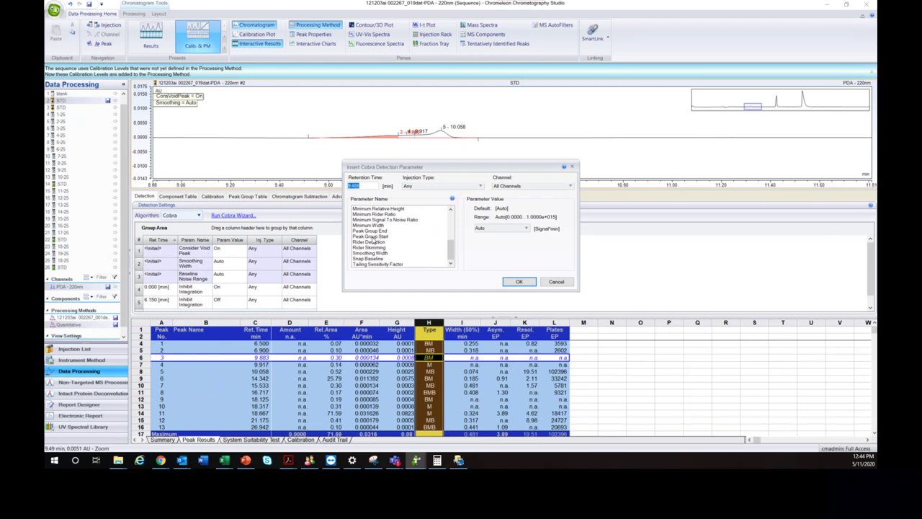
click(372, 237)
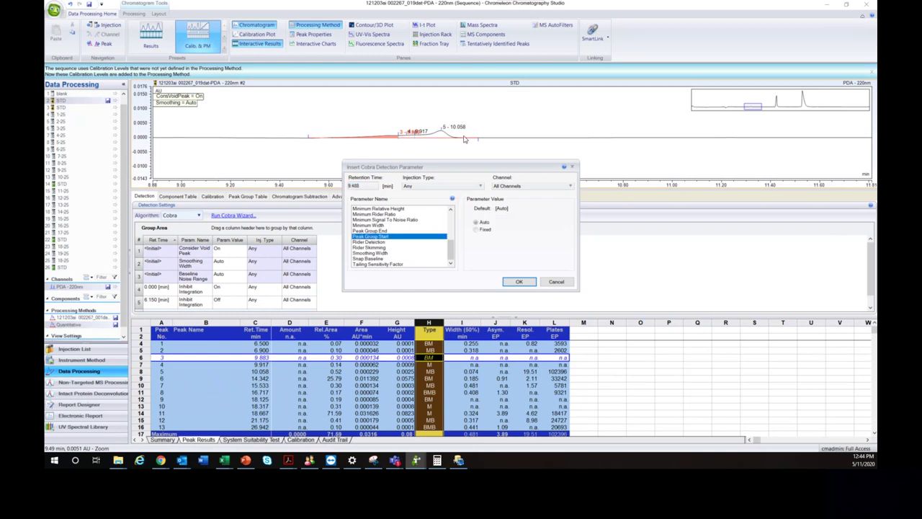
click(476, 229)
click(520, 281)
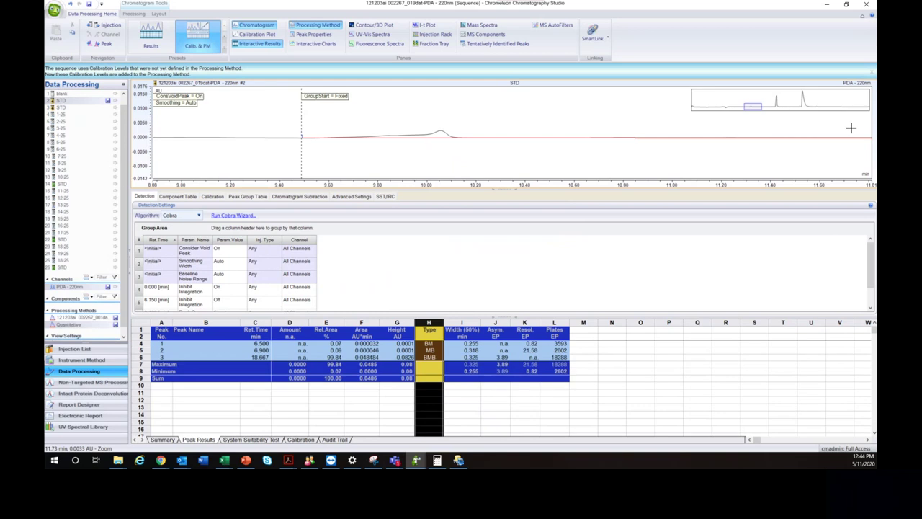
Insert a Peak Group End parameter set to Fixed at 10.161 min for all channels.
right_click(466, 128)
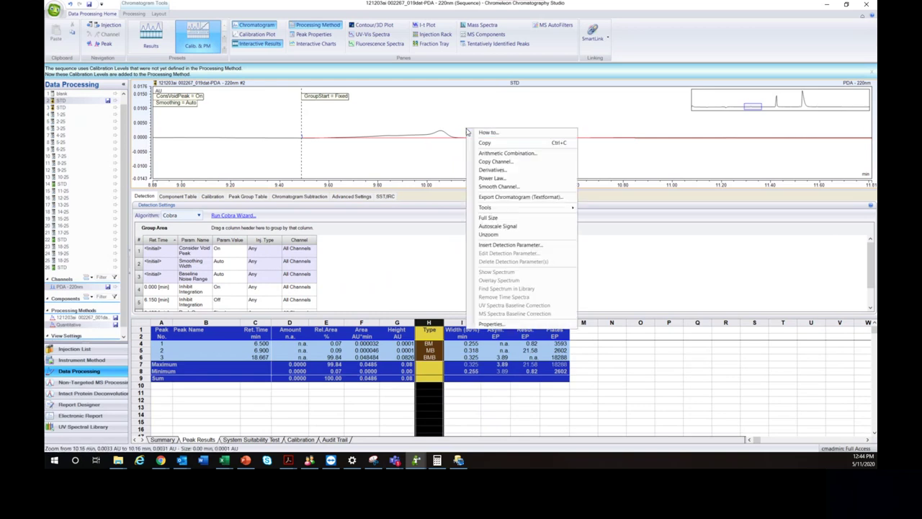
click(504, 243)
scroll(384, 259, down, 3)
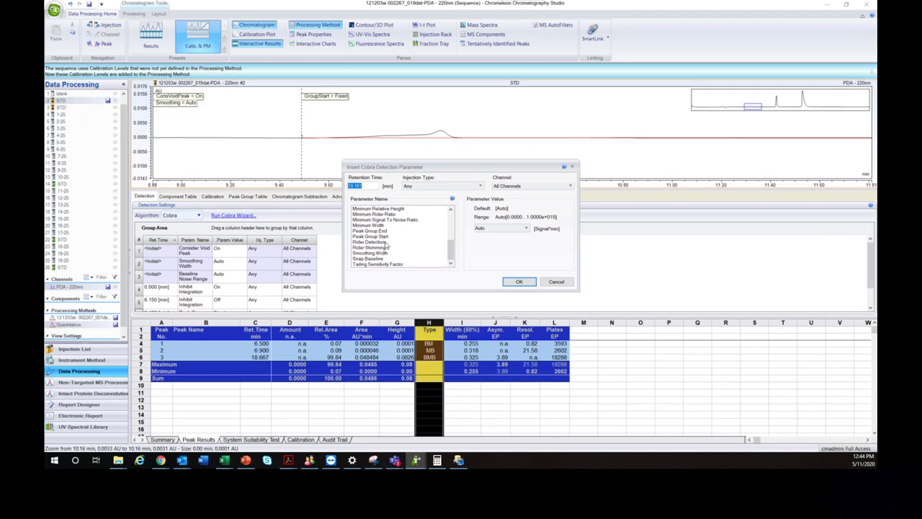
click(380, 230)
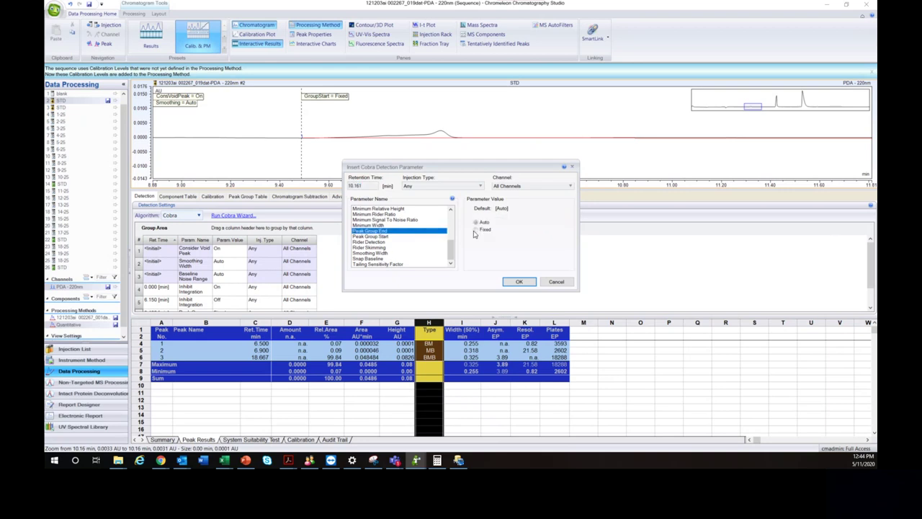
click(476, 230)
click(519, 282)
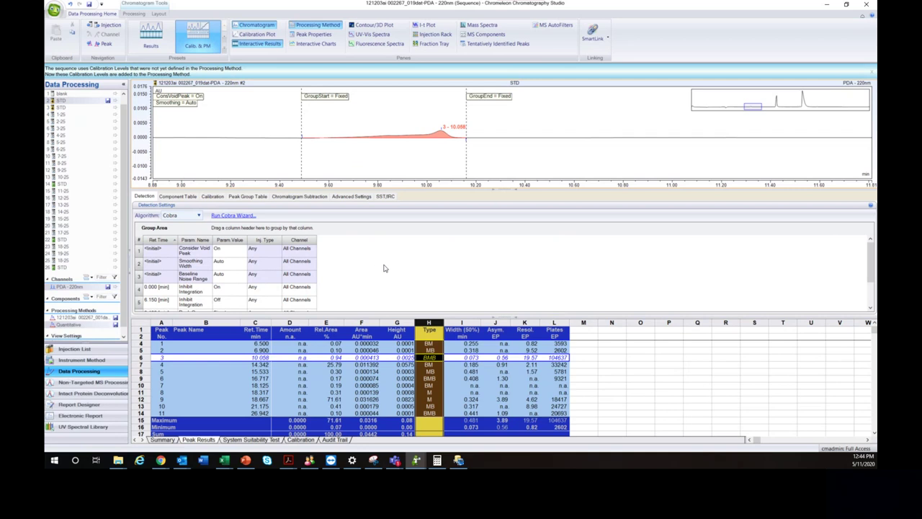
Examine the available Cobra detection parameters, including the options for Baseline Type and Tailing Sensitivity Factor.
scroll(384, 268, down, 3)
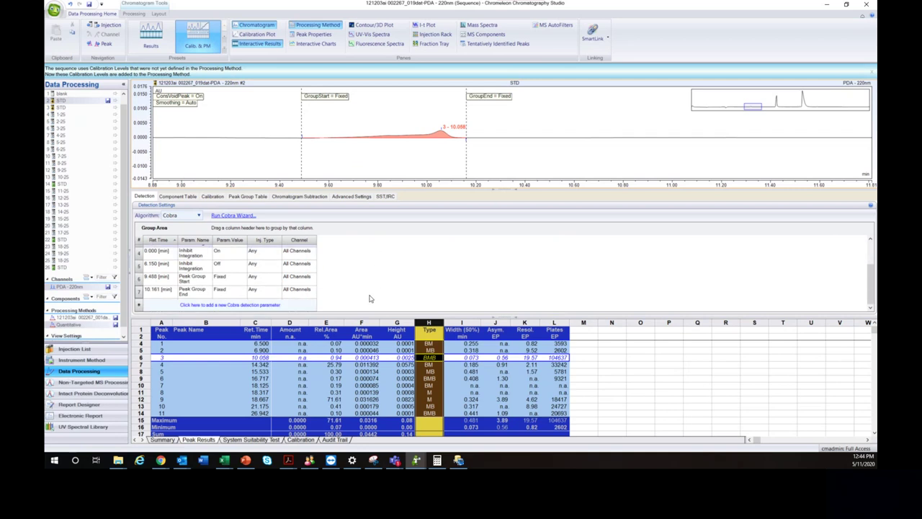
click(254, 304)
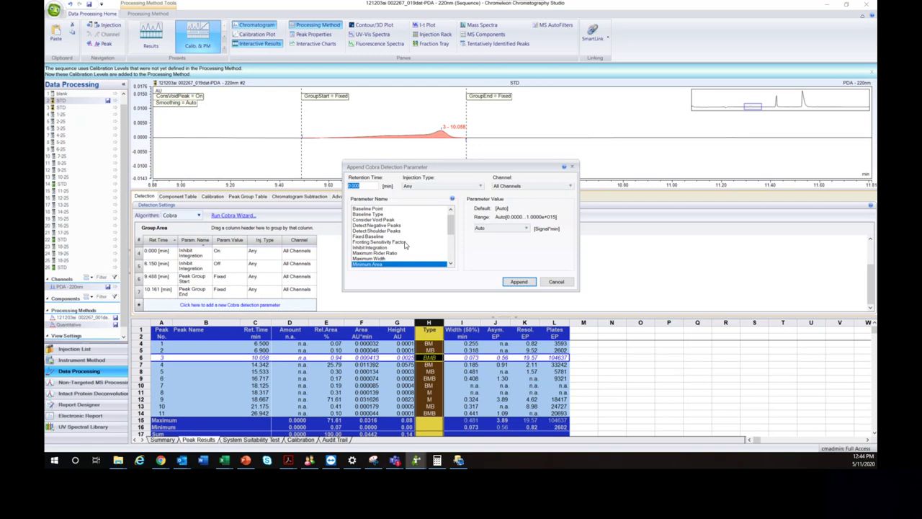
scroll(370, 216, up, 1)
click(377, 220)
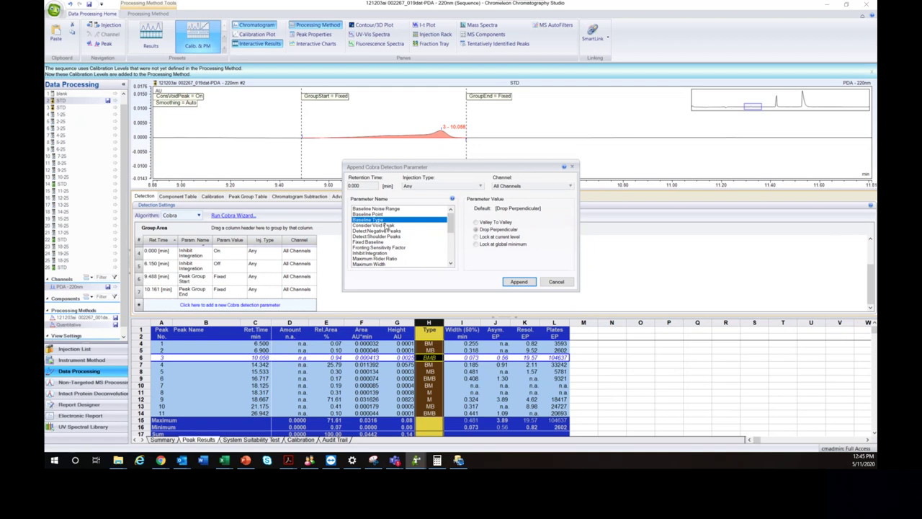
scroll(396, 234, down, 4)
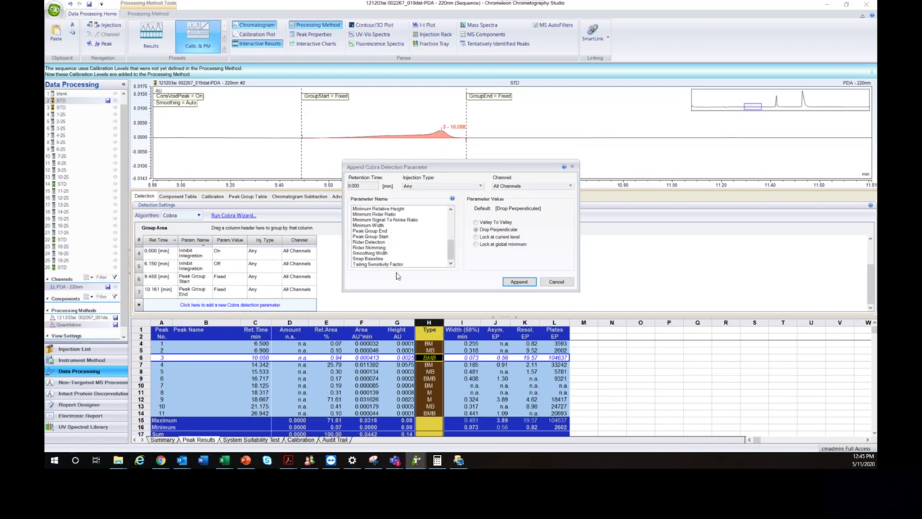
scroll(401, 263, up, 4)
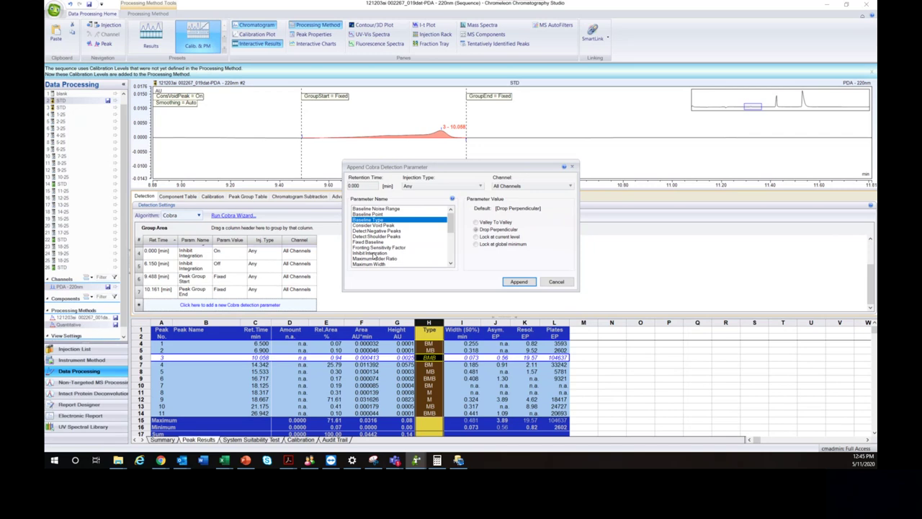
scroll(373, 253, down, 2)
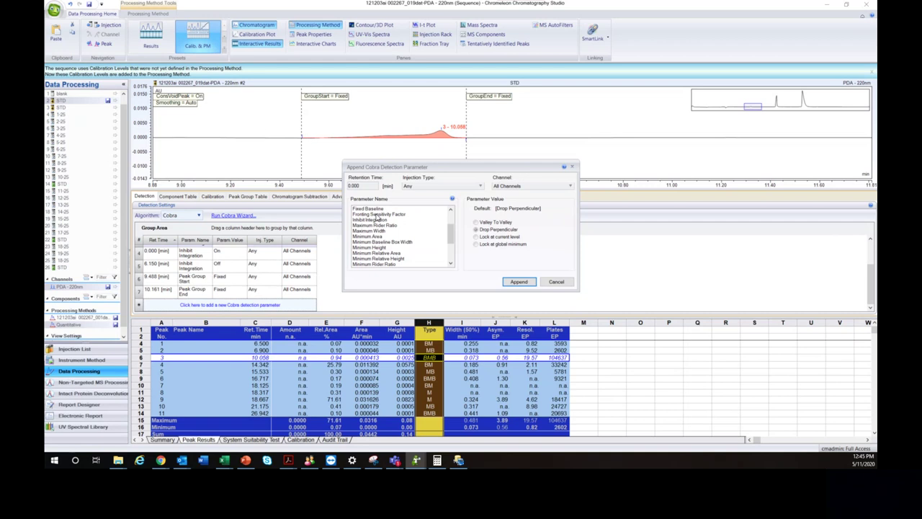
scroll(392, 217, down, 3)
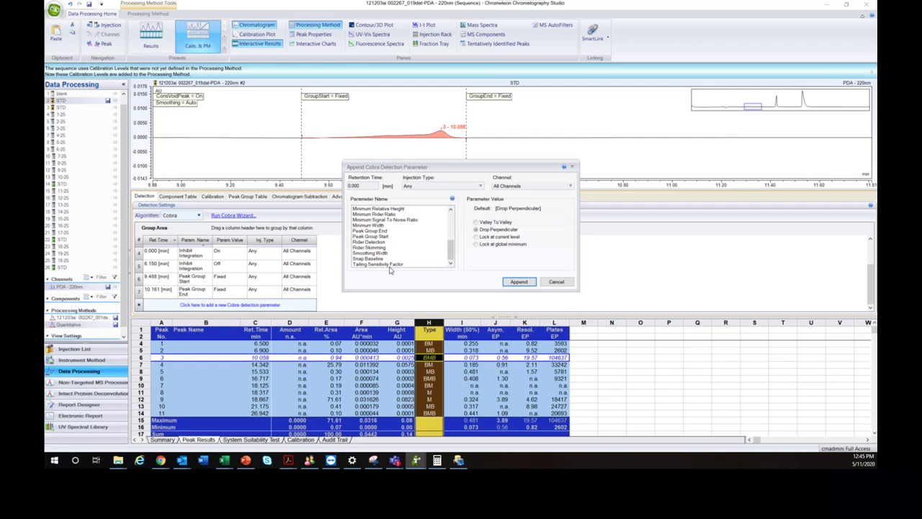
click(390, 265)
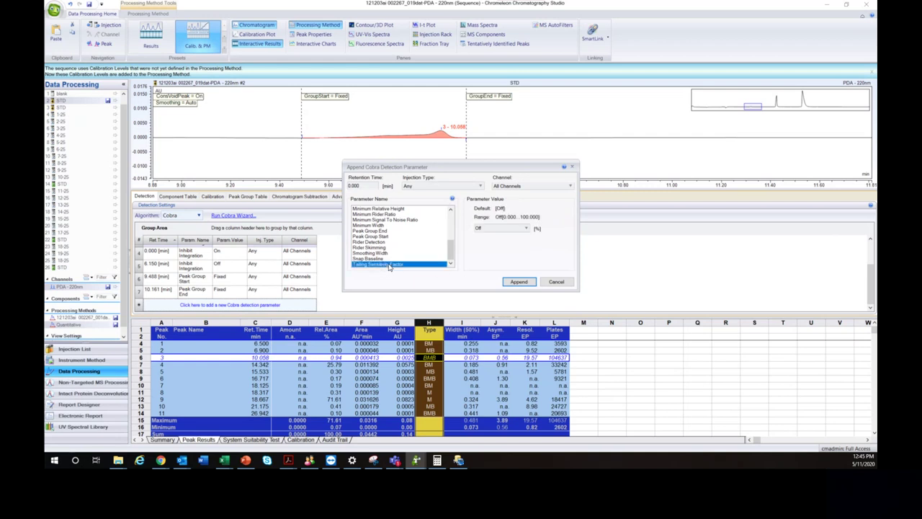
click(496, 228)
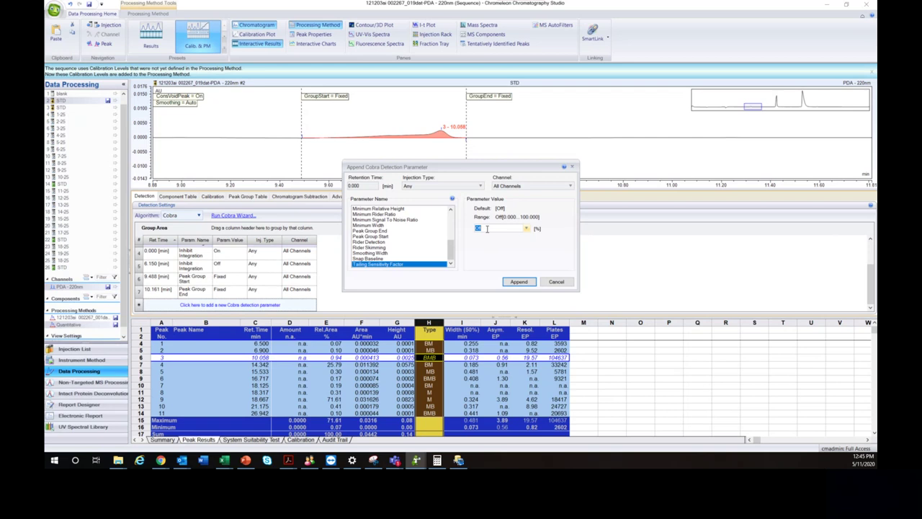
click(556, 282)
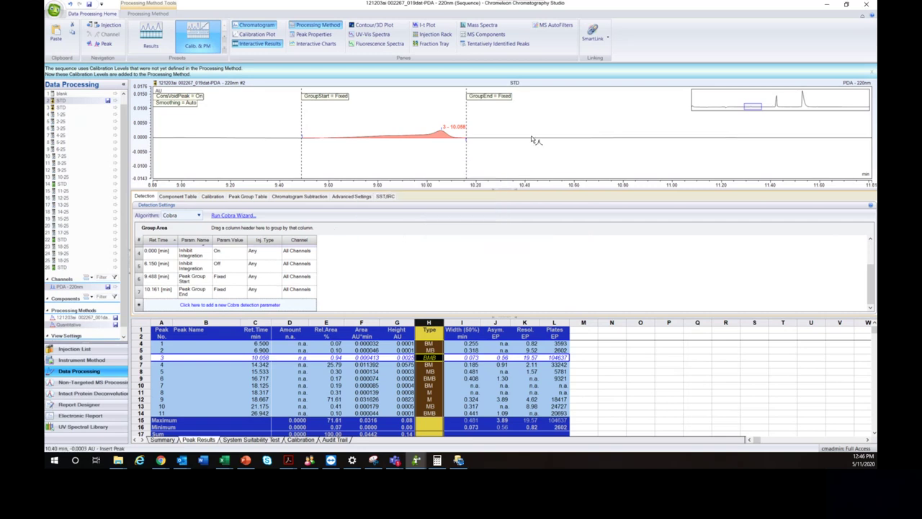
Insert a Tailing Sensitivity Factor of 10% at 13.745 min, ahead of the 14.342 min peak, for all channels.
click(658, 160)
scroll(659, 160, right, 5)
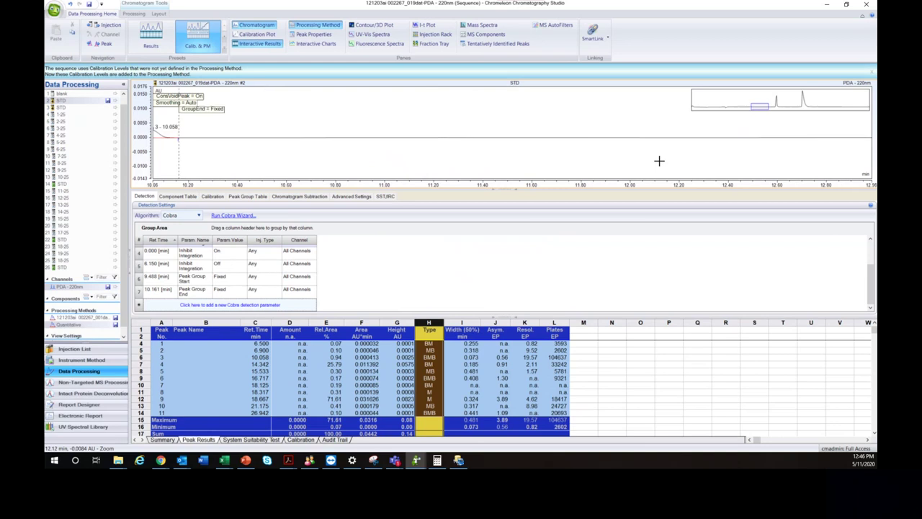
scroll(658, 161, right, 3)
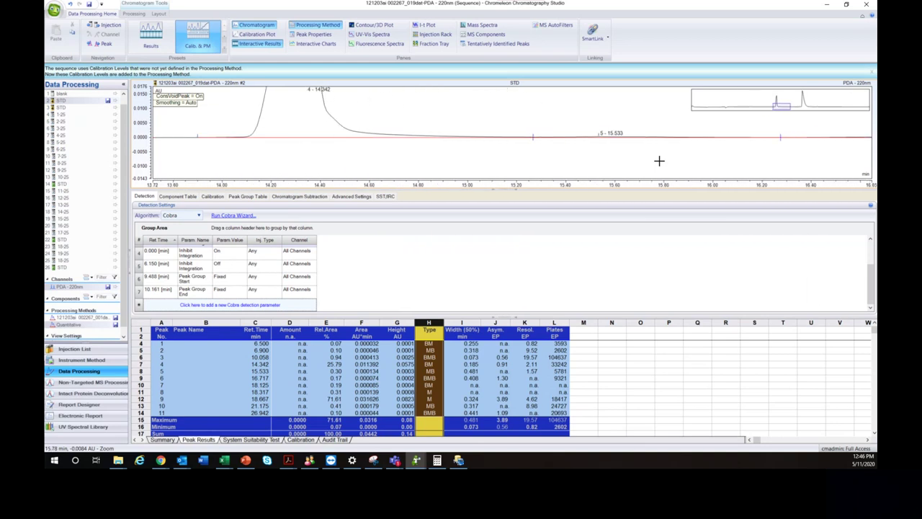
scroll(659, 161, left, 1)
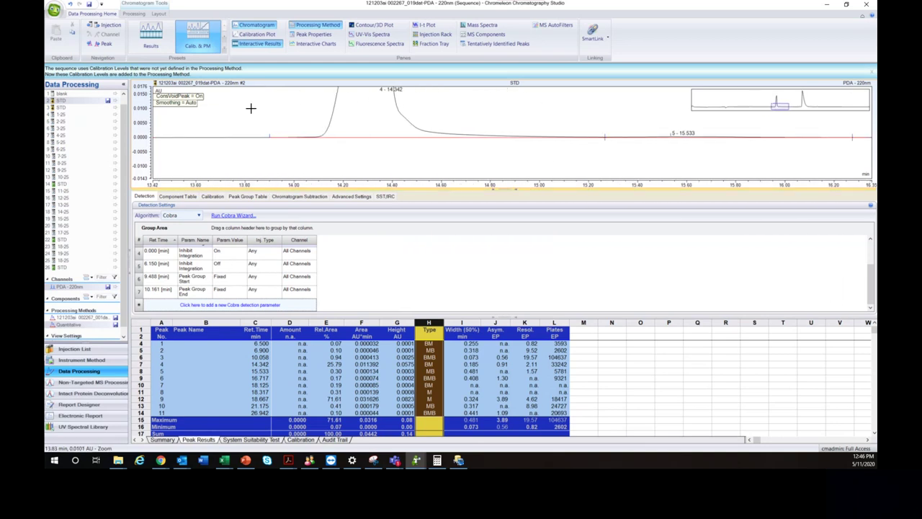
right_click(230, 118)
click(285, 239)
scroll(404, 247, down, 5)
click(392, 263)
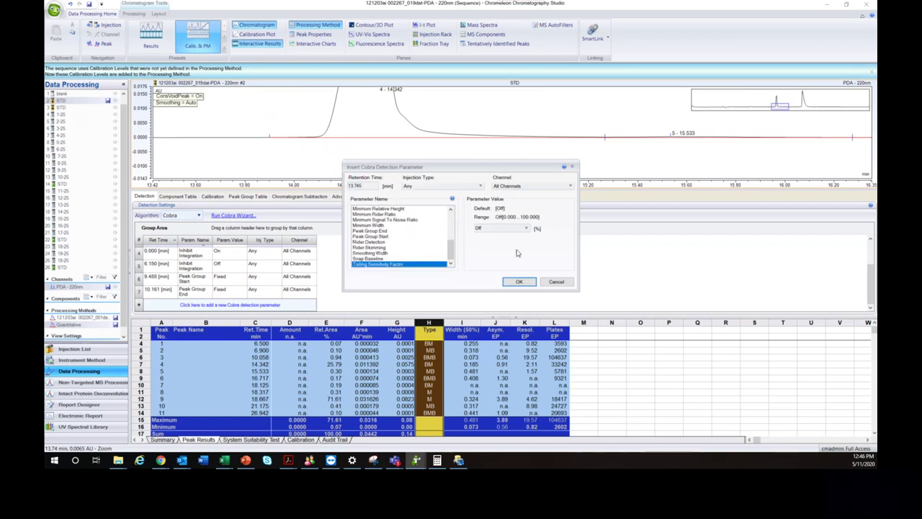
double_click(506, 229)
text(10)
key(Return)
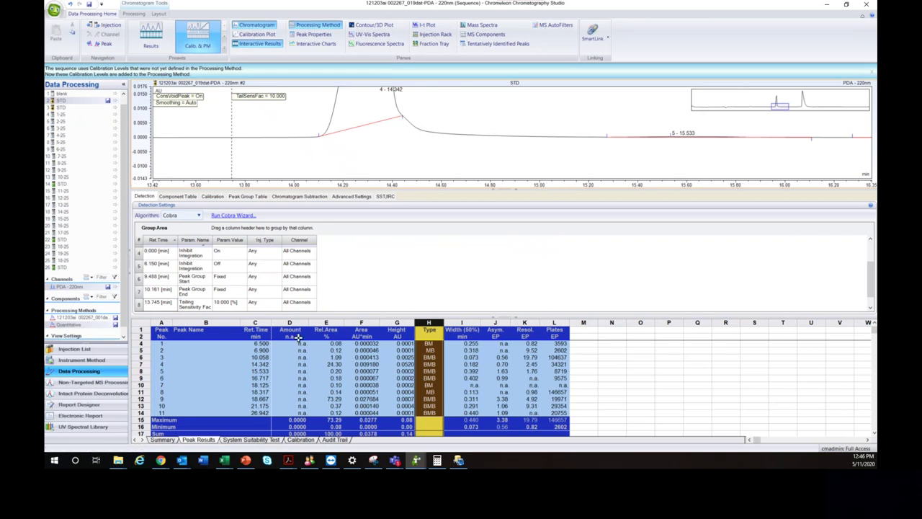
Reduce the Tailing Sensitivity Factor at 13.745 min first to 2% and finally to 0.5%.
click(222, 303)
text(2)
key(Return)
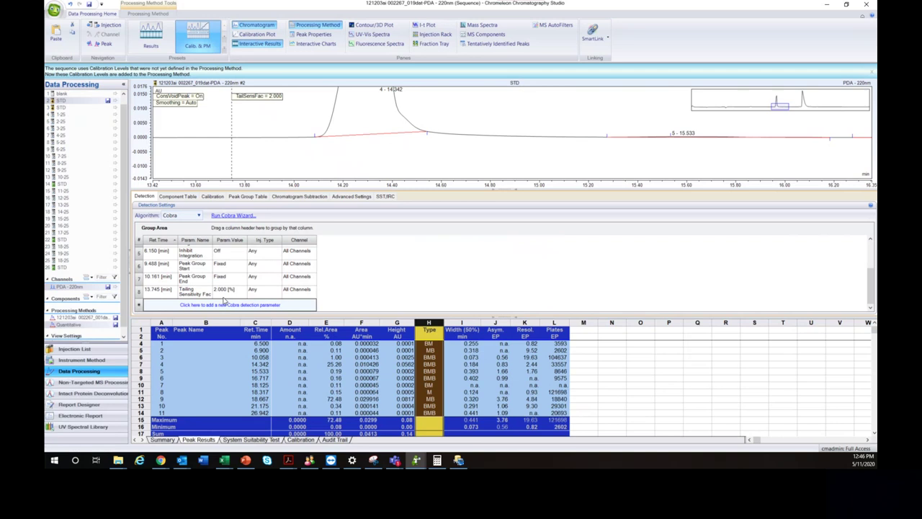
click(236, 294)
text(0.5)
key(Return)
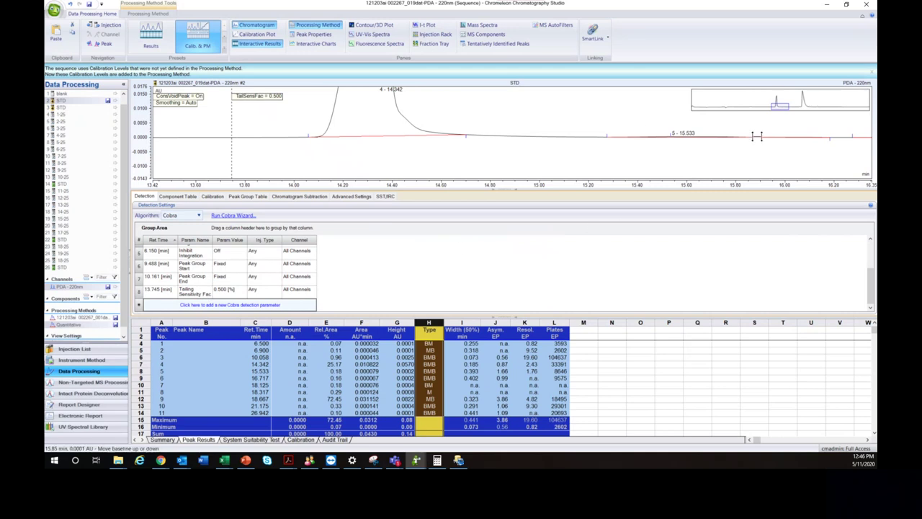
Insert a Tailing Sensitivity Factor parameter set to Off at 14.941 min, behind the 14.342 min peak, for all channels.
right_click(526, 122)
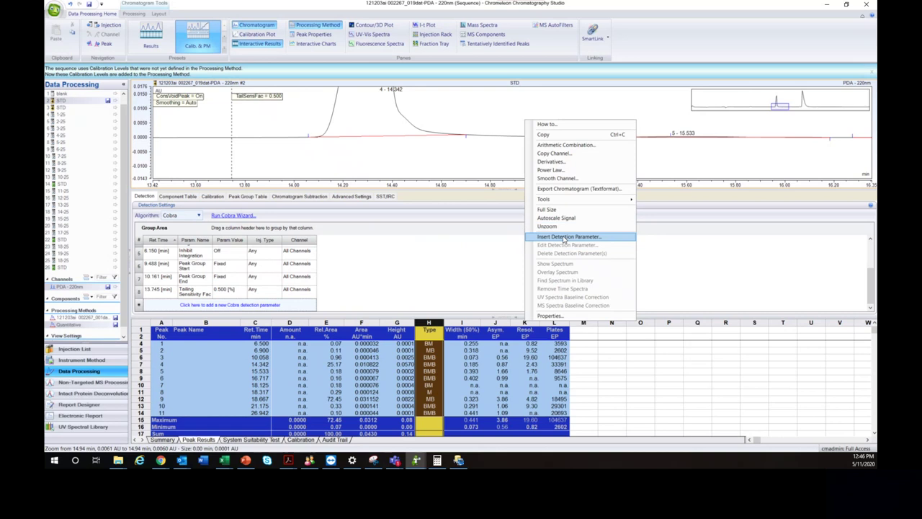
click(555, 236)
scroll(392, 238, down, 4)
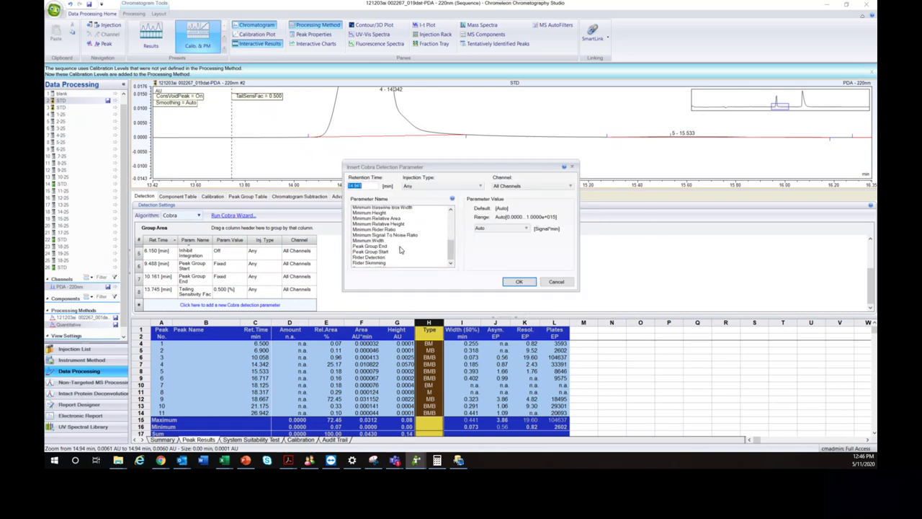
click(386, 264)
click(518, 281)
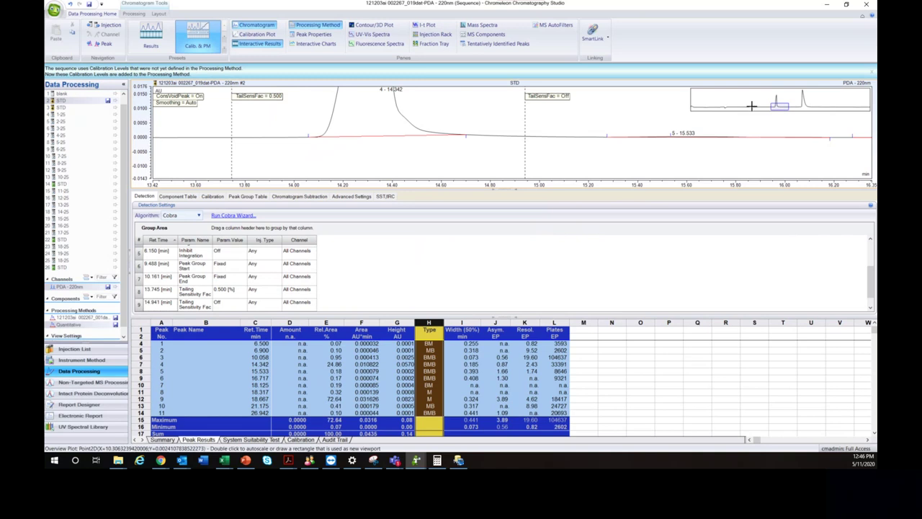
mouse_move(778, 104)
mouse_down()
mouse_move(809, 108)
mouse_move(778, 108)
mouse_up()
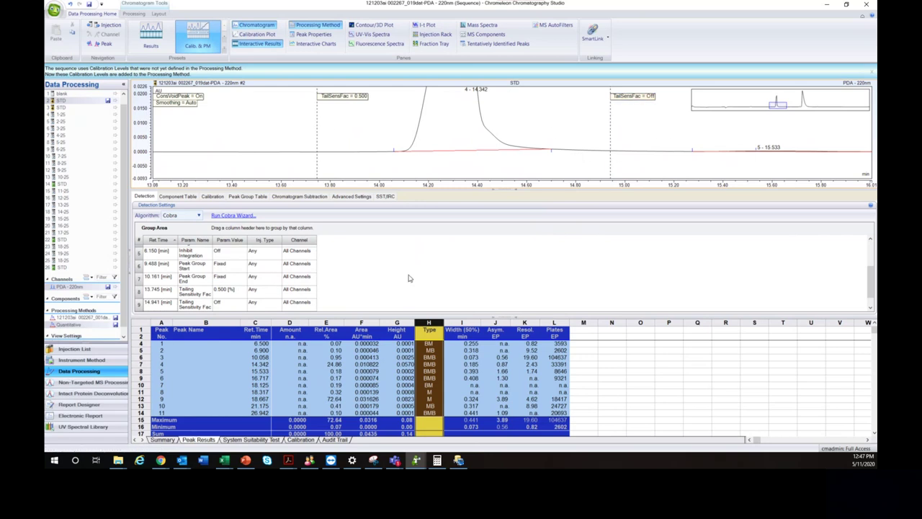
Examine the Cobra parameter options for Minimum Signal To Noise Ratio, Rider Skimming and Tailing Sensitivity Factor.
scroll(386, 278, down, 1)
click(218, 305)
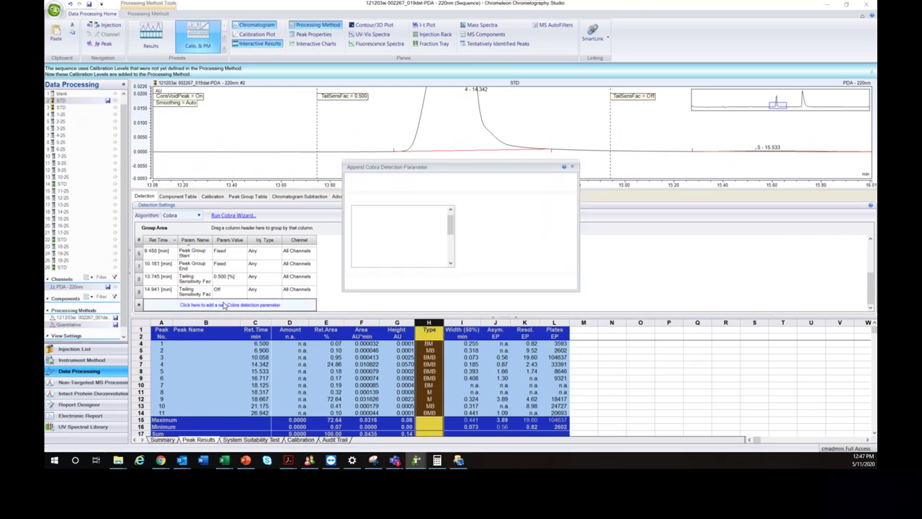
scroll(406, 245, down, 3)
scroll(405, 245, down, 1)
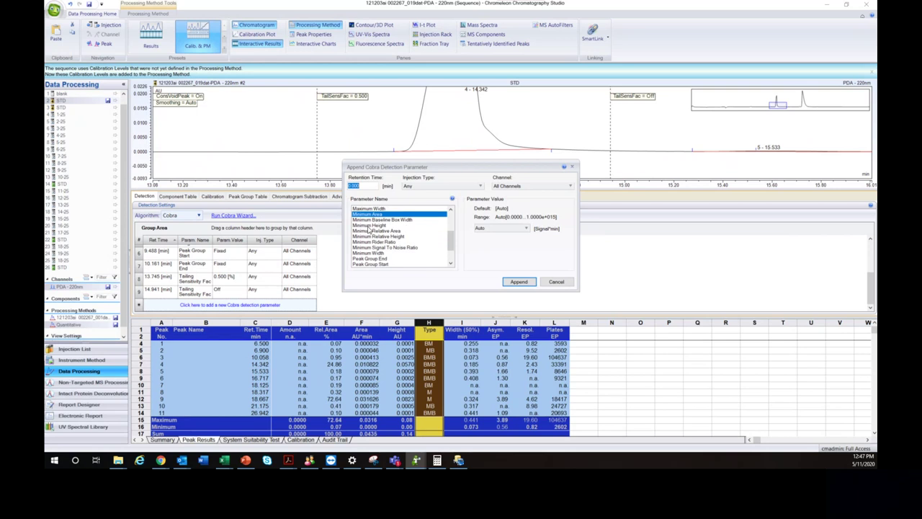
click(401, 249)
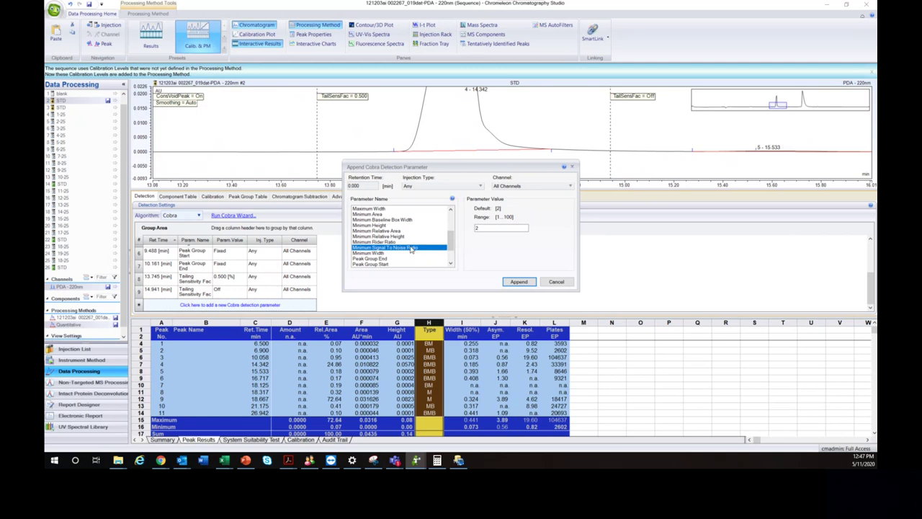
scroll(409, 252, down, 5)
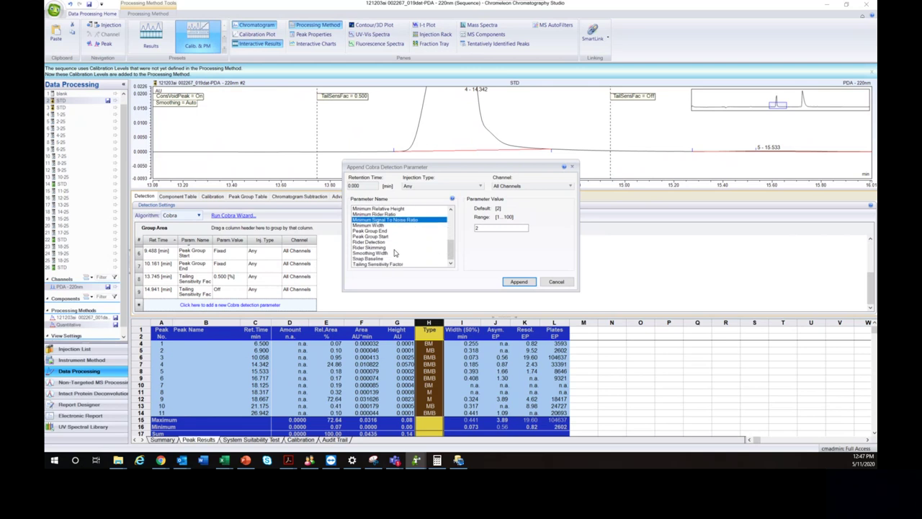
click(368, 247)
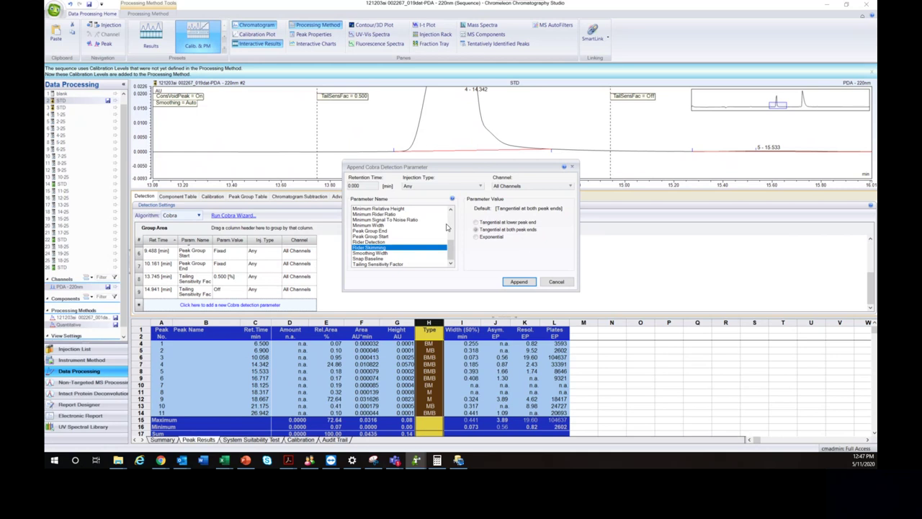
click(396, 265)
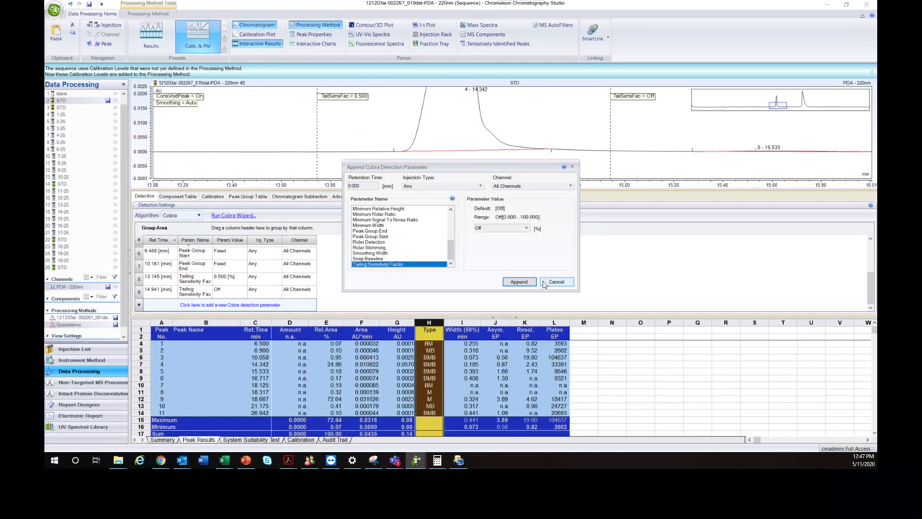
click(551, 283)
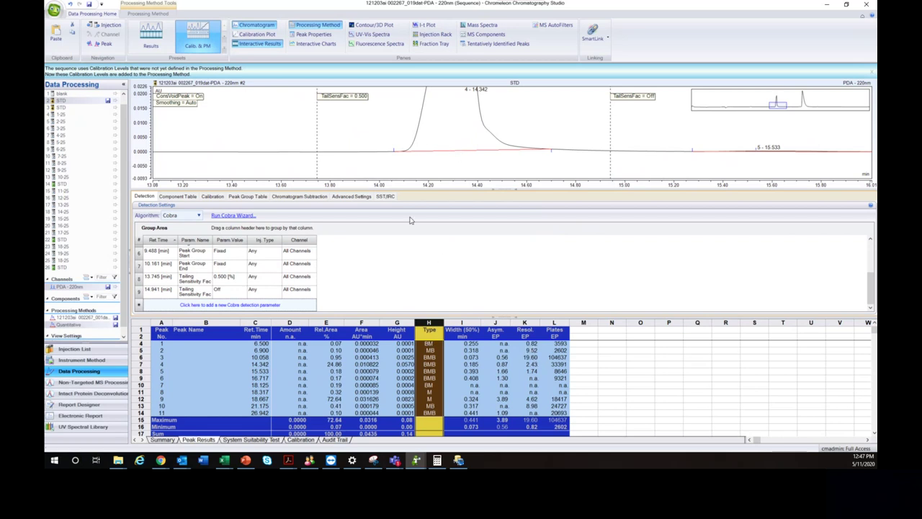
Manually move the baseline of the 14.342 min peak down to about -0.007 AU.
click(441, 121)
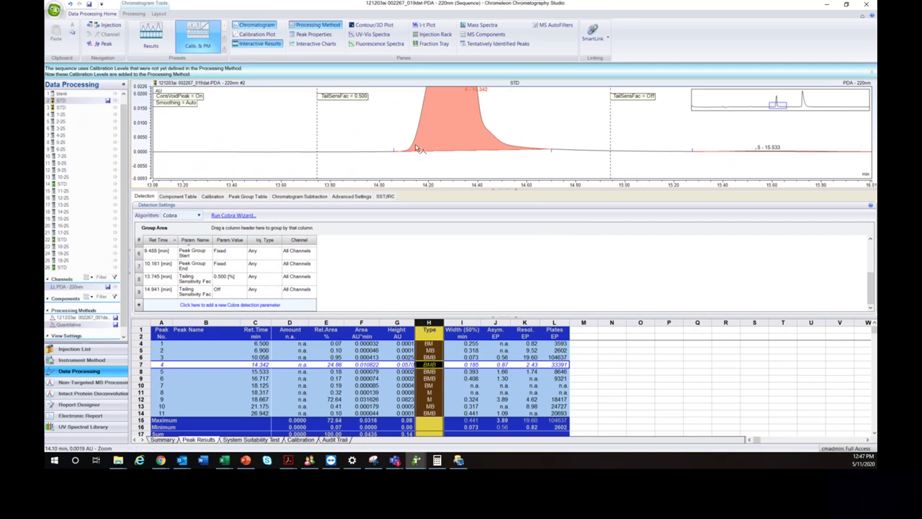
click(358, 366)
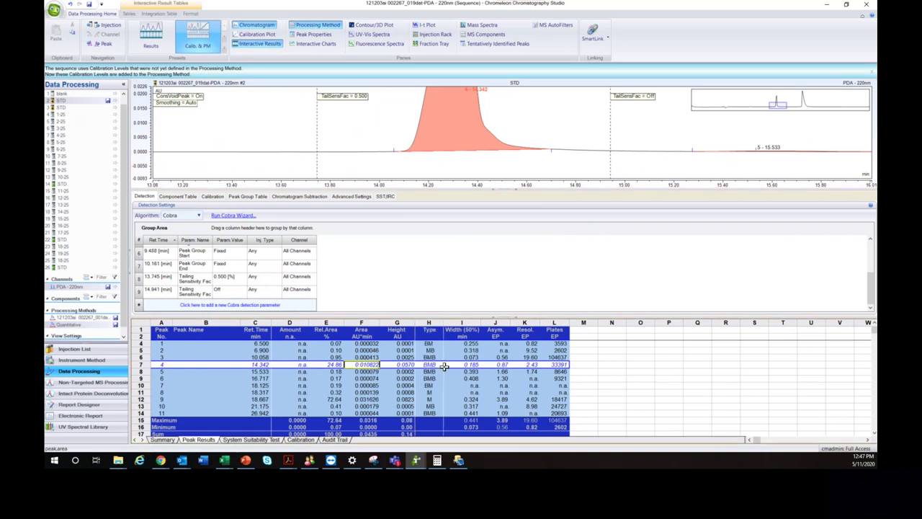
click(469, 157)
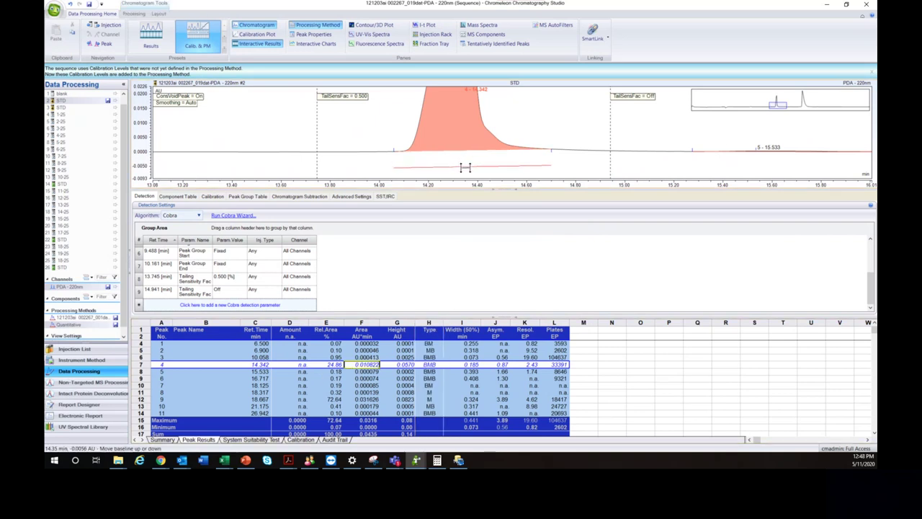
drag(467, 175, 468, 175)
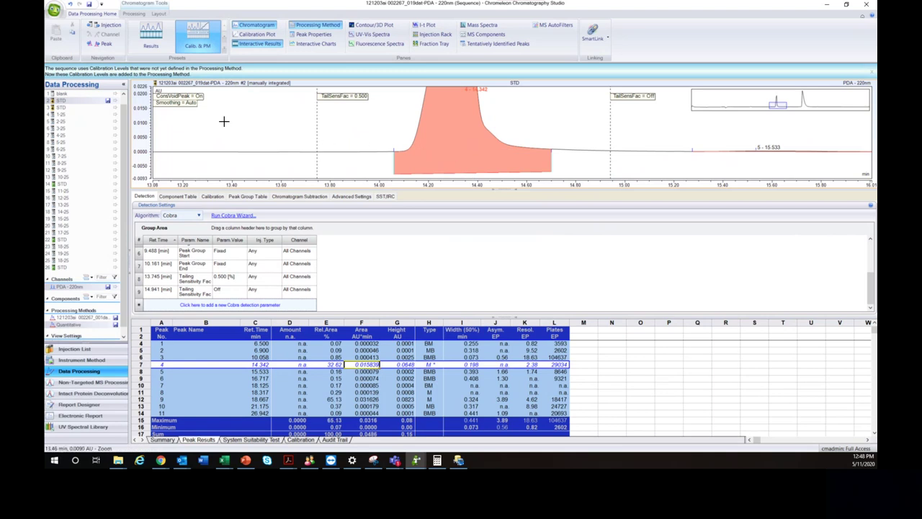
Discard the manual integration changes on the second injection, STD, and return to the detection settings.
right_click(61, 101)
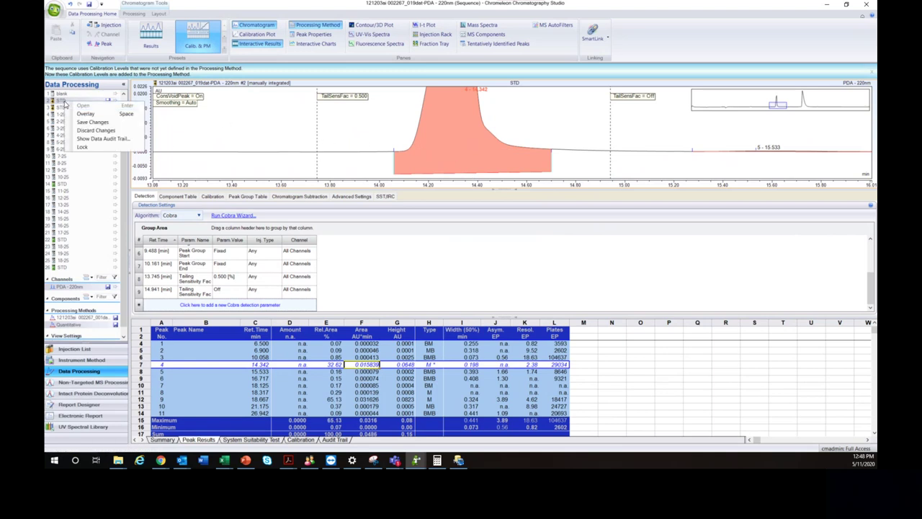
click(108, 130)
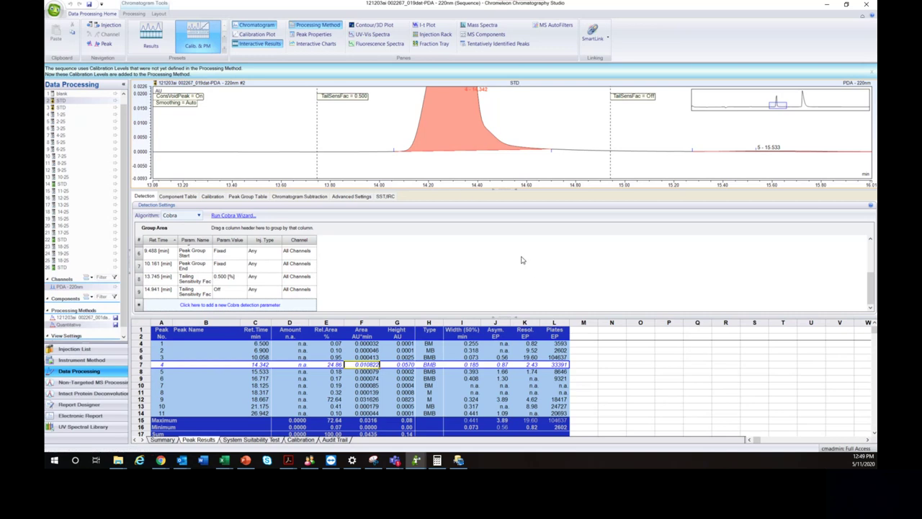
click(144, 200)
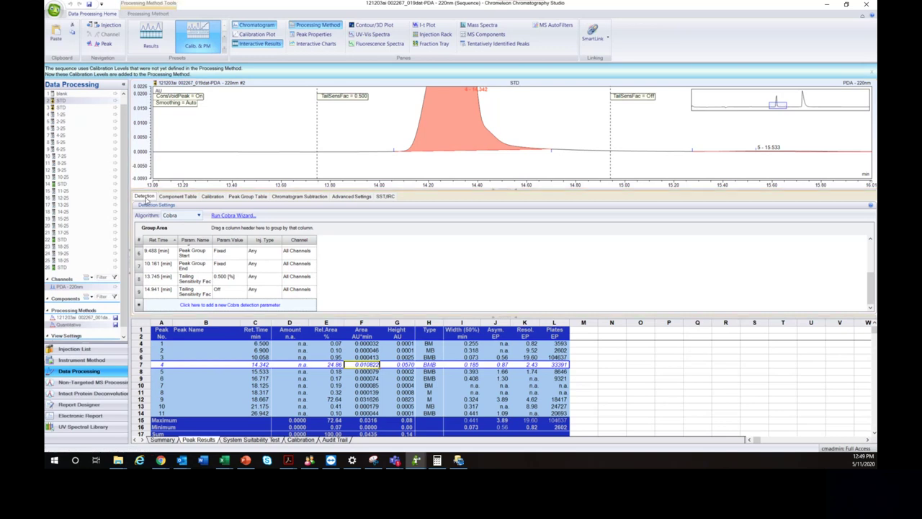
Start the Component Table Wizard and keep the auto time range for identifying peaks over the full chromatogram.
click(181, 199)
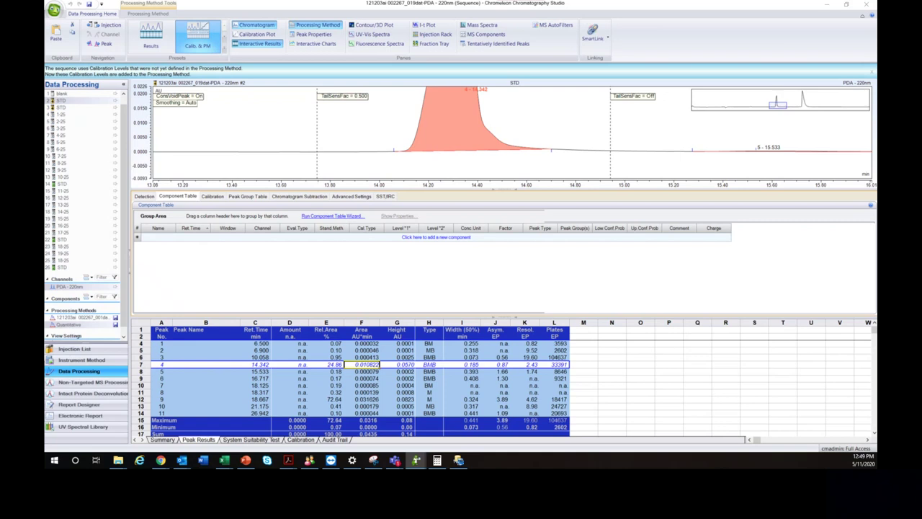
click(331, 216)
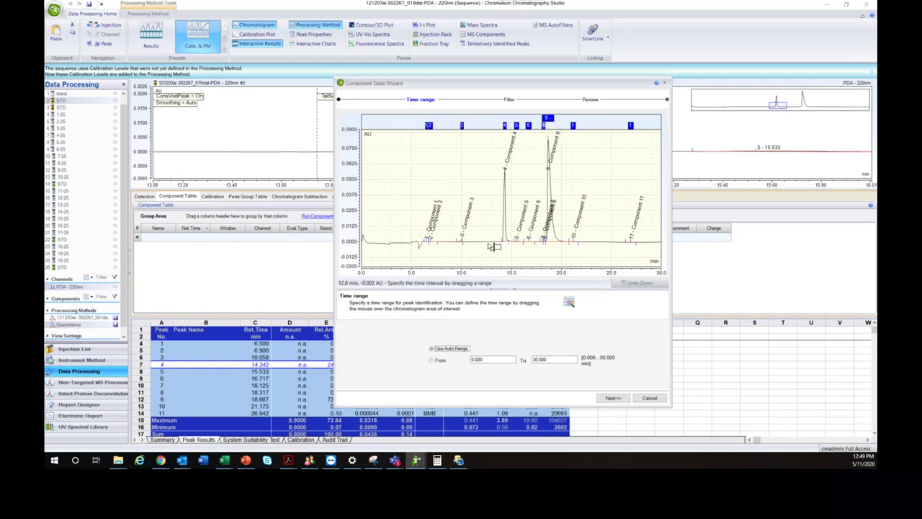
mouse_move(490, 246)
mouse_down()
mouse_move(605, 237)
mouse_move(591, 233)
mouse_up()
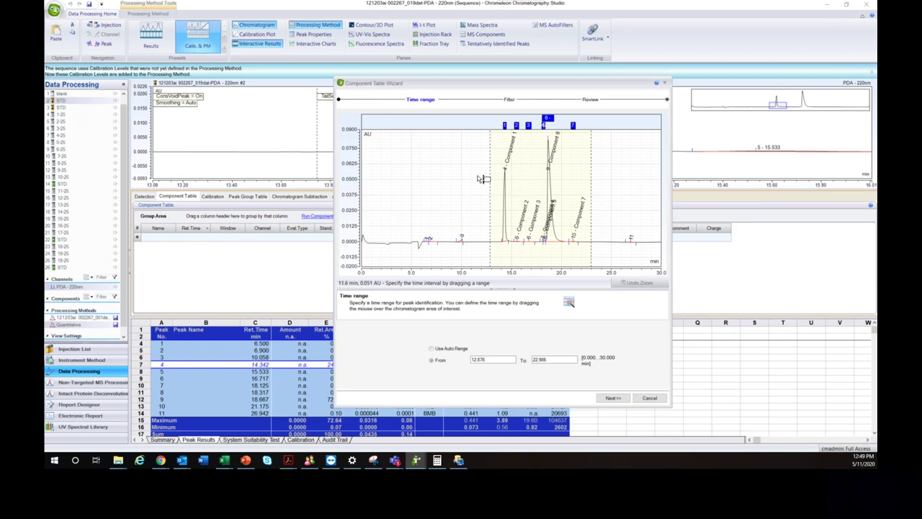
click(432, 349)
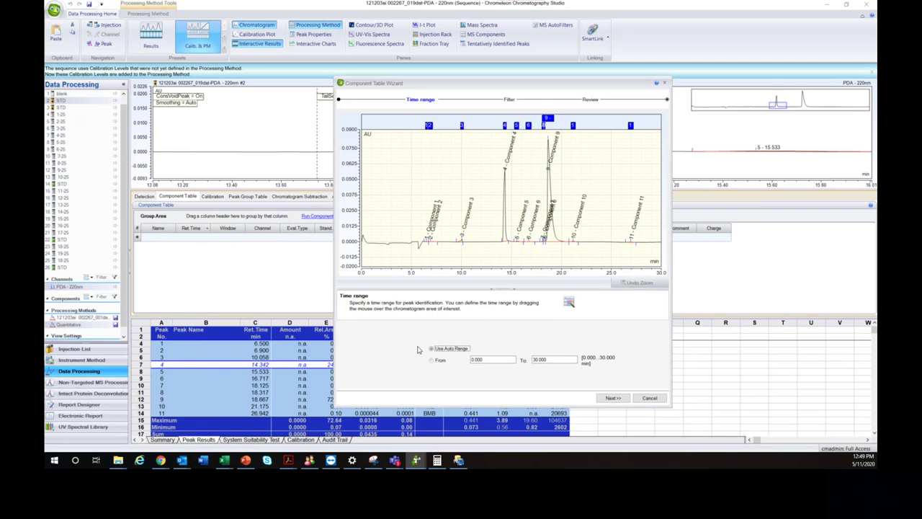
click(614, 398)
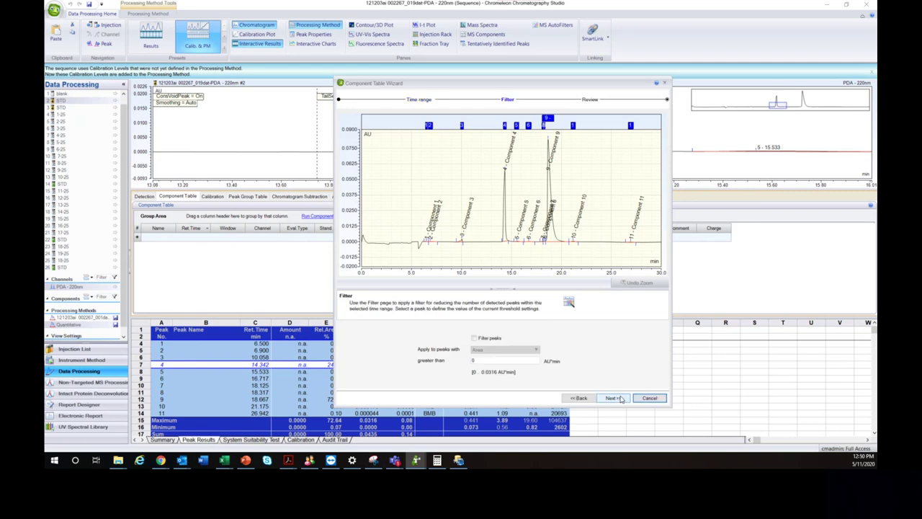
Enable peak filtering to examine its criteria, and turn the filter off again.
click(474, 338)
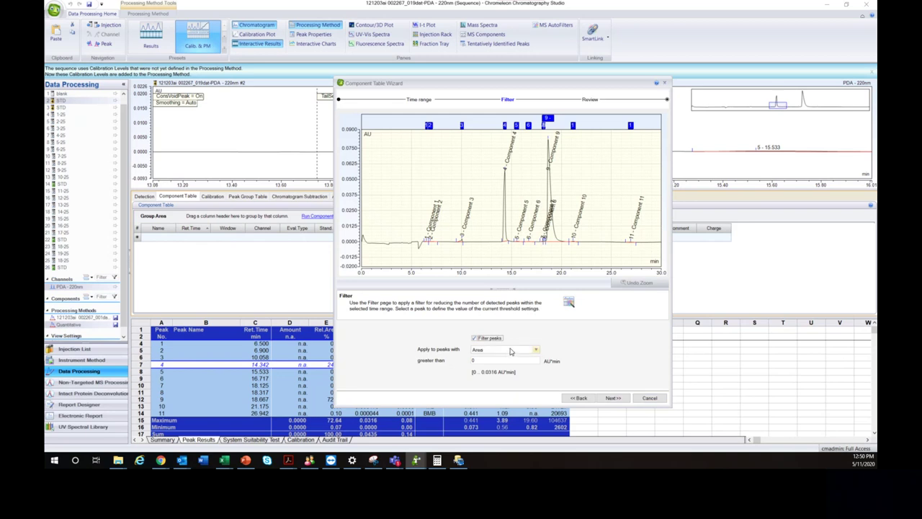
click(499, 350)
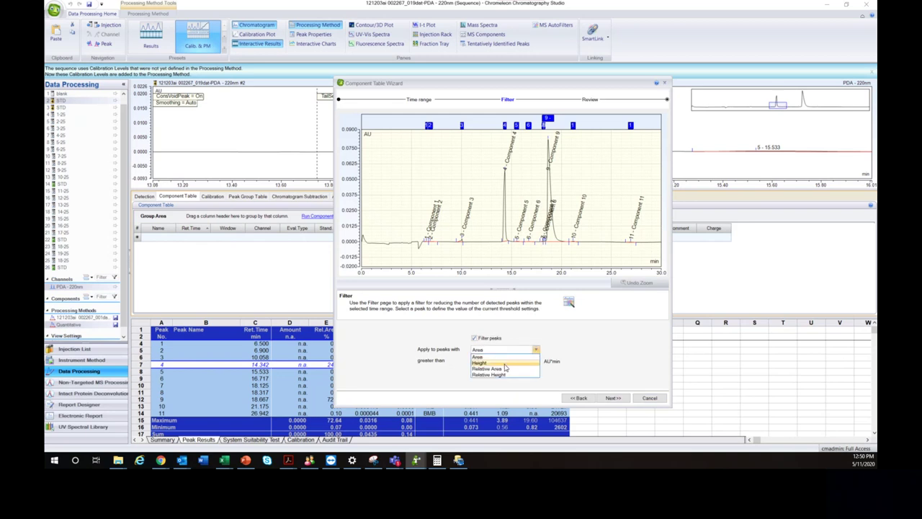
click(605, 358)
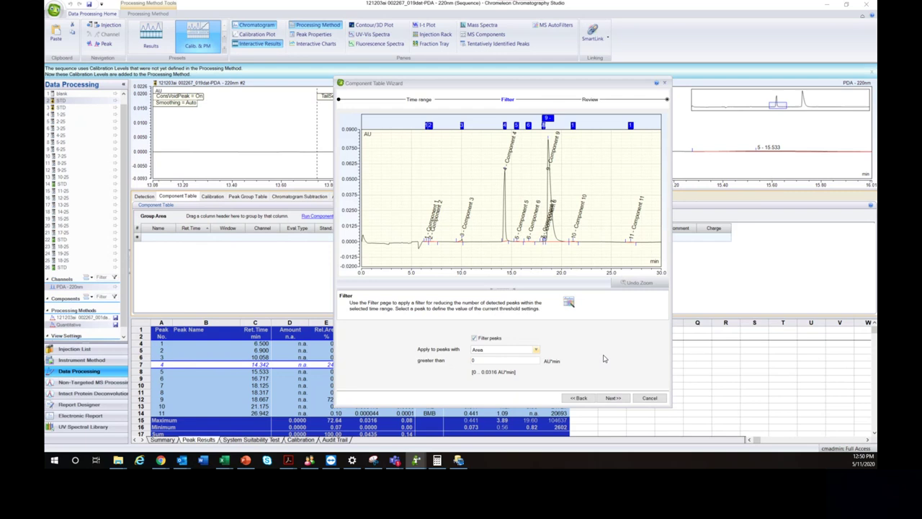
click(474, 339)
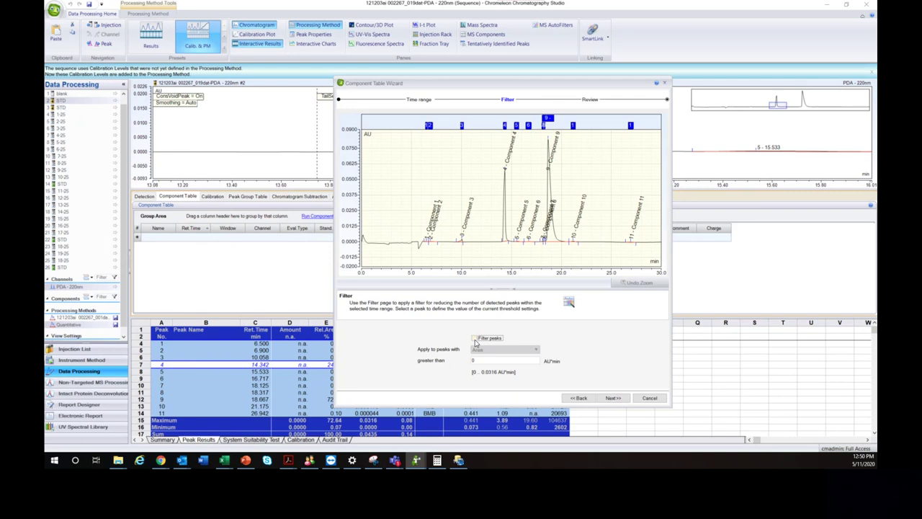
Review the unfiltered generated components and finish the wizard to copy them into the processing method.
click(614, 398)
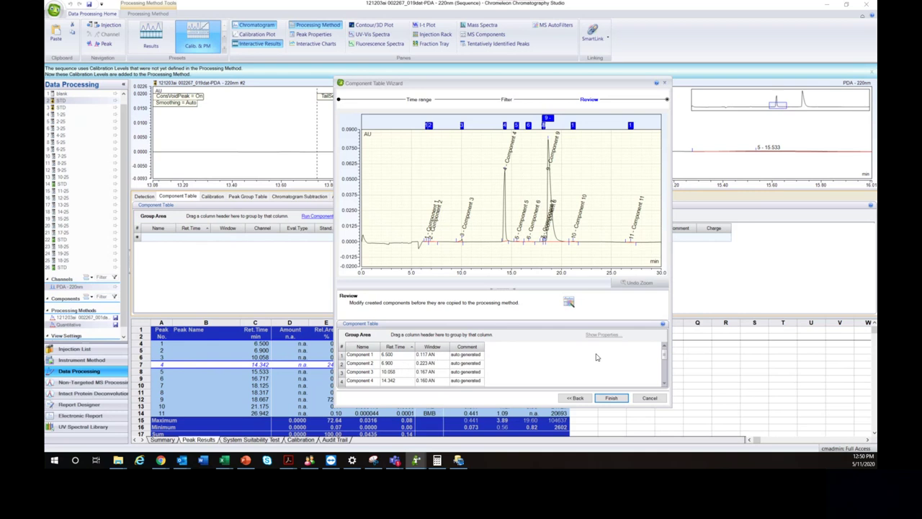
scroll(596, 360, down, 3)
scroll(592, 365, up, 3)
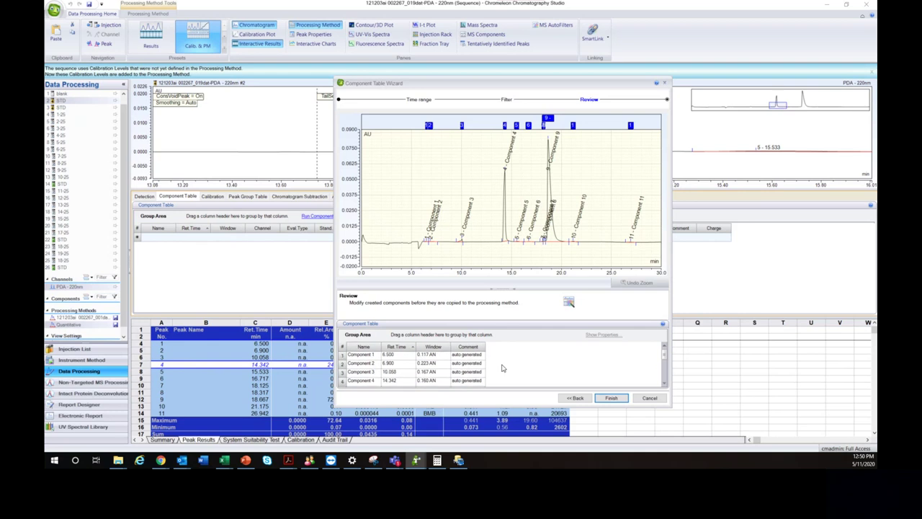
click(618, 399)
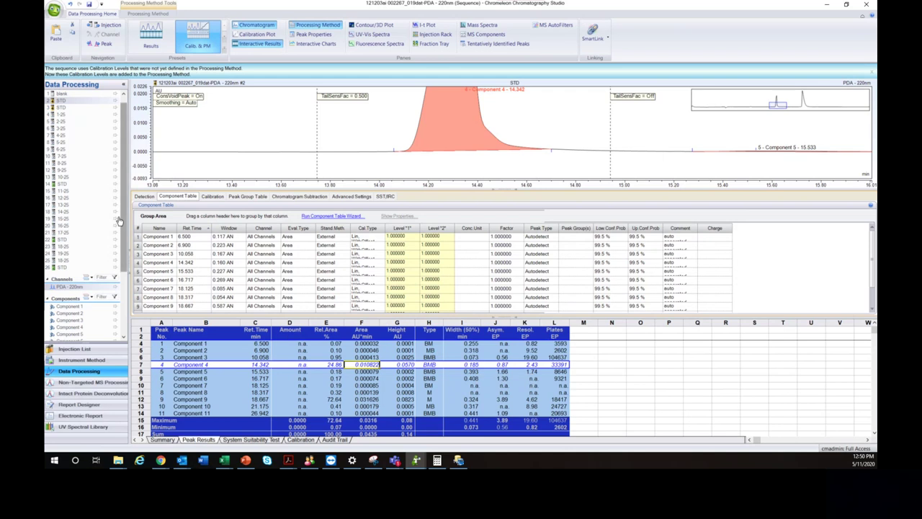
Compare which components are detected in the 14-25 injection and in the second injection, STD.
scroll(127, 237, down, 2)
scroll(108, 248, down, 2)
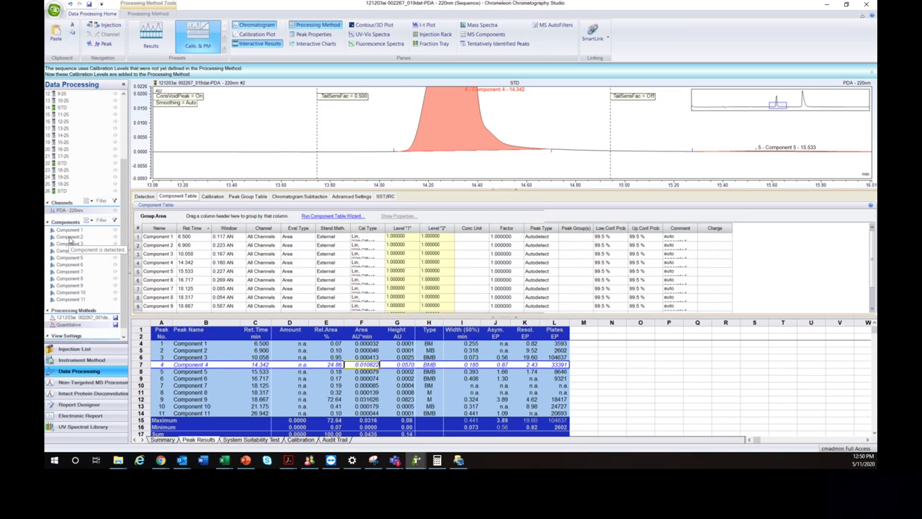
key(Up)
key(Up)
key(Up)
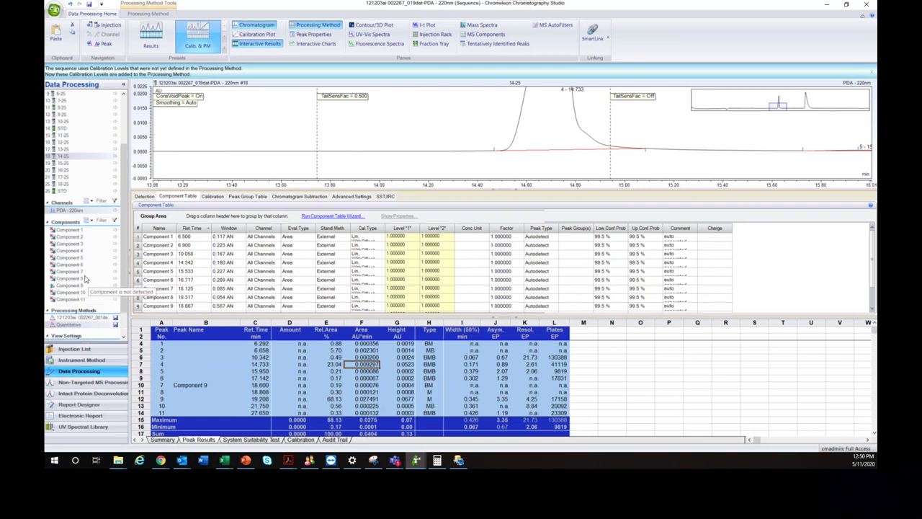
scroll(76, 259, up, 5)
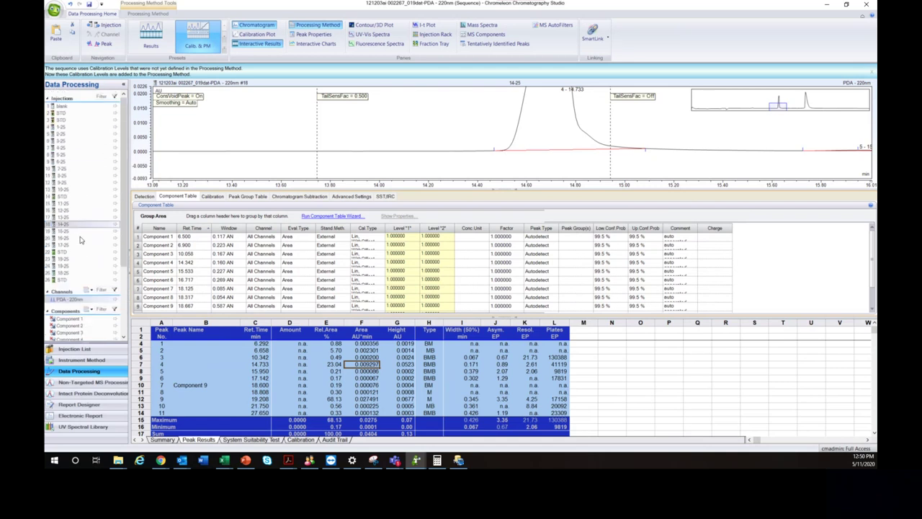
click(62, 113)
scroll(94, 236, down, 2)
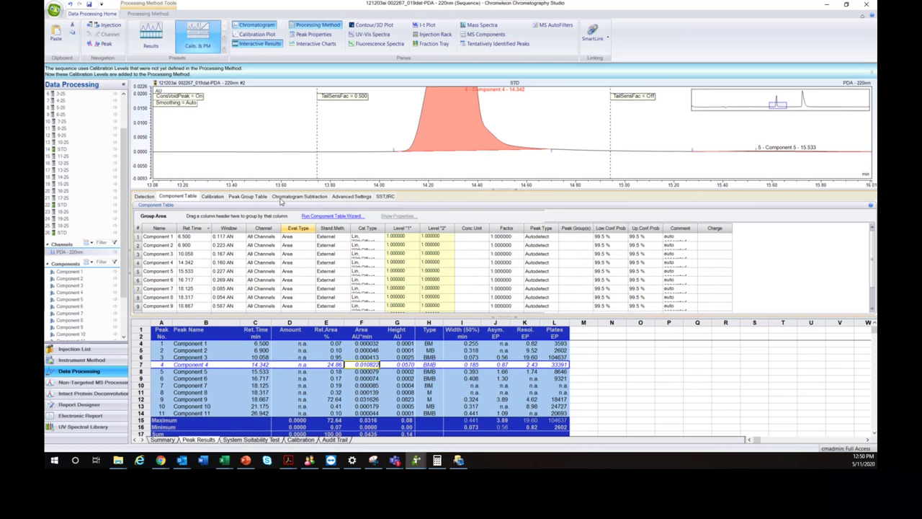
Show the full chromatogram, select the 18.667 min peak and open the retention properties of Component 9.
click(463, 125)
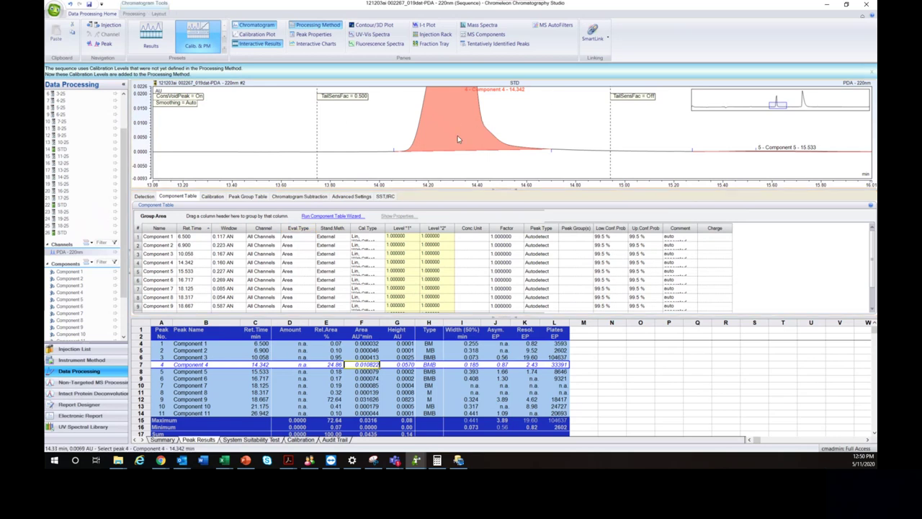
drag(768, 92, 788, 100)
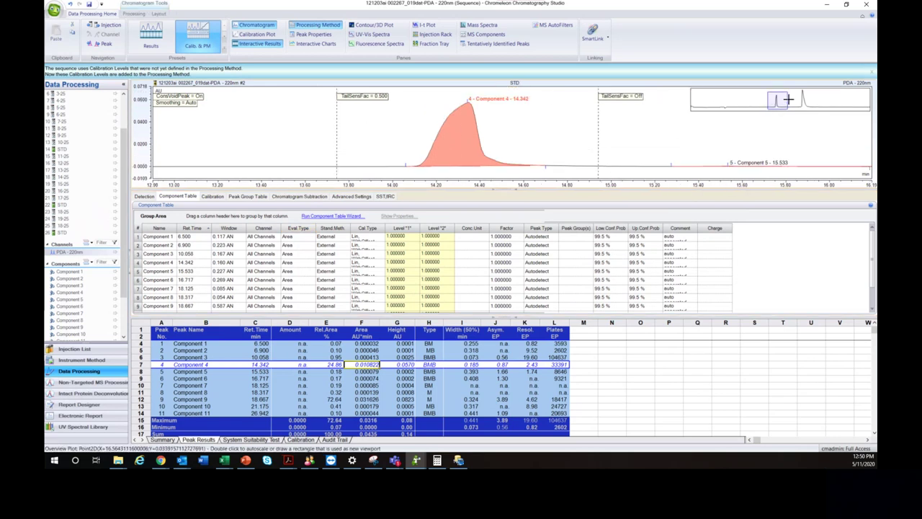
double_click(788, 99)
click(598, 141)
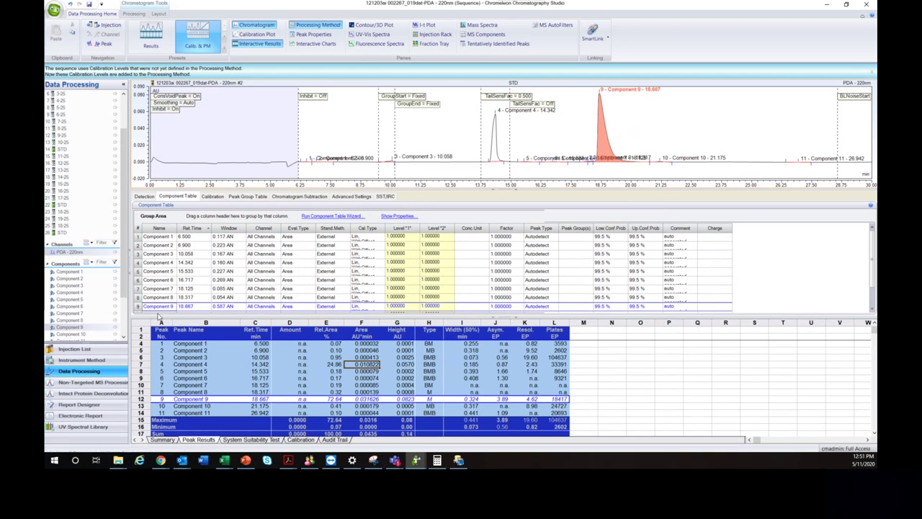
click(399, 217)
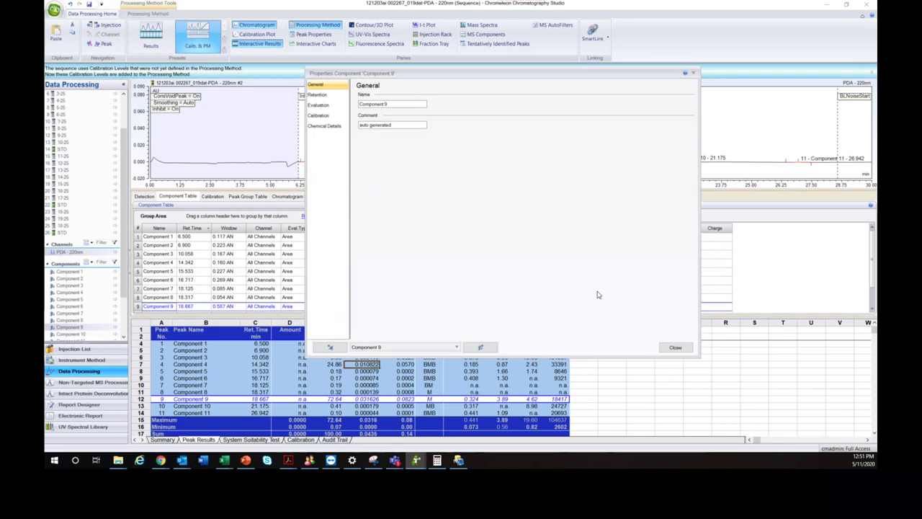
click(318, 96)
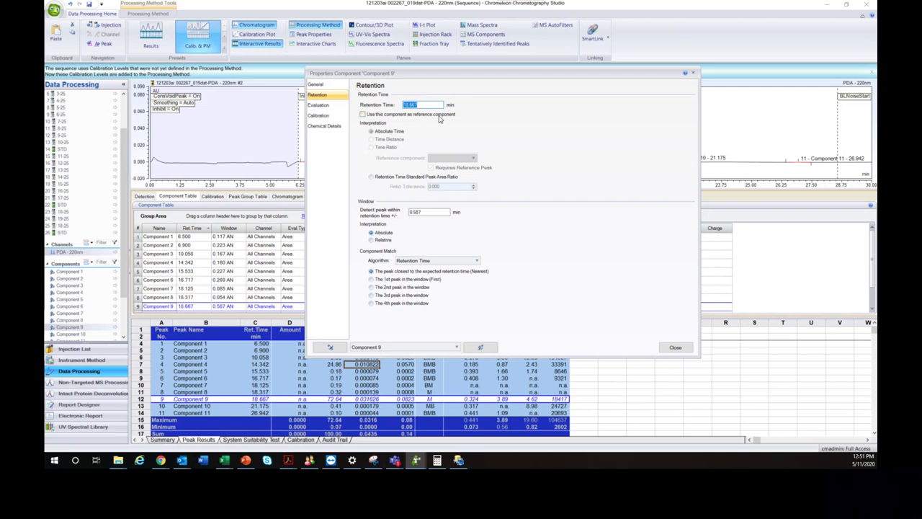
Try a relative retention window for Component 9, examine the component match algorithms and restore the absolute window.
click(374, 240)
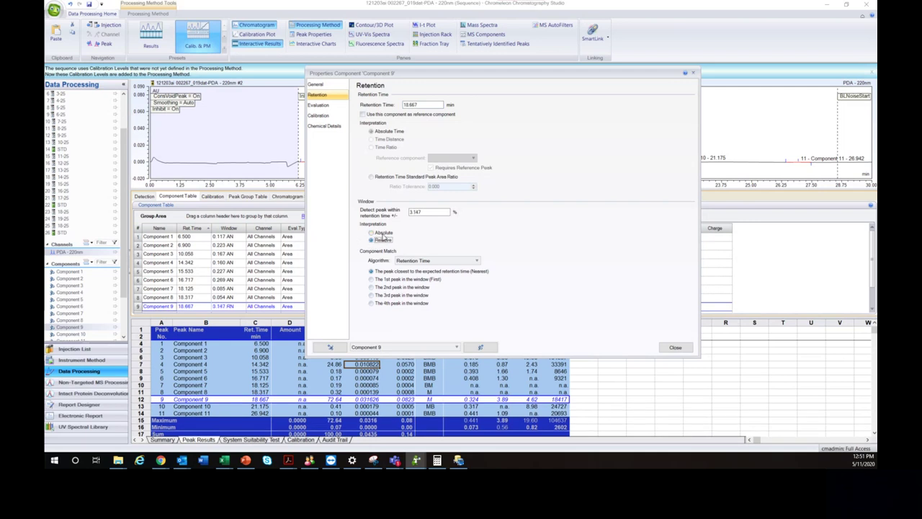
click(474, 261)
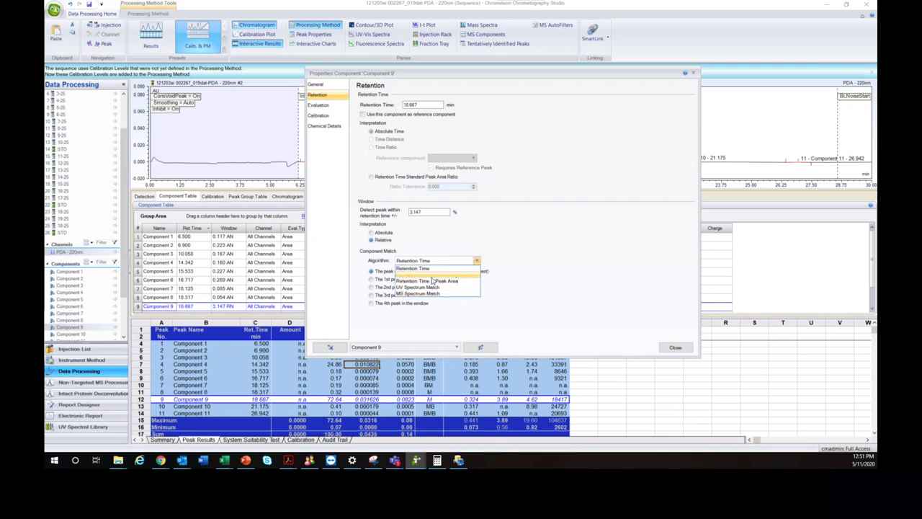
click(448, 239)
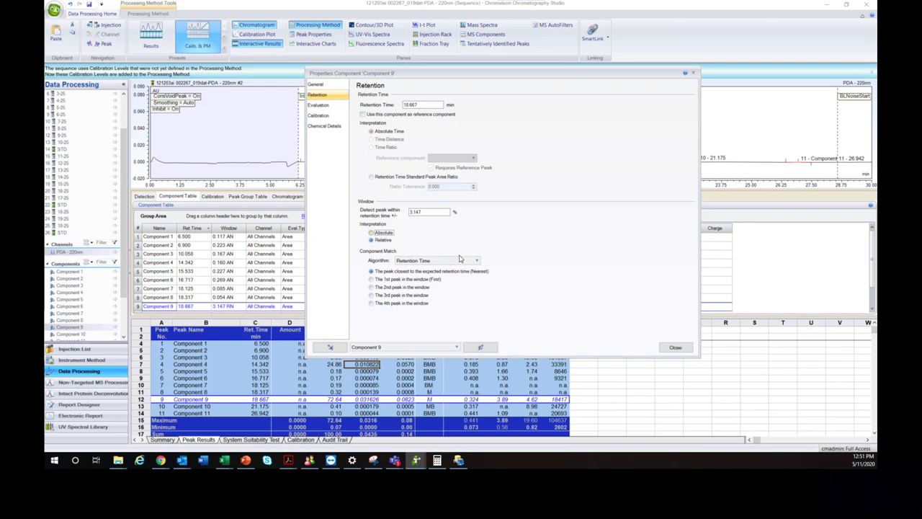
key(Up)
Step back through the retention properties of Components 8, 7 and 6, and switch to Component 1.
click(329, 348)
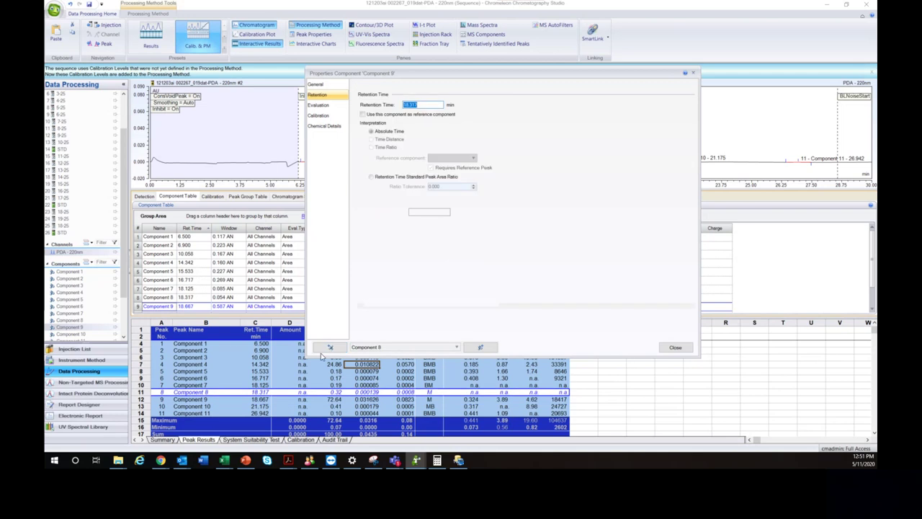
click(329, 347)
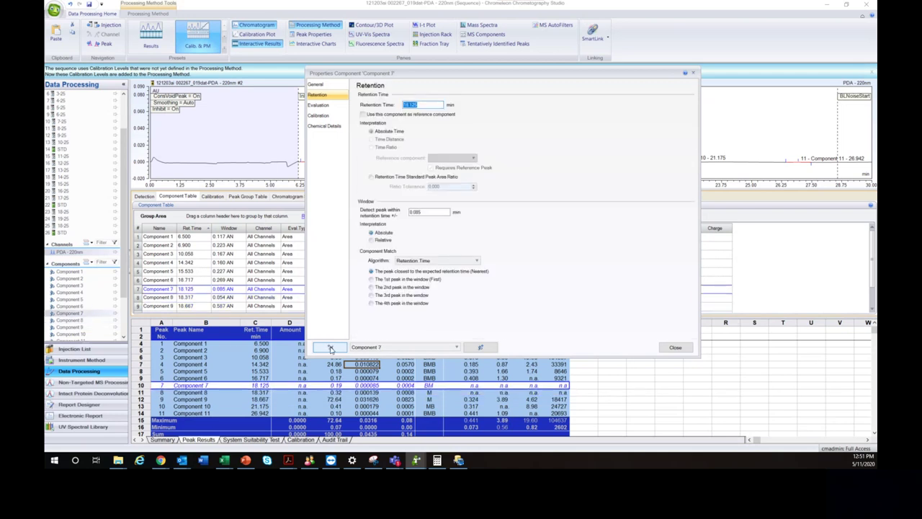
click(330, 348)
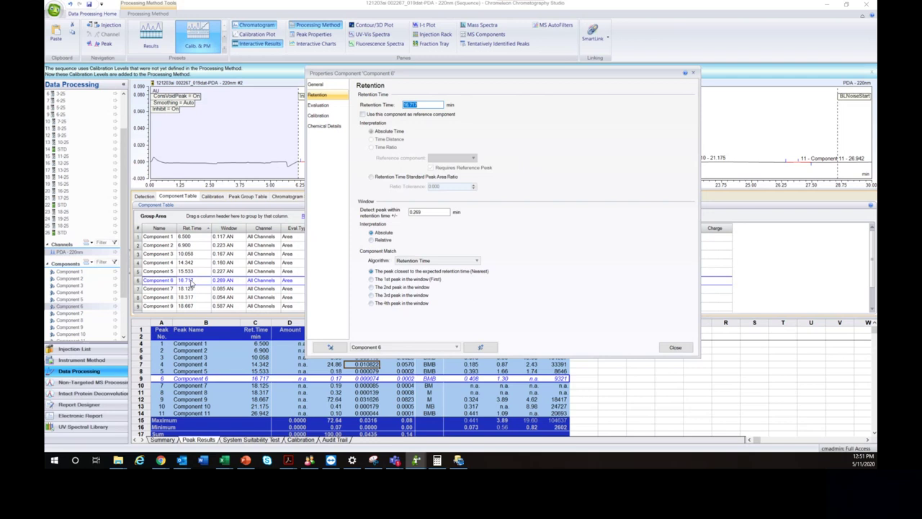
click(456, 347)
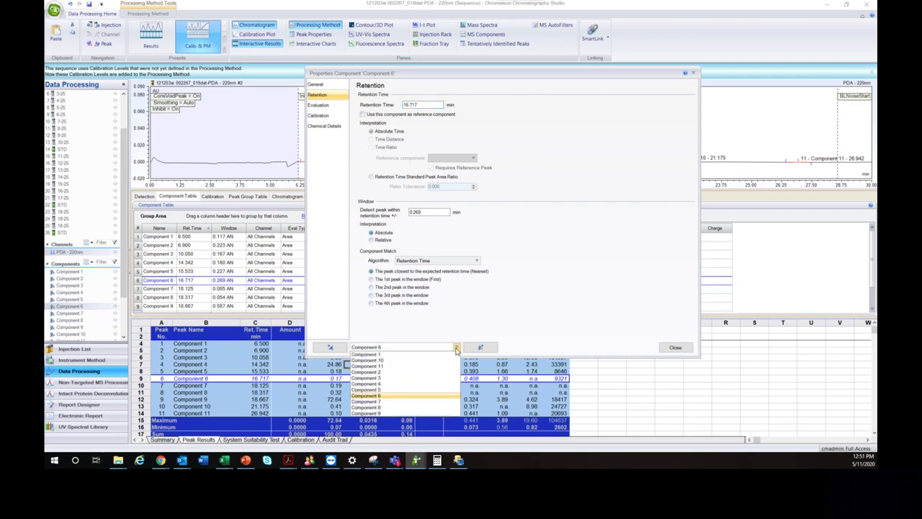
click(397, 354)
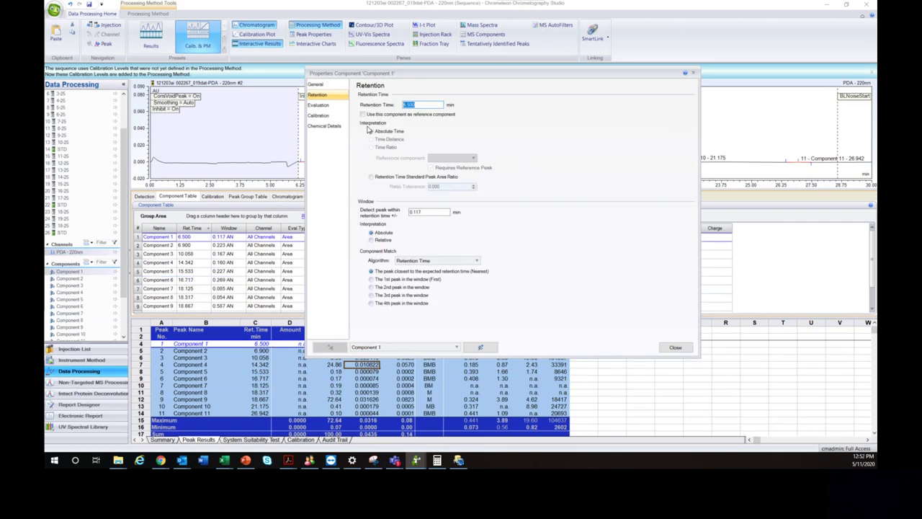
Examine the evaluation properties of Component 1 and the available peak type options, keeping Autodetect.
click(328, 107)
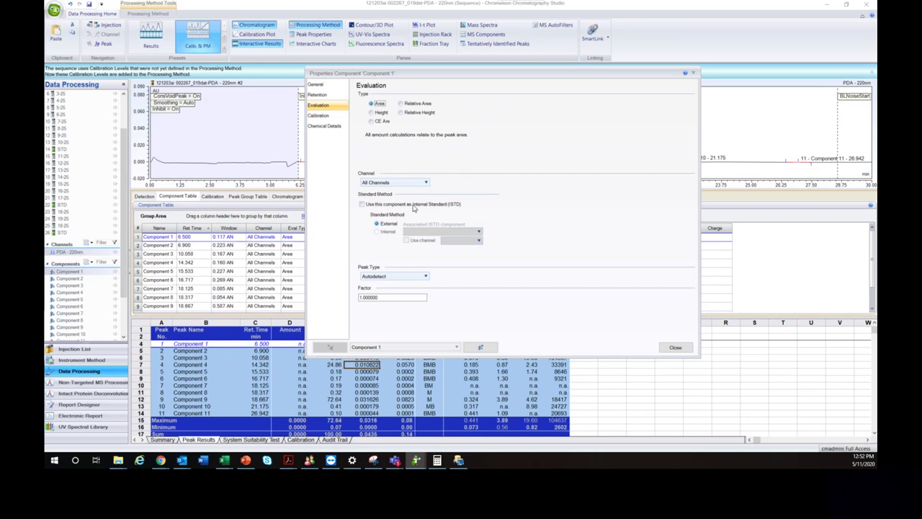
click(426, 276)
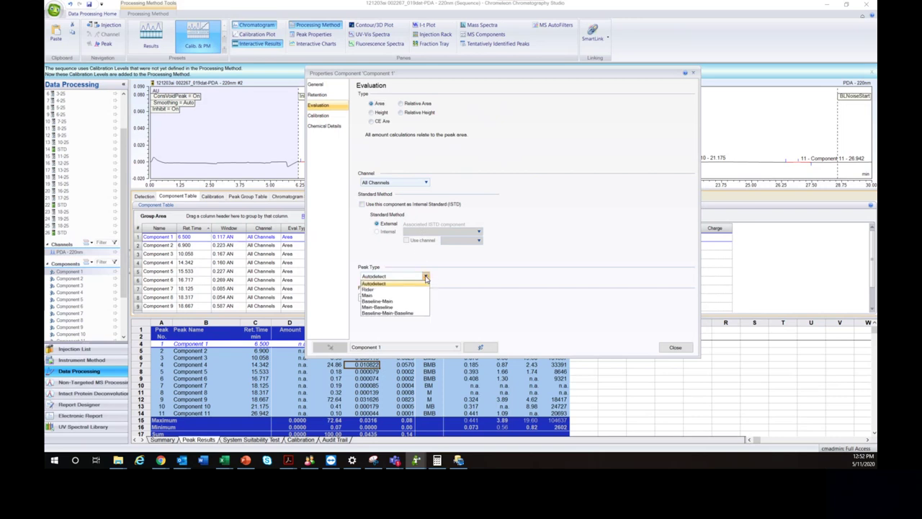
drag(516, 72, 533, 27)
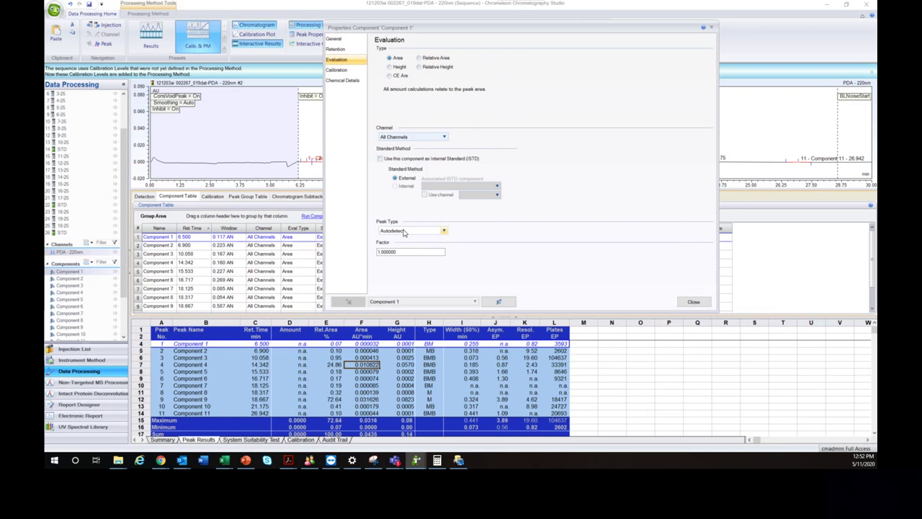
click(404, 231)
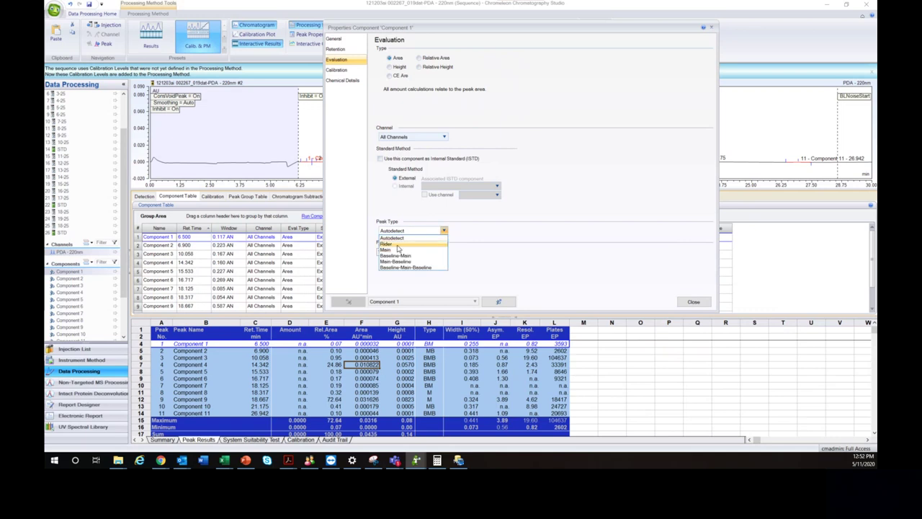
click(443, 233)
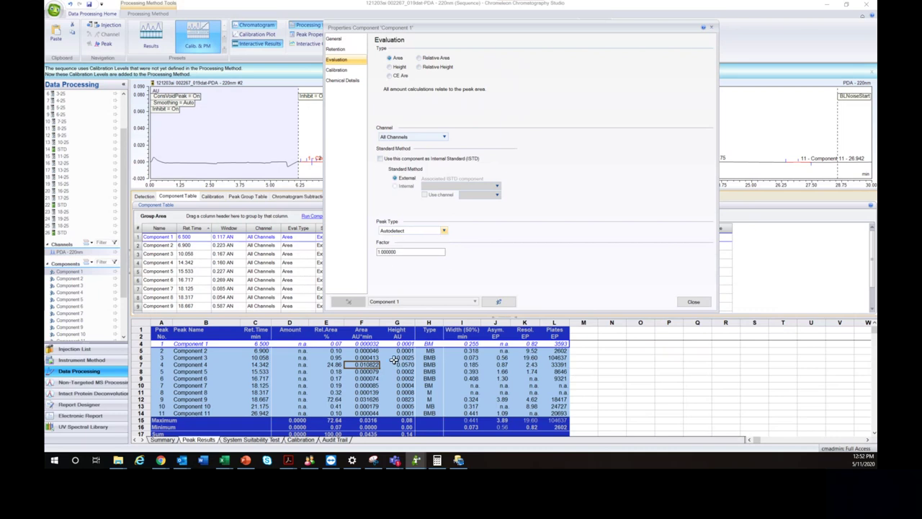
click(444, 232)
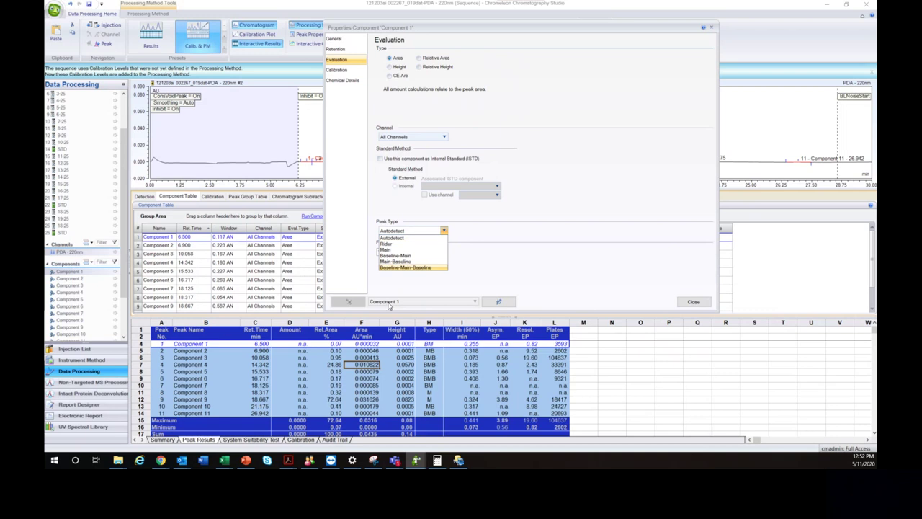
click(489, 236)
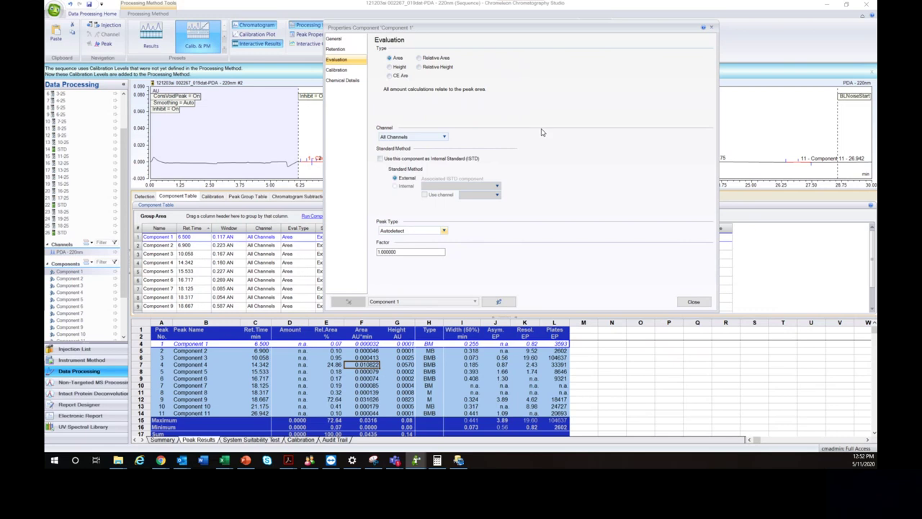
Review the calibration properties of Component 1, step forward through the following components and return to Component 1.
click(338, 70)
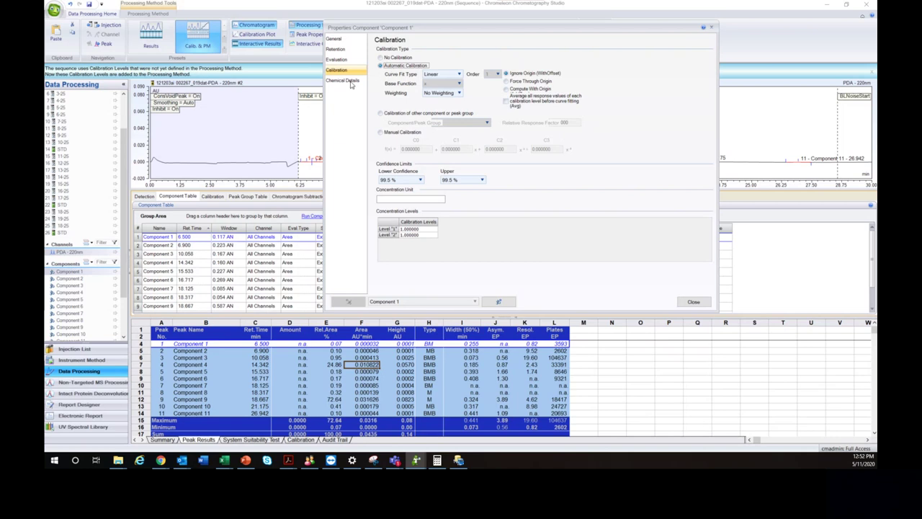
click(500, 302)
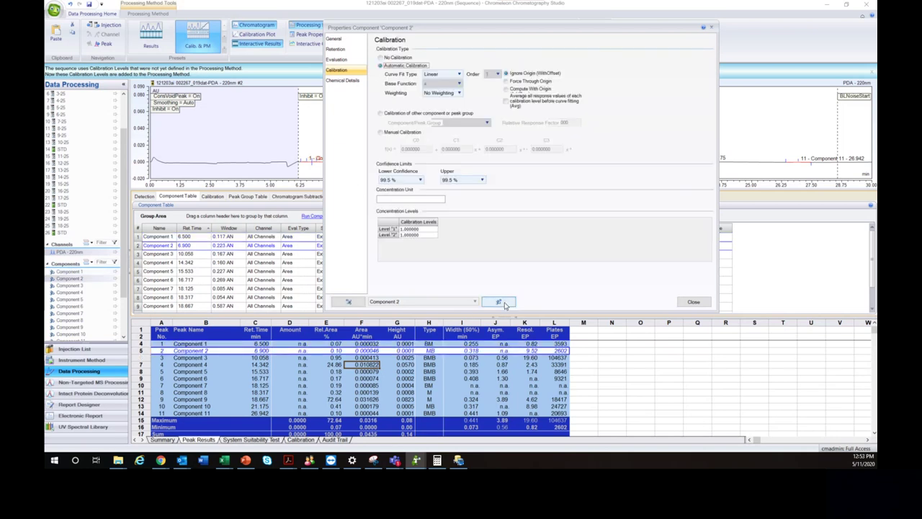
click(503, 303)
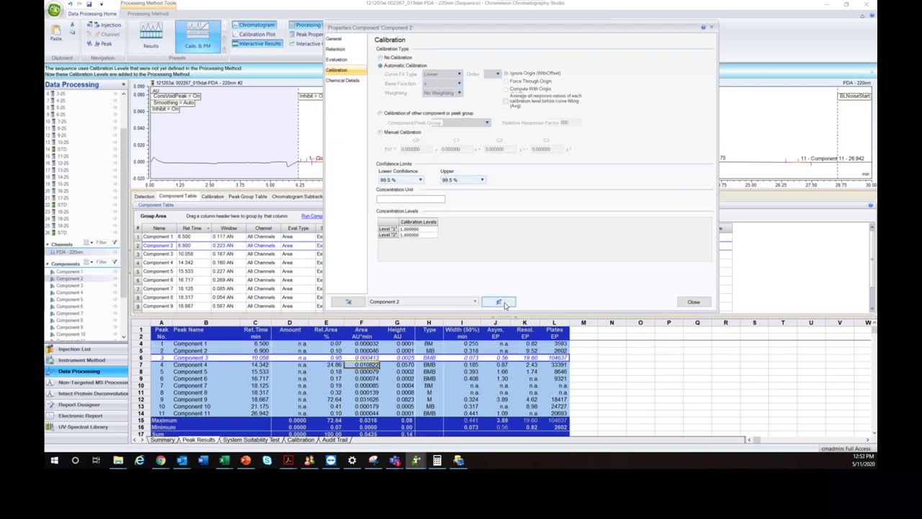
click(347, 302)
click(347, 303)
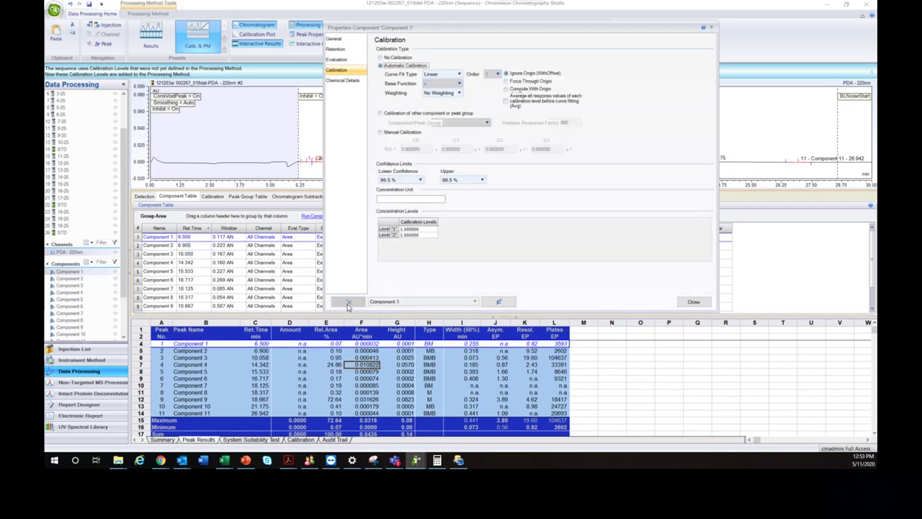
drag(516, 34, 582, 29)
click(565, 300)
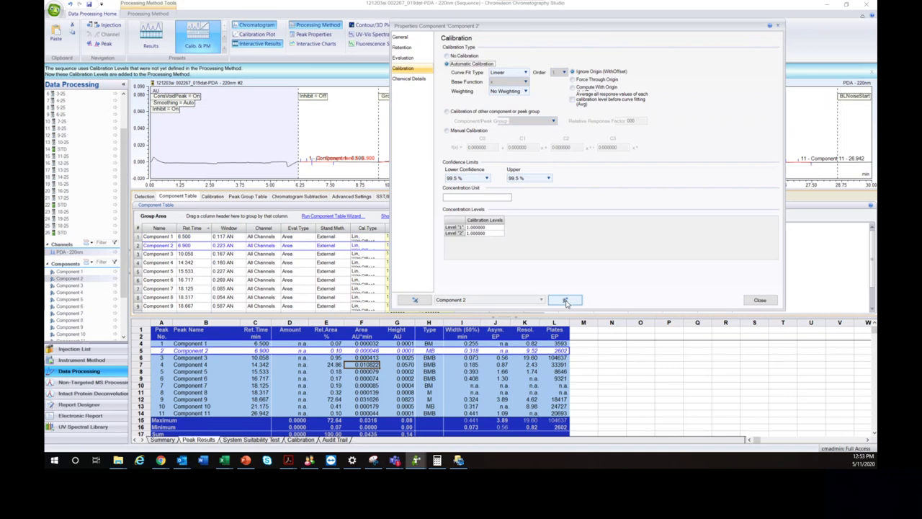
click(415, 299)
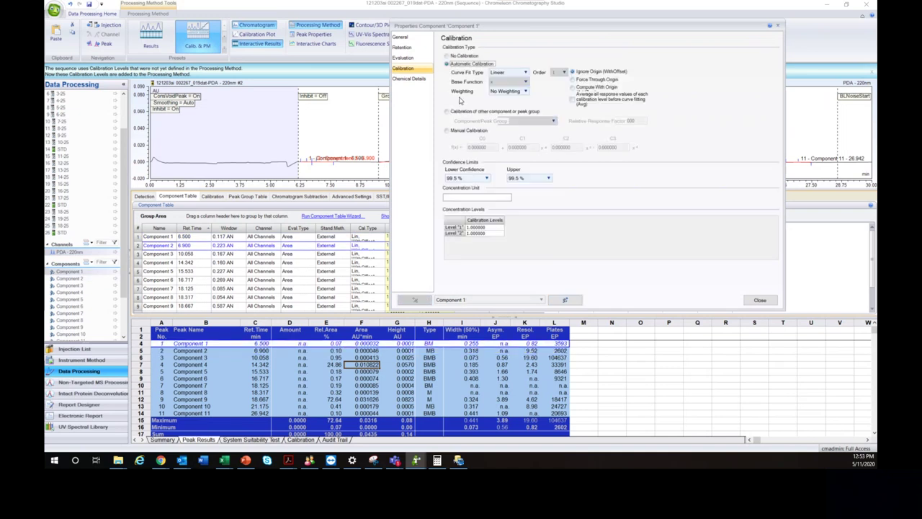
Try calibrating Component 1 from the calibration of Component 4, then restore automatic calibration.
click(445, 112)
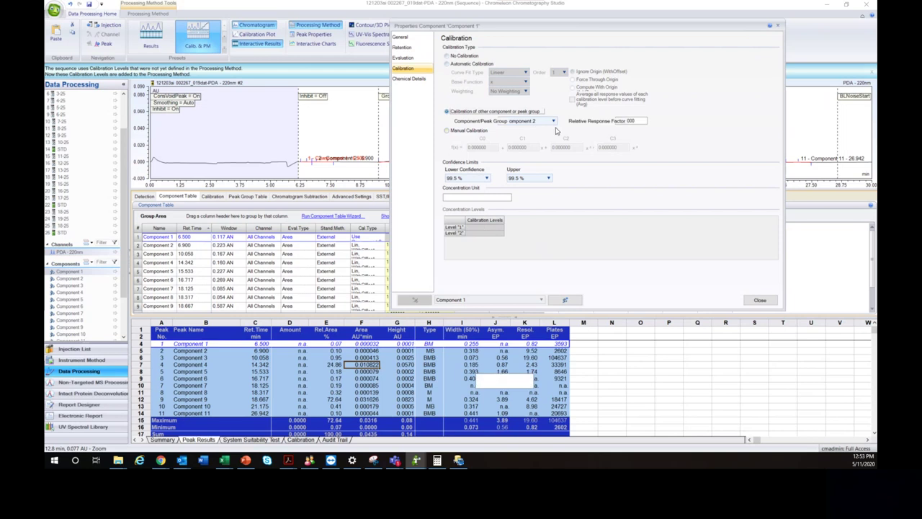
click(553, 123)
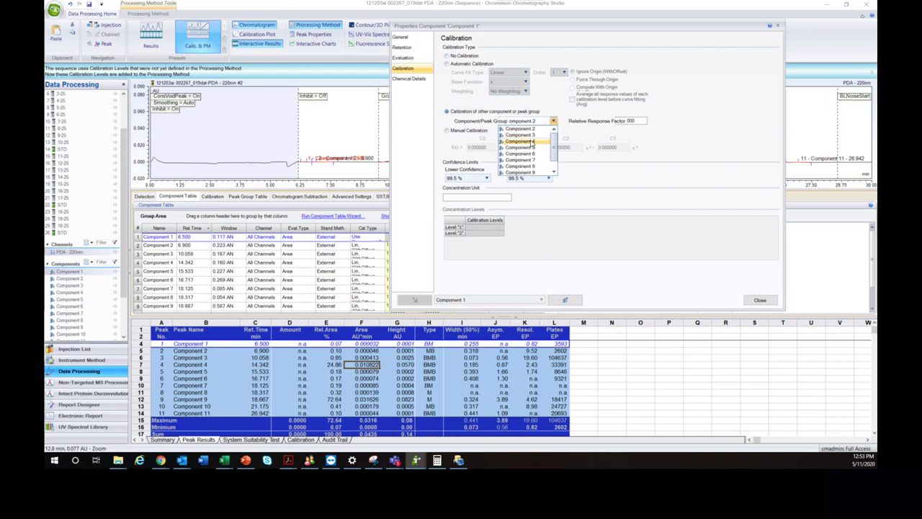
click(531, 144)
click(633, 120)
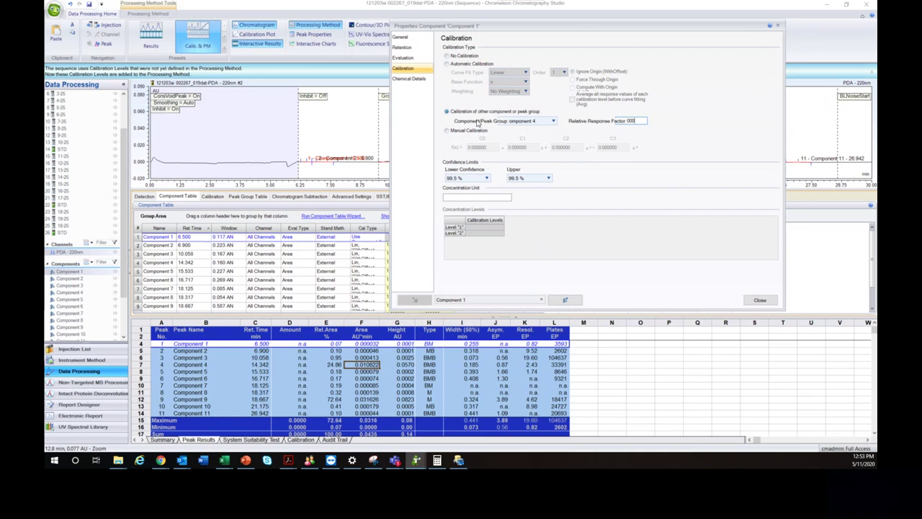
click(447, 64)
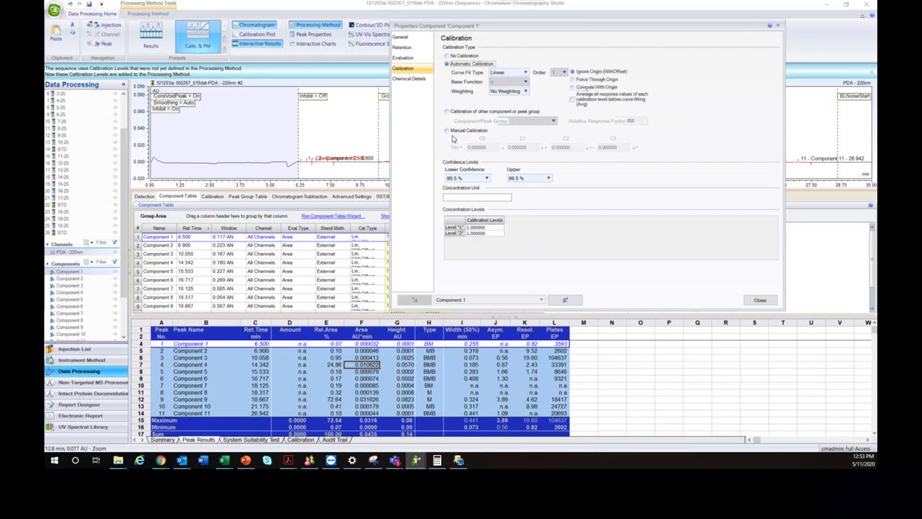
Review the curve fit and weighting options for Component 1, force its linear calibration through the origin and close the properties.
click(516, 74)
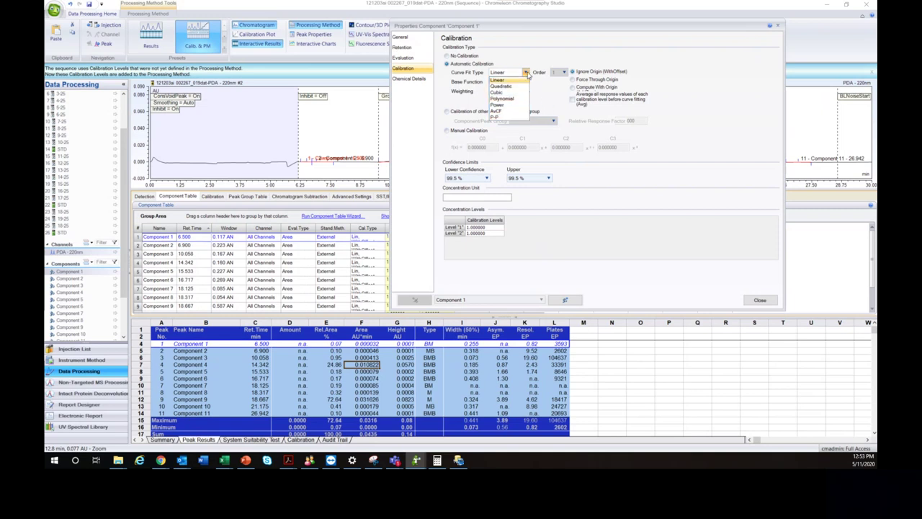
click(528, 75)
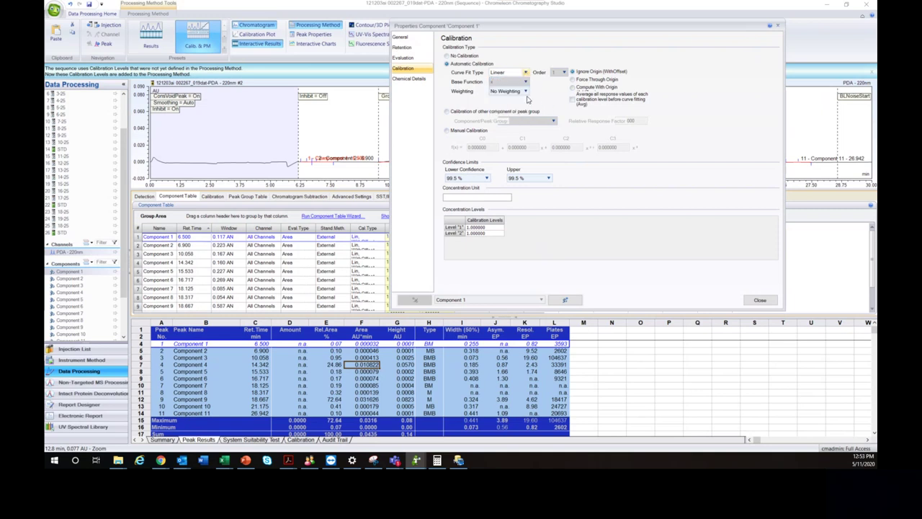
click(526, 92)
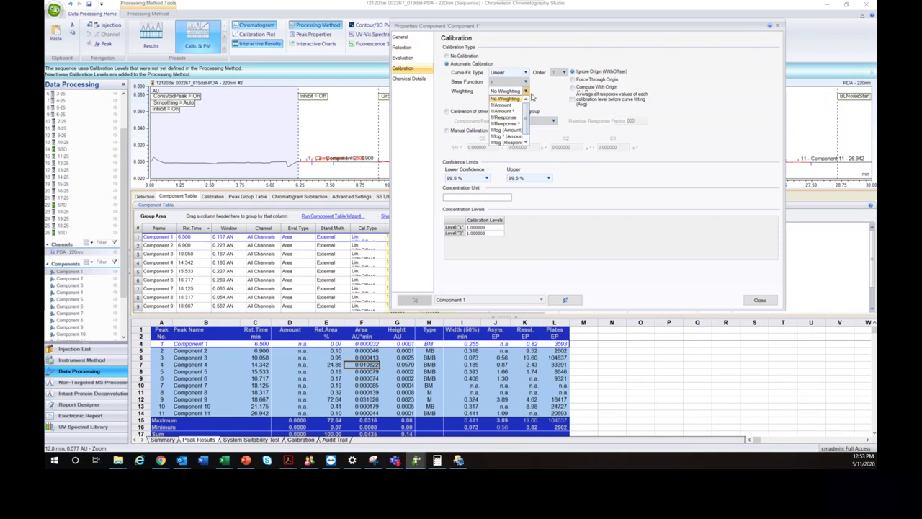
click(530, 92)
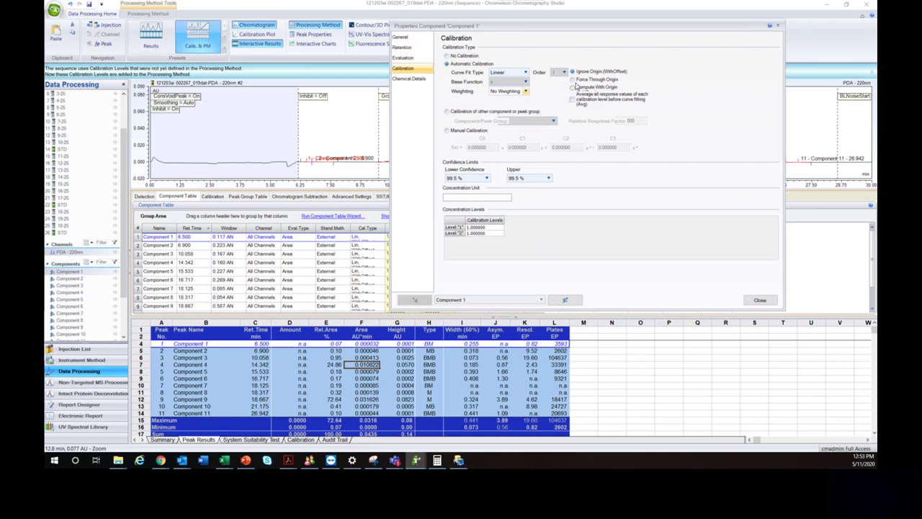
click(574, 79)
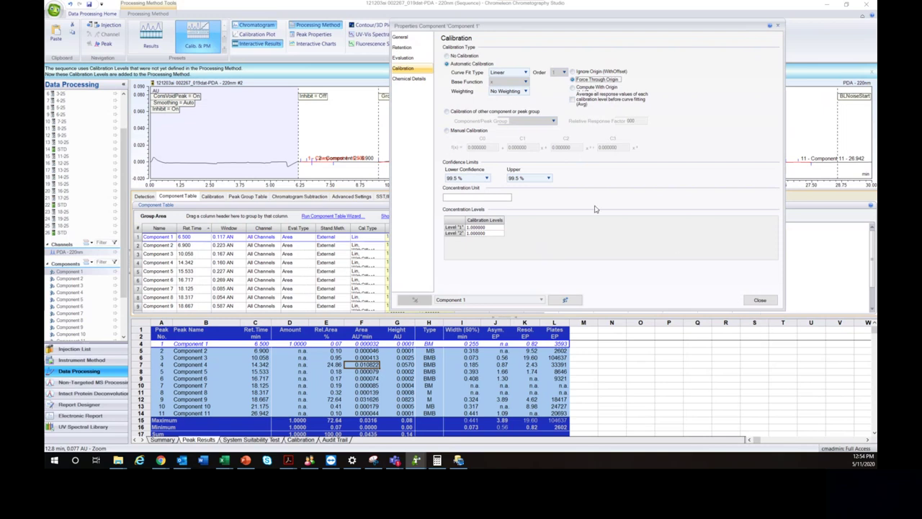
click(761, 300)
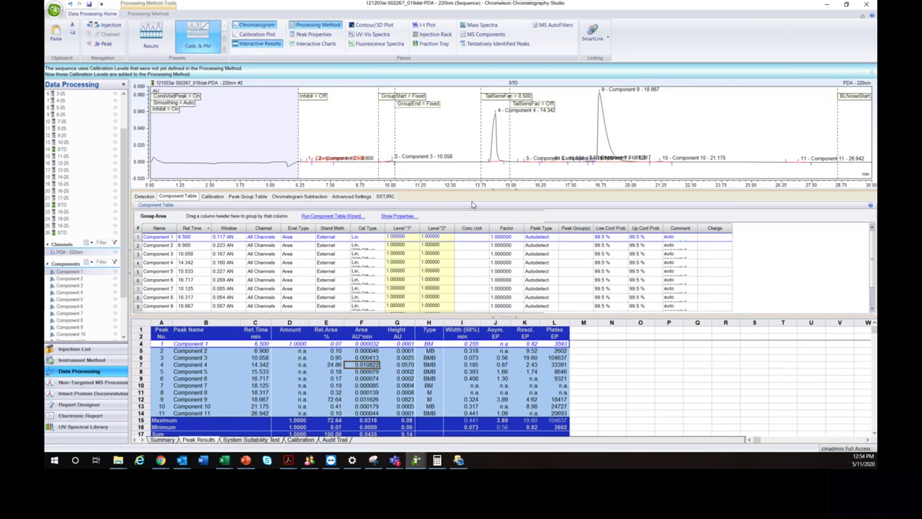
Restore the calibration and processing method layout and inspect the calibration plot beside the chromatogram.
click(202, 43)
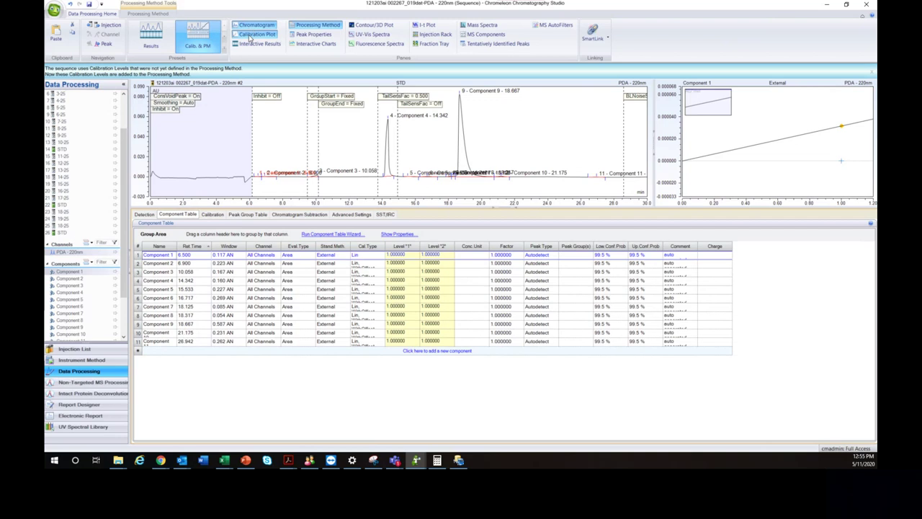
click(215, 142)
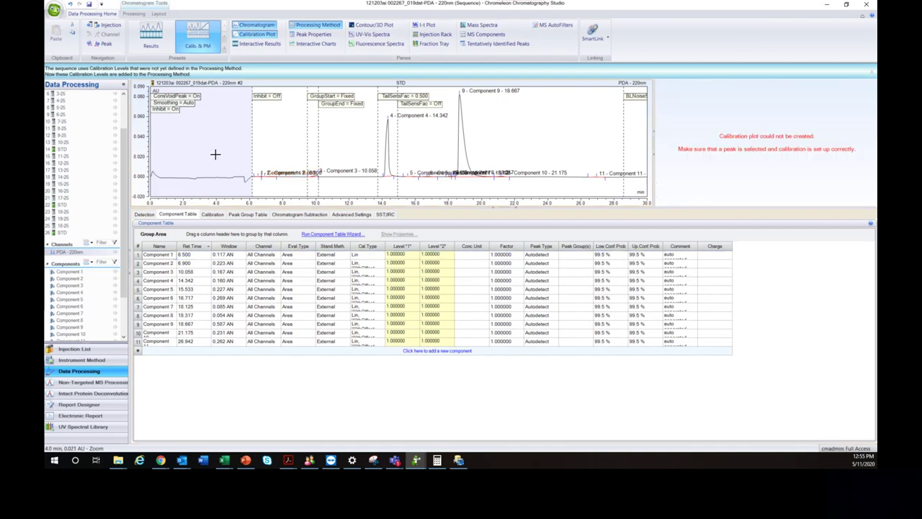
click(694, 109)
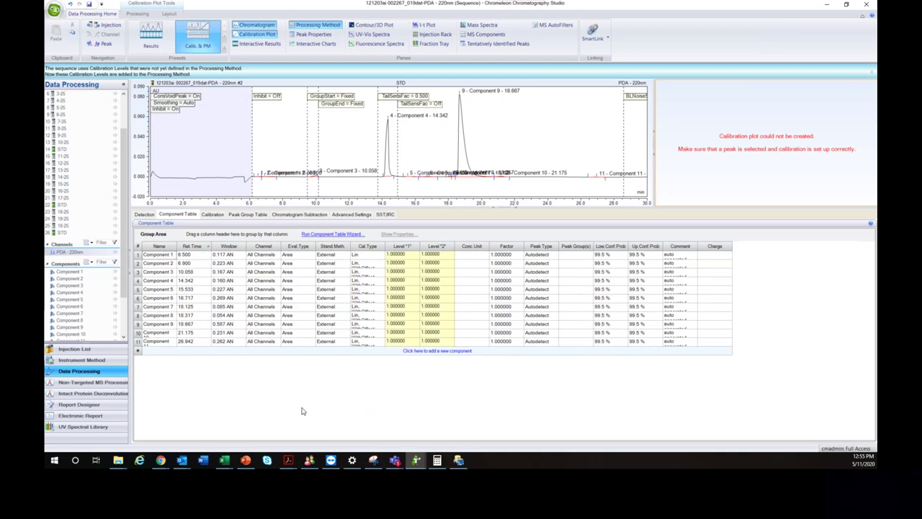
Show the injection list and examine the injection types available for the first STD injection, keeping Calibration Standard.
click(75, 350)
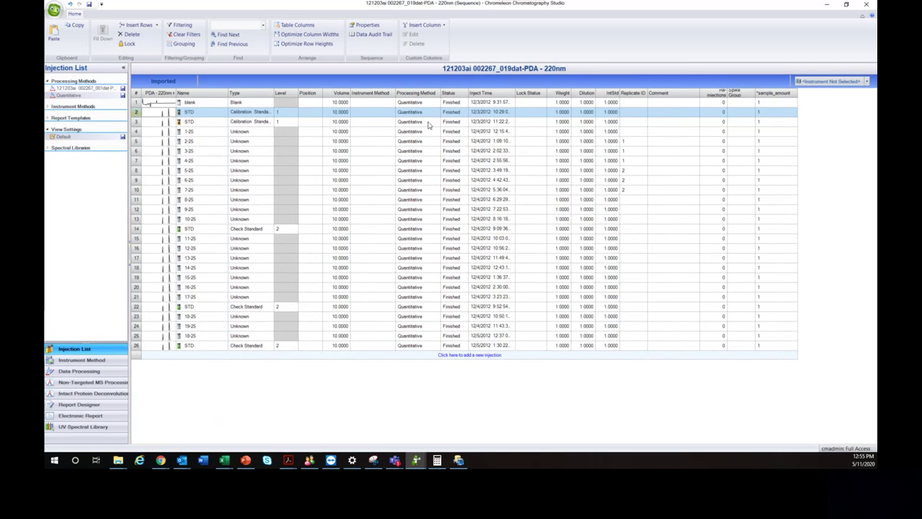
click(257, 113)
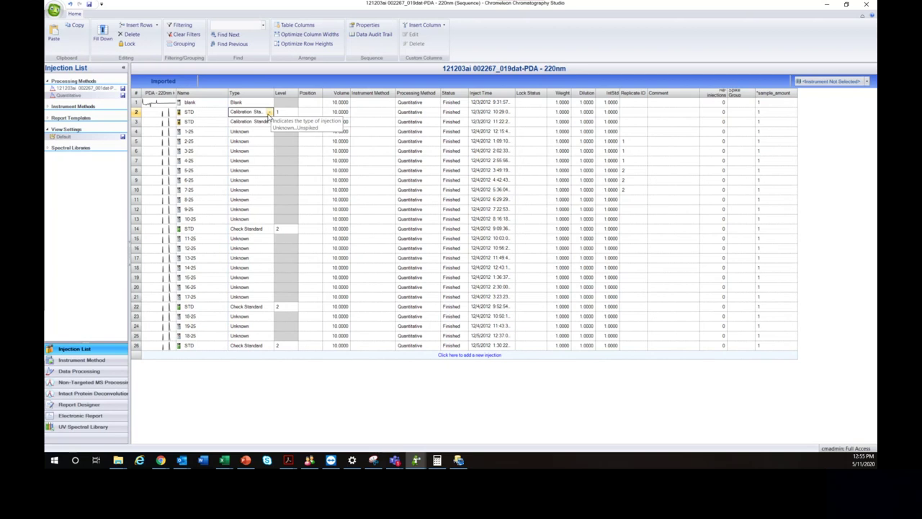
click(270, 113)
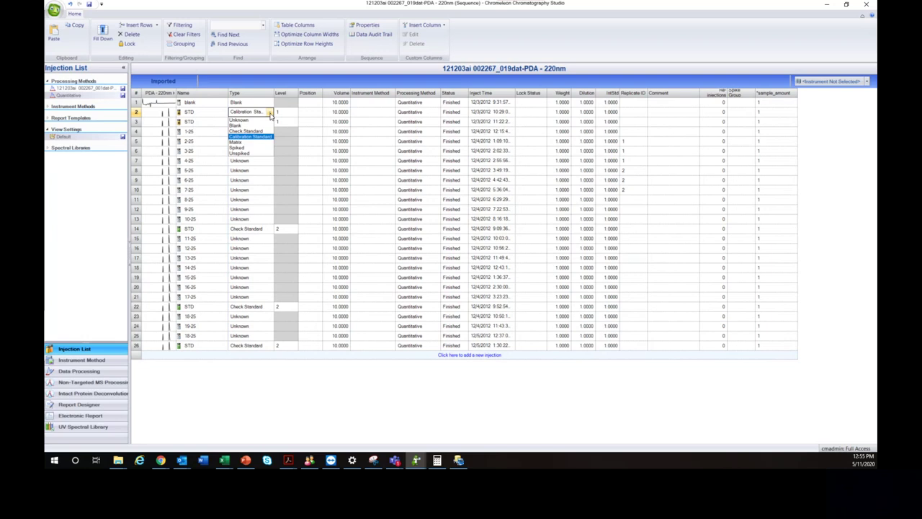
click(250, 136)
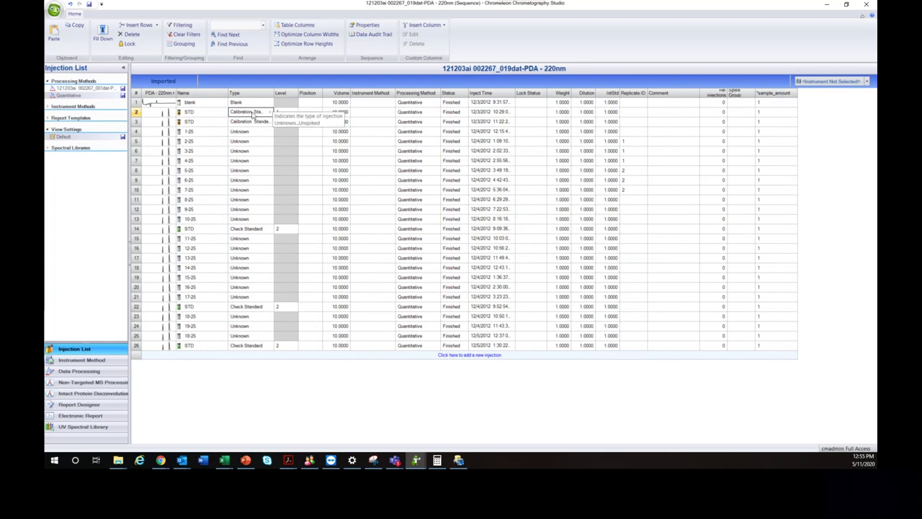
Examine the calibration standard rows, the check standard rows and the unknowns 1-25 to 10-25, finishing on the second calibration standard.
drag(135, 113, 134, 122)
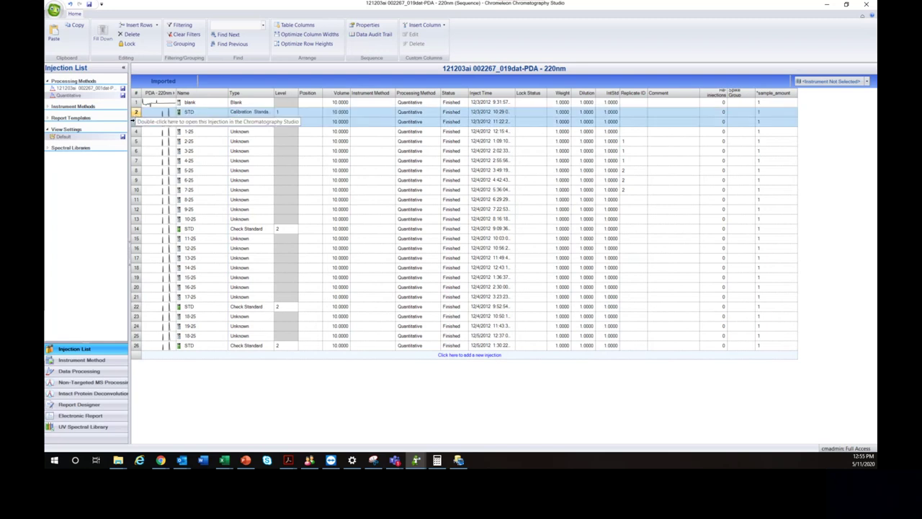
click(138, 229)
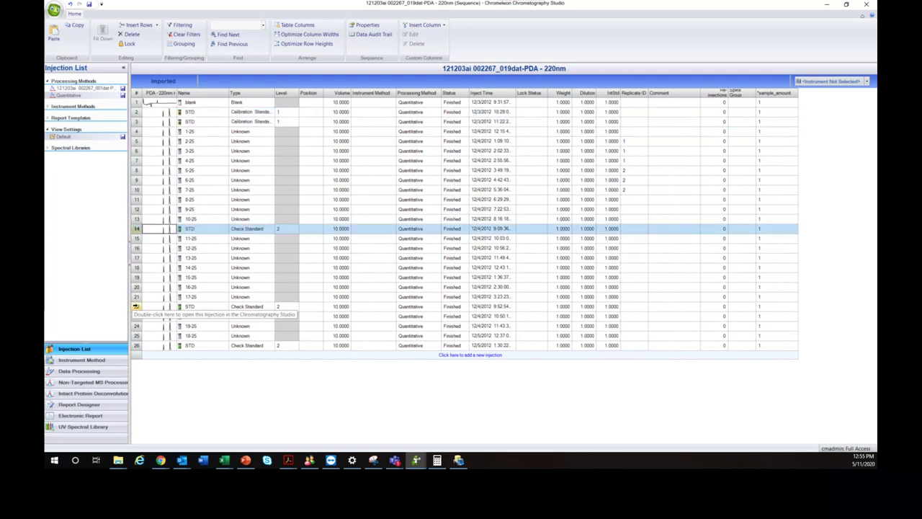
click(136, 307)
click(136, 347)
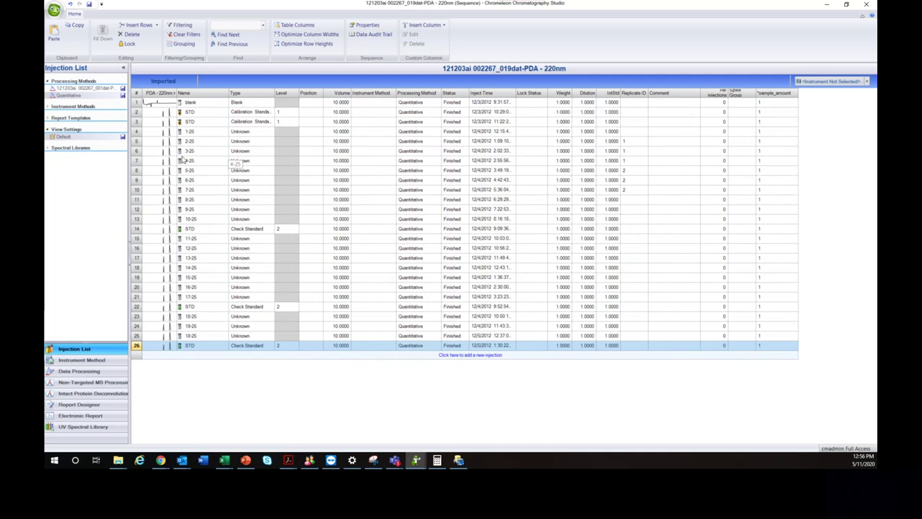
drag(133, 131, 133, 218)
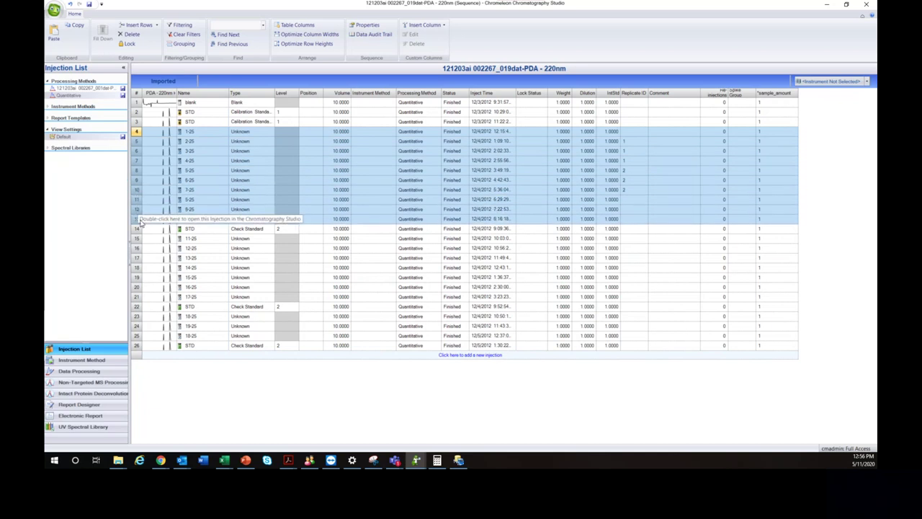
click(137, 122)
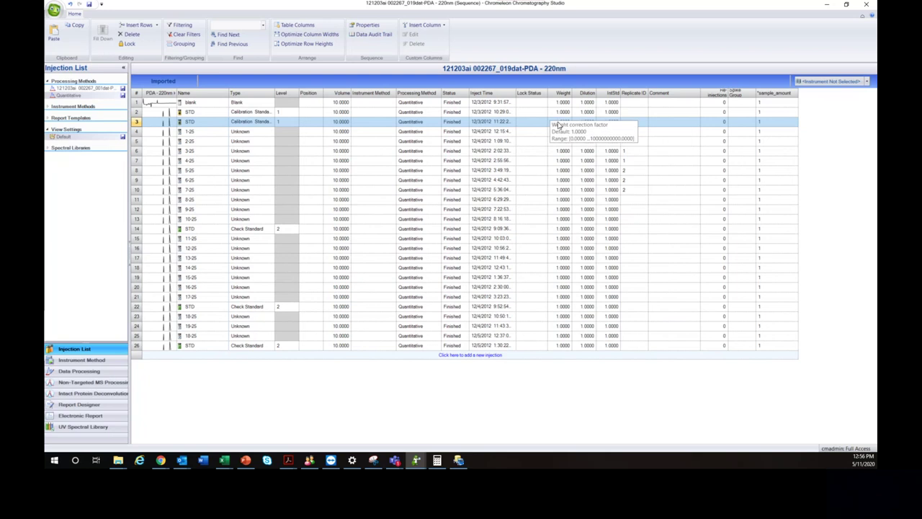
Set the Level "1" amount of Component 1 to 10 in the component table and fill it down to all eleven components.
click(80, 371)
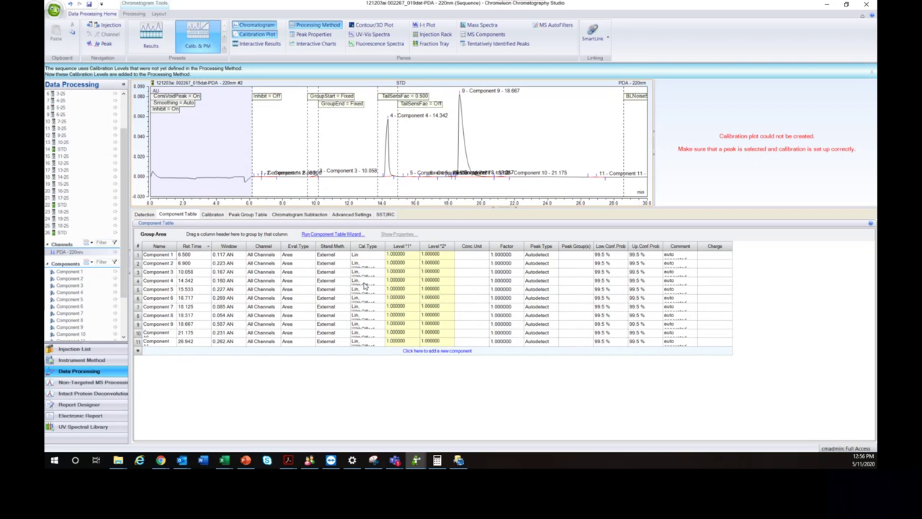
click(401, 255)
click(411, 257)
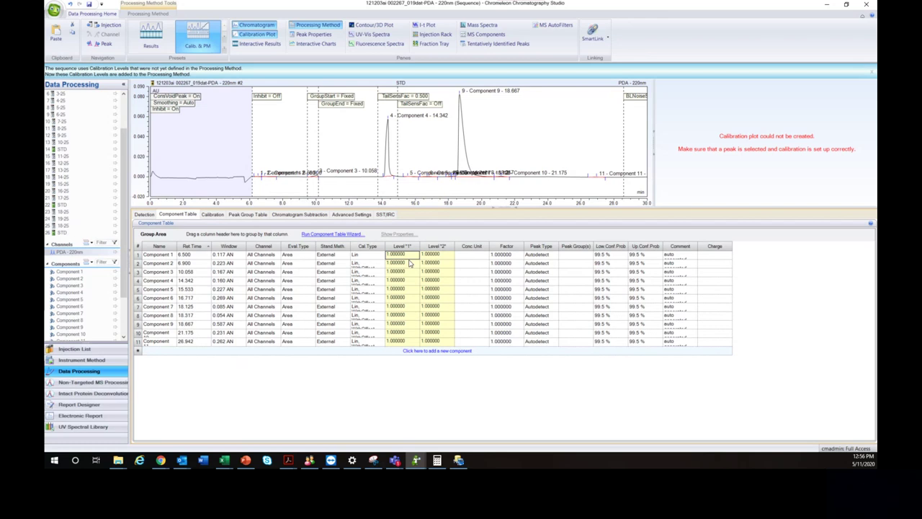
text(10)
key(Return)
drag(405, 258, 409, 341)
key(ctrl+d)
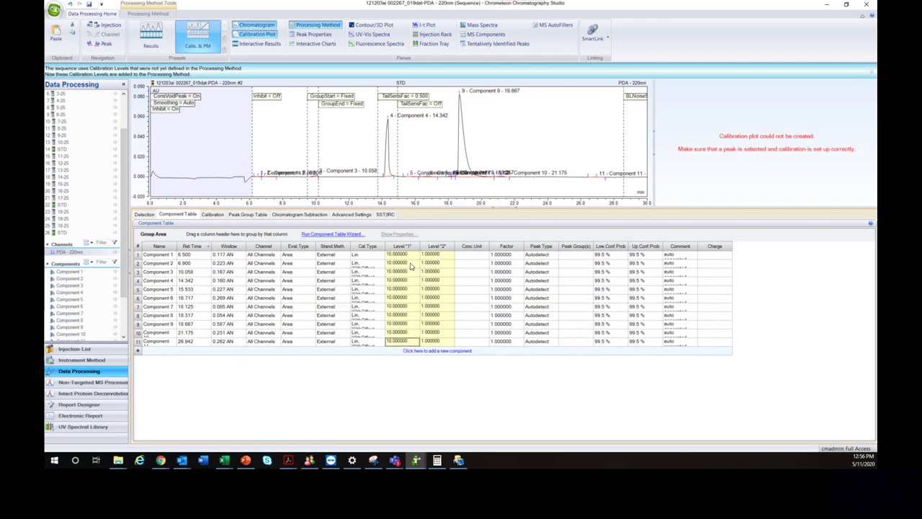
Set the Level "1" amount to 9.5 for Component 2 and 5 for Component 3.
click(410, 264)
text(5)
key(Return)
text(9)
key(Return)
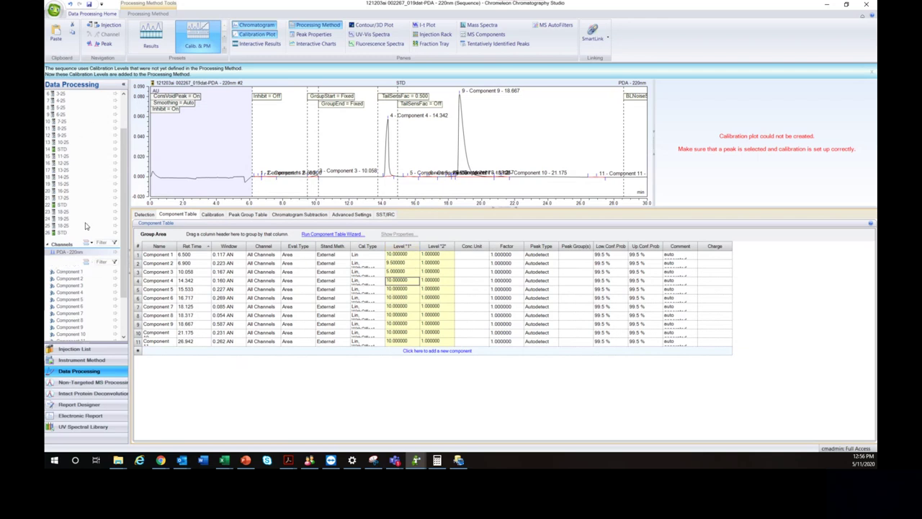
Set the calibration level of the last check standard in the injection list to 3 and return to the component table.
click(88, 351)
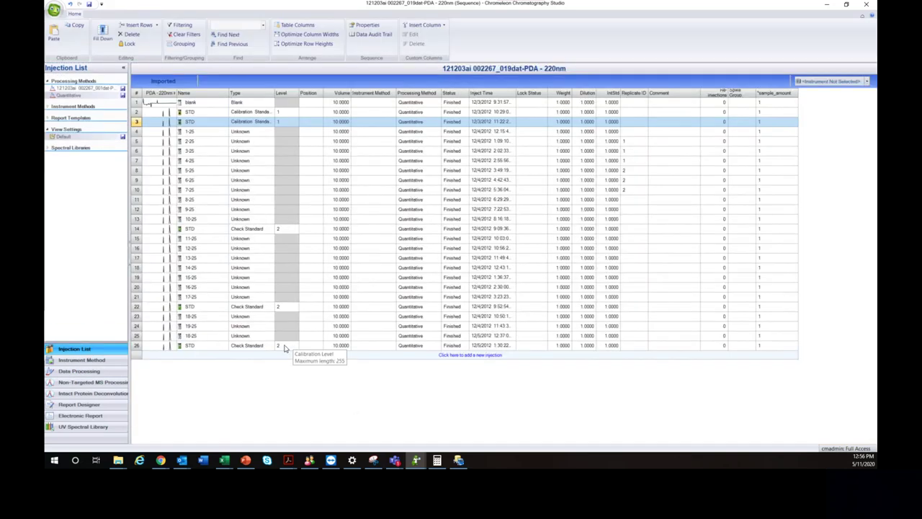
click(288, 346)
click(294, 346)
click(292, 365)
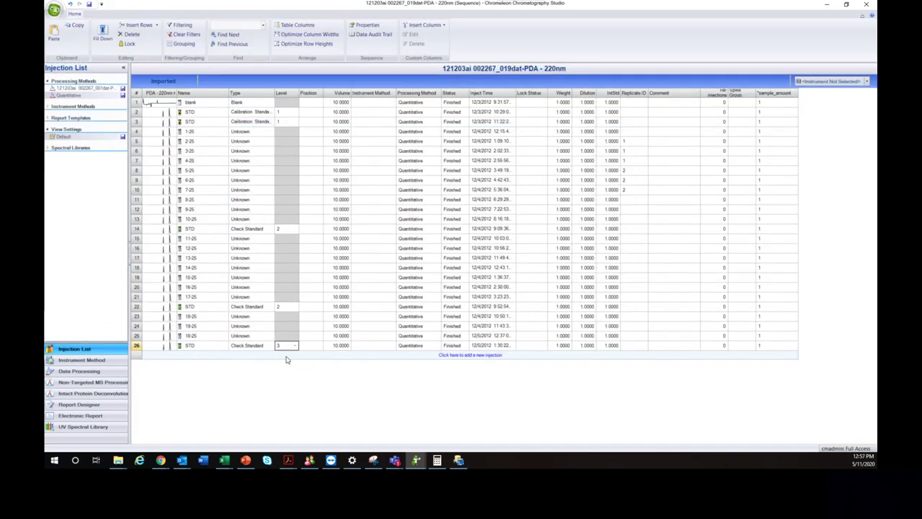
click(85, 372)
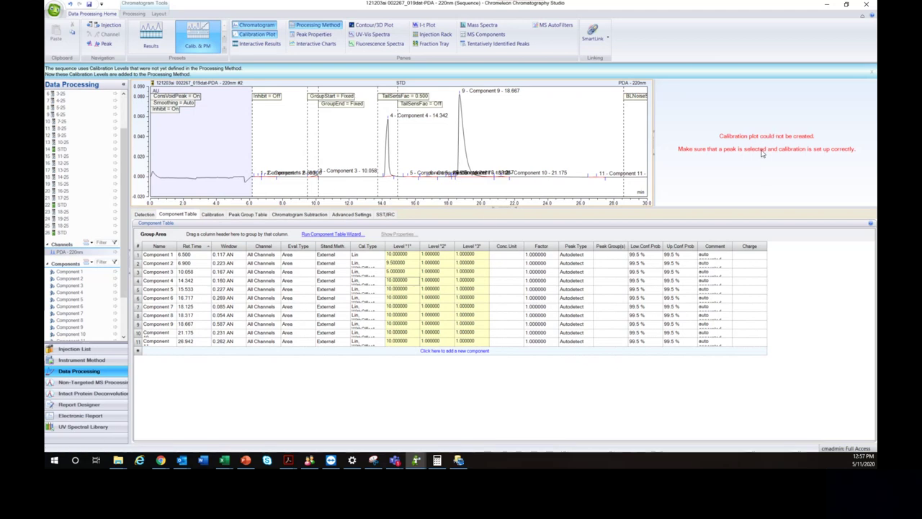
Force Component 9's linear calibration through the origin and inspect the standards' point on its calibration plot.
click(463, 160)
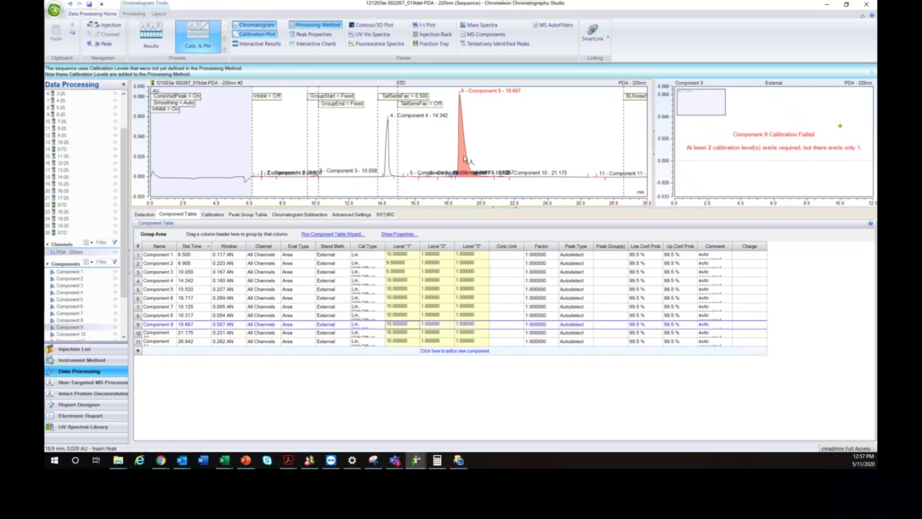
double_click(370, 328)
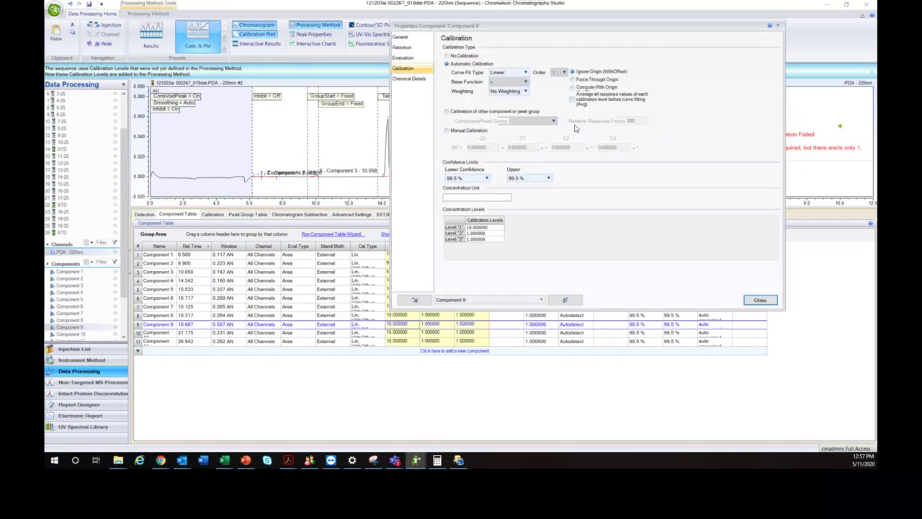
click(588, 80)
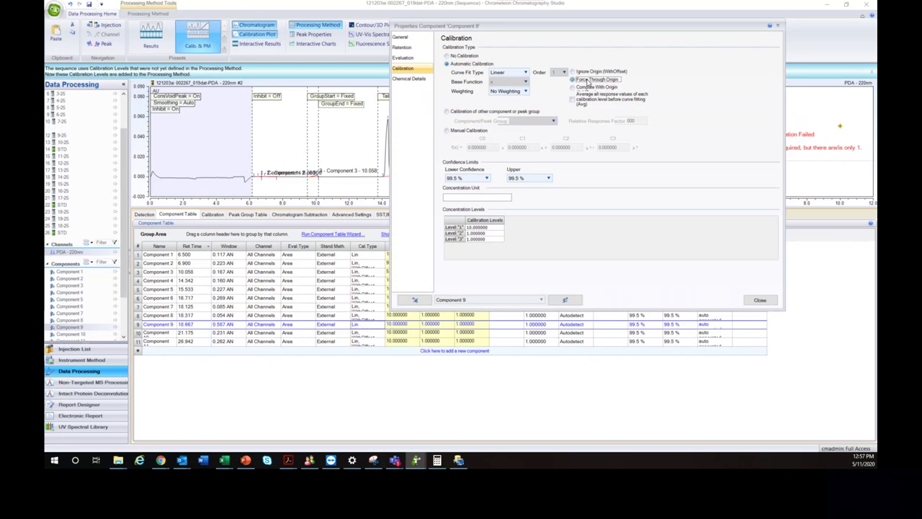
click(760, 300)
click(390, 167)
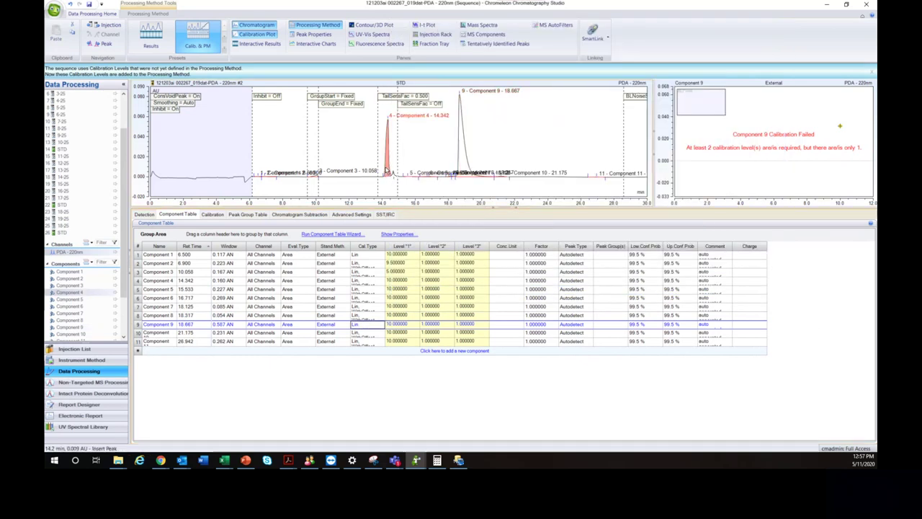
click(464, 164)
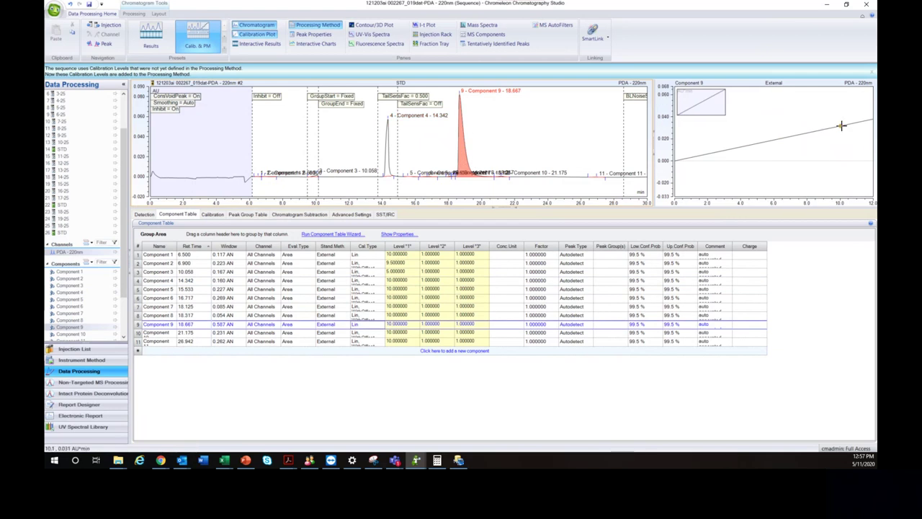
mouse_move(839, 126)
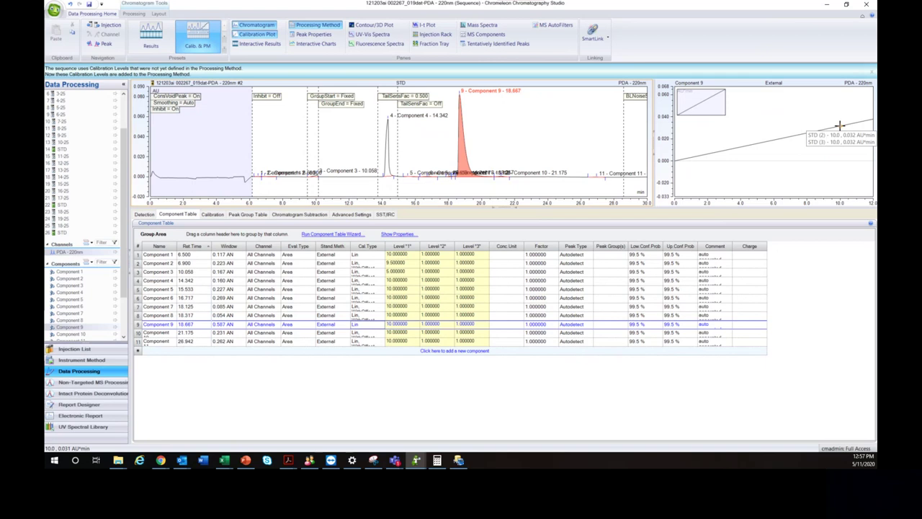
Show the calibration plots of all components together with SmartLink and hide the processing method to enlarge them.
click(594, 34)
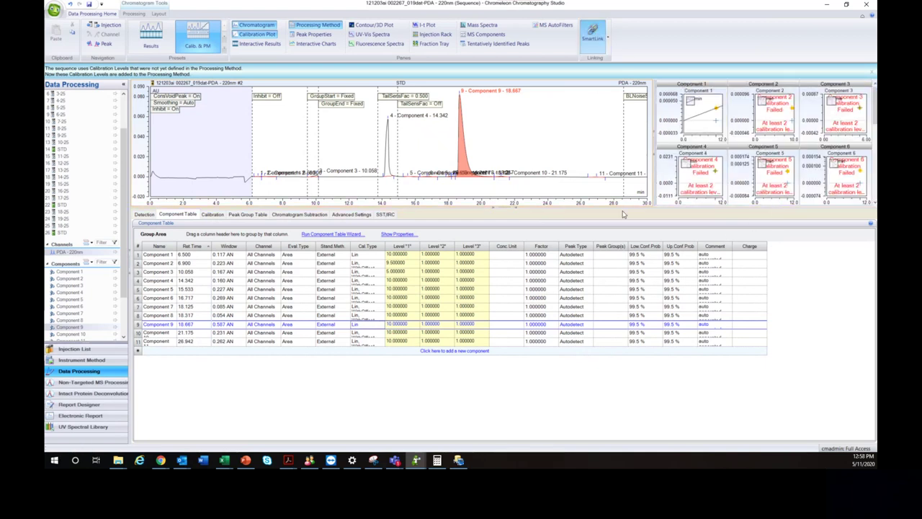
click(310, 27)
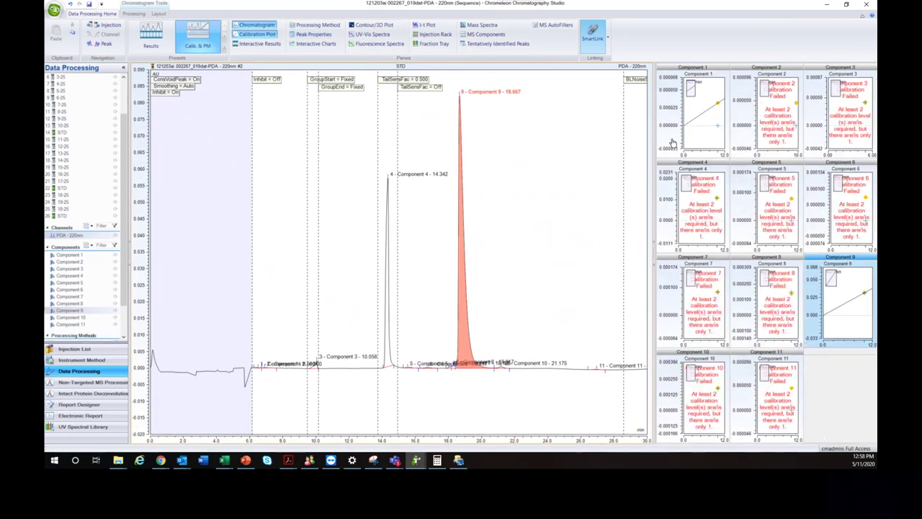
Restore the processing method, apply the Lin calibration type to all components, and select the Component 4 peak to check its calibration plot.
click(314, 26)
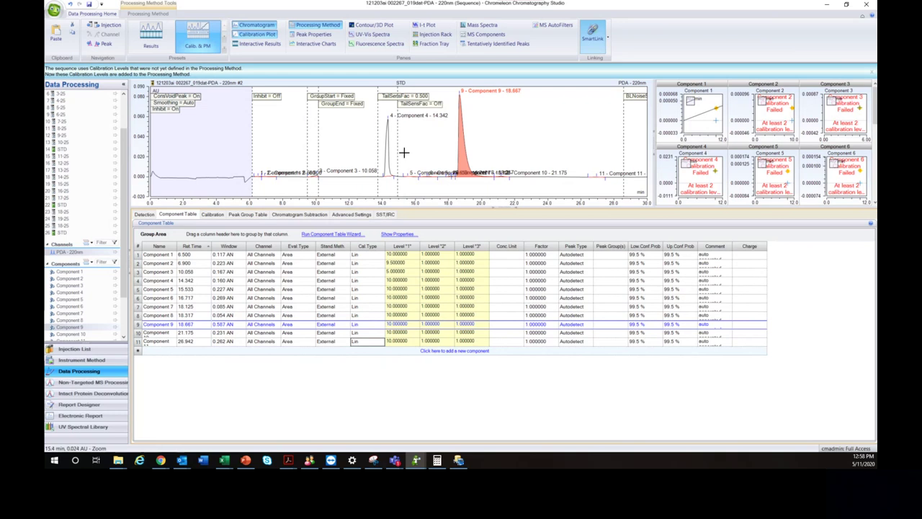
click(389, 170)
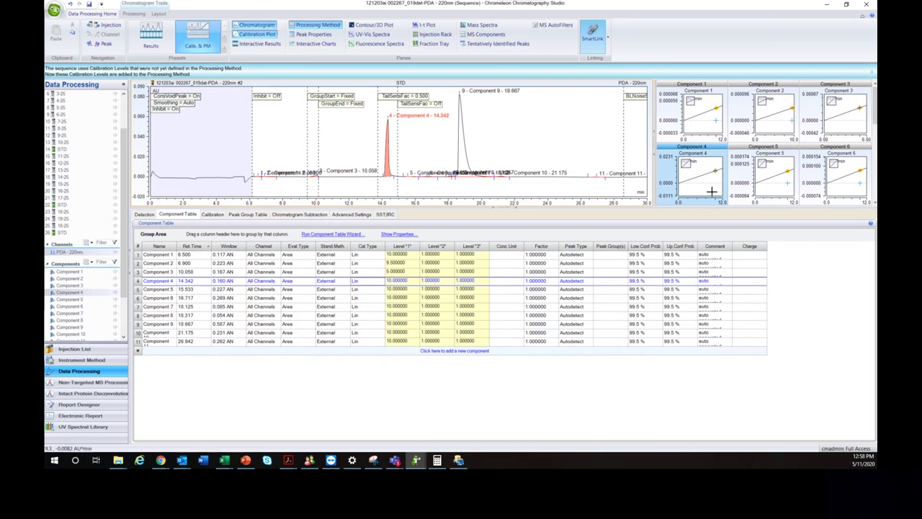
click(632, 435)
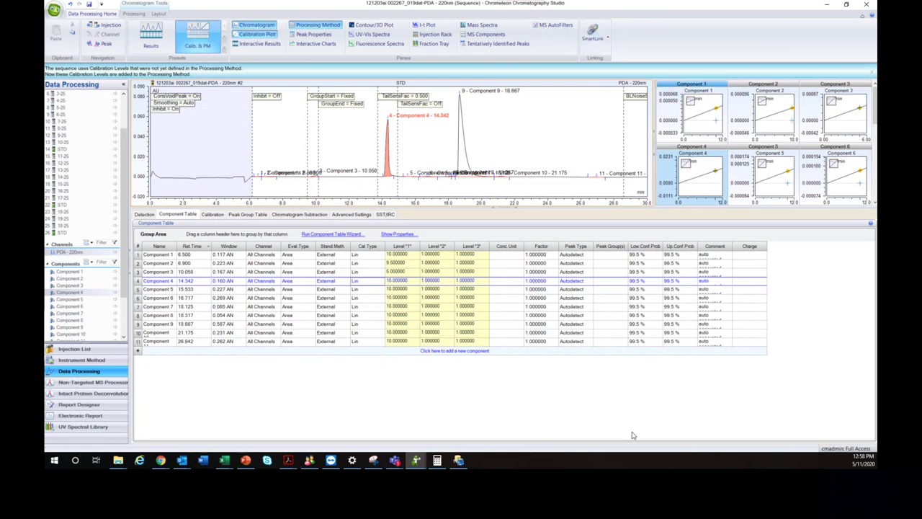